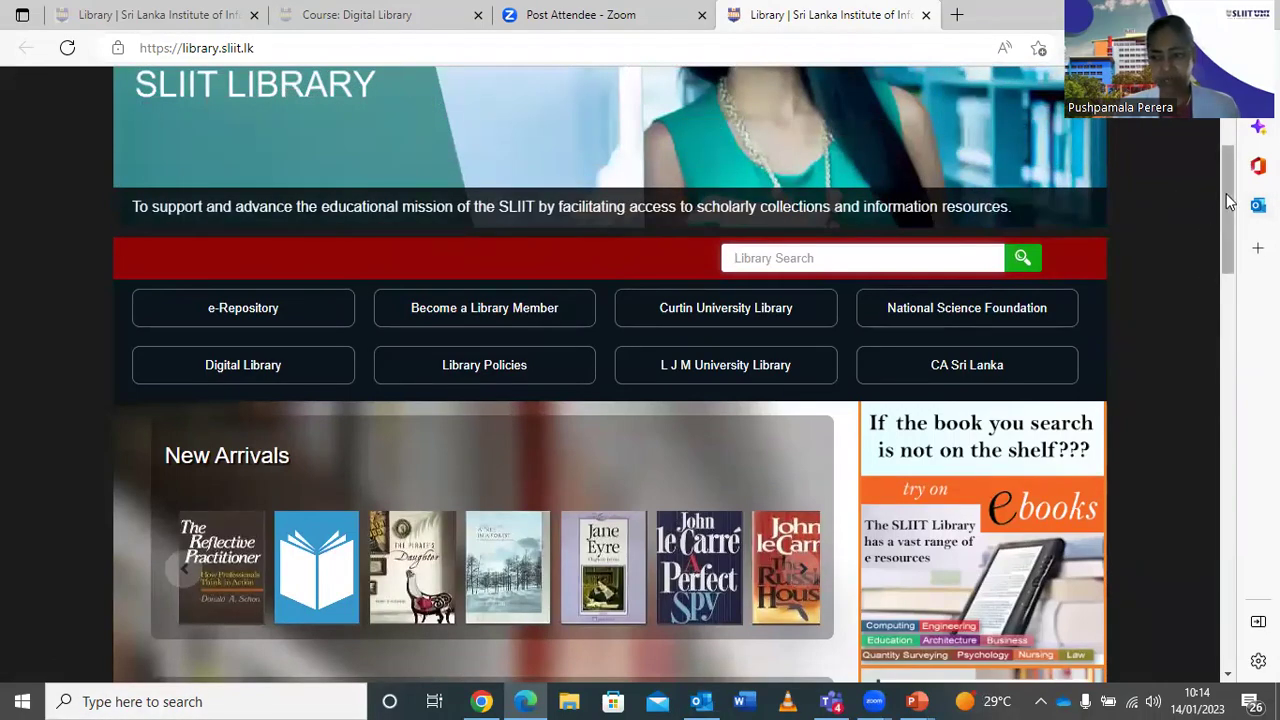
On the library catalogue Search page, set the search field to Keyword and enter 'management'.
scroll(700, 300, "up", 3)
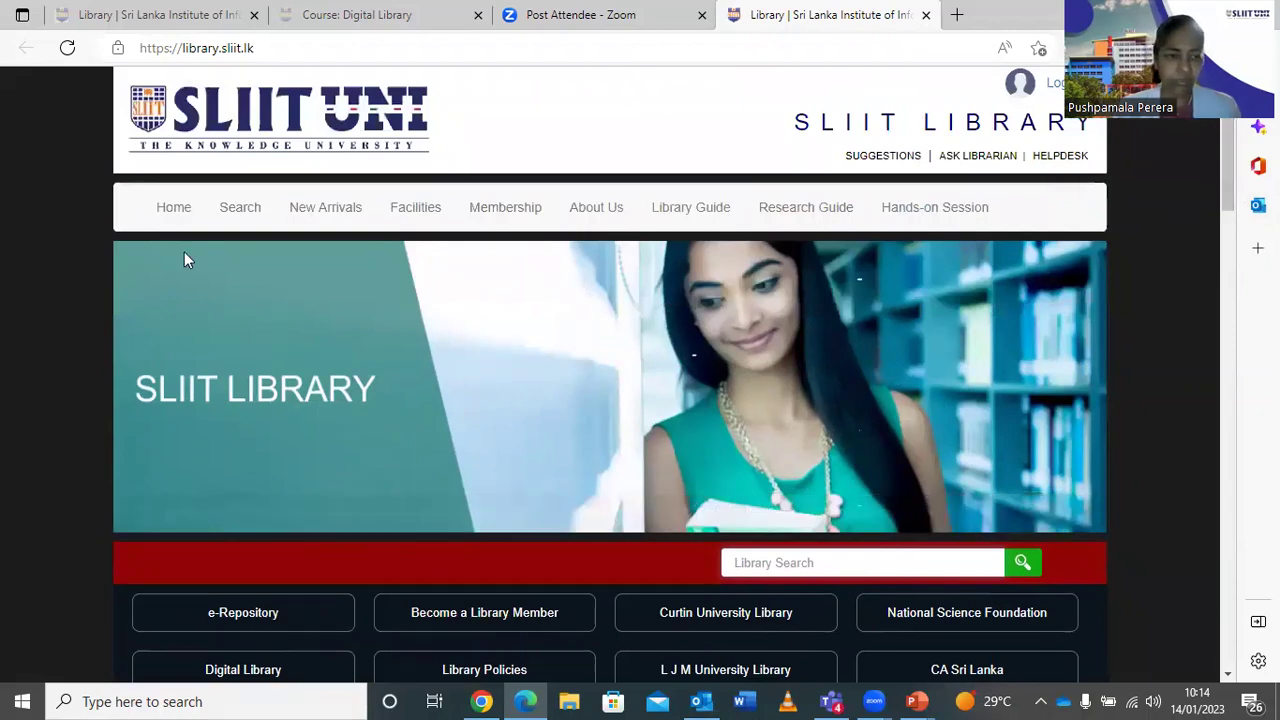
left_click(243, 210)
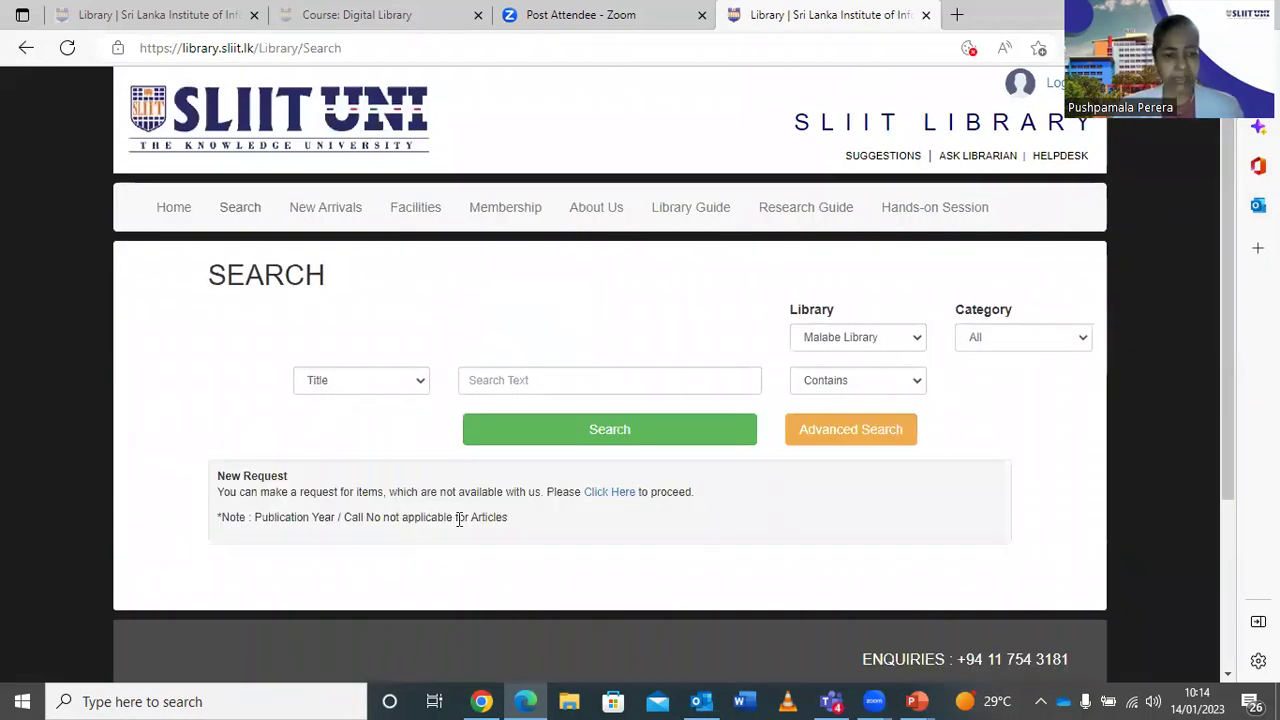
left_click(422, 381)
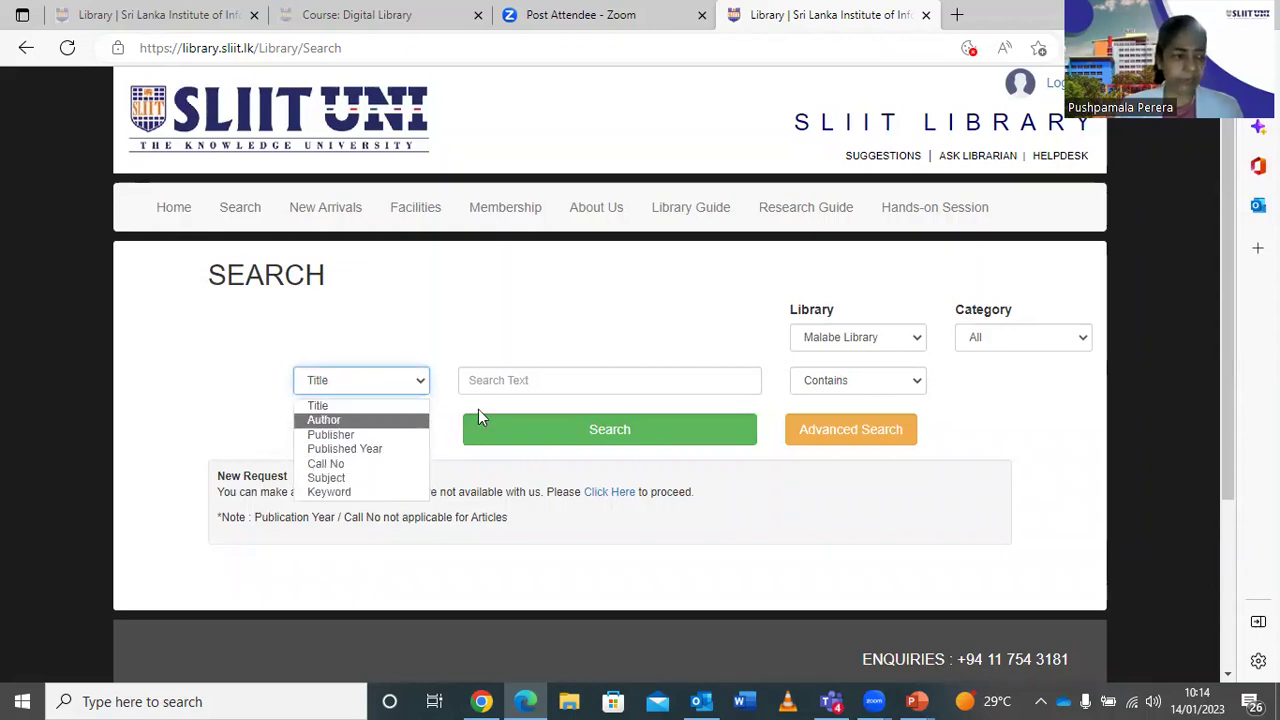
left_click(350, 492)
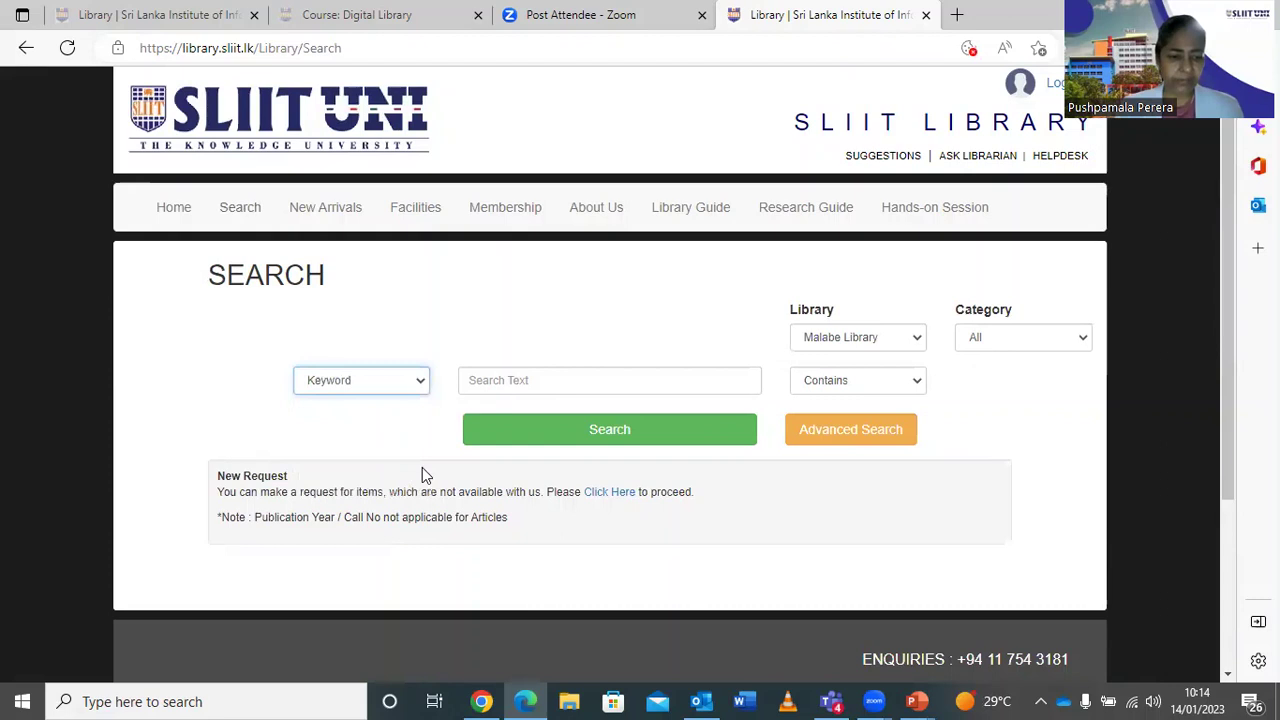
left_click(532, 377)
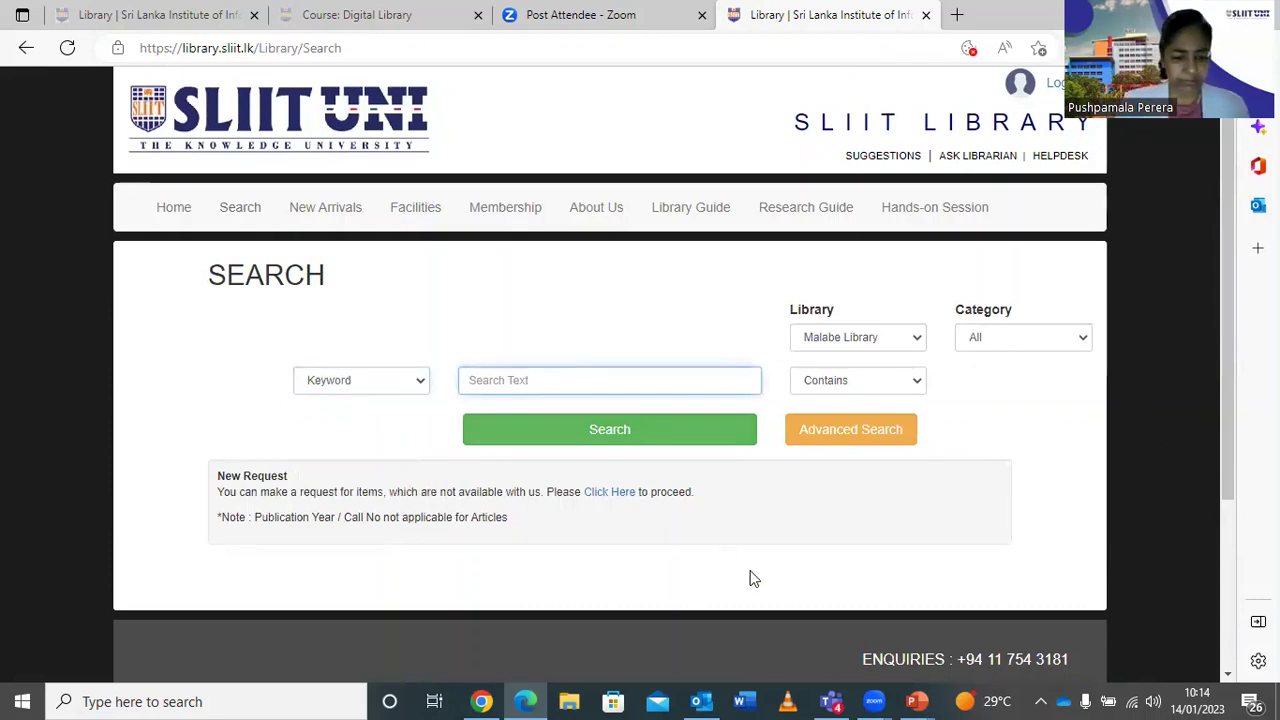
type("manag")
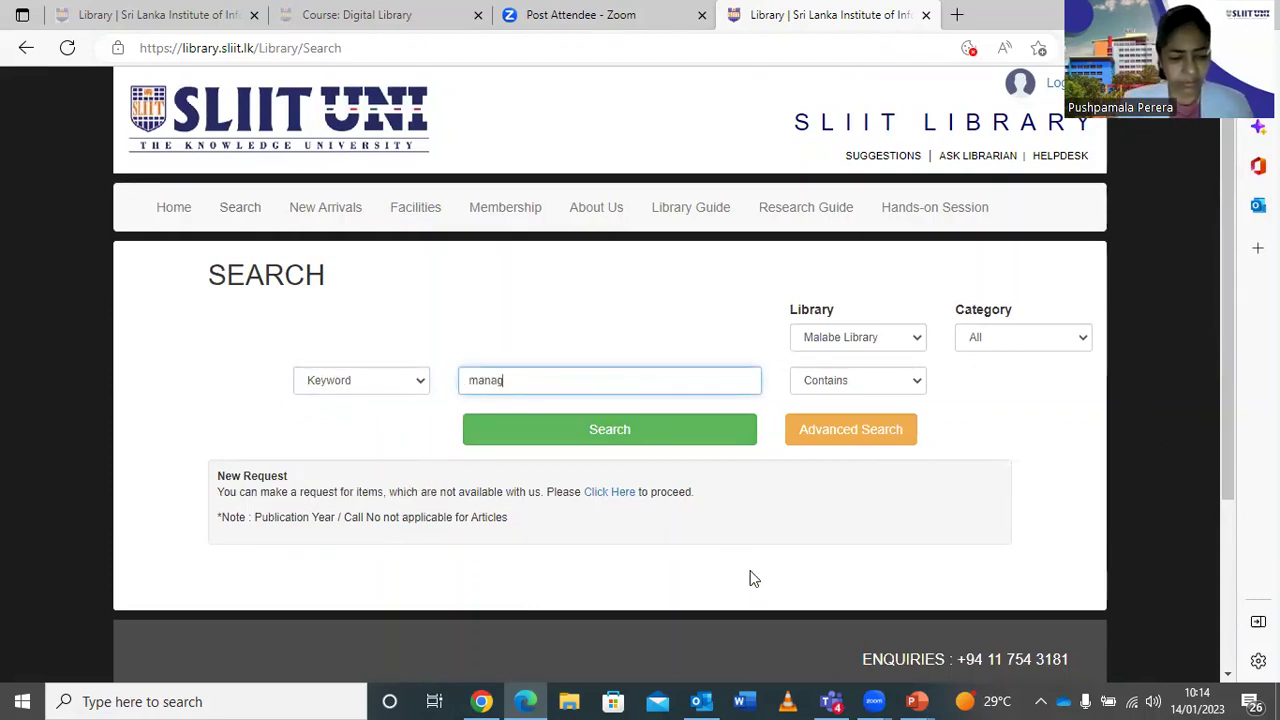
type("em")
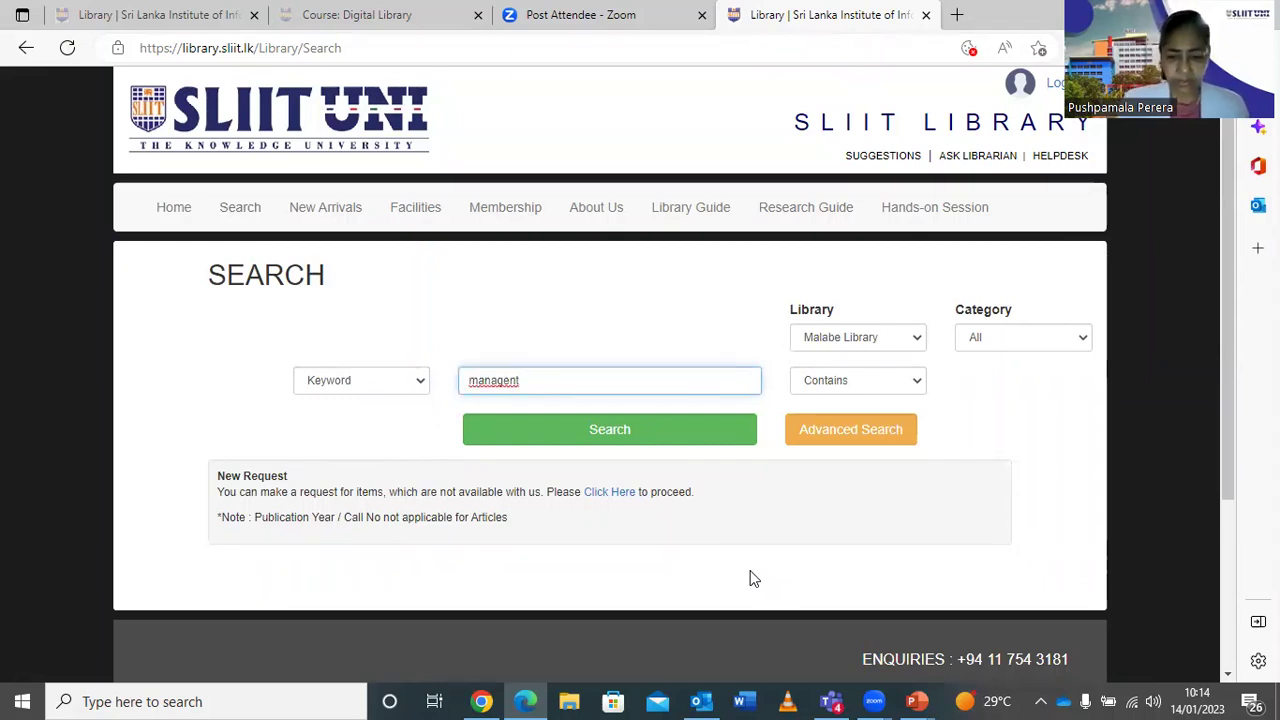
key("BackSpace")
key("BackSpace")
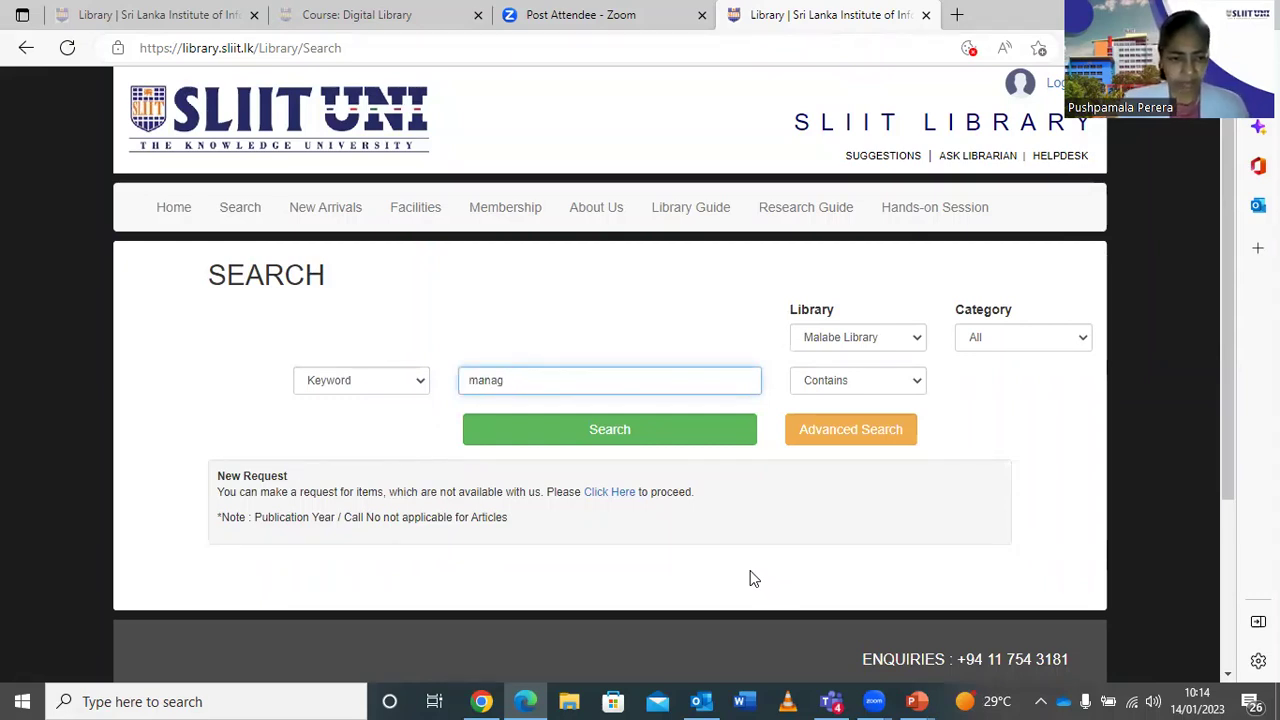
type("ement")
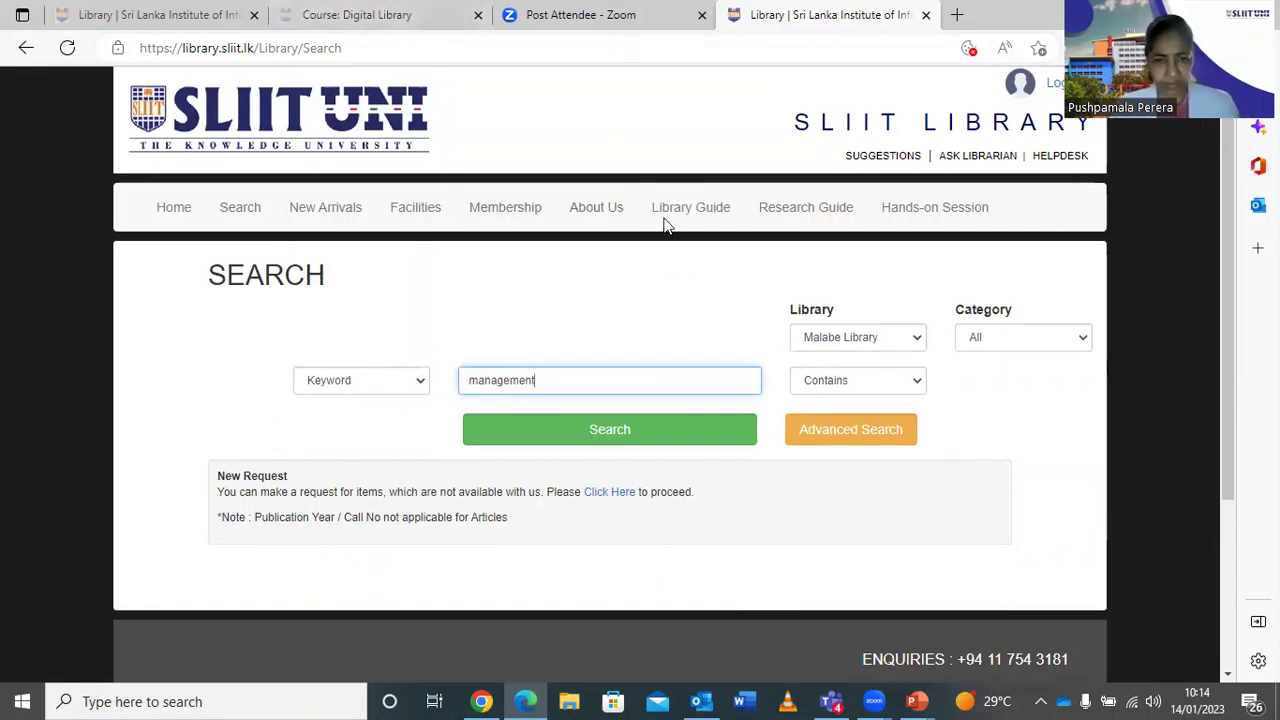
Run the catalogue search for 'management' and look over the 463 results.
left_click(666, 432)
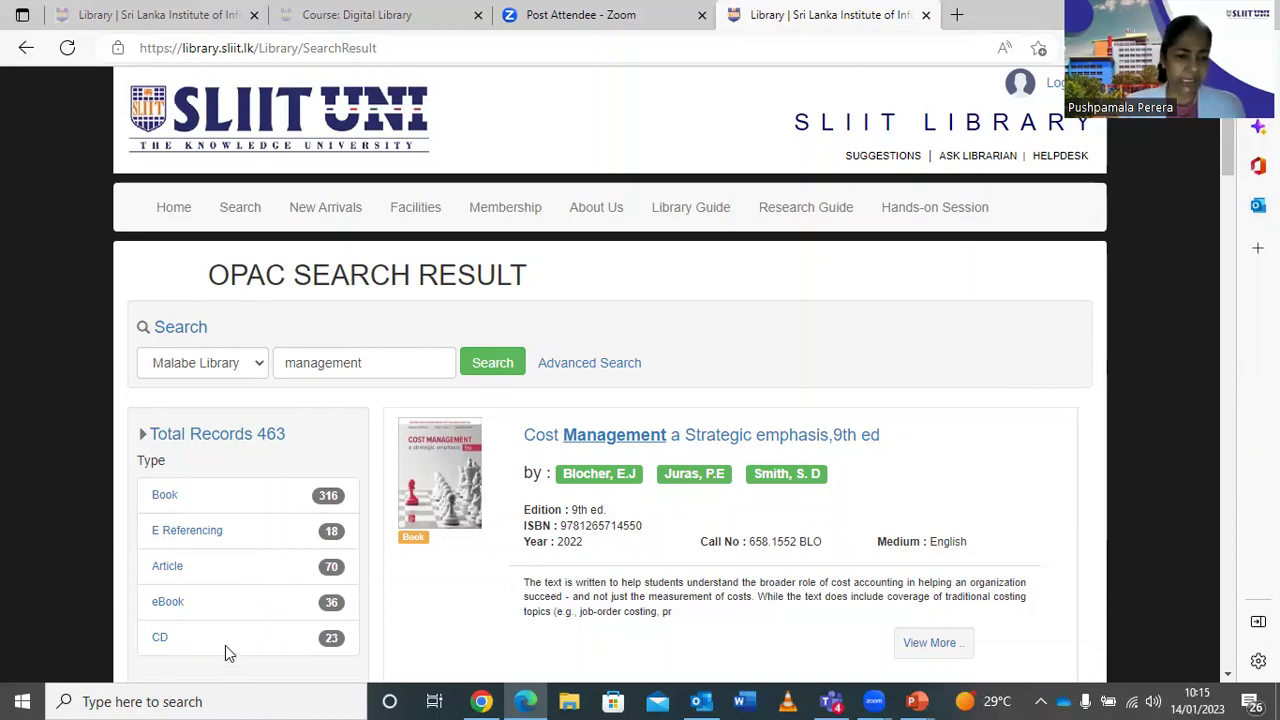
scroll(1010, 465, "down", 2)
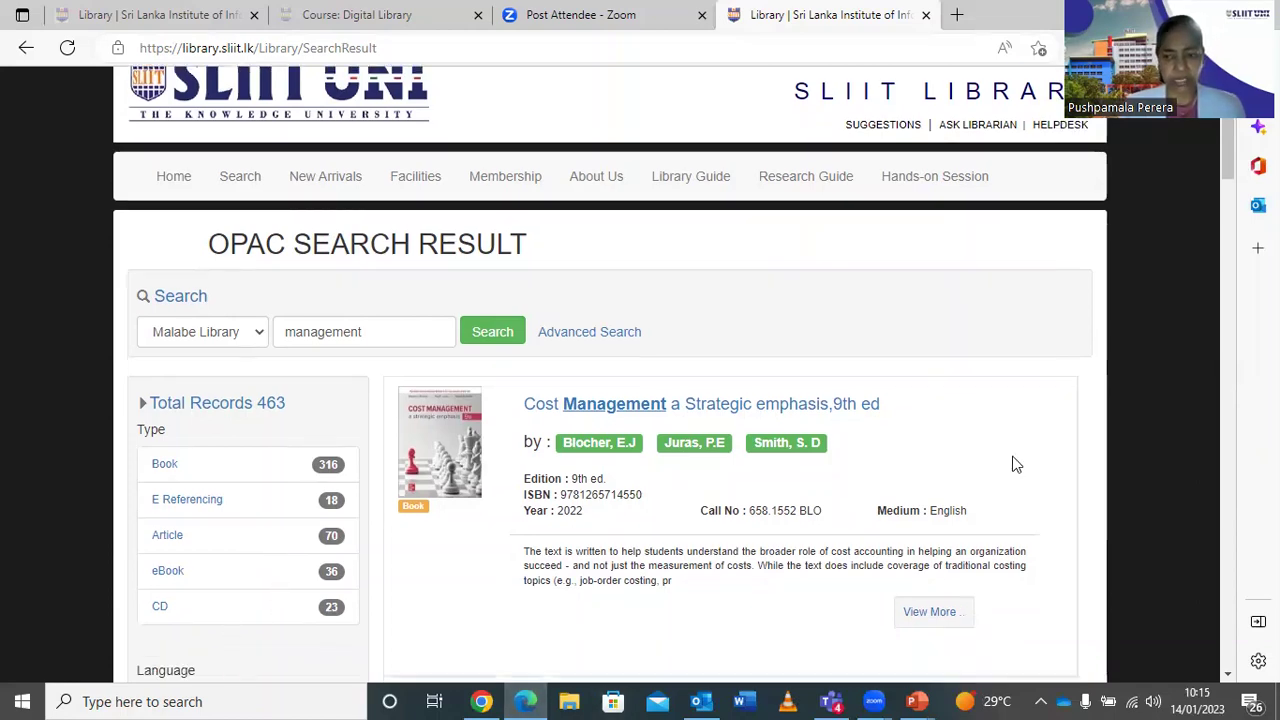
scroll(1013, 463, "up", 2)
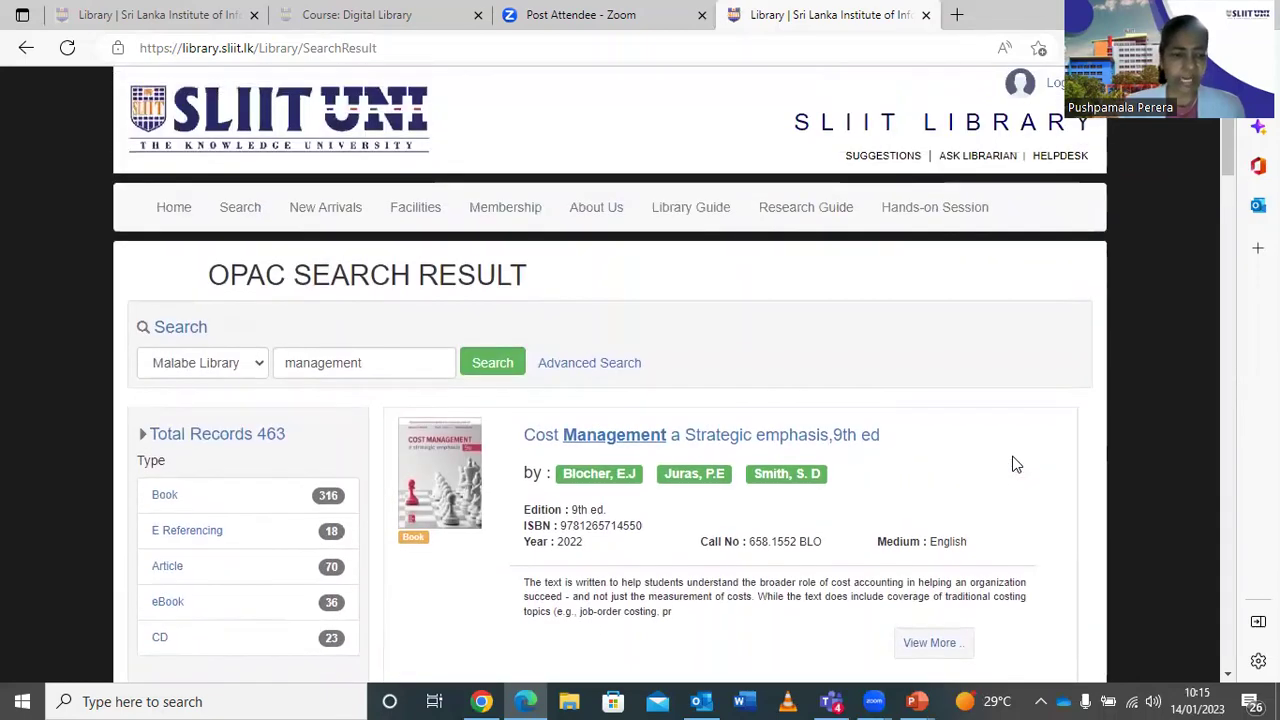
scroll(1013, 463, "down", 4)
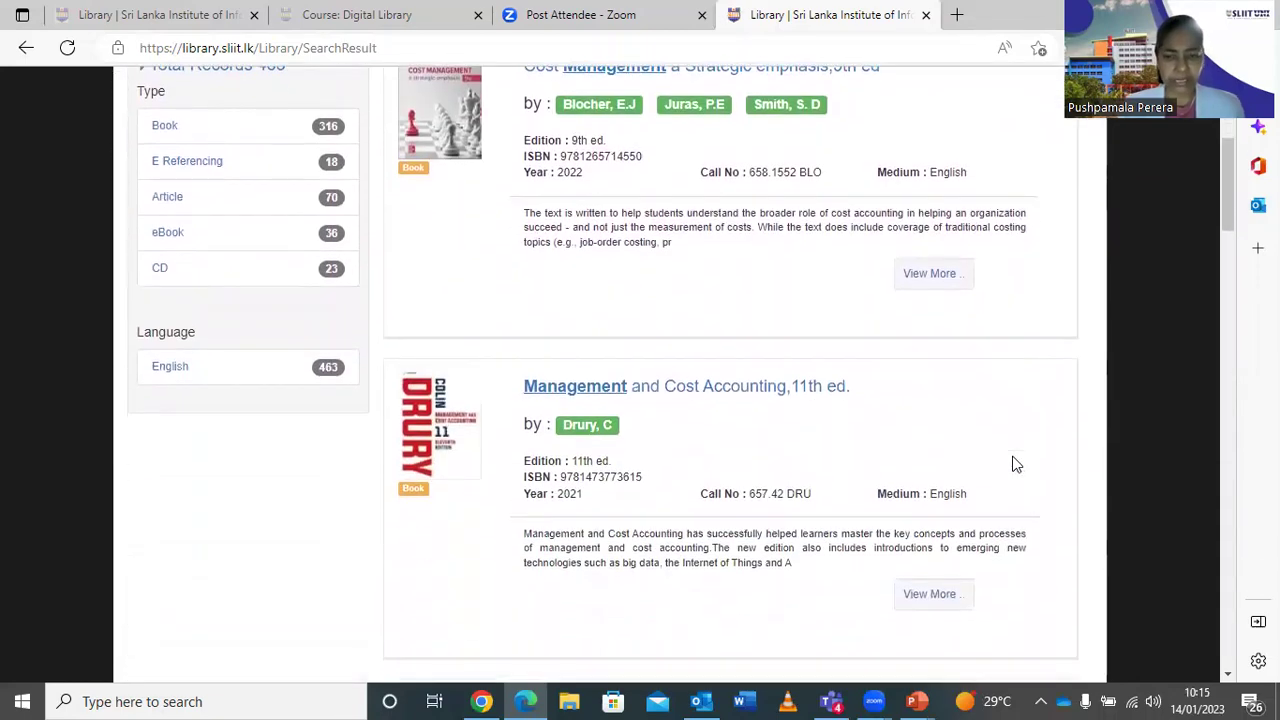
scroll(1013, 463, "up", 2)
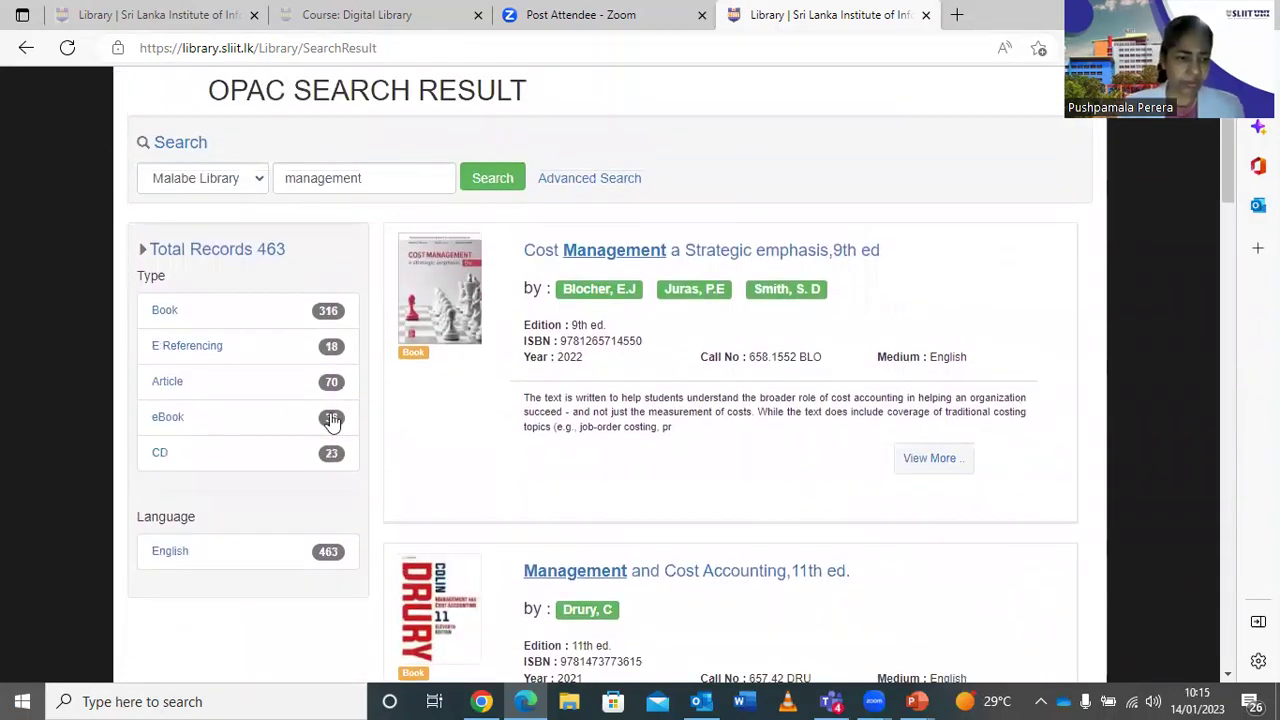
Filter the results to eBooks only, narrowing them to 36 records.
left_click(170, 420)
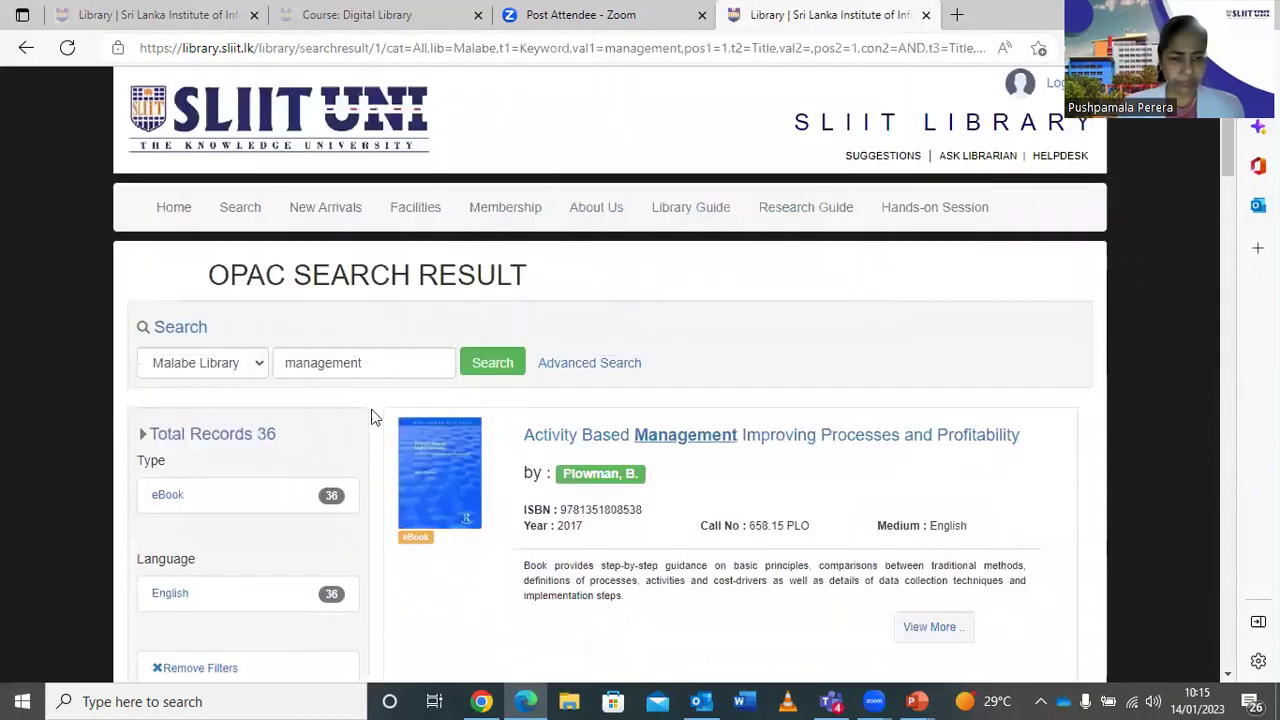
scroll(729, 311, "down", 5)
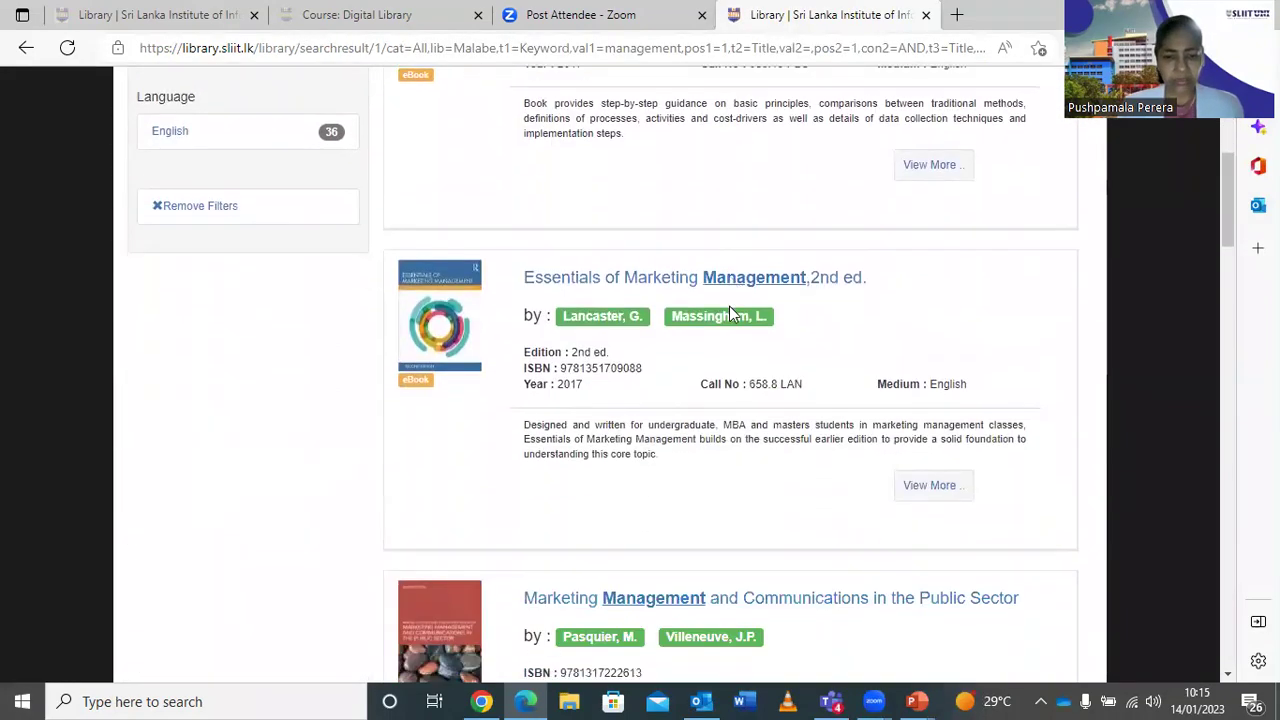
scroll(729, 314, "down", 3)
scroll(729, 314, "up", 1)
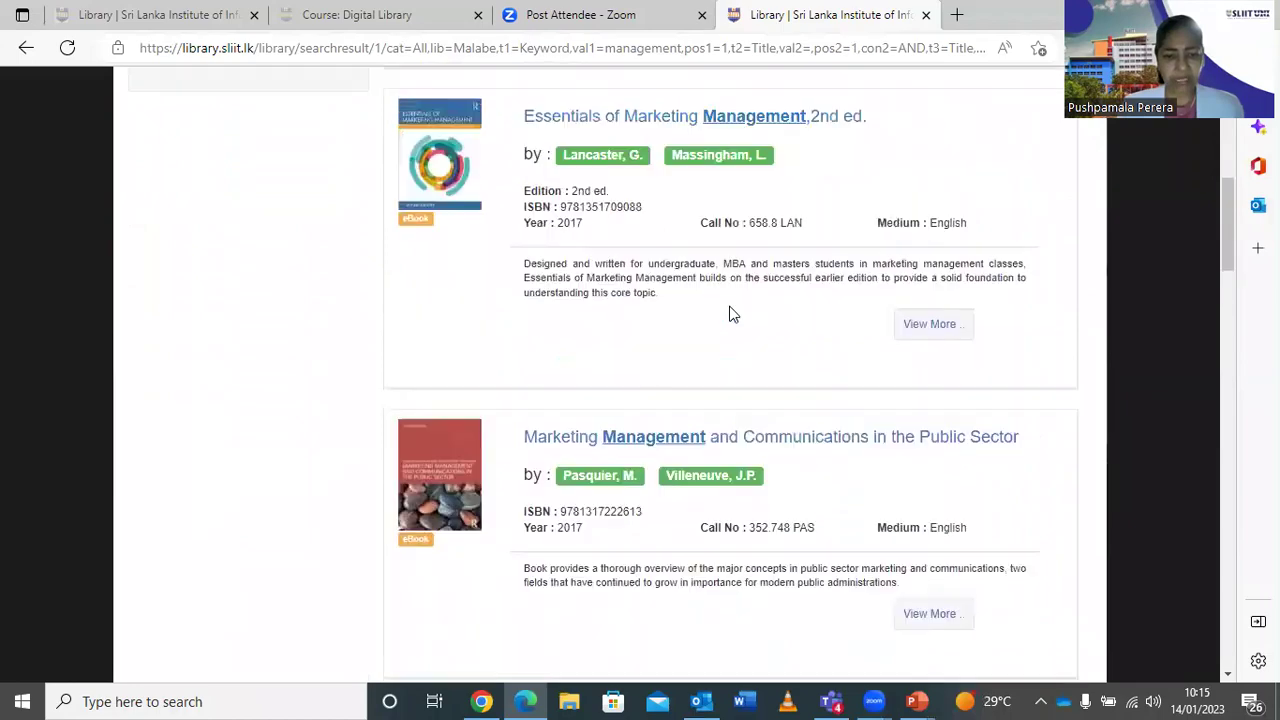
scroll(729, 314, "up", 3)
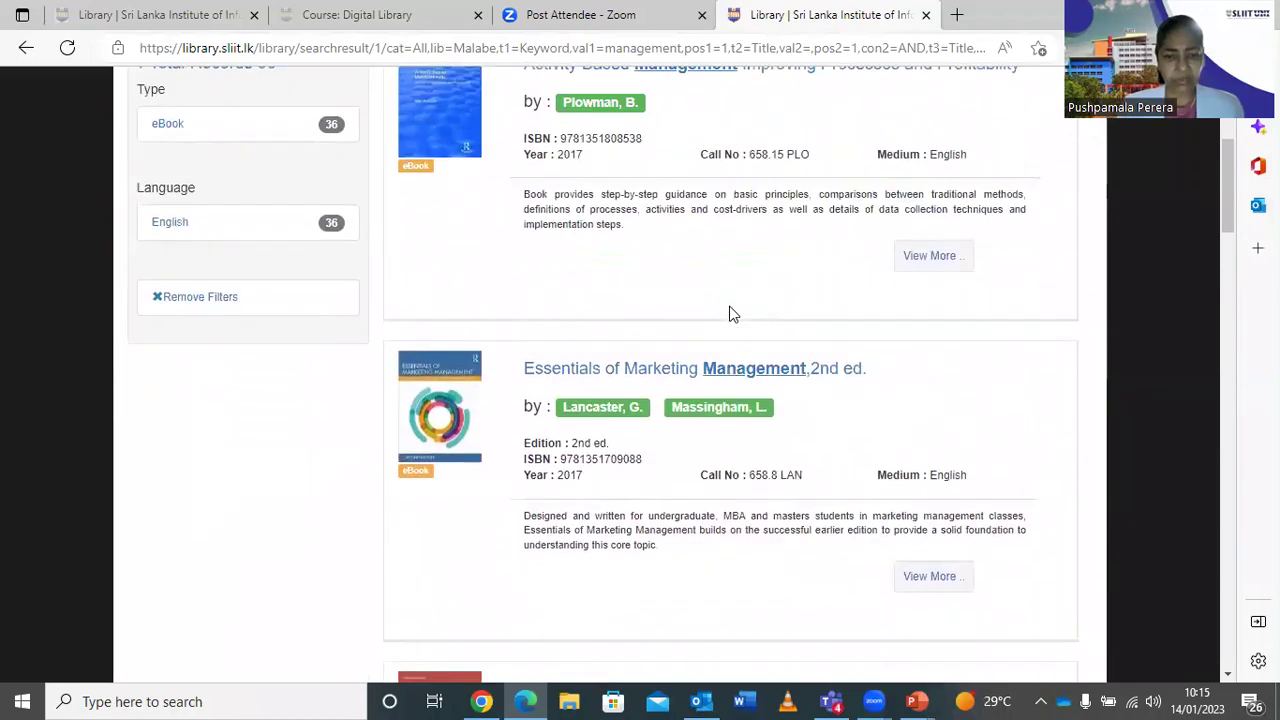
View Essentials of Marketing Management, 2nd ed. online at Taylor & Francis, then return to the library tab.
left_click(742, 385)
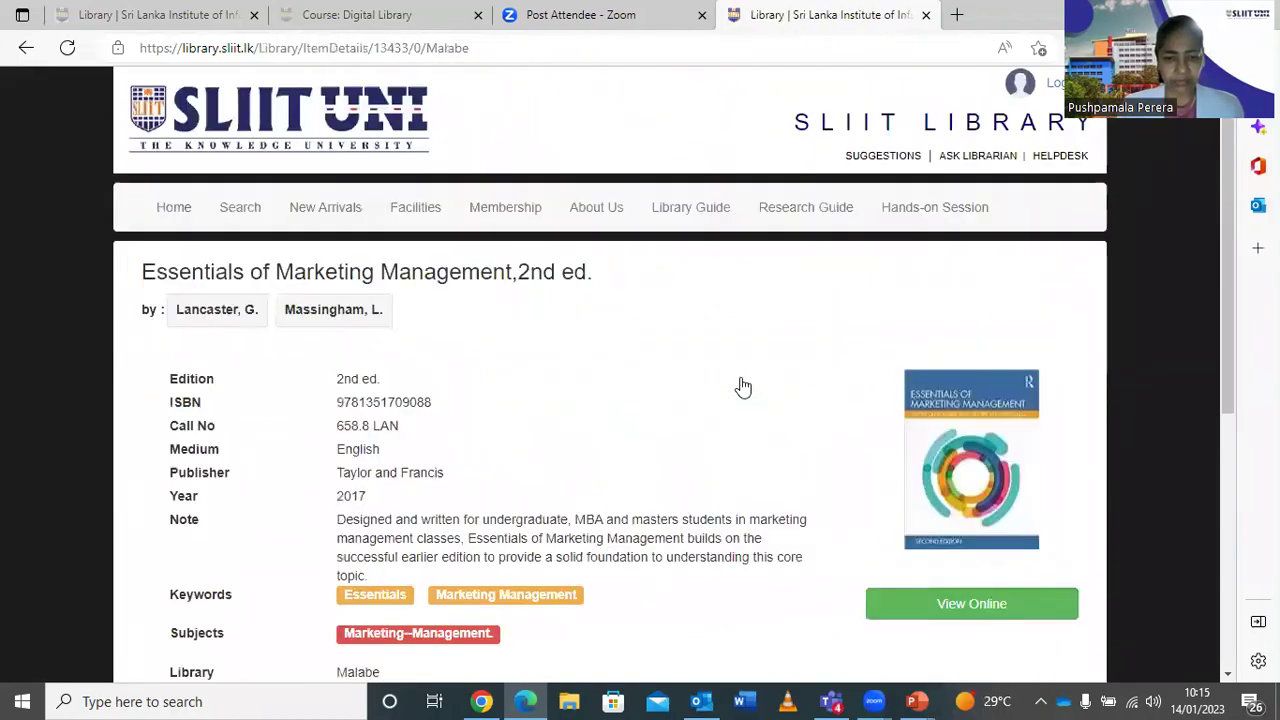
left_click(963, 610)
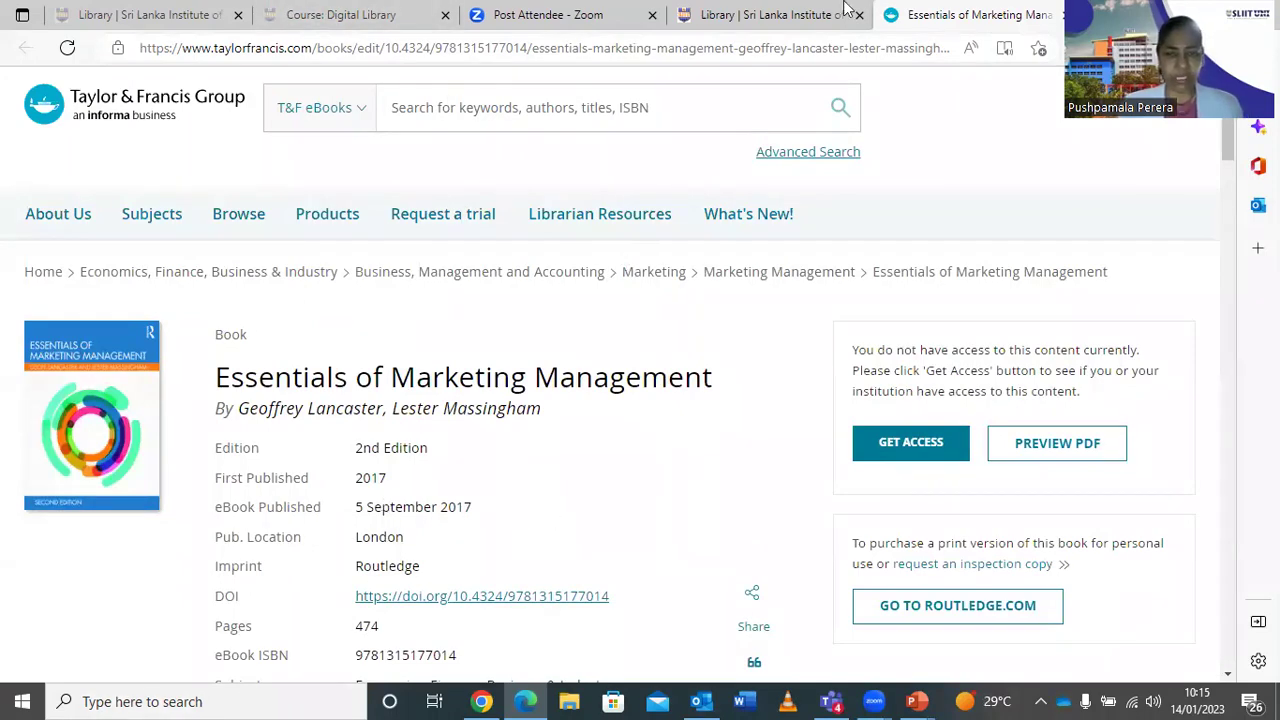
left_click(762, 20)
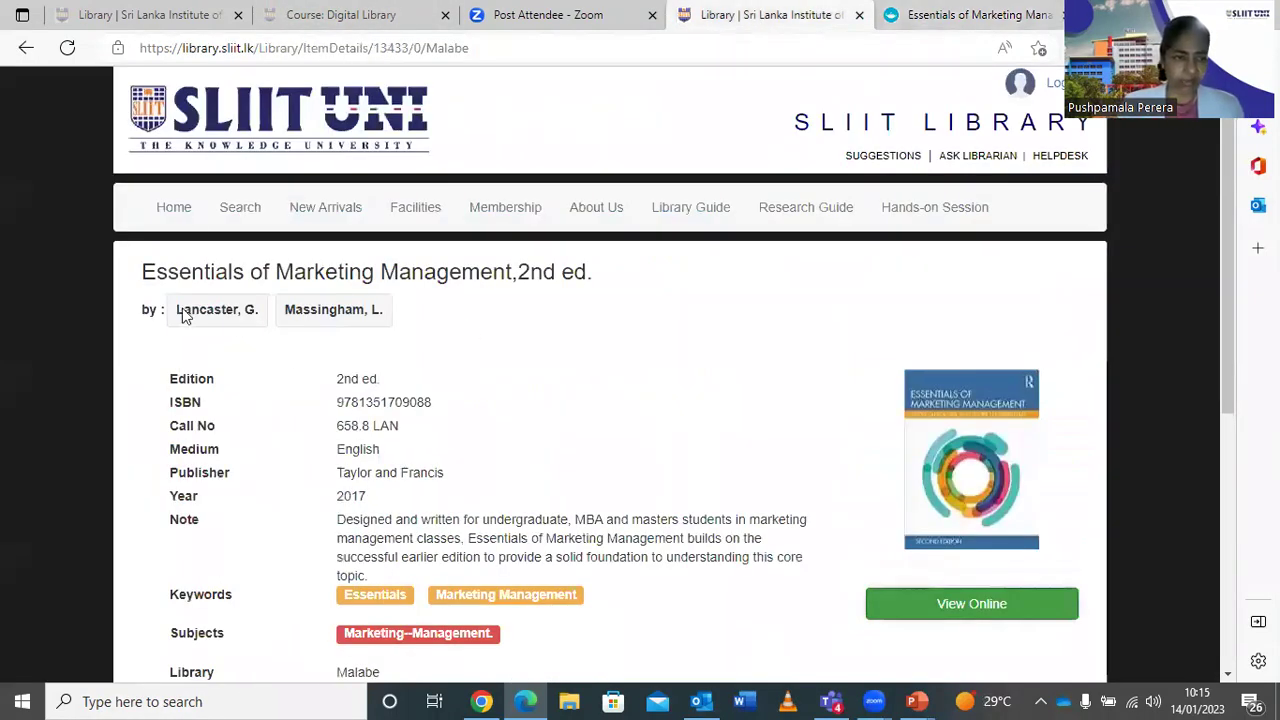
From the library home page, follow the VPN Access quick link to the SLIIT VPN login.
left_click(185, 212)
scroll(519, 365, "down", 1)
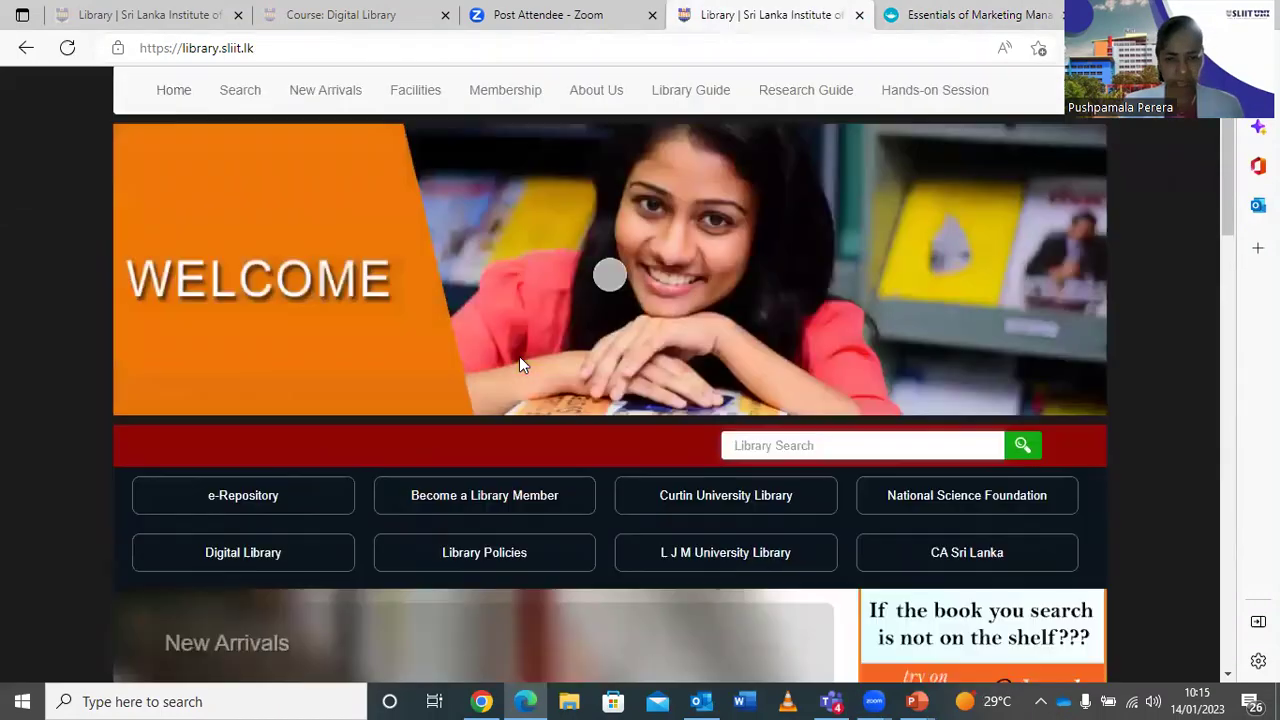
scroll(519, 356, "down", 10)
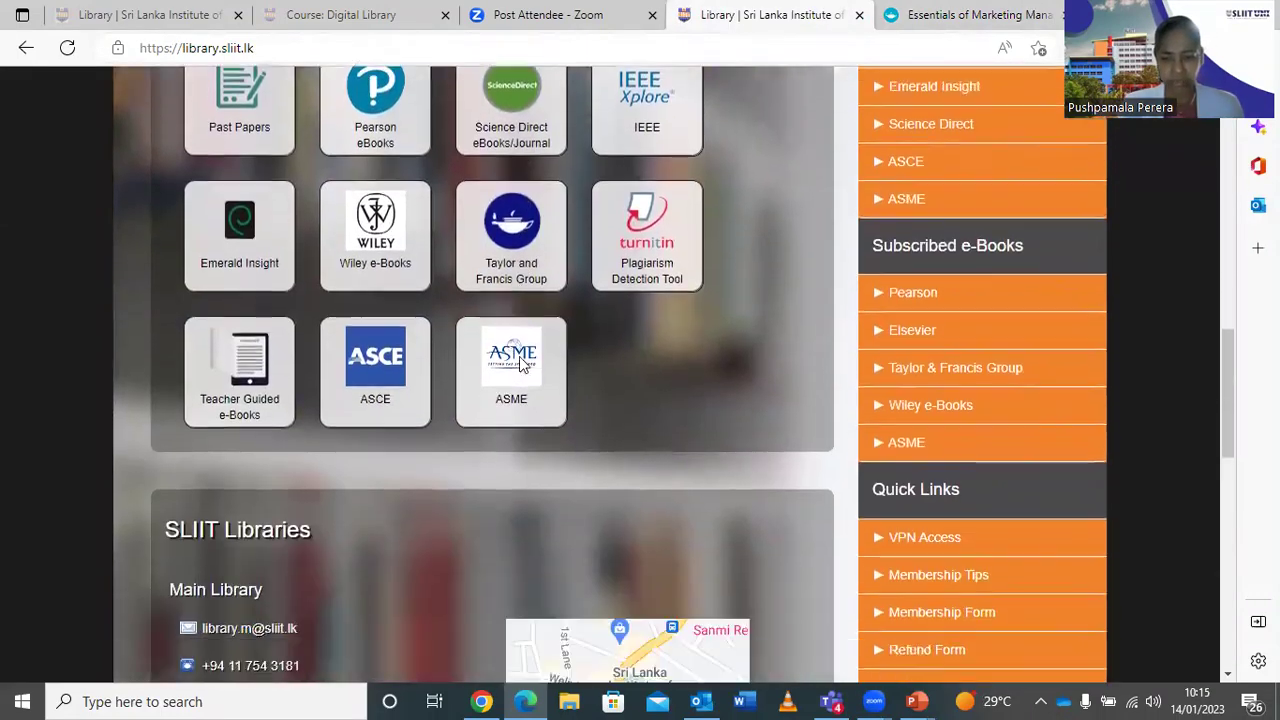
scroll(521, 364, "down", 2)
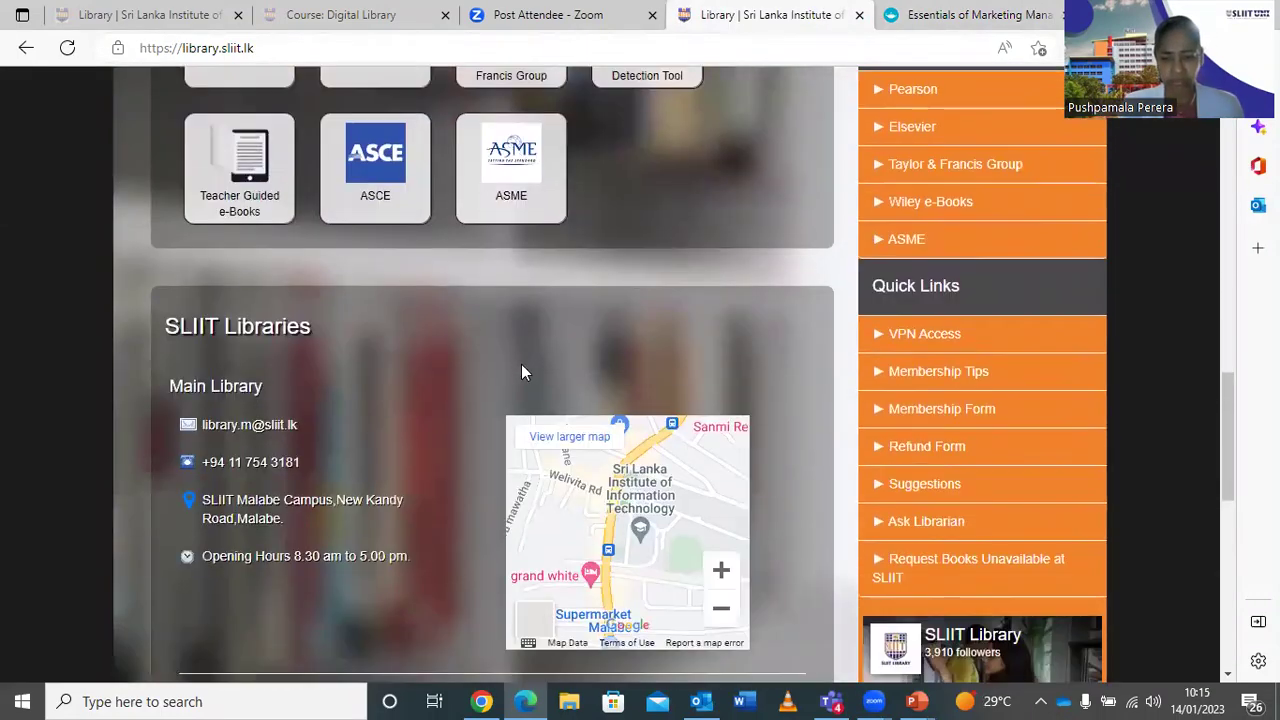
left_click(913, 341)
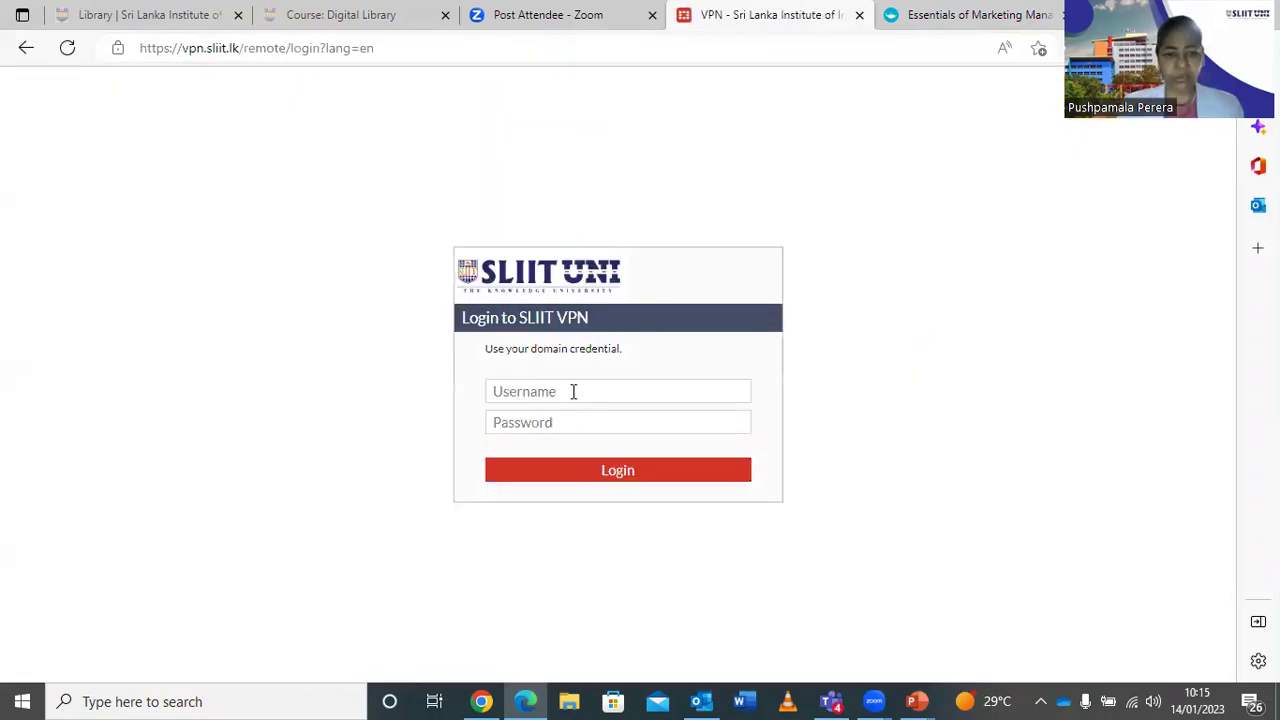
Log in to the SLIIT VPN with the domain username and password.
left_click(573, 391)
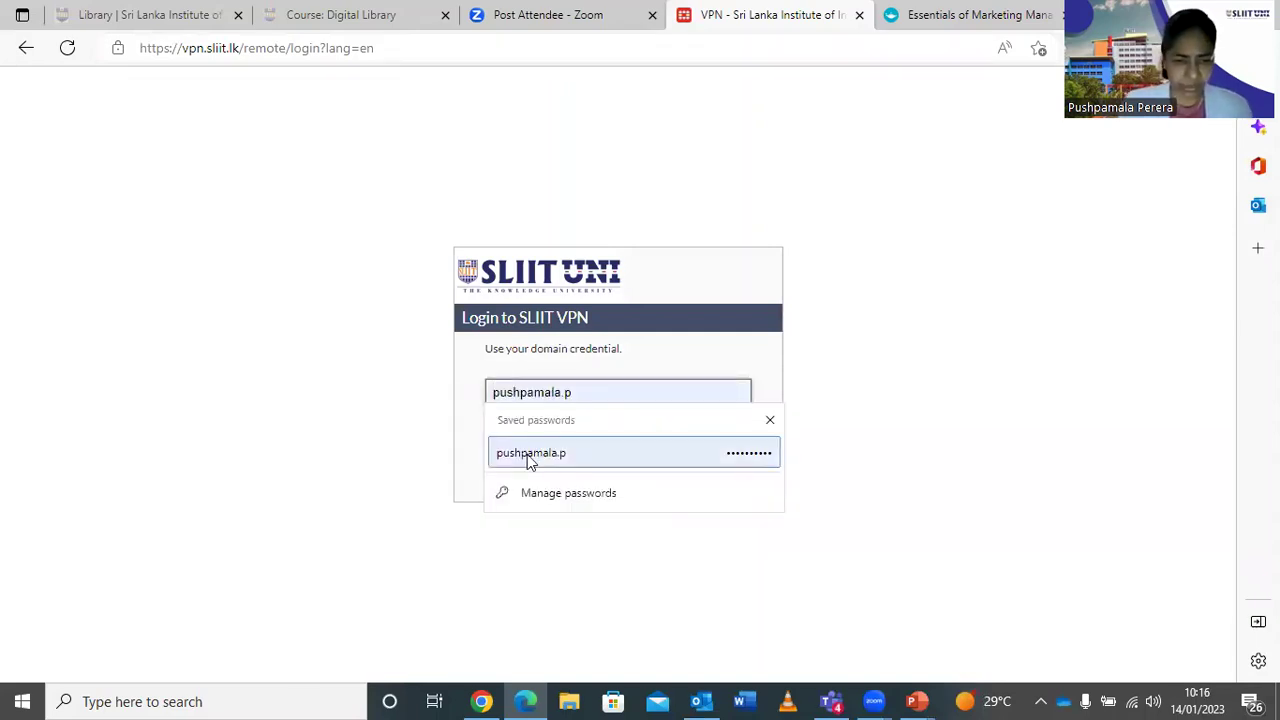
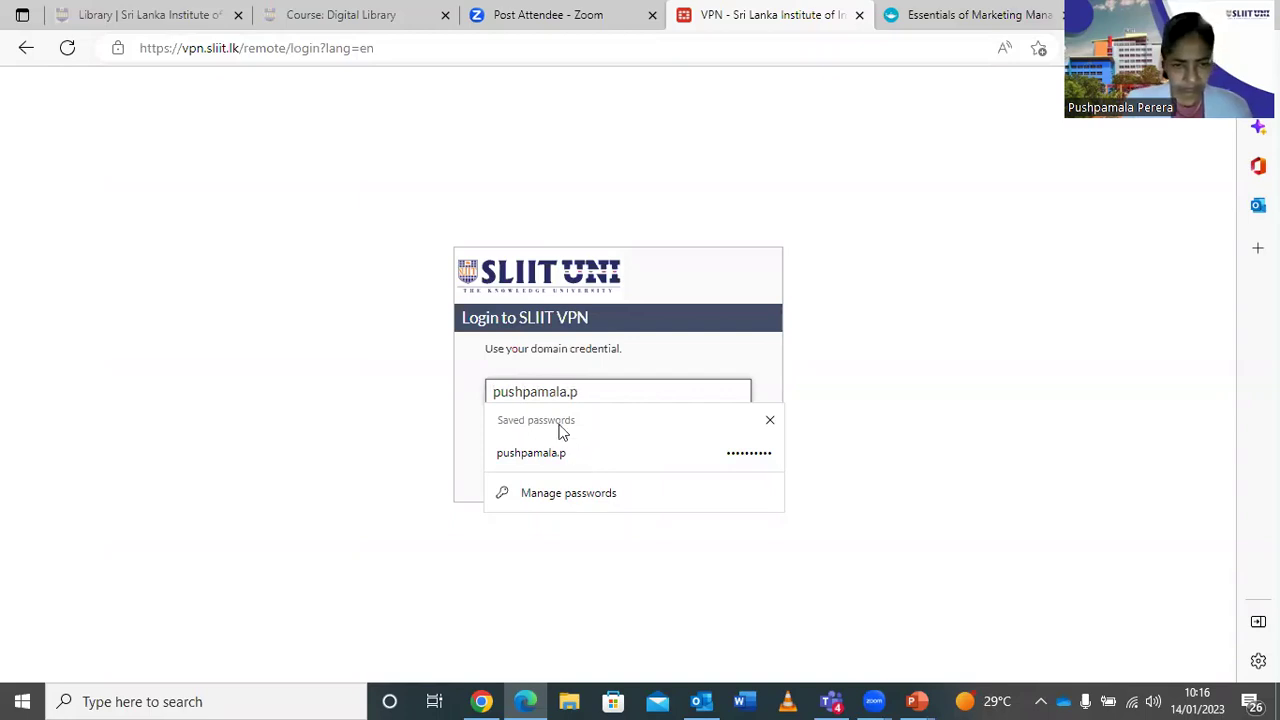
left_click(472, 420)
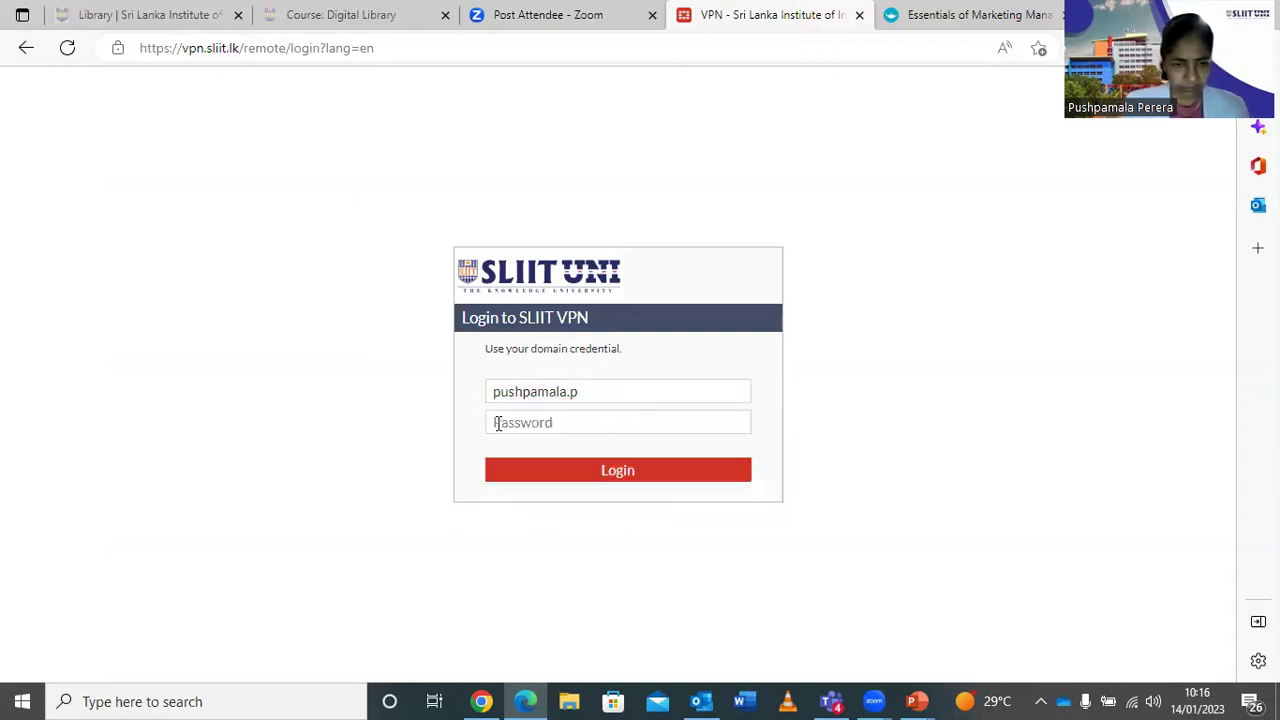
left_click(500, 422)
type("•••")
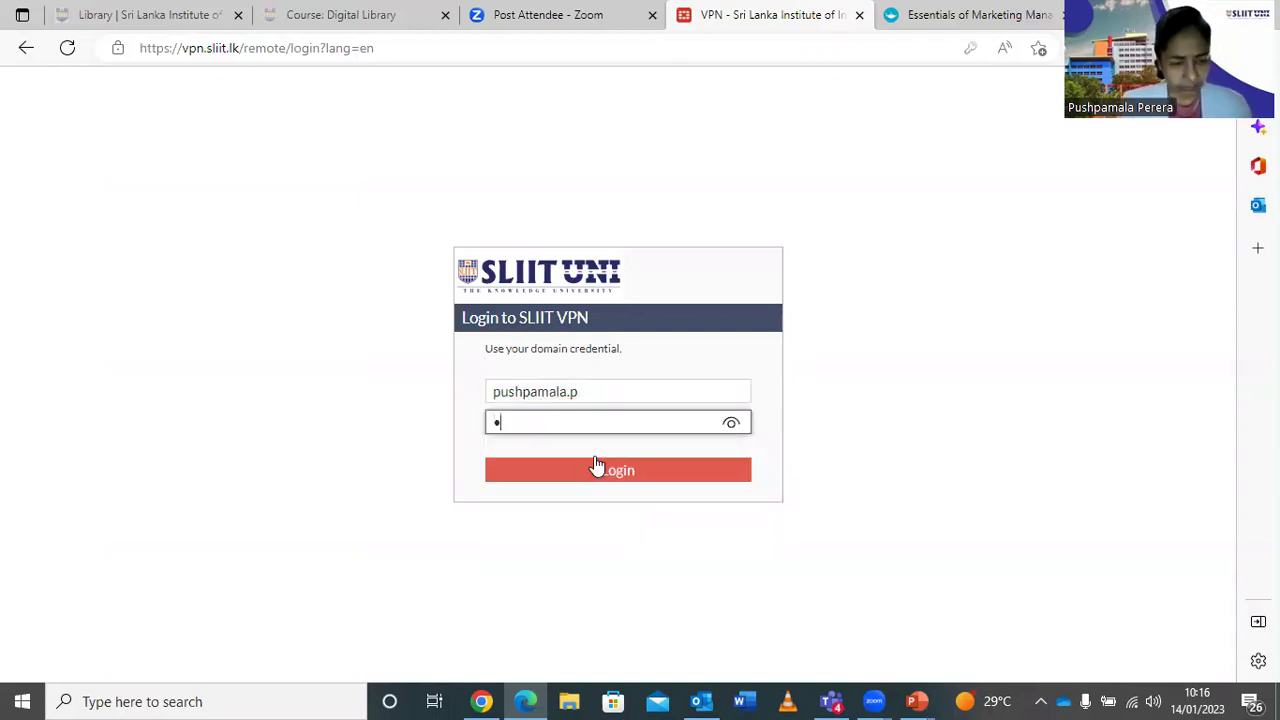
type("•")
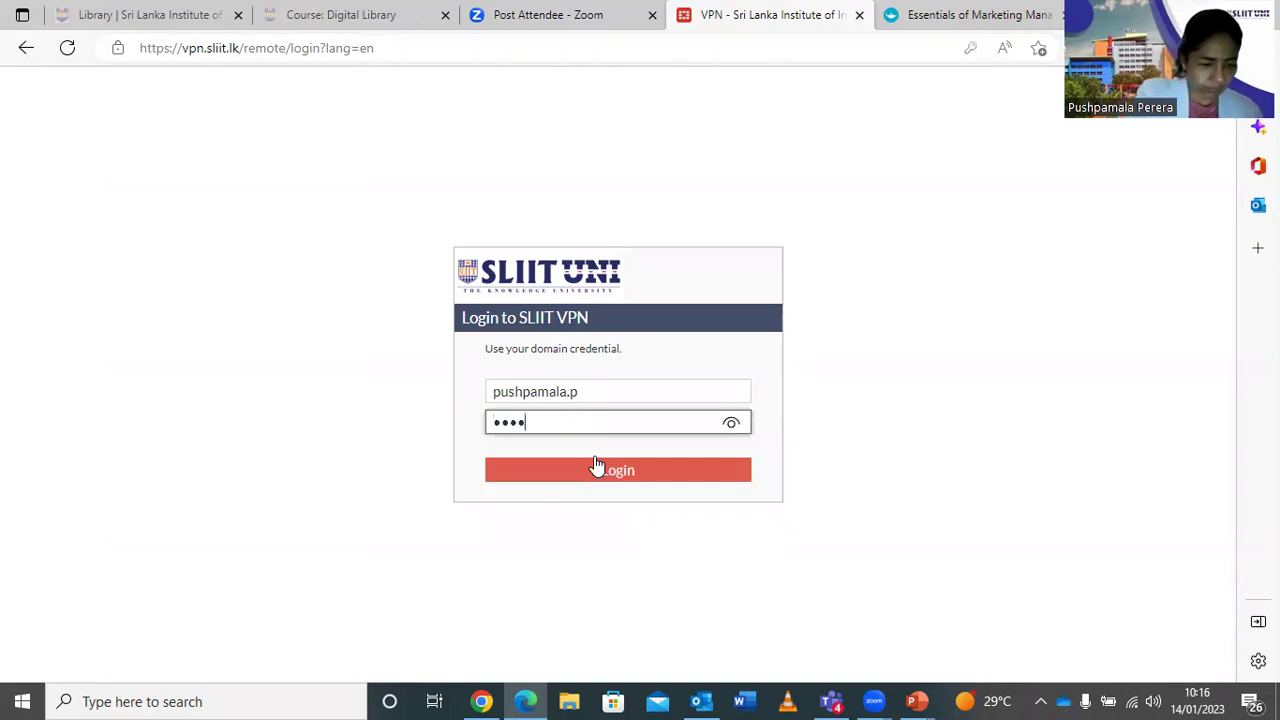
type("•••")
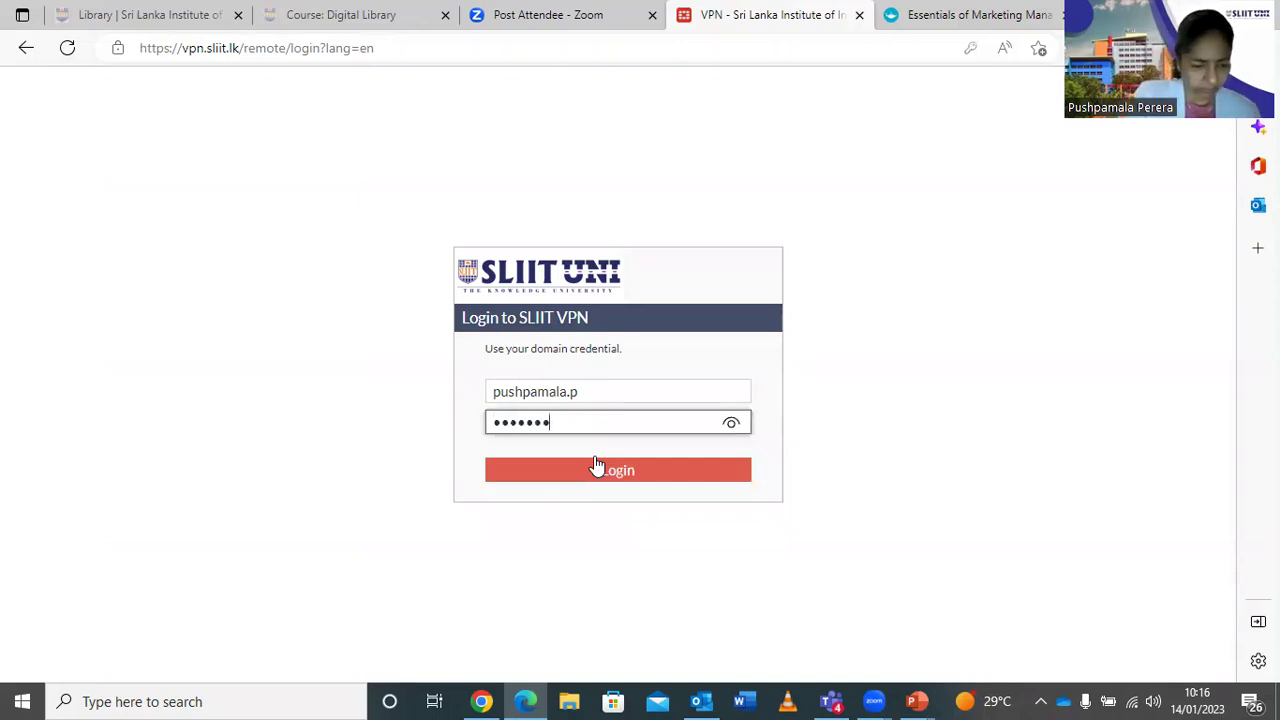
type("•")
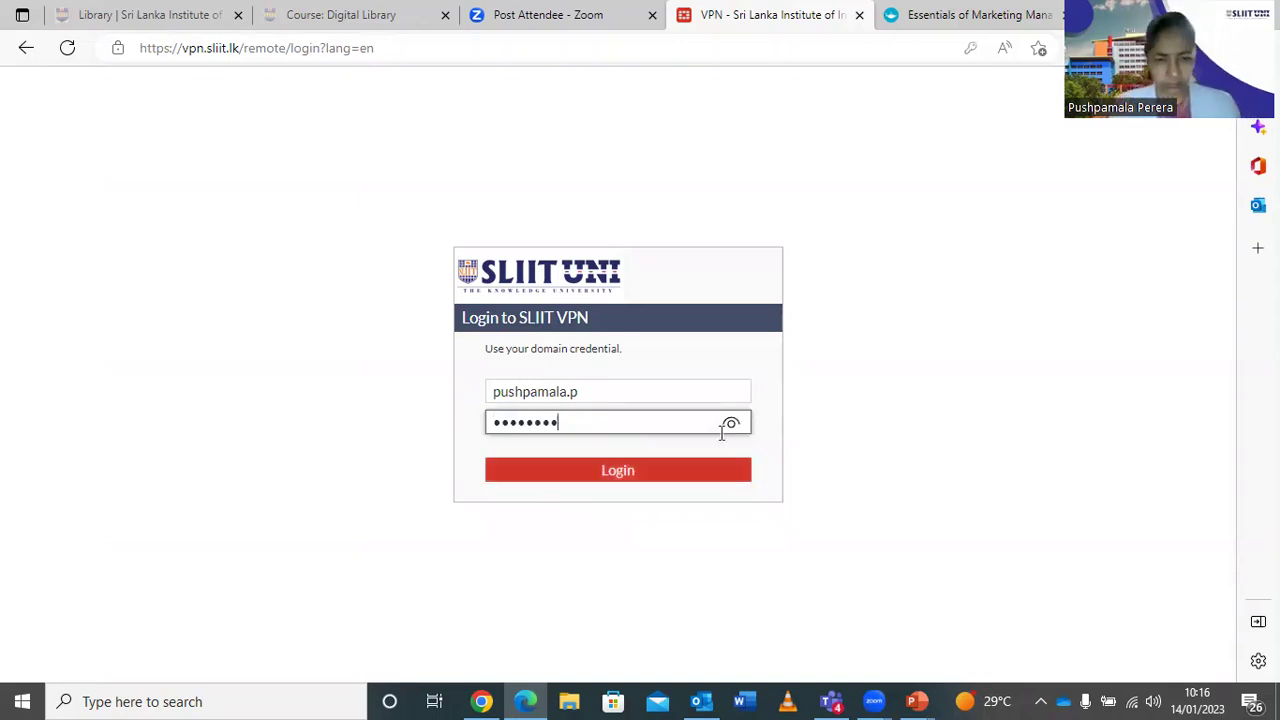
left_click(605, 475)
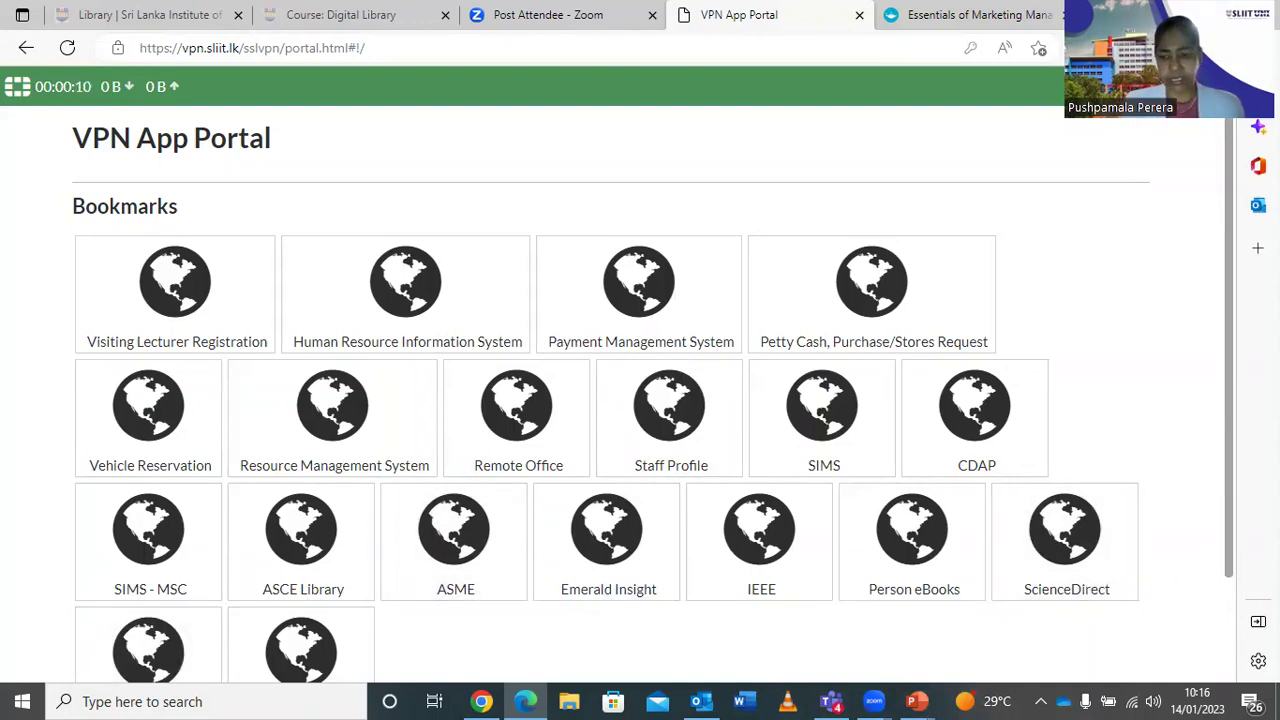
Open ScienceDirect from the VPN App Portal bookmarks.
scroll(1222, 570, "down", 1)
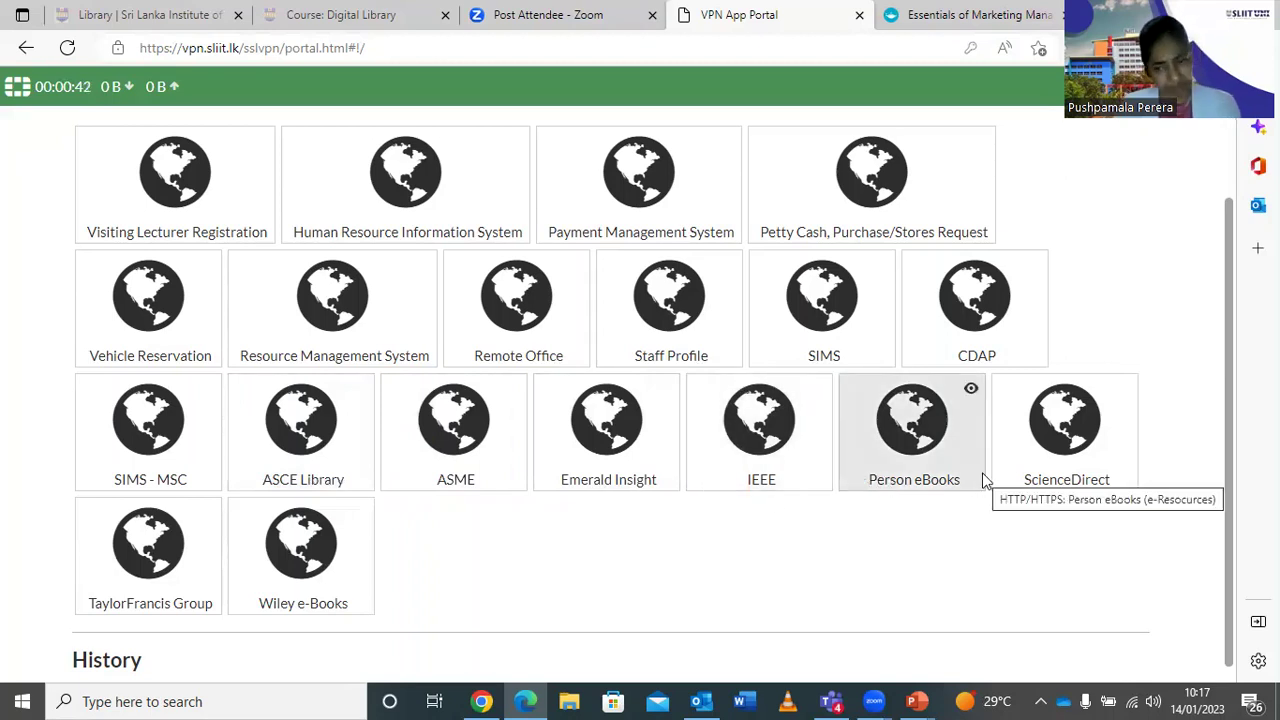
left_click(1060, 437)
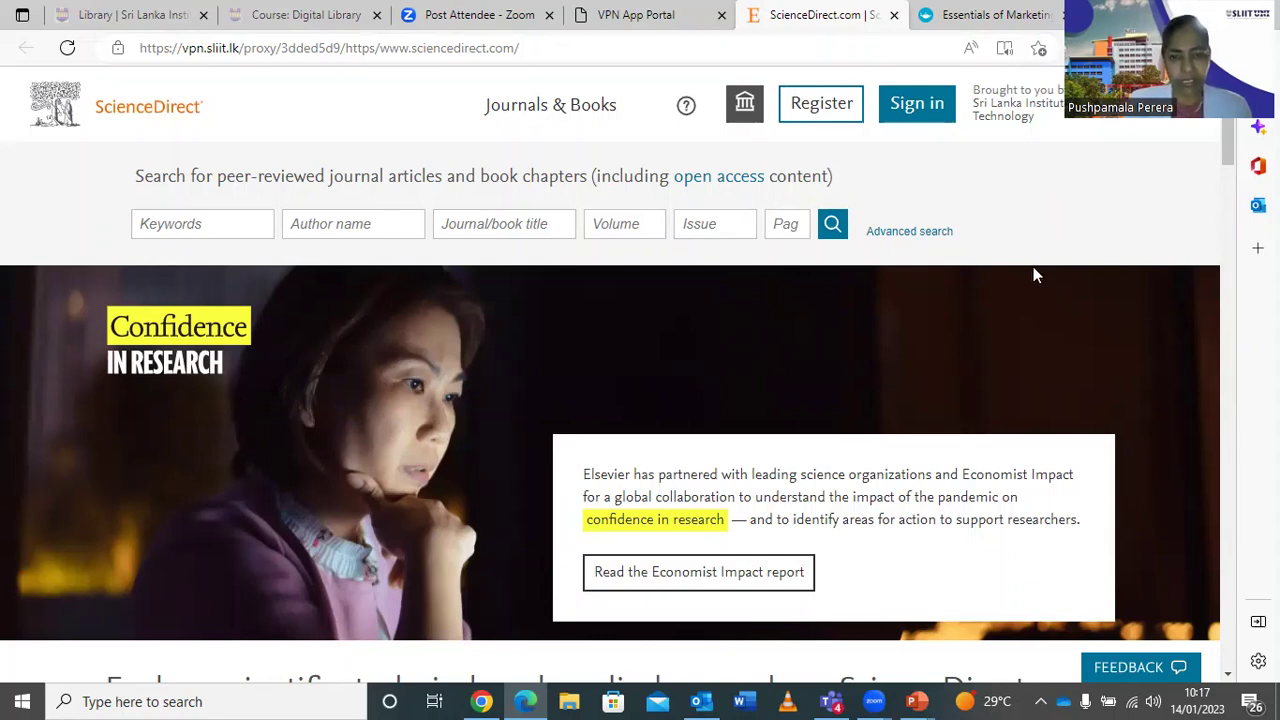
Browse ScienceDirect's Journals & Books listing and restrict it to Books, showing 32,652 books.
scroll(1035, 275, "down", 9)
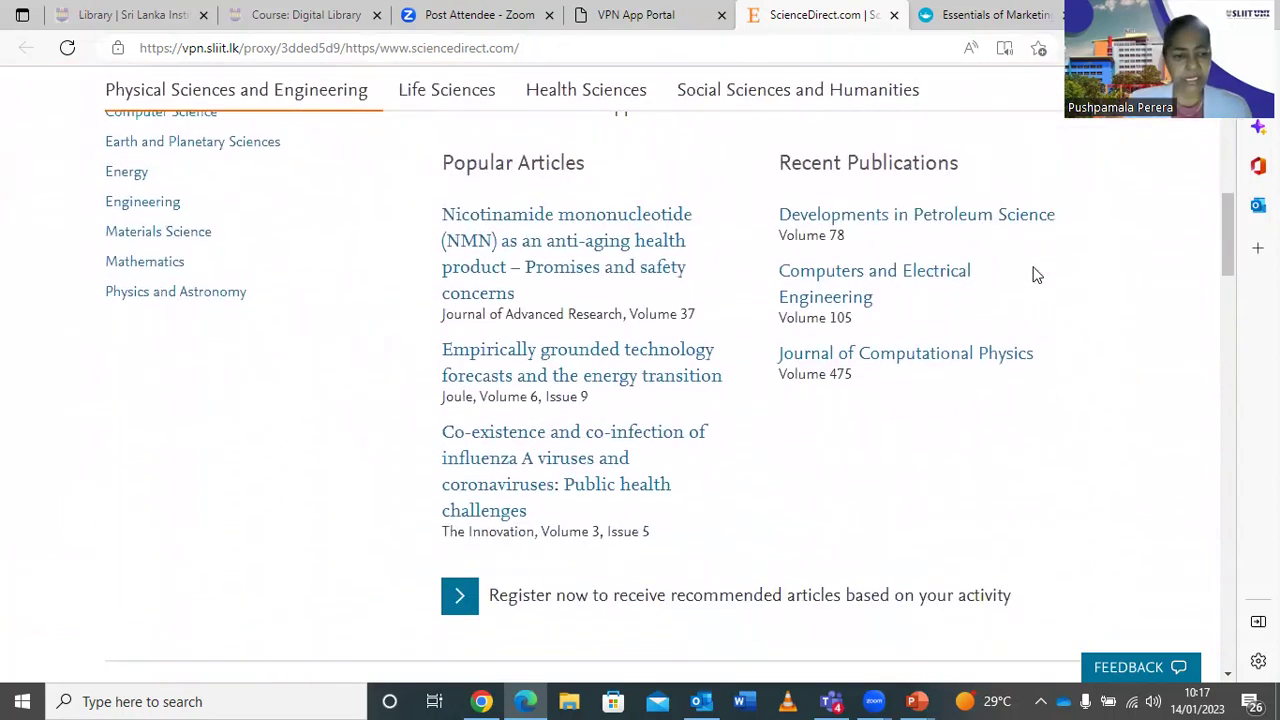
scroll(1035, 275, "down", 1)
scroll(1035, 275, "up", 4)
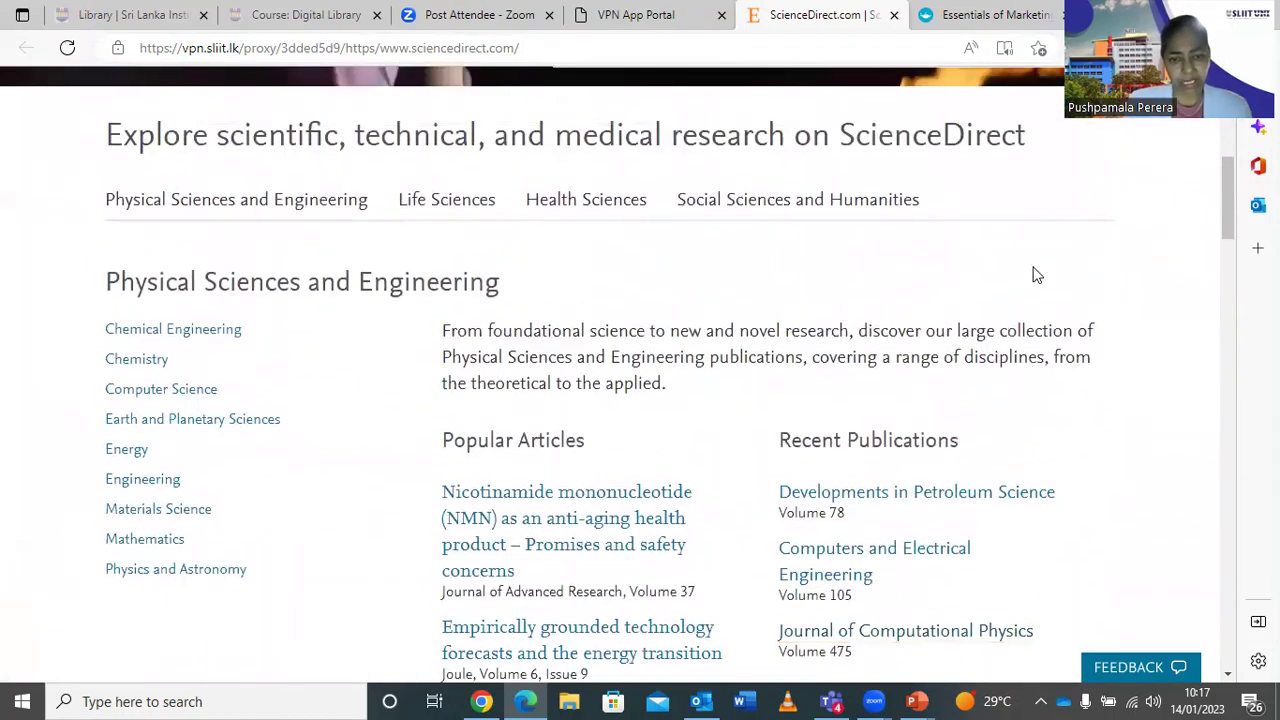
scroll(1035, 275, "down", 1)
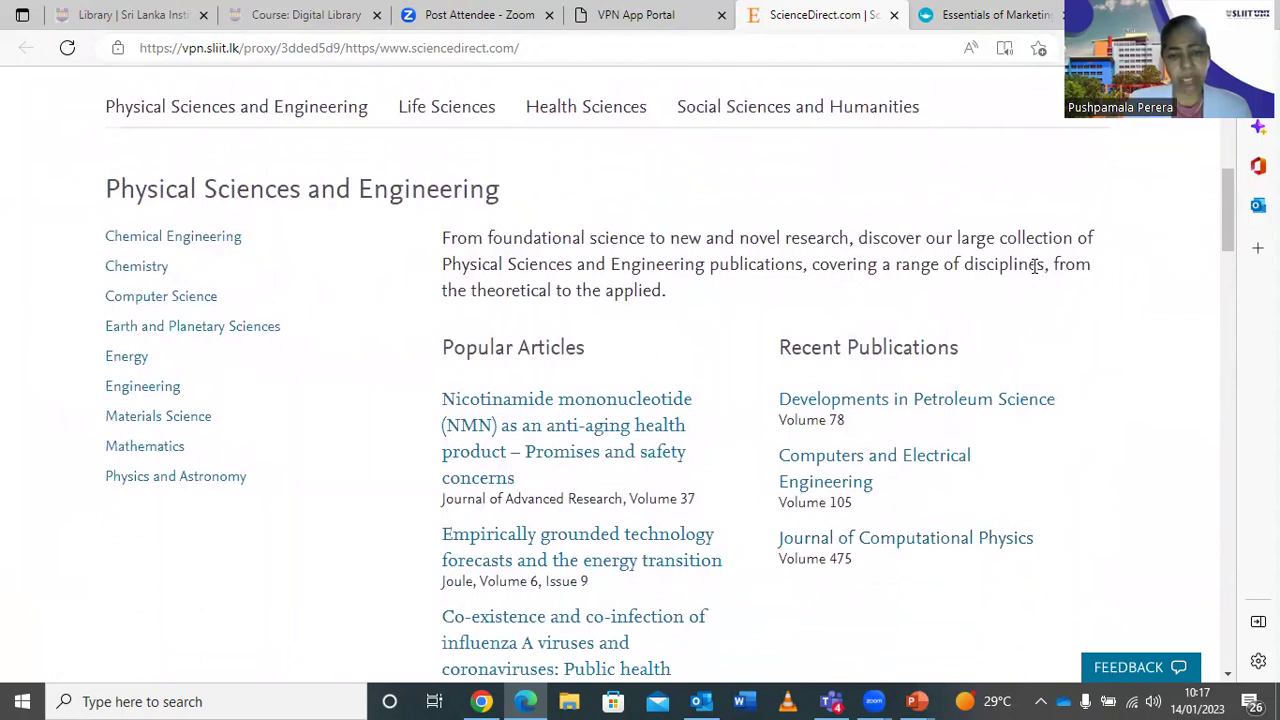
scroll(1035, 270, "down", 1)
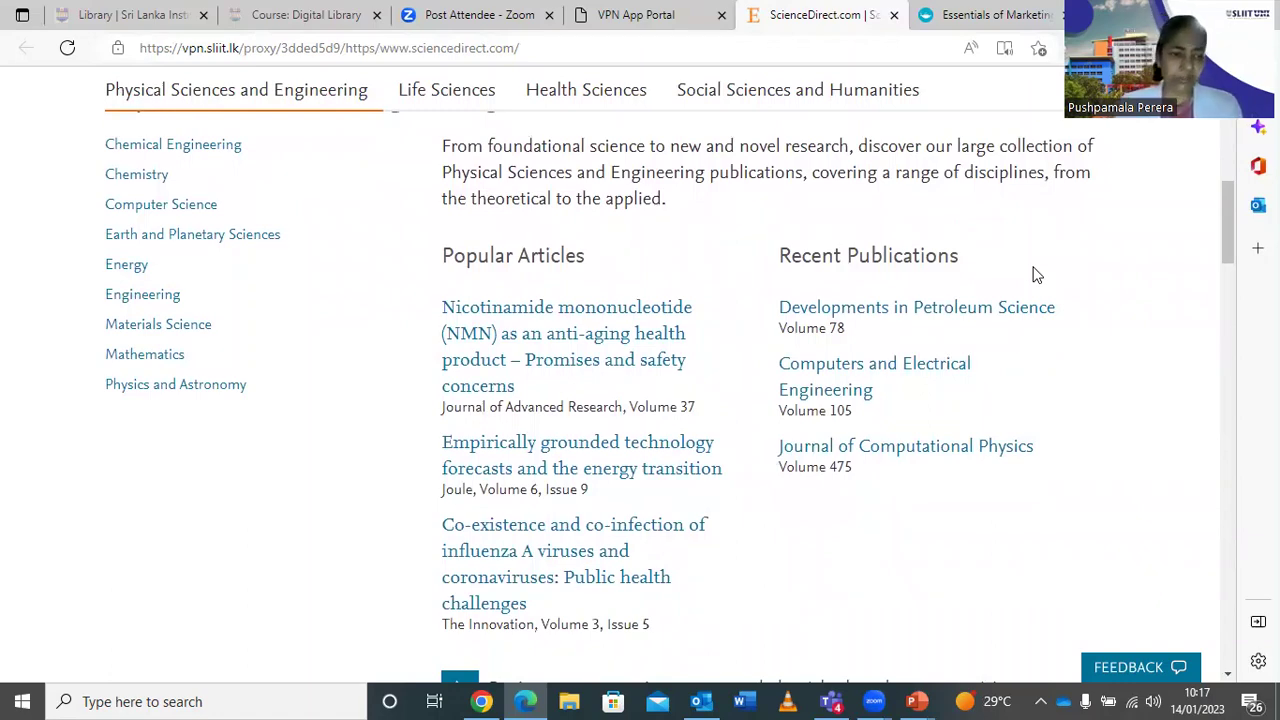
scroll(1036, 274, "up", 2)
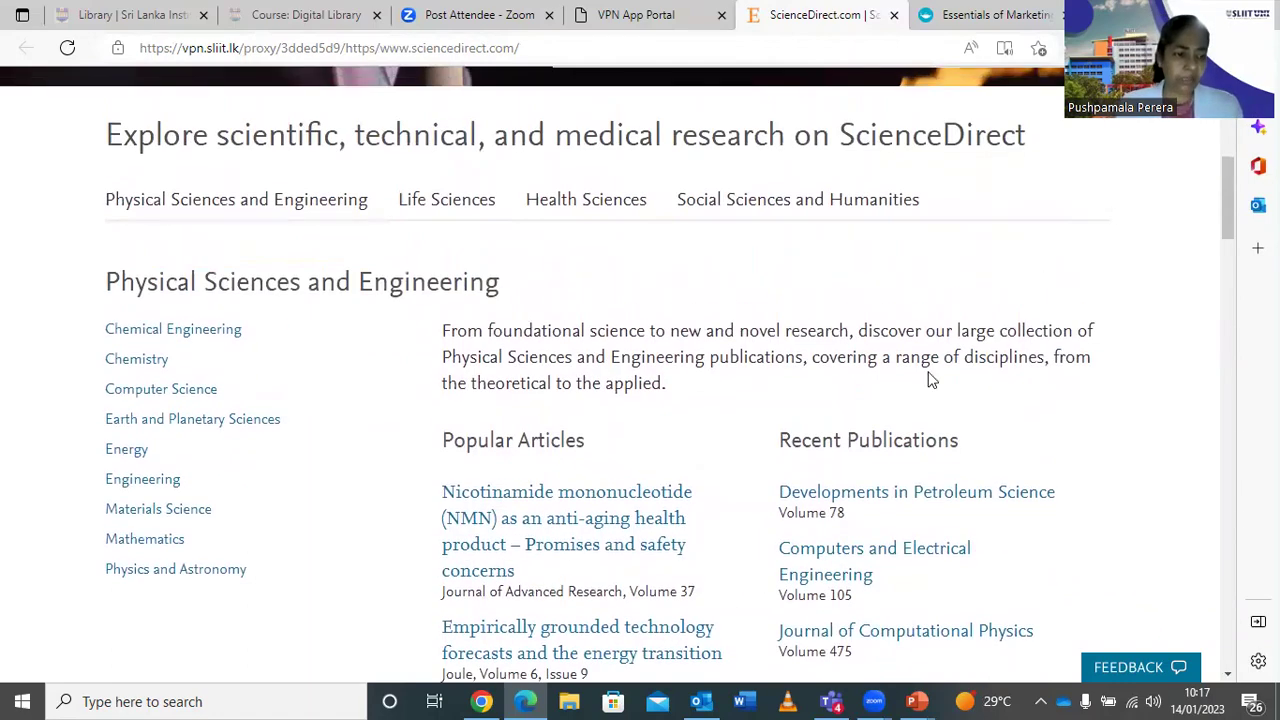
scroll(265, 509, "up", 5)
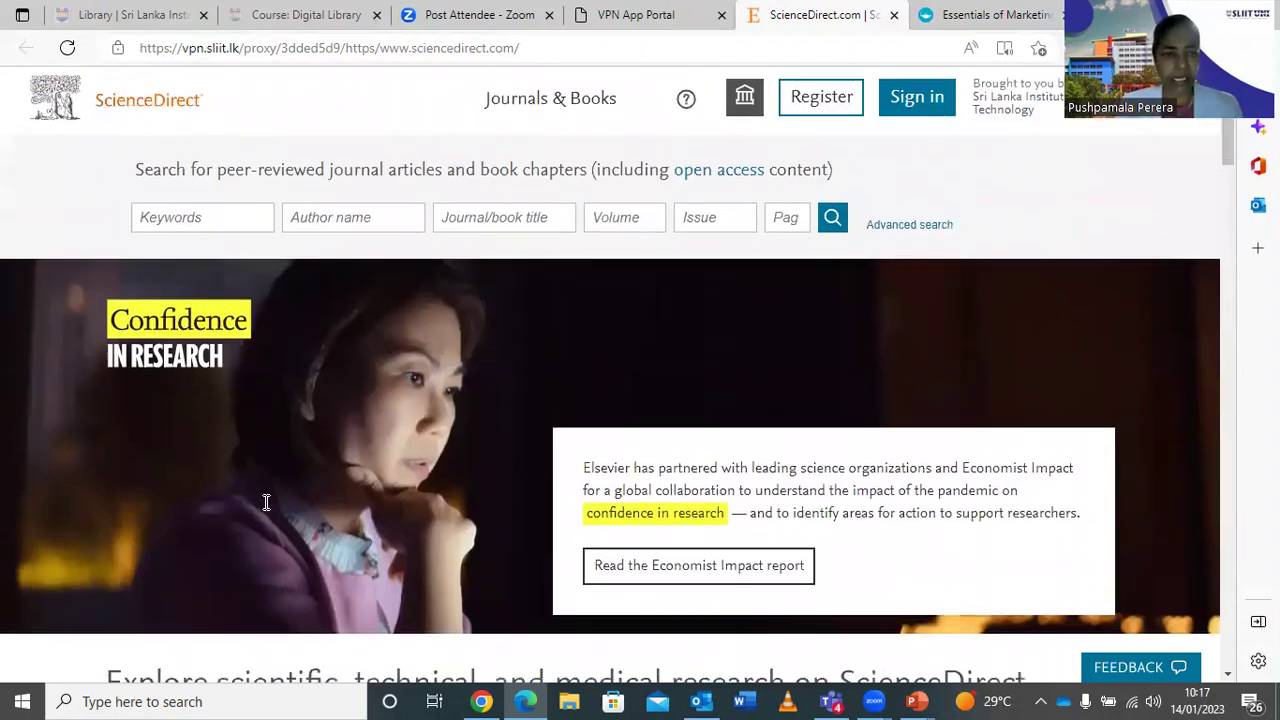
left_click(563, 117)
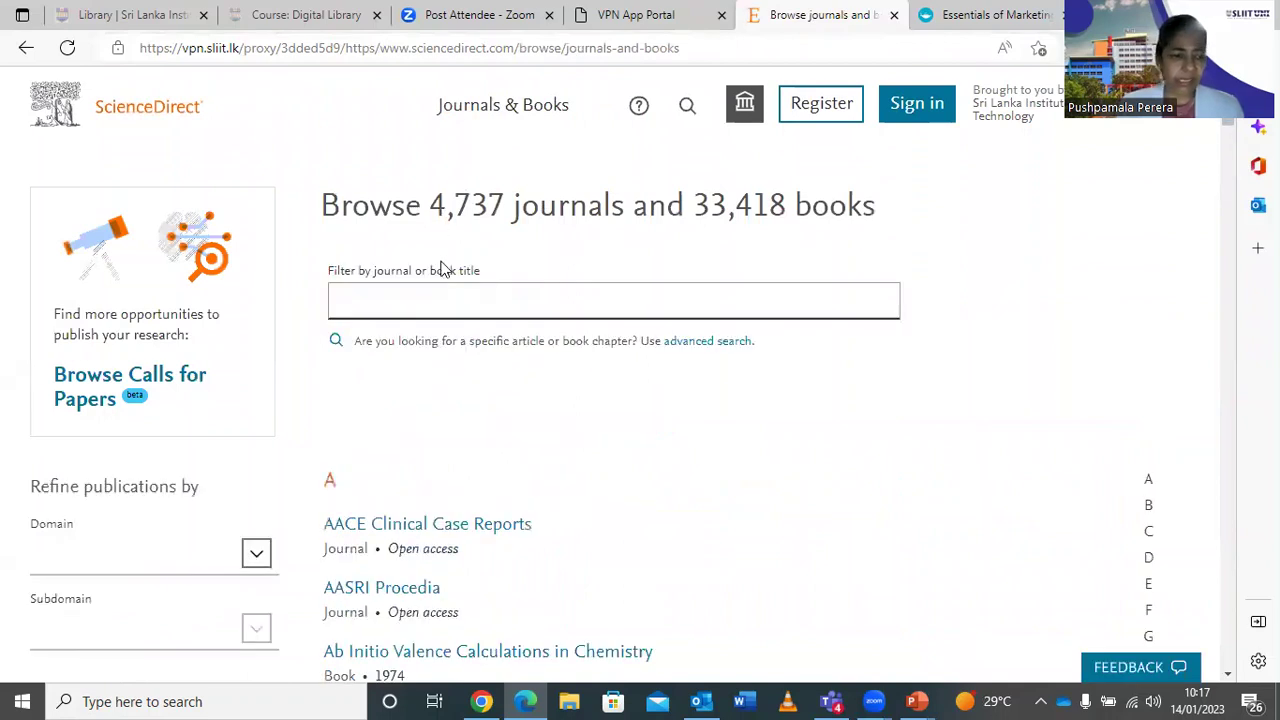
scroll(729, 372, "down", 2)
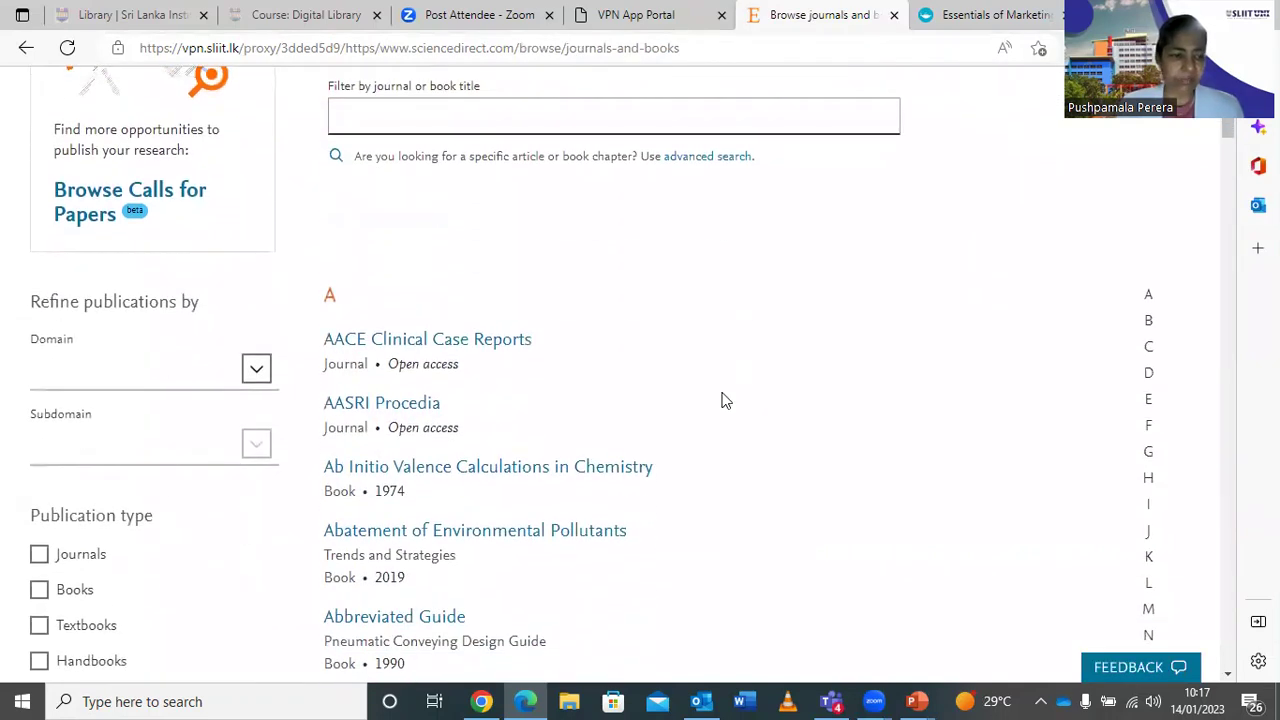
left_click(36, 596)
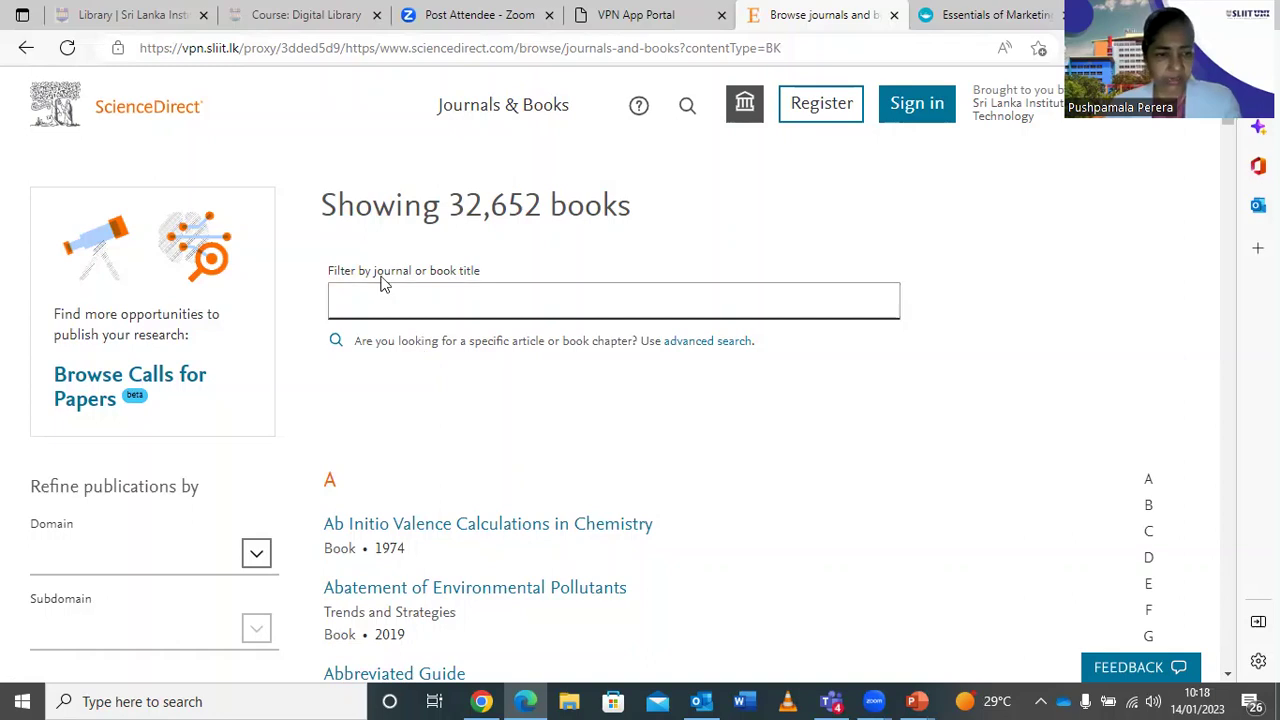
Filter the book listing by the title phrase 'big data', showing 50 books.
left_click(377, 311)
type("b")
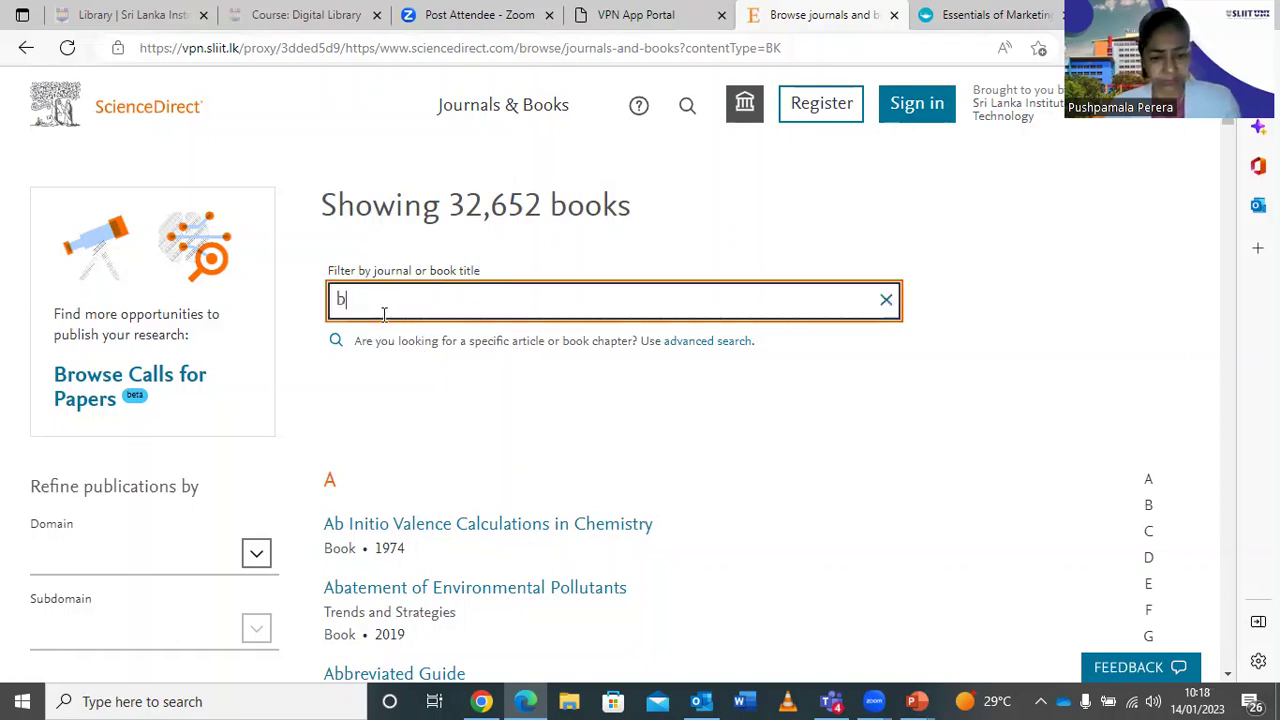
type("ig")
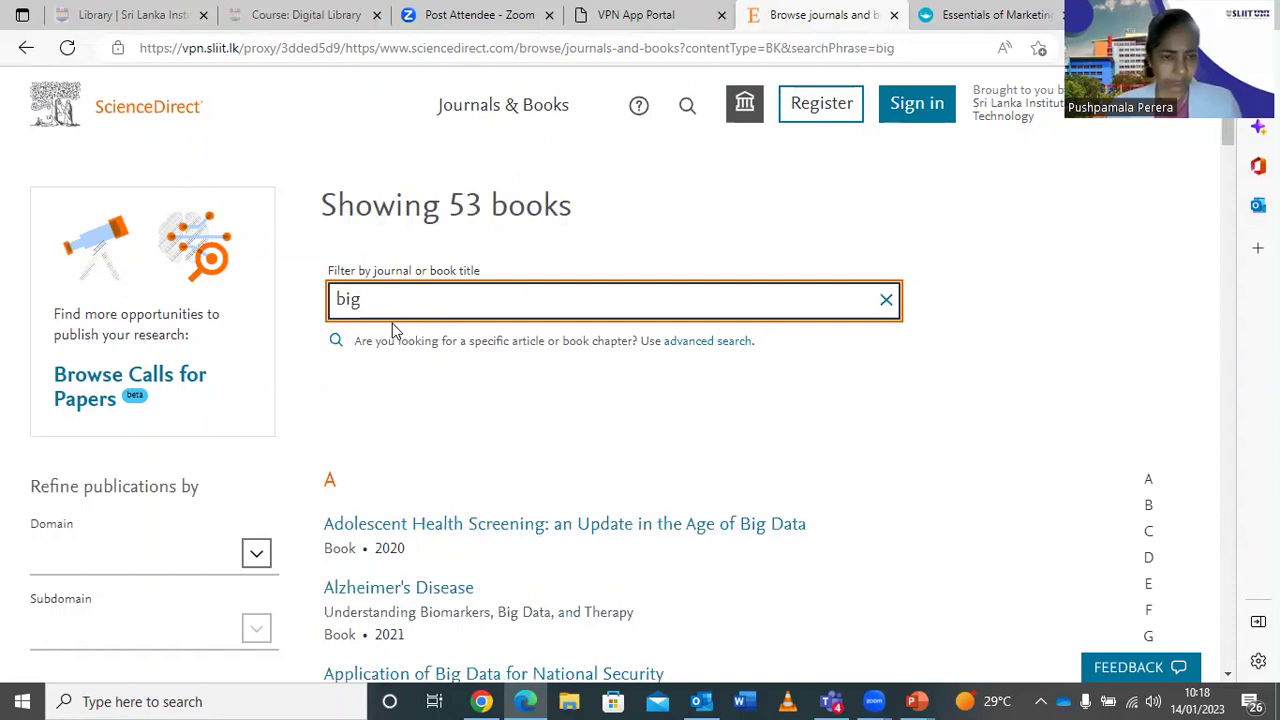
type(" da")
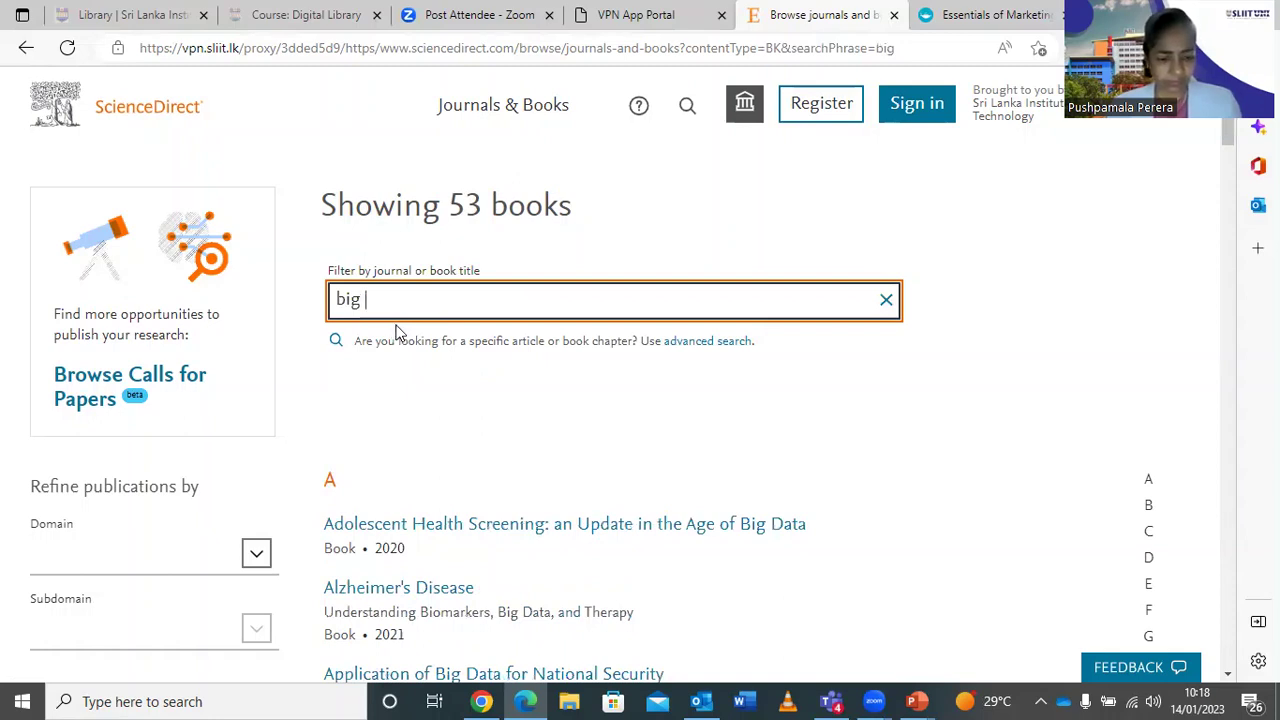
type("ts")
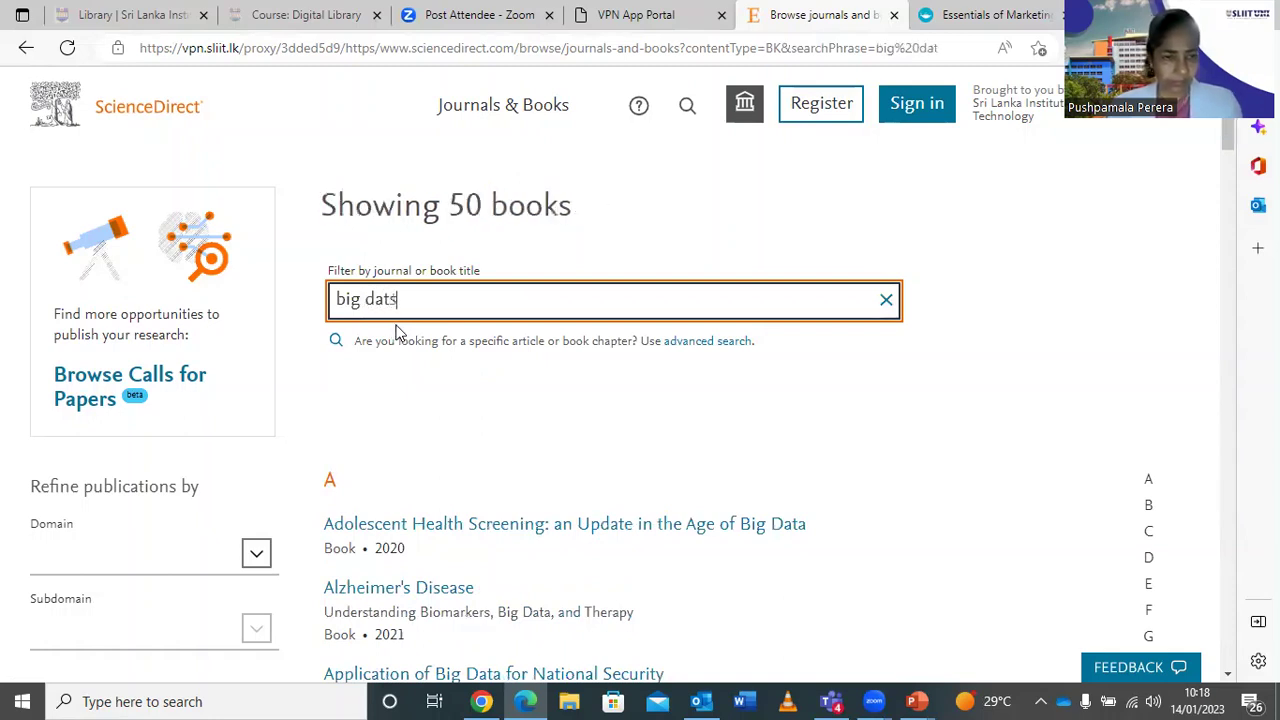
key("BackSpace")
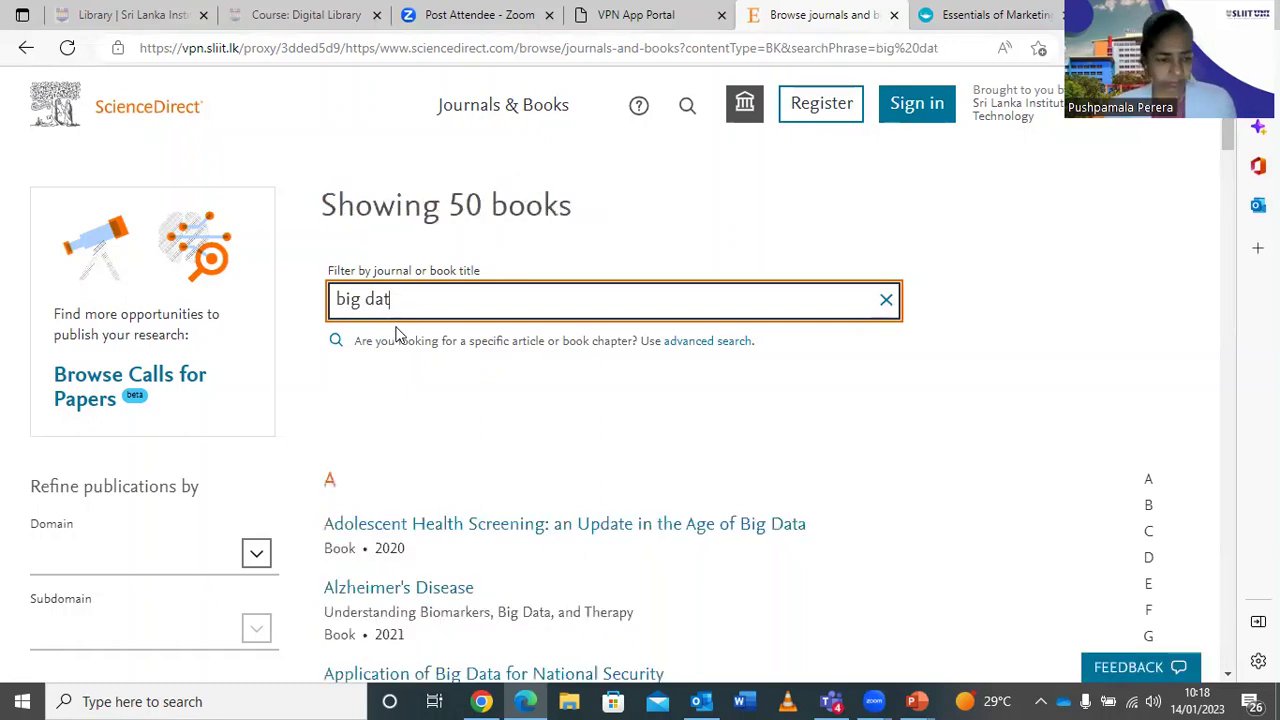
type("a")
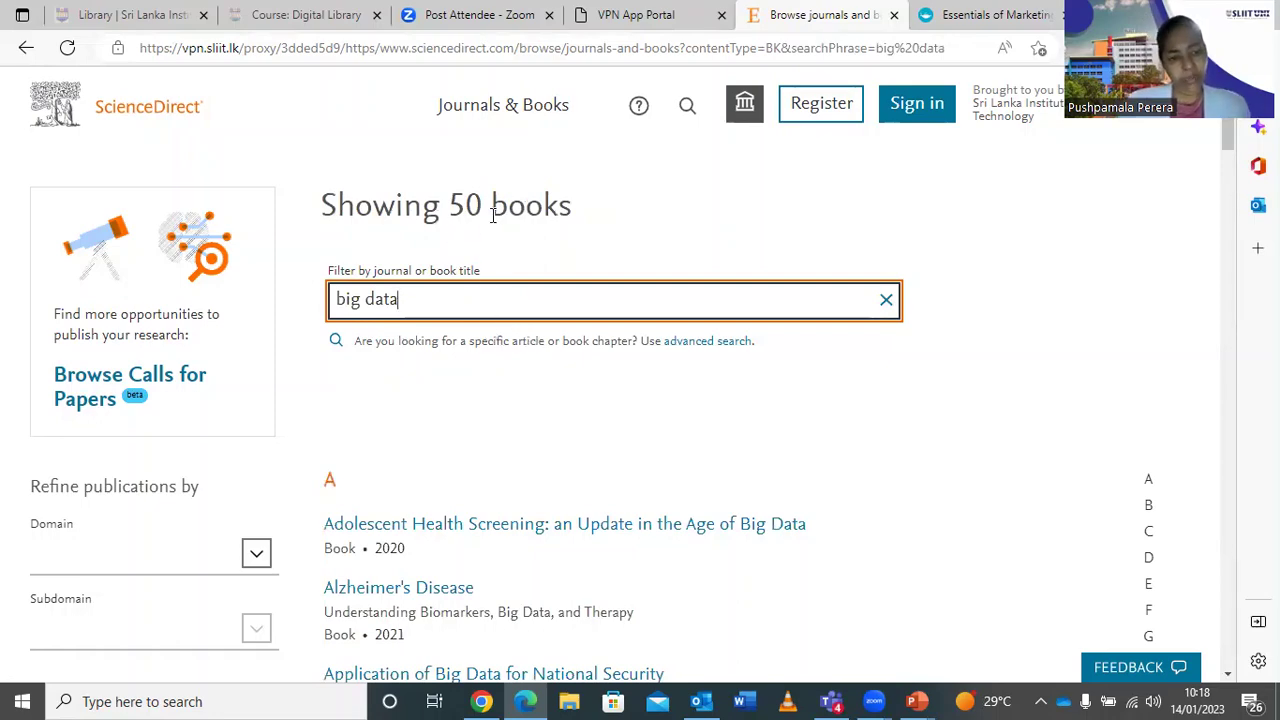
Scroll the results and open the Big Data Analytics (2013) book page.
scroll(795, 306, "down", 7)
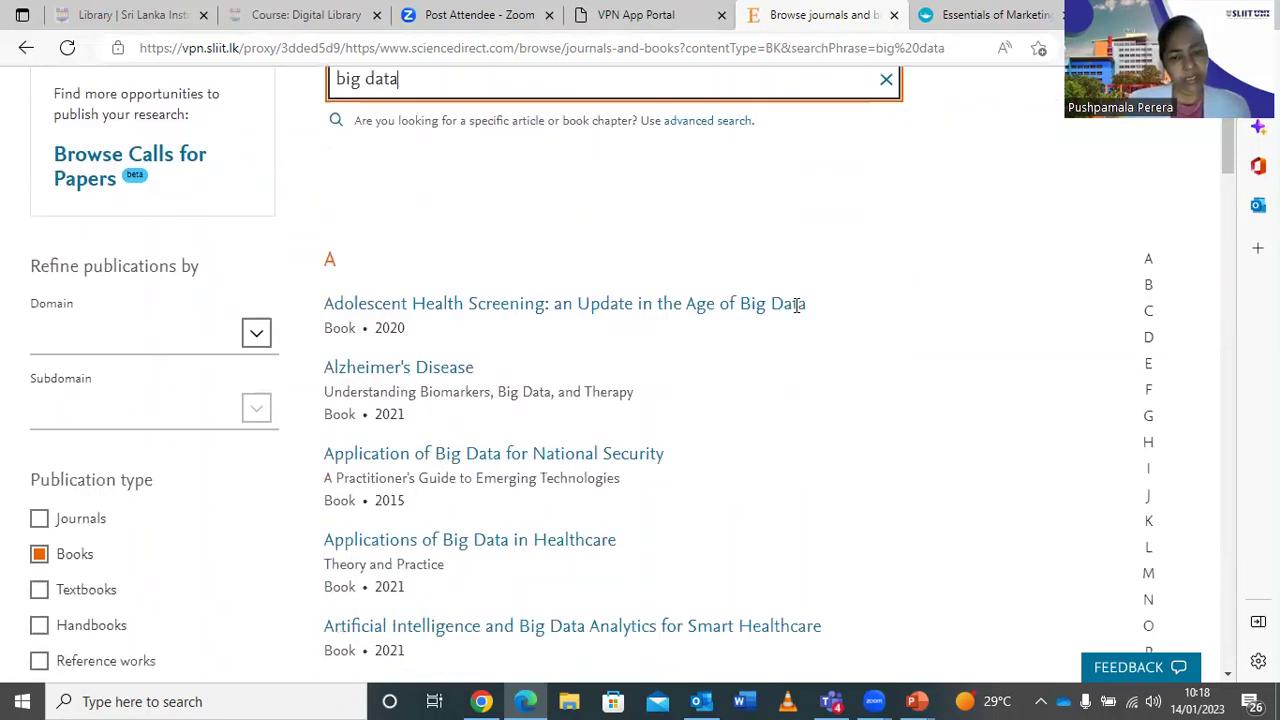
scroll(795, 307, "down", 1)
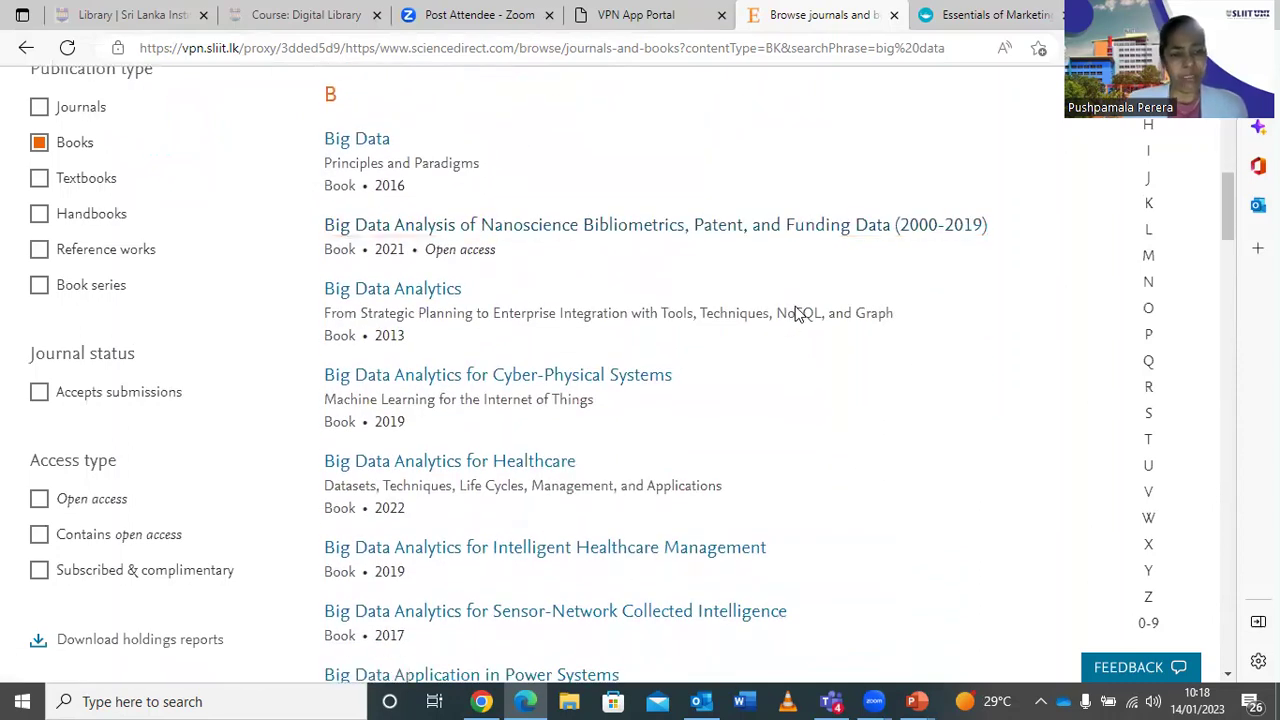
scroll(797, 314, "down", 1)
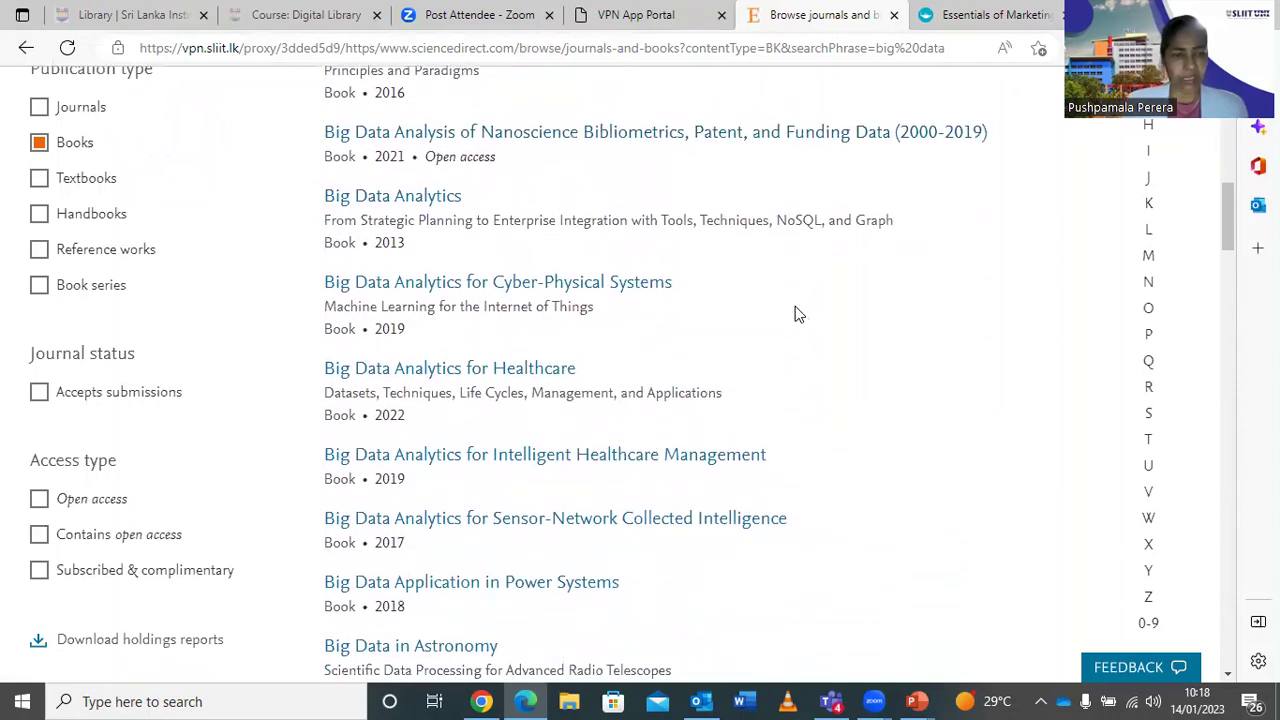
scroll(797, 314, "up", 1)
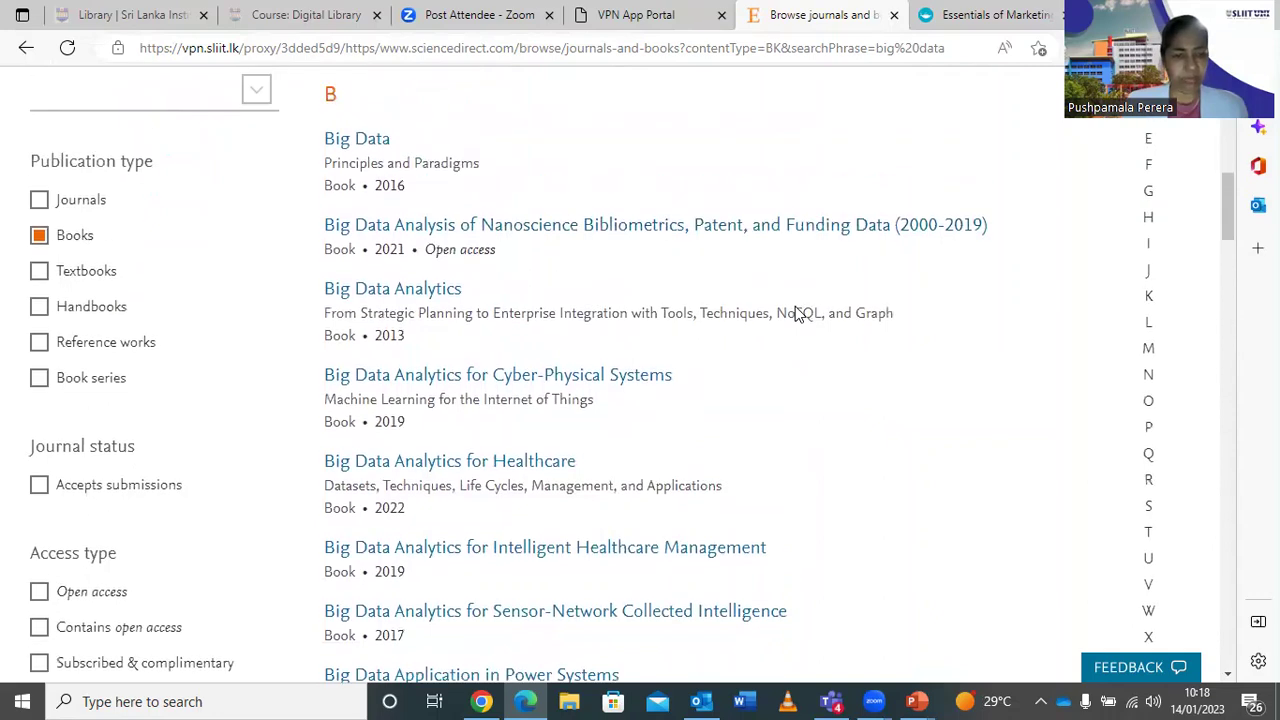
scroll(797, 314, "down", 1)
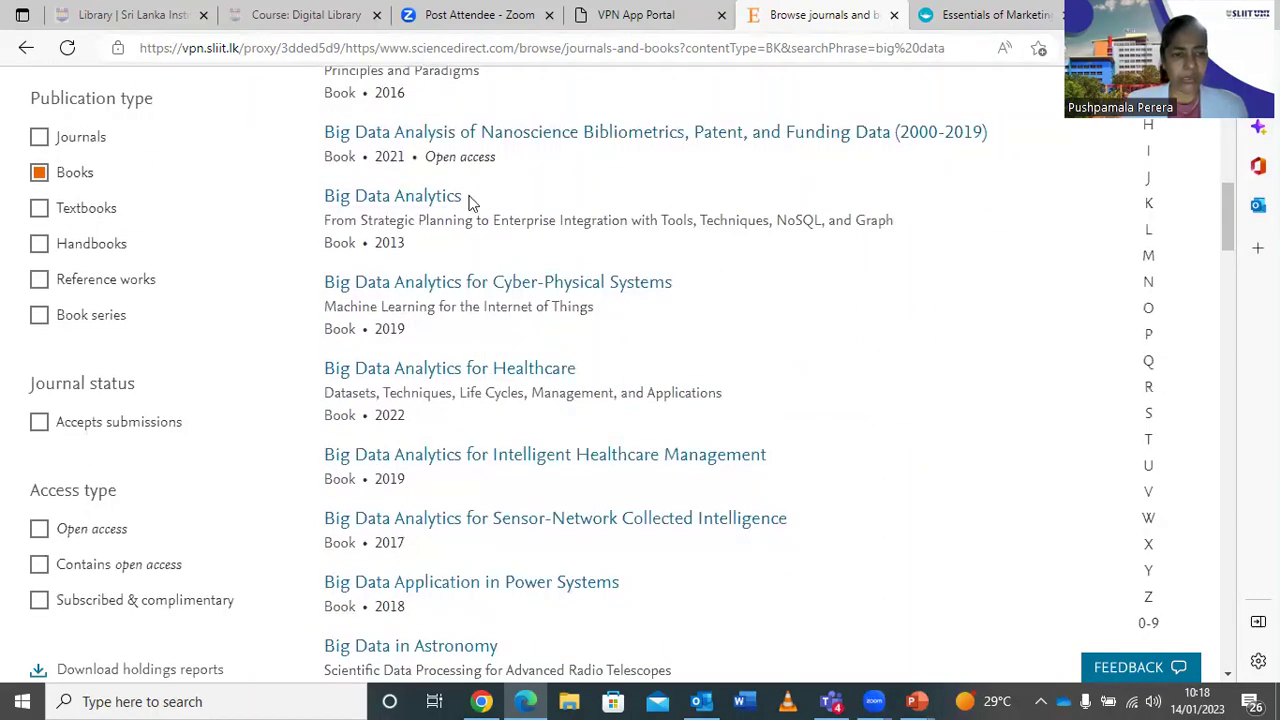
left_click(393, 199)
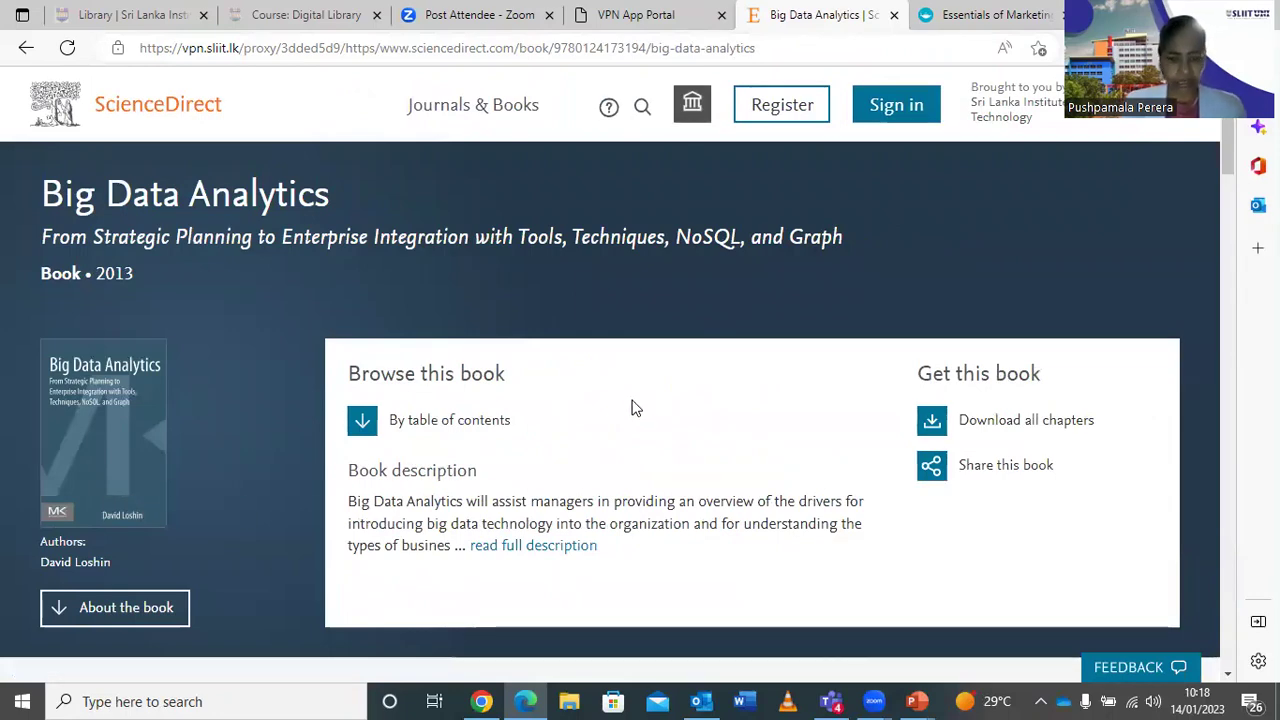
scroll(632, 410, "down", 1)
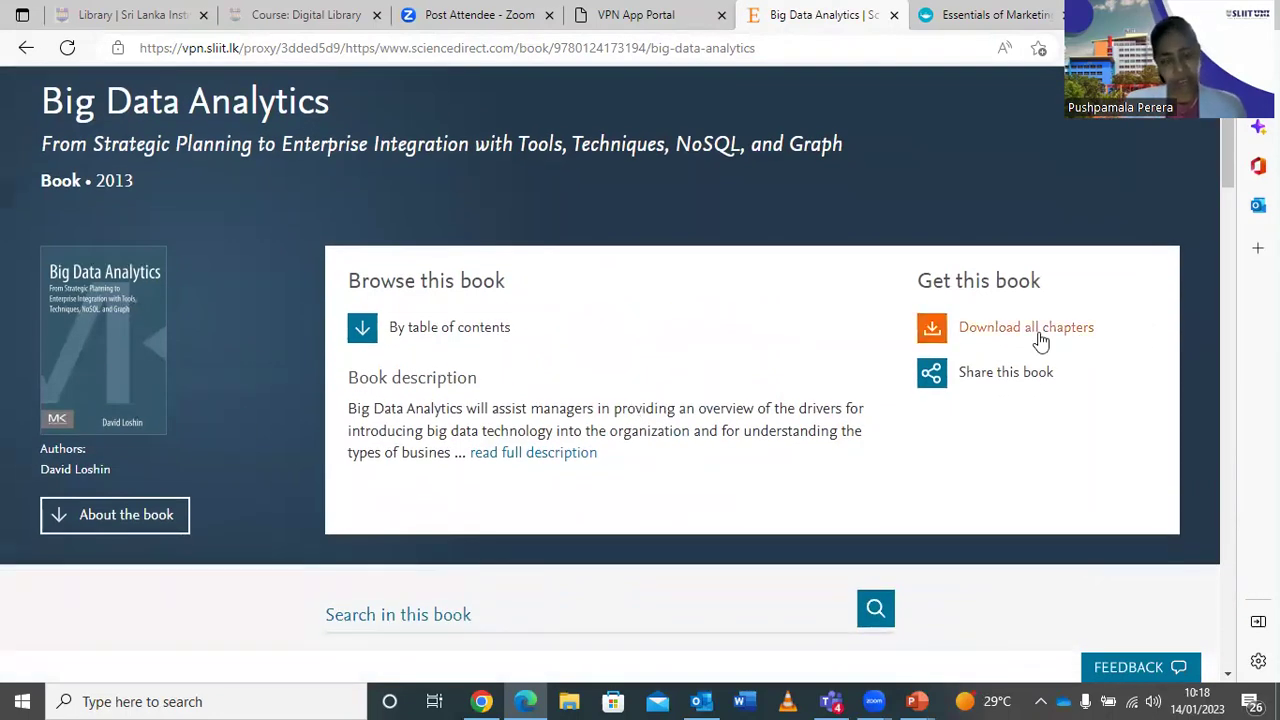
scroll(814, 360, "down", 2)
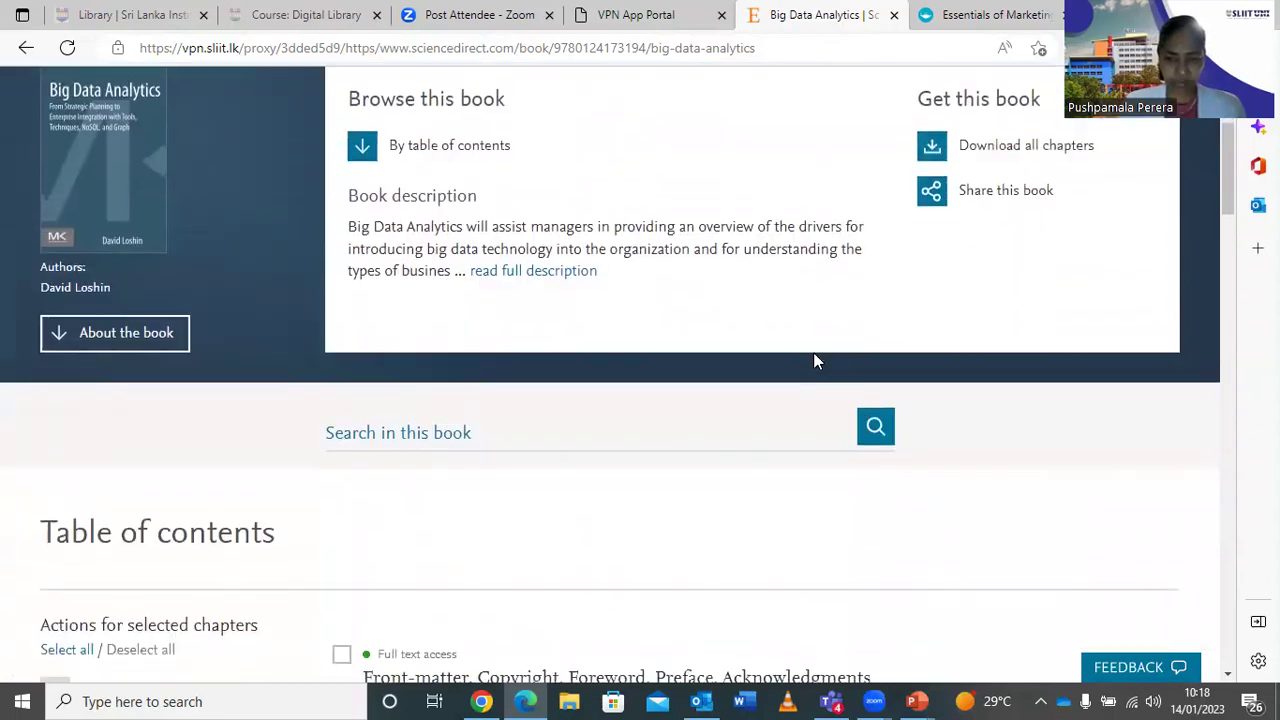
scroll(814, 360, "down", 3)
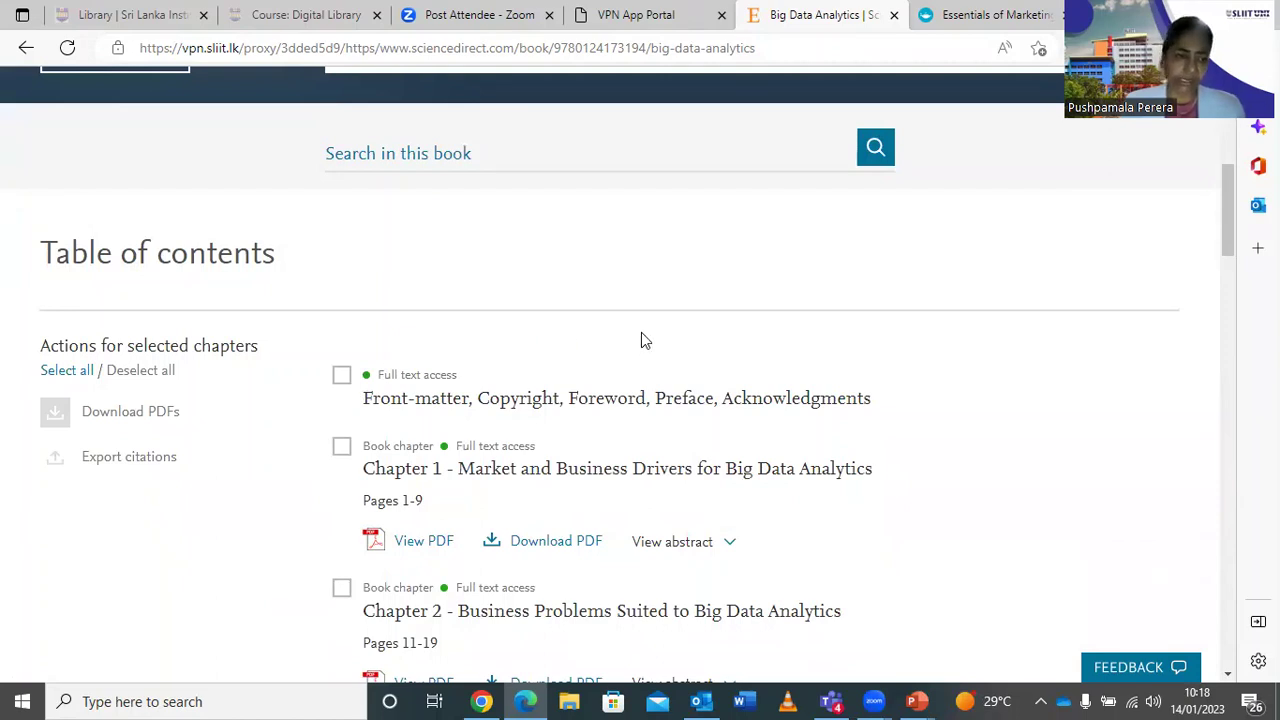
scroll(641, 340, "down", 1)
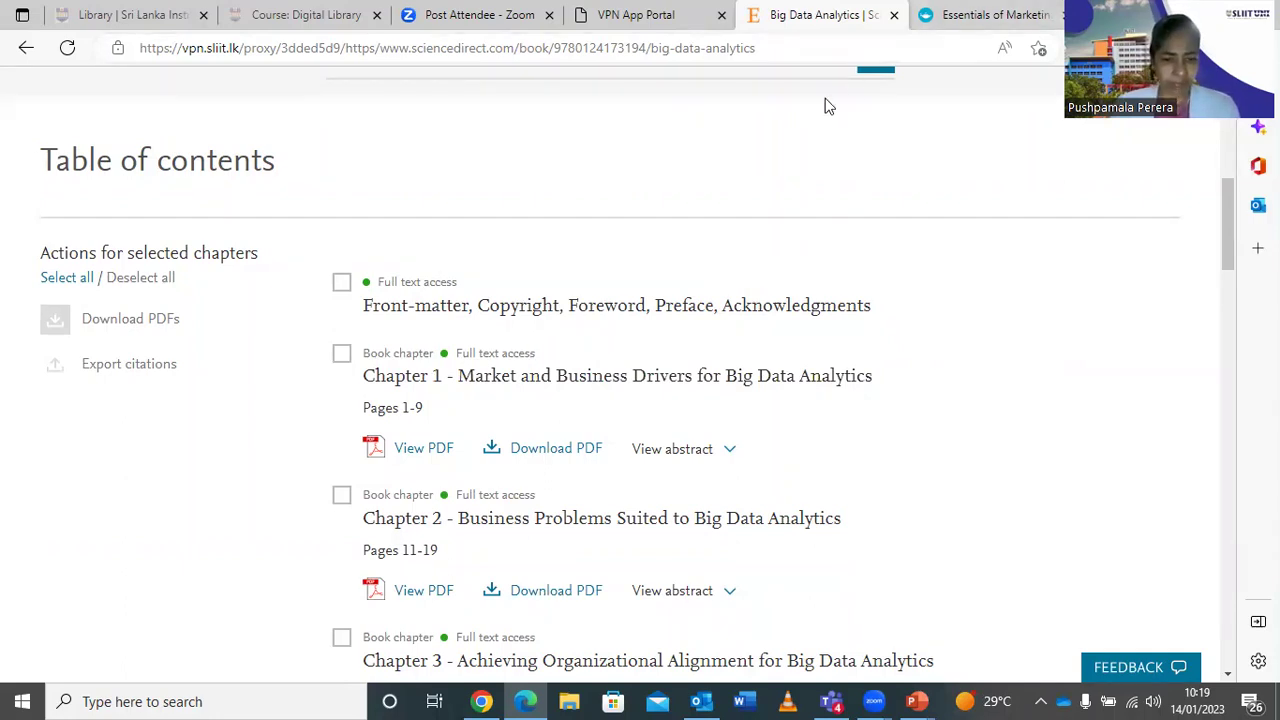
scroll(895, 483, "down", 3)
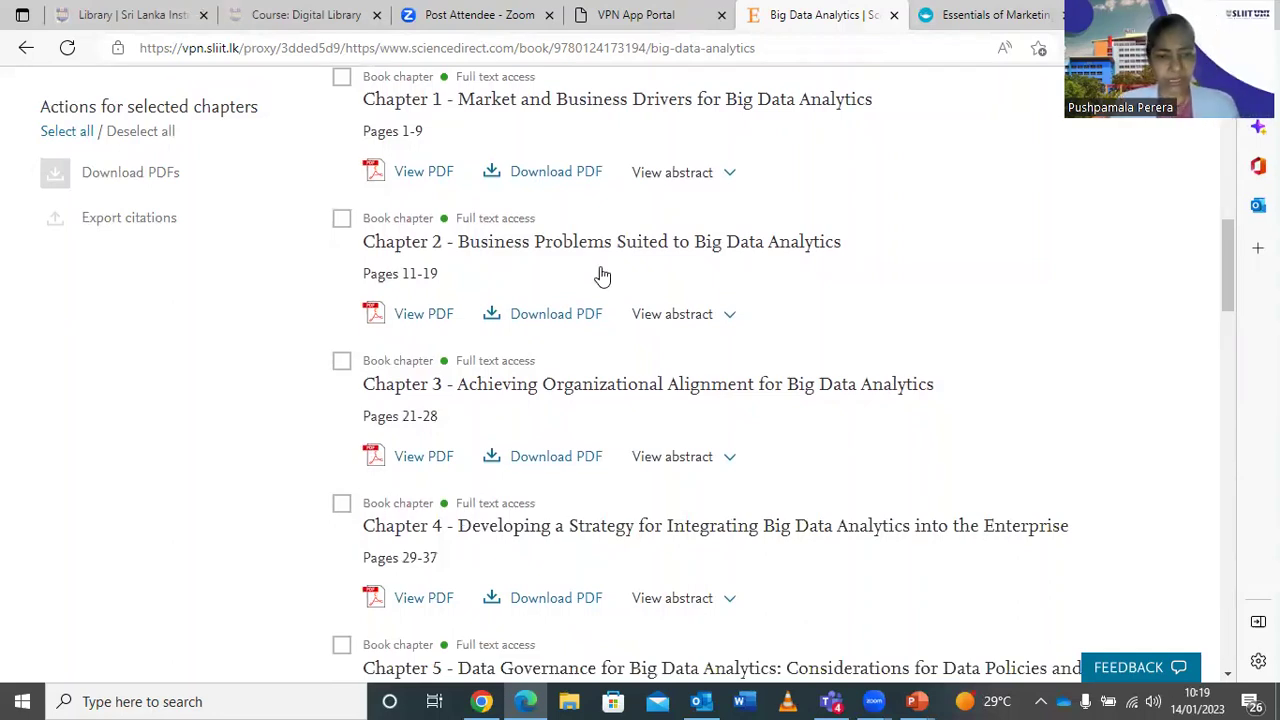
scroll(594, 458, "down", 2)
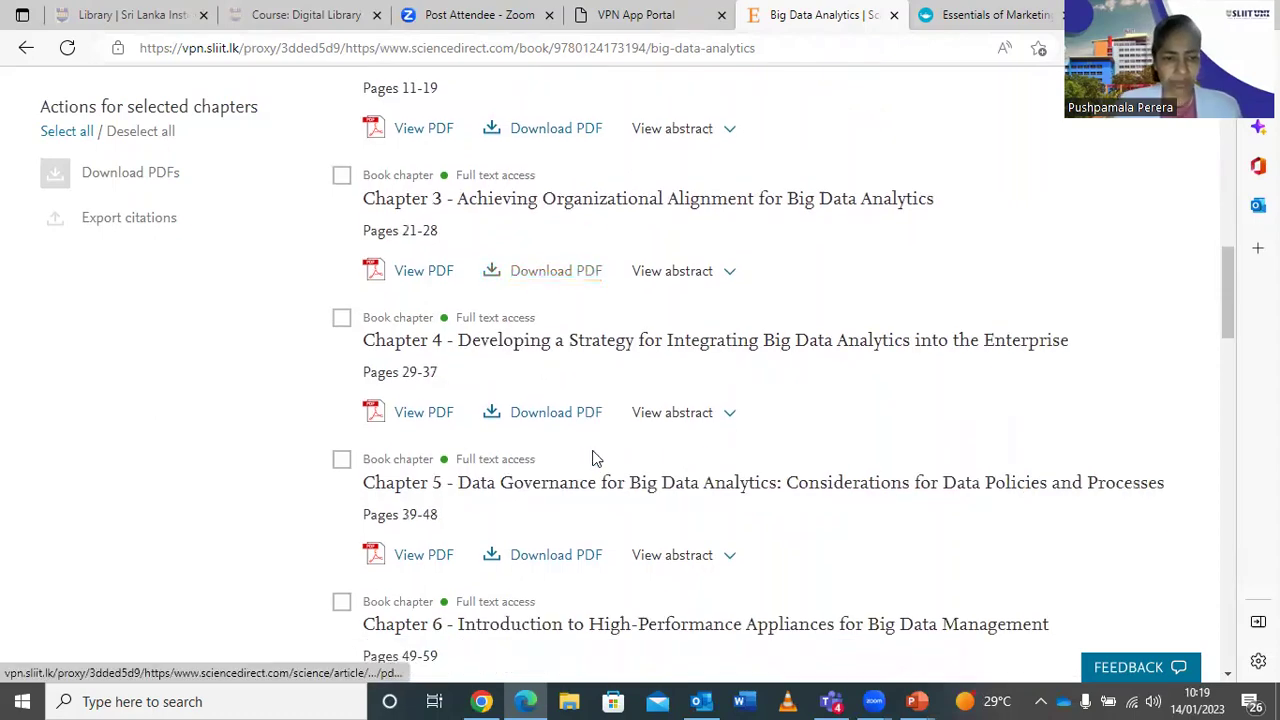
scroll(594, 458, "up", 3)
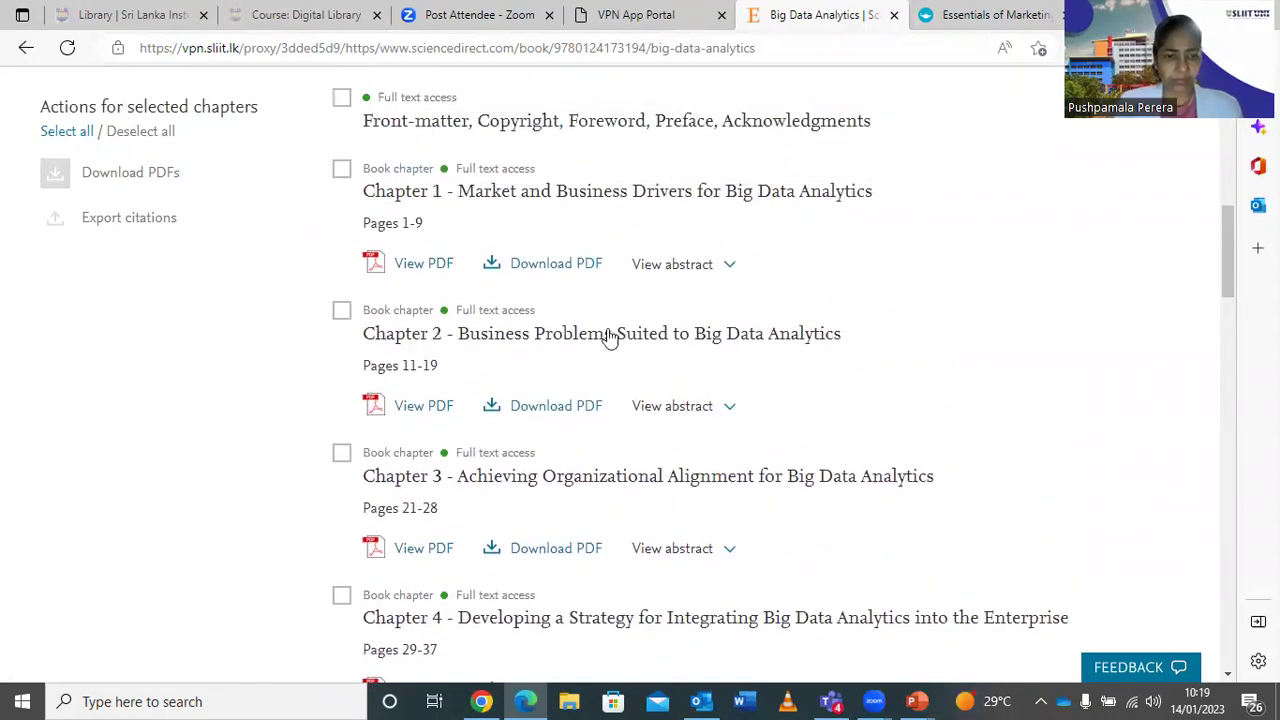
Open Chapter 2 - Business Problems Suited to Big Data Analytics and skim its abstract.
left_click(610, 345)
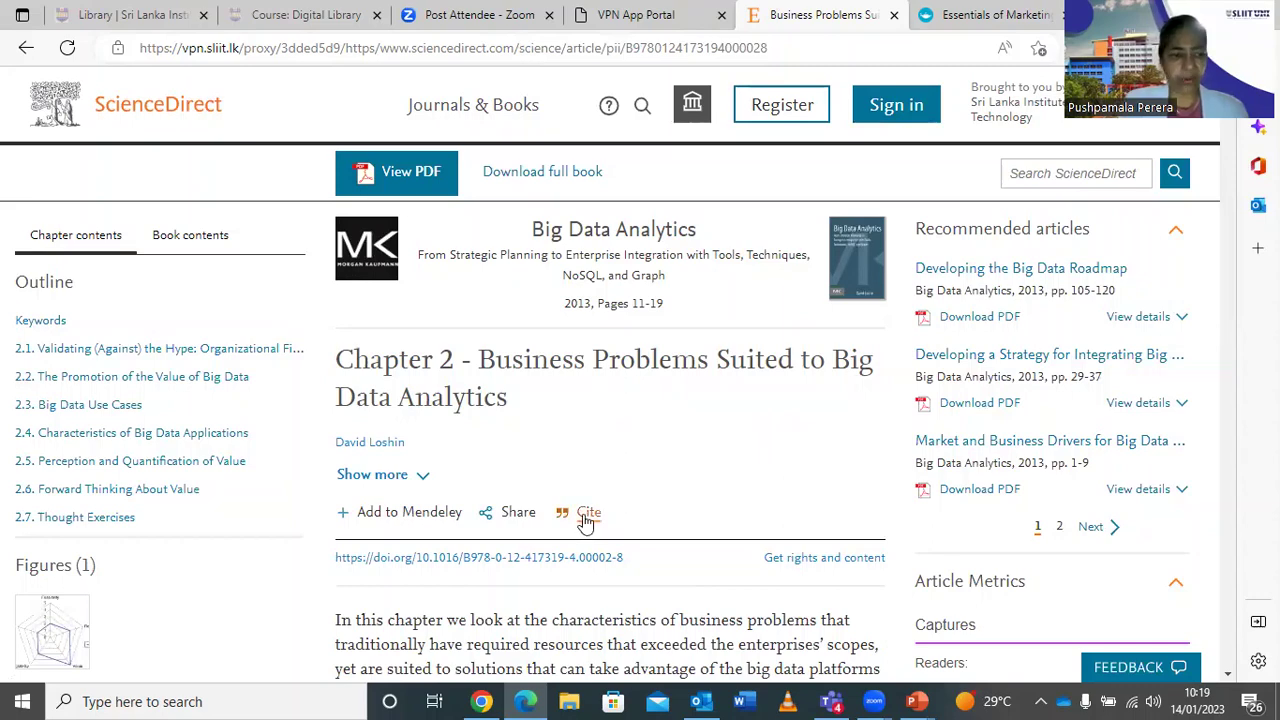
scroll(586, 516, "down", 1)
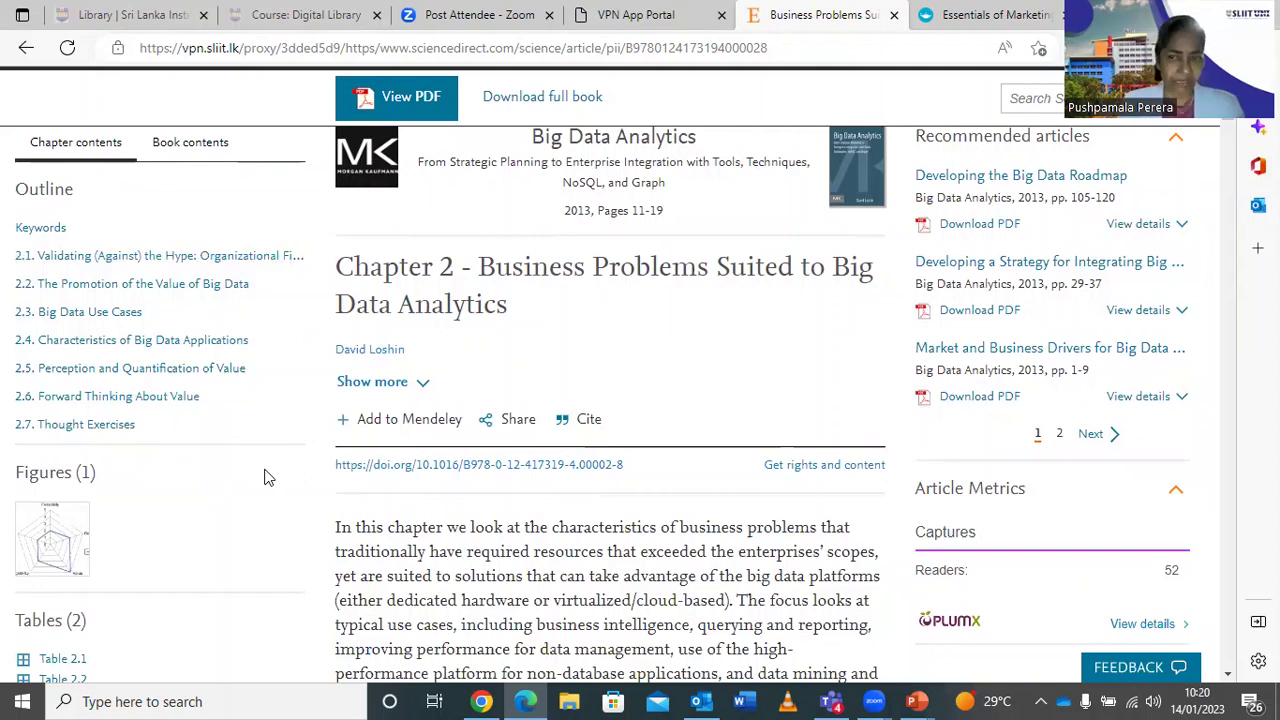
scroll(245, 492, "down", 2)
scroll(235, 497, "down", 1)
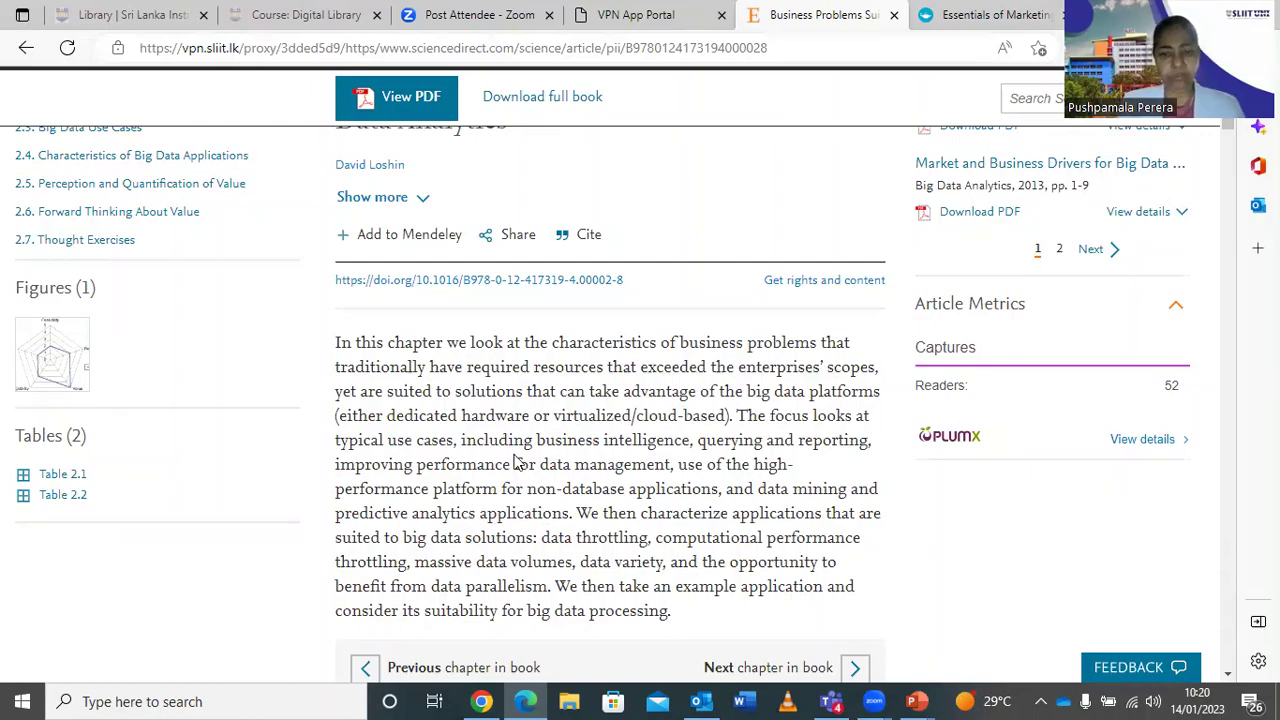
scroll(500, 467, "up", 3)
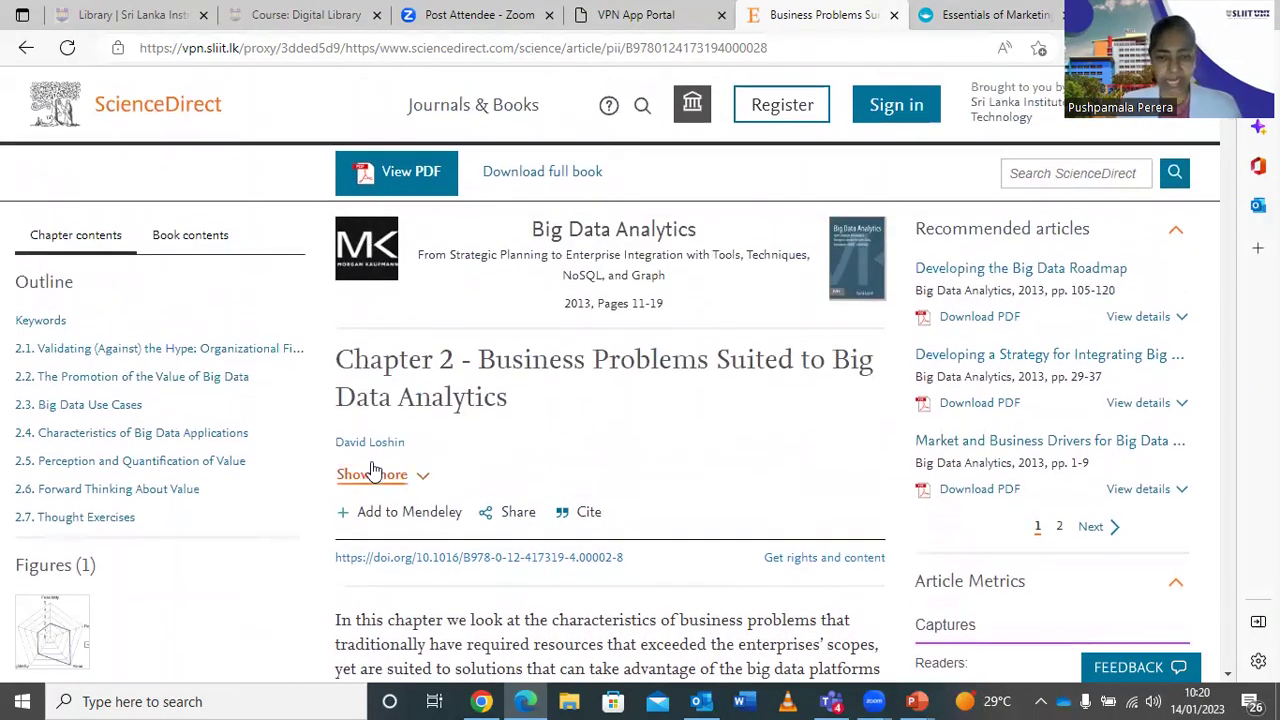
scroll(455, 448, "down", 10)
scroll(459, 452, "down", 2)
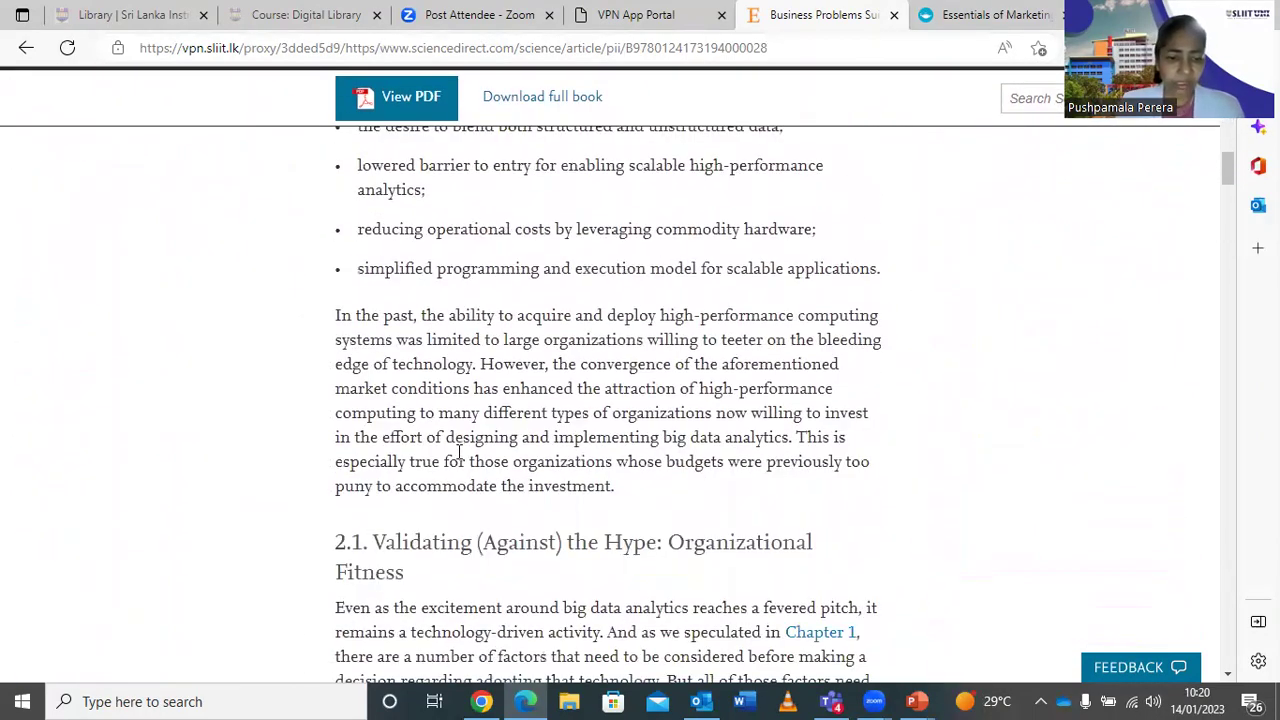
scroll(459, 452, "up", 3)
scroll(459, 452, "down", 3)
scroll(459, 457, "up", 12)
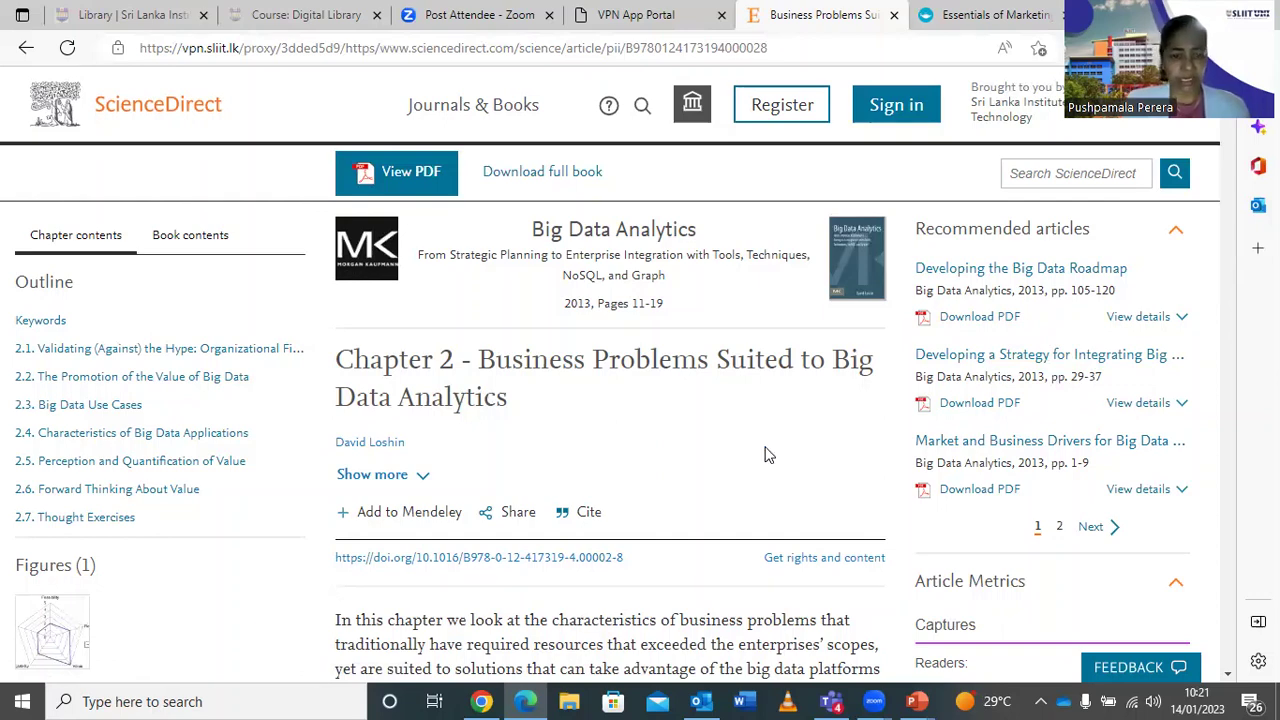
Read further through the chapter's sections, then return to the VPN App Portal tab.
scroll(764, 455, "down", 2)
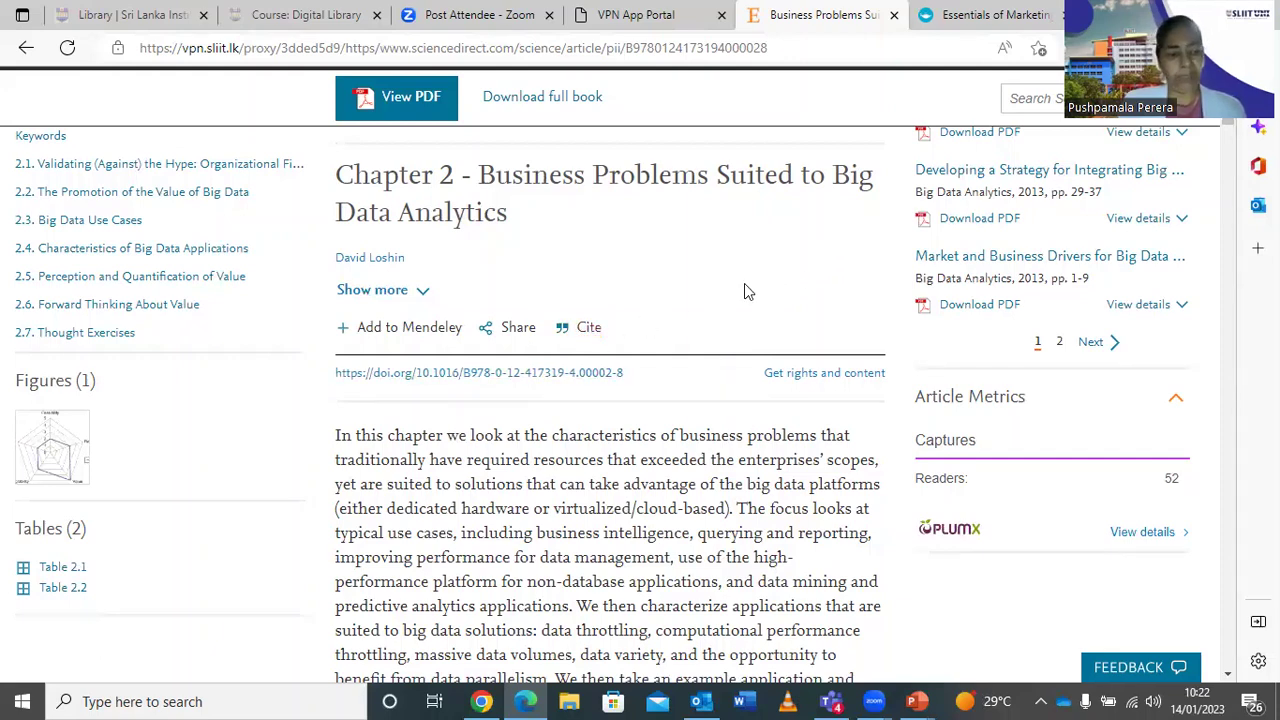
scroll(684, 310, "down", 3)
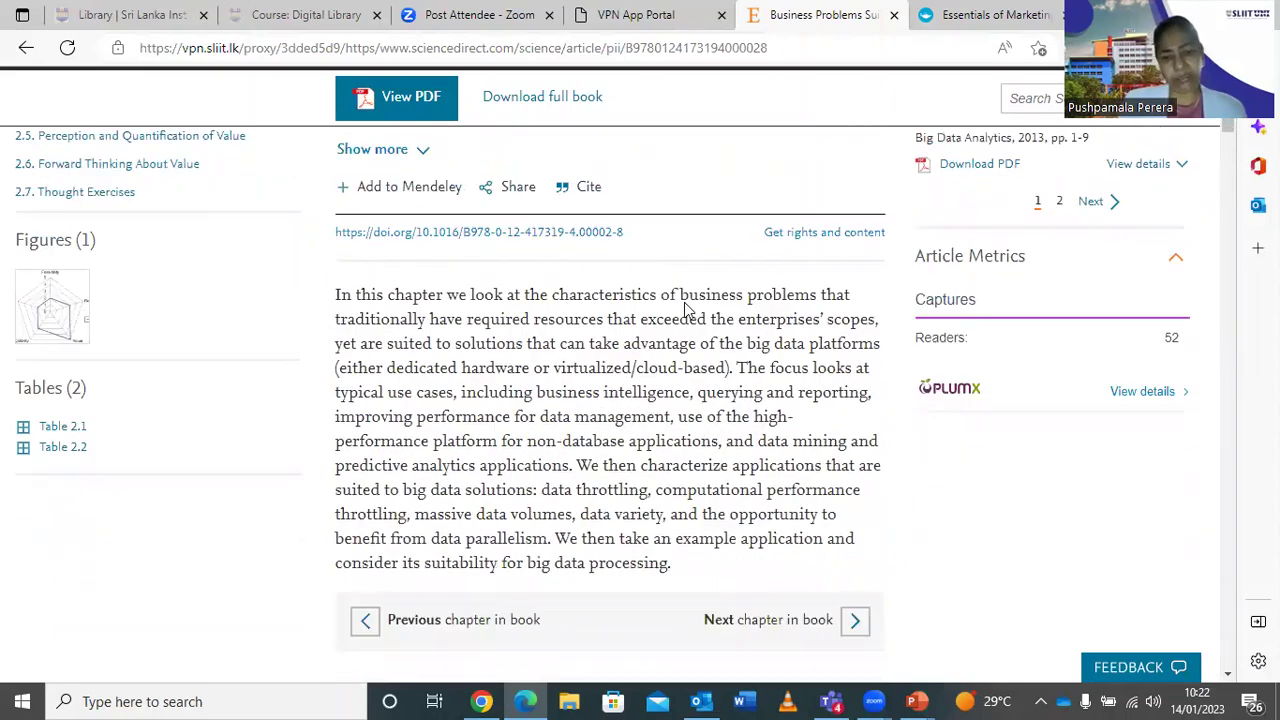
scroll(684, 310, "up", 5)
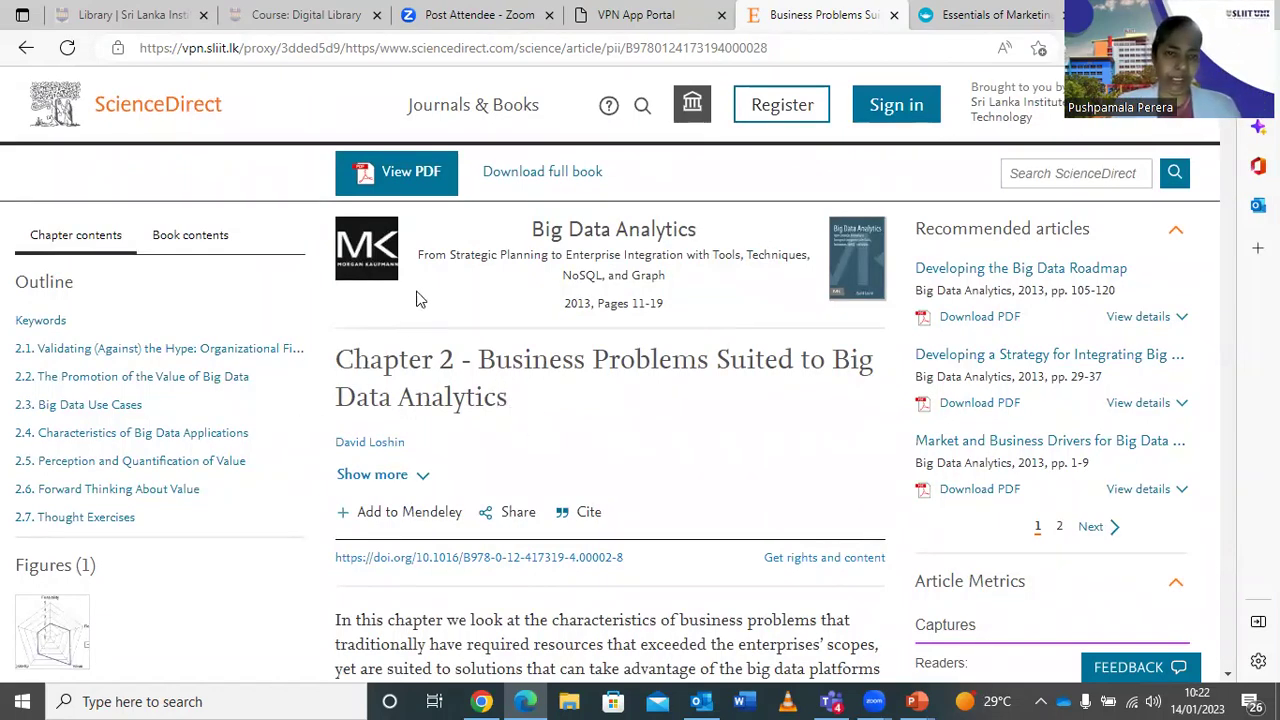
left_click(652, 17)
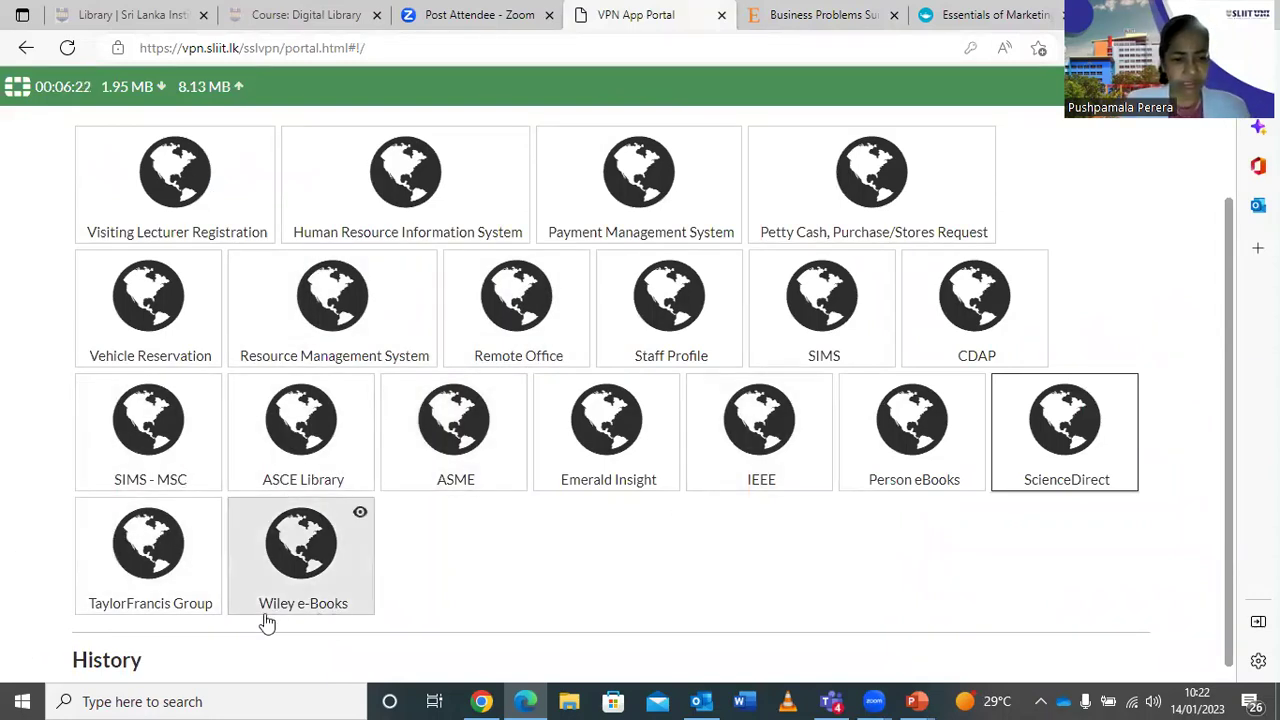
Open the TaylorFrancis Group resource from the VPN App Portal.
left_click(150, 560)
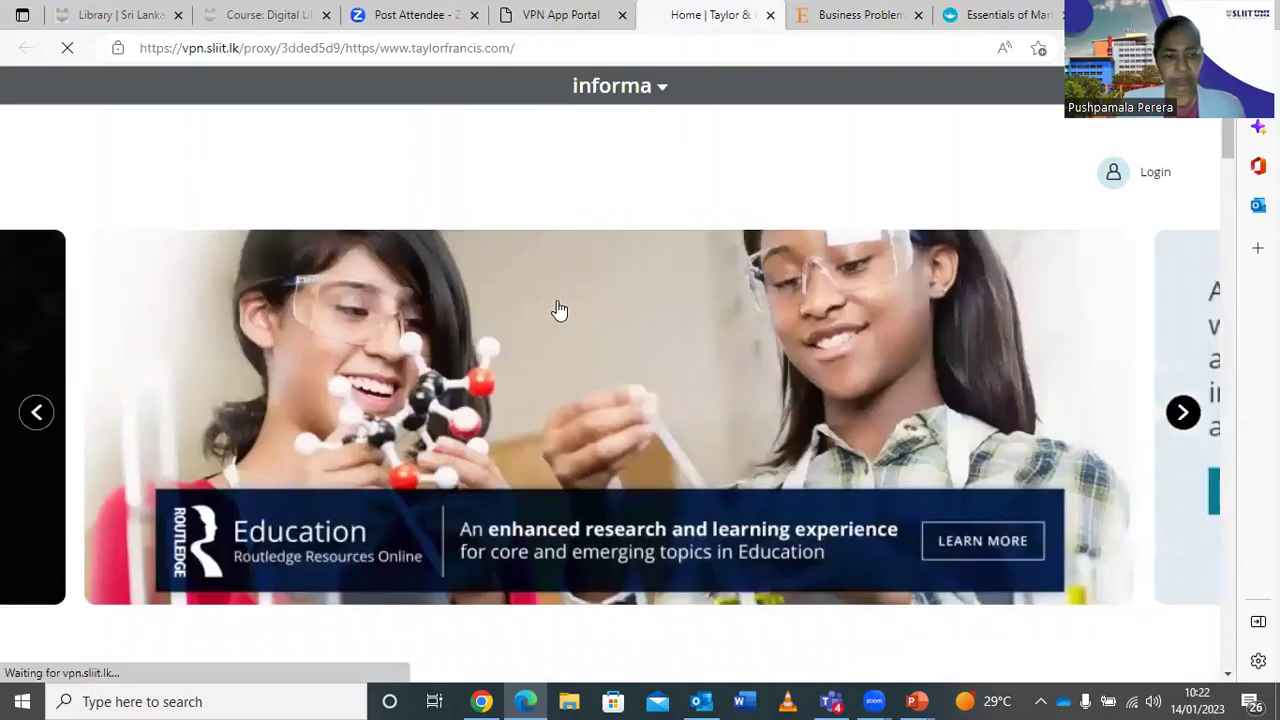
Keep the Taylor & Francis search scope on T&F eBooks and move focus to the search box.
scroll(566, 308, "down", 1)
scroll(566, 308, "down", 10)
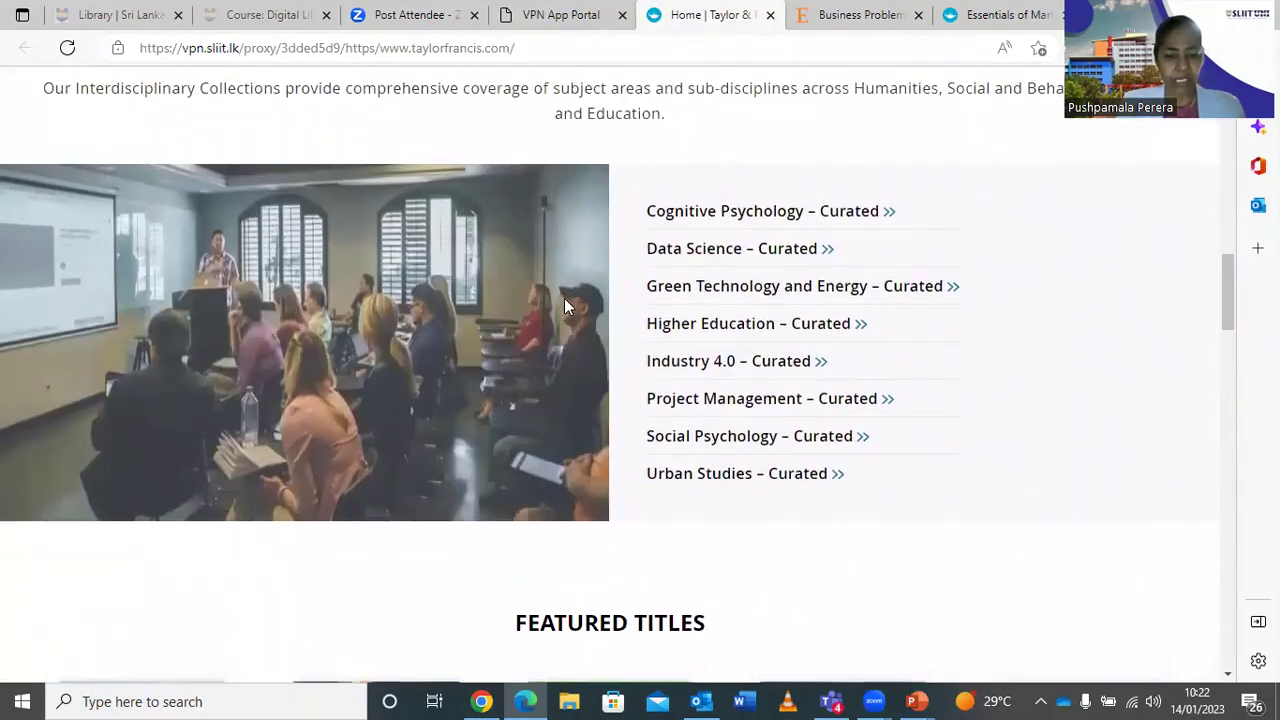
scroll(564, 305, "up", 10)
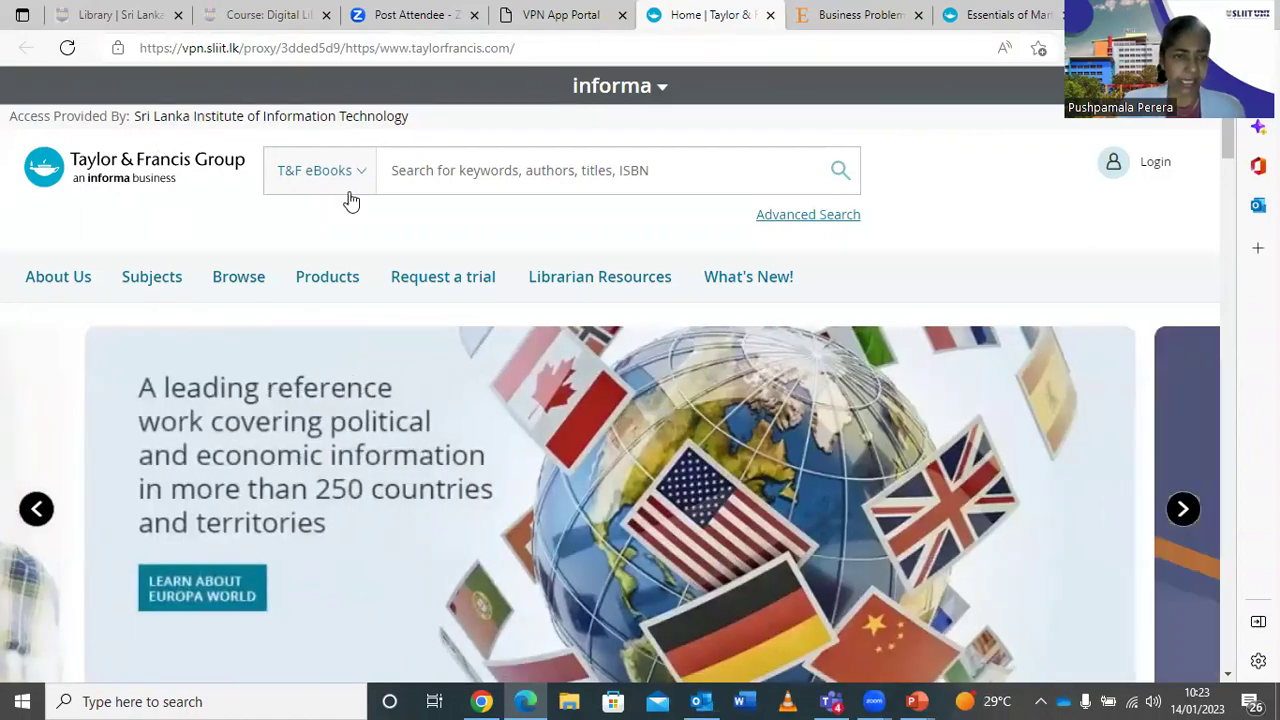
left_click(355, 190)
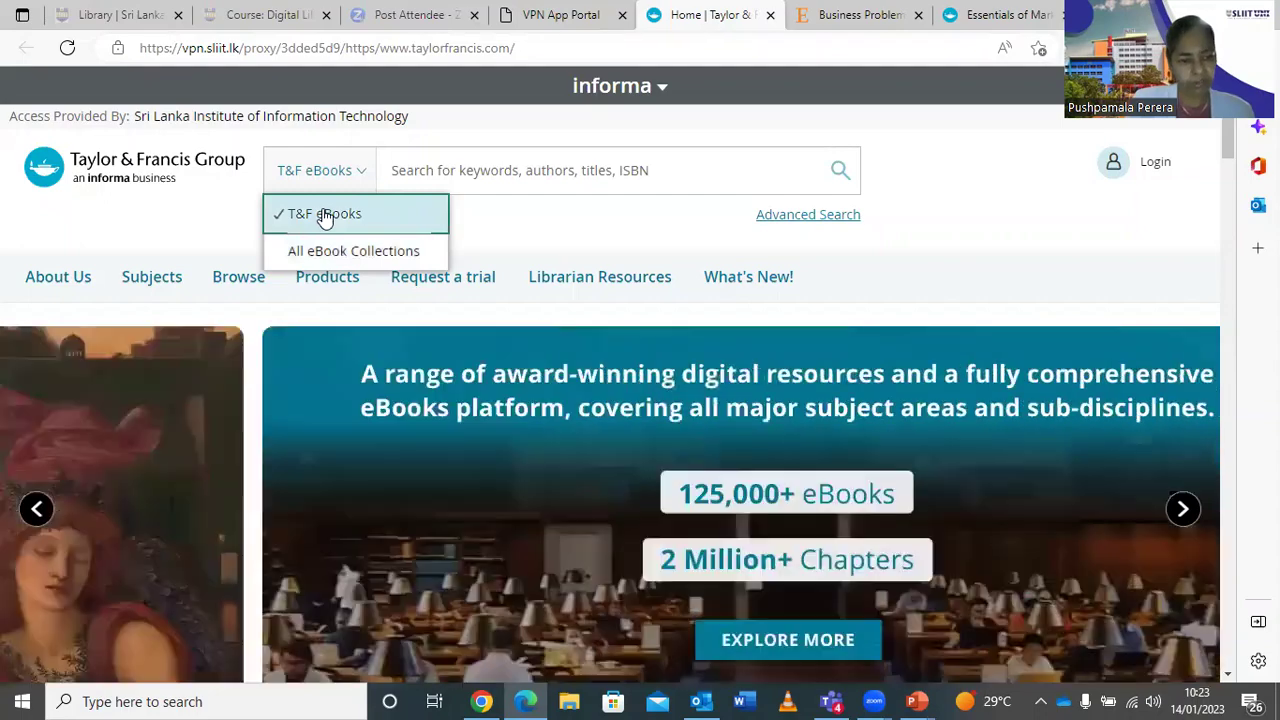
left_click(325, 215)
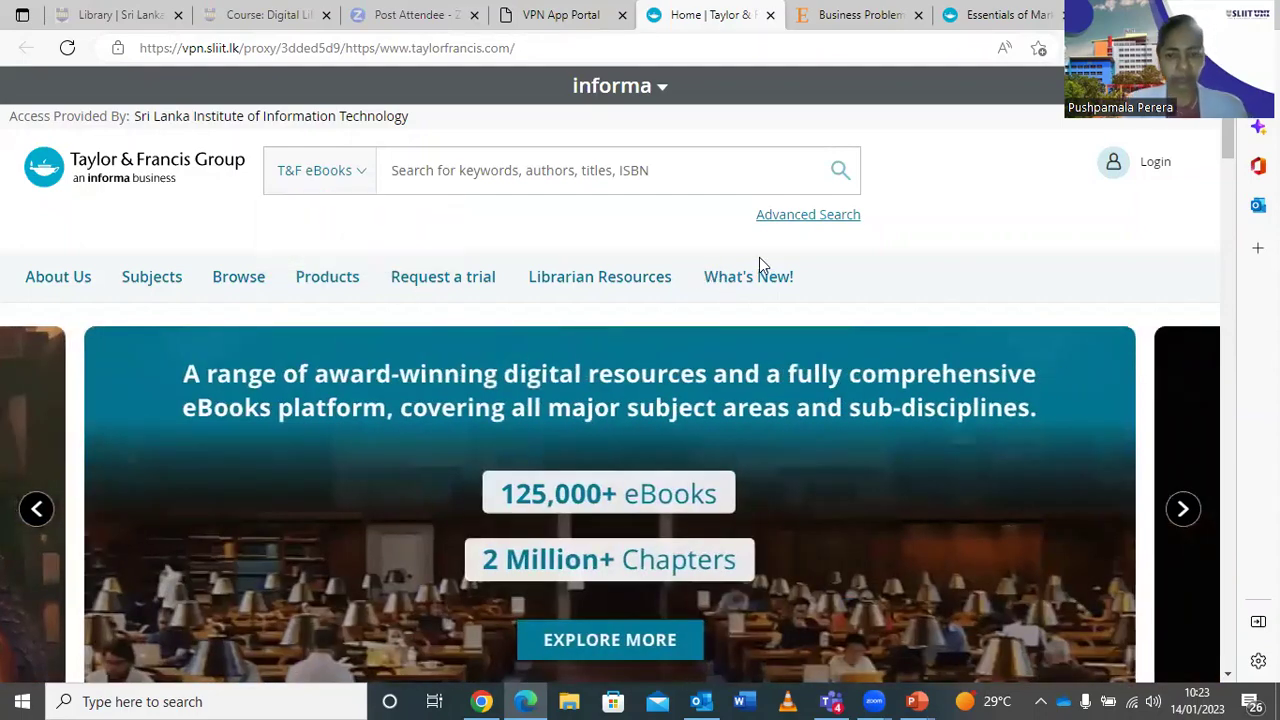
scroll(759, 257, "down", 2)
scroll(759, 262, "down", 3)
scroll(759, 262, "up", 5)
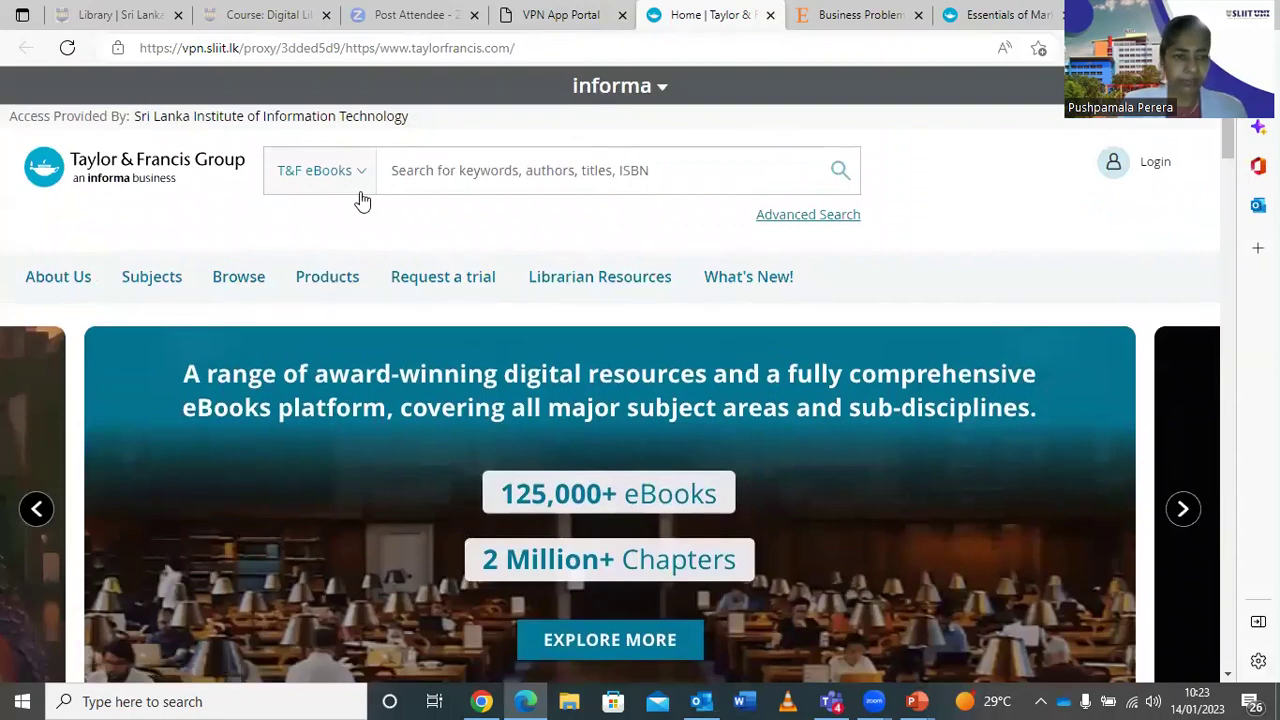
key("Tab")
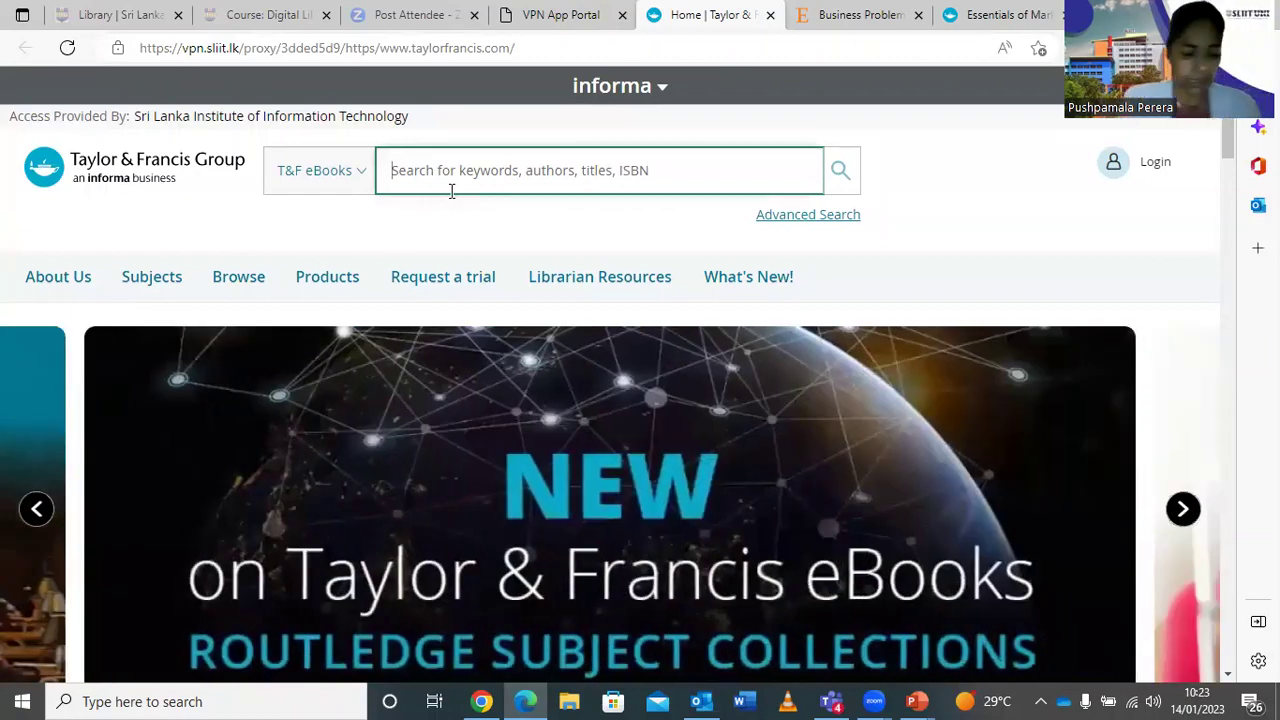
Search T&F eBooks for 'cloud computing' and browse the 8 books and 103 chapters found.
type("clo")
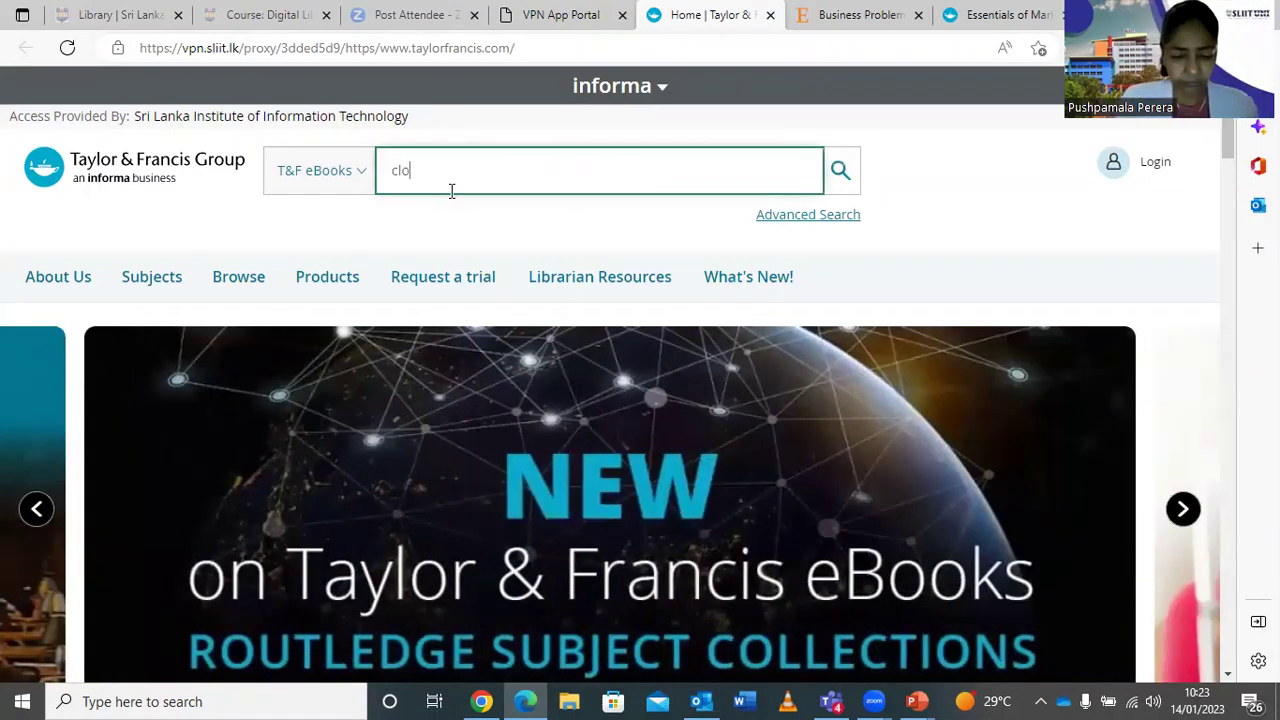
type("ud comp")
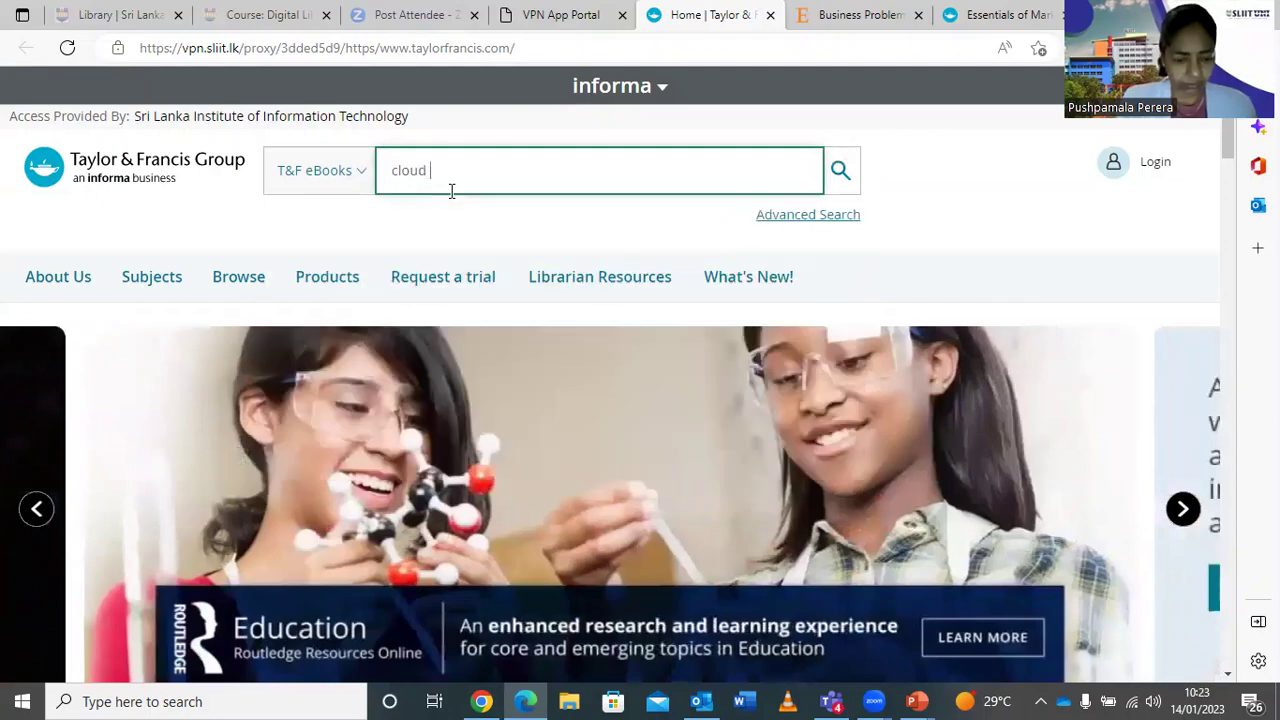
type("uting")
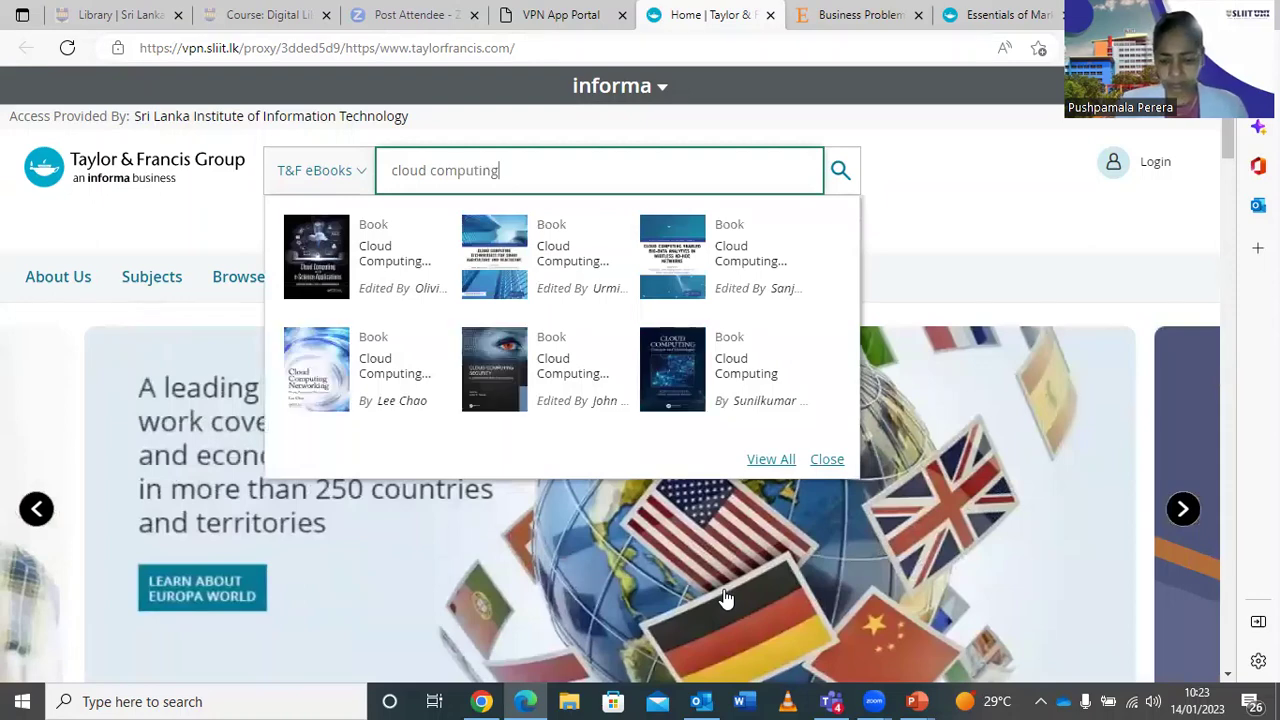
key("Return")
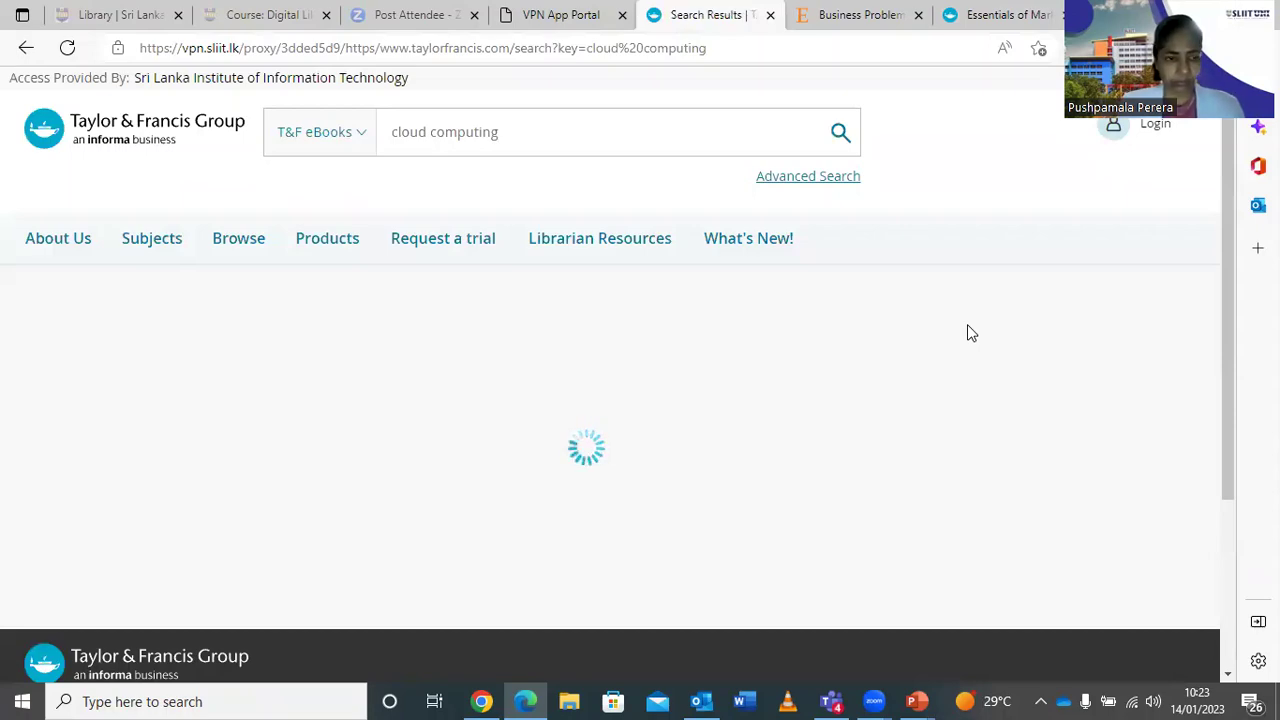
scroll(960, 345, "down", 2)
scroll(956, 343, "up", 2)
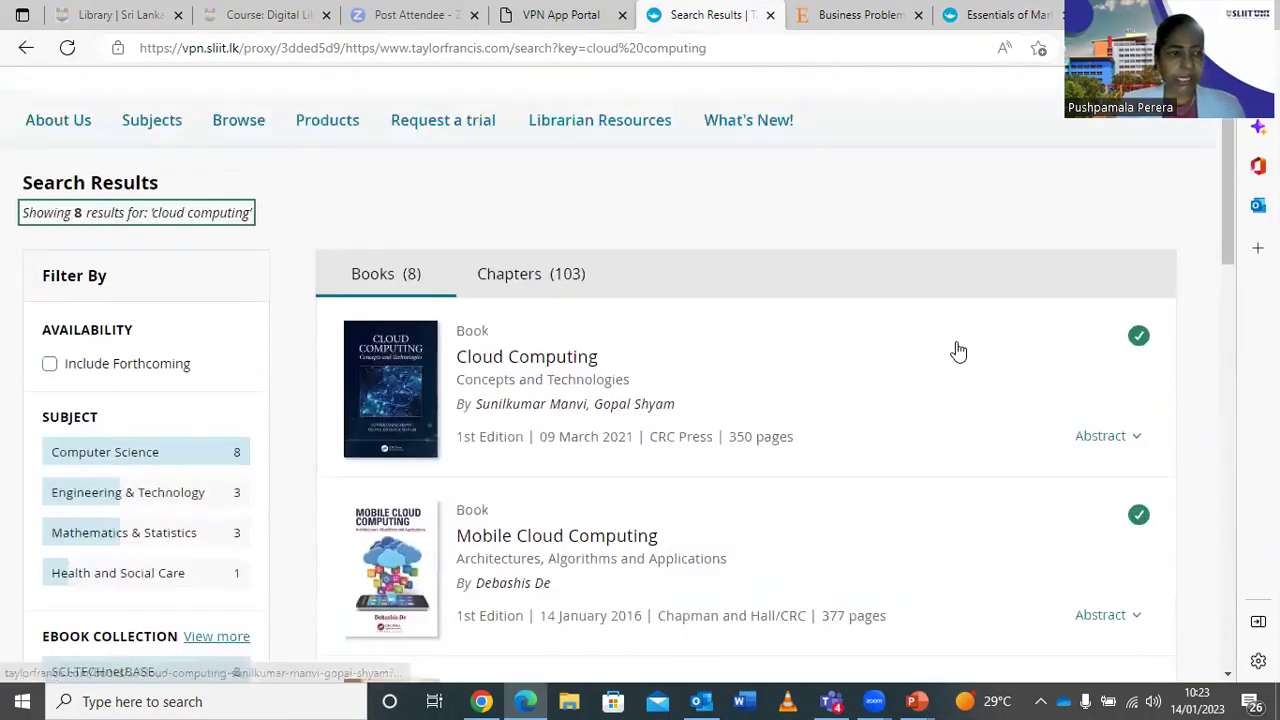
scroll(956, 345, "down", 2)
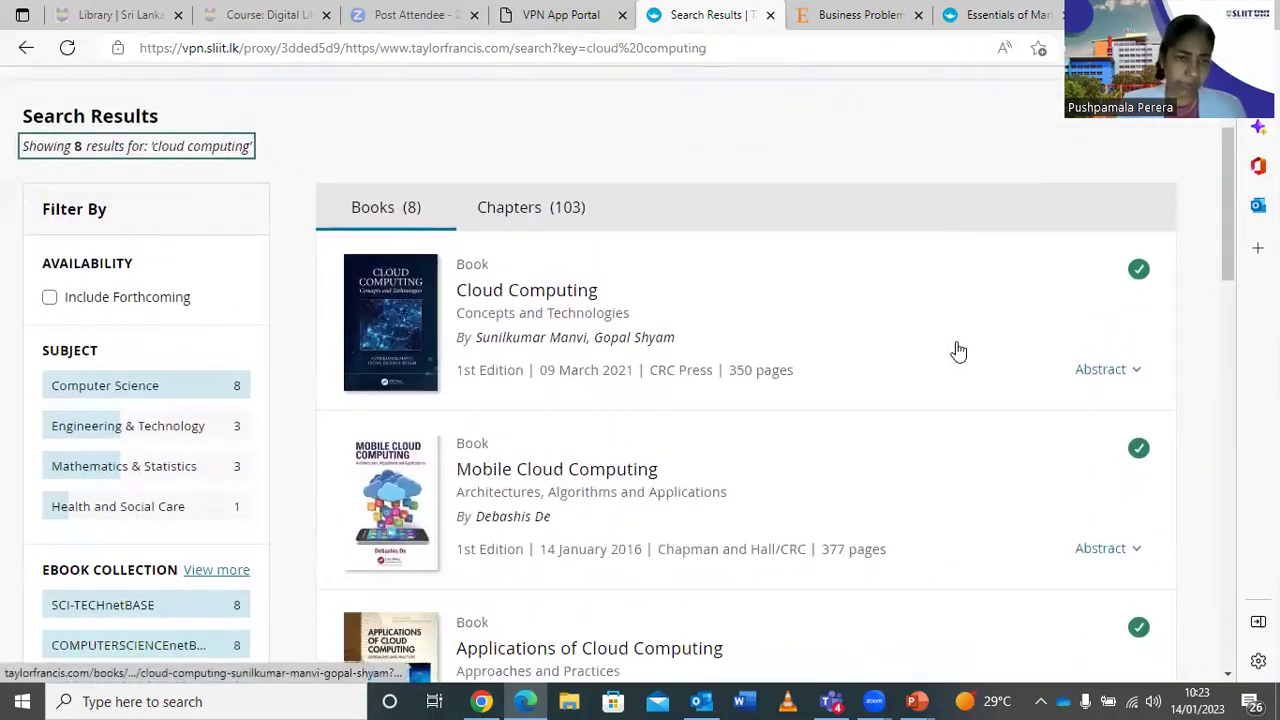
scroll(958, 350, "down", 1)
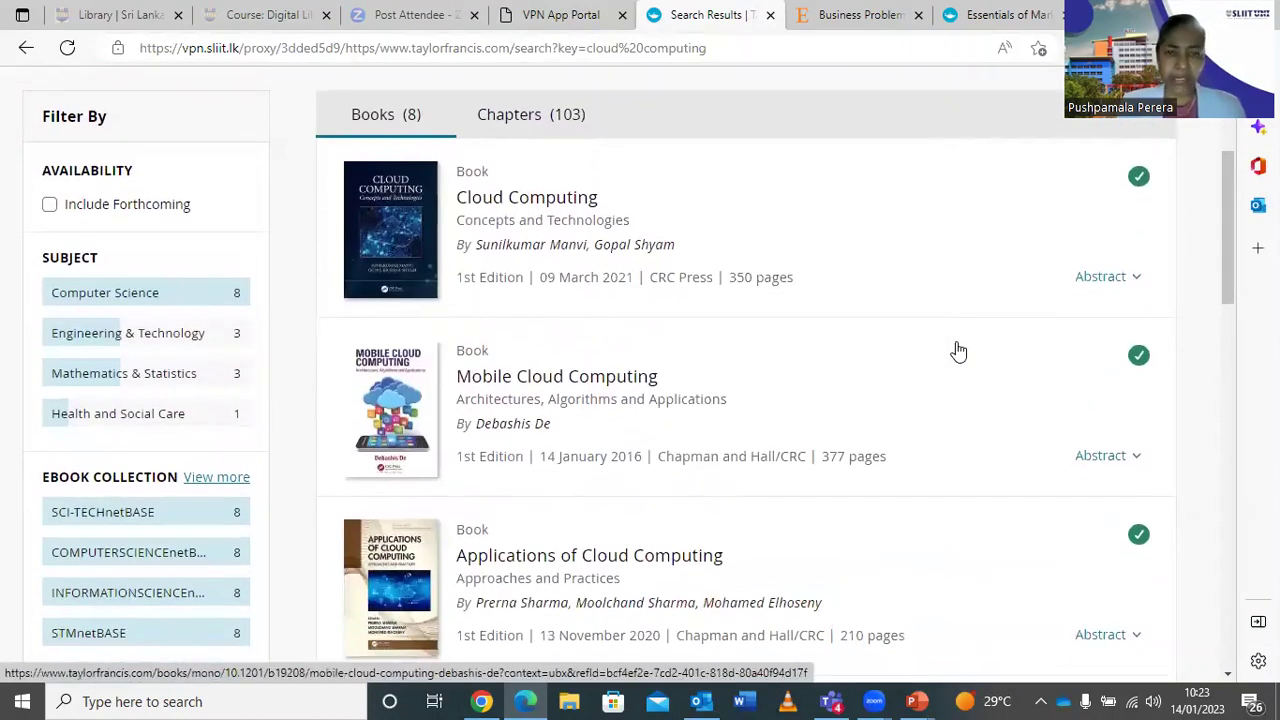
scroll(958, 350, "down", 5)
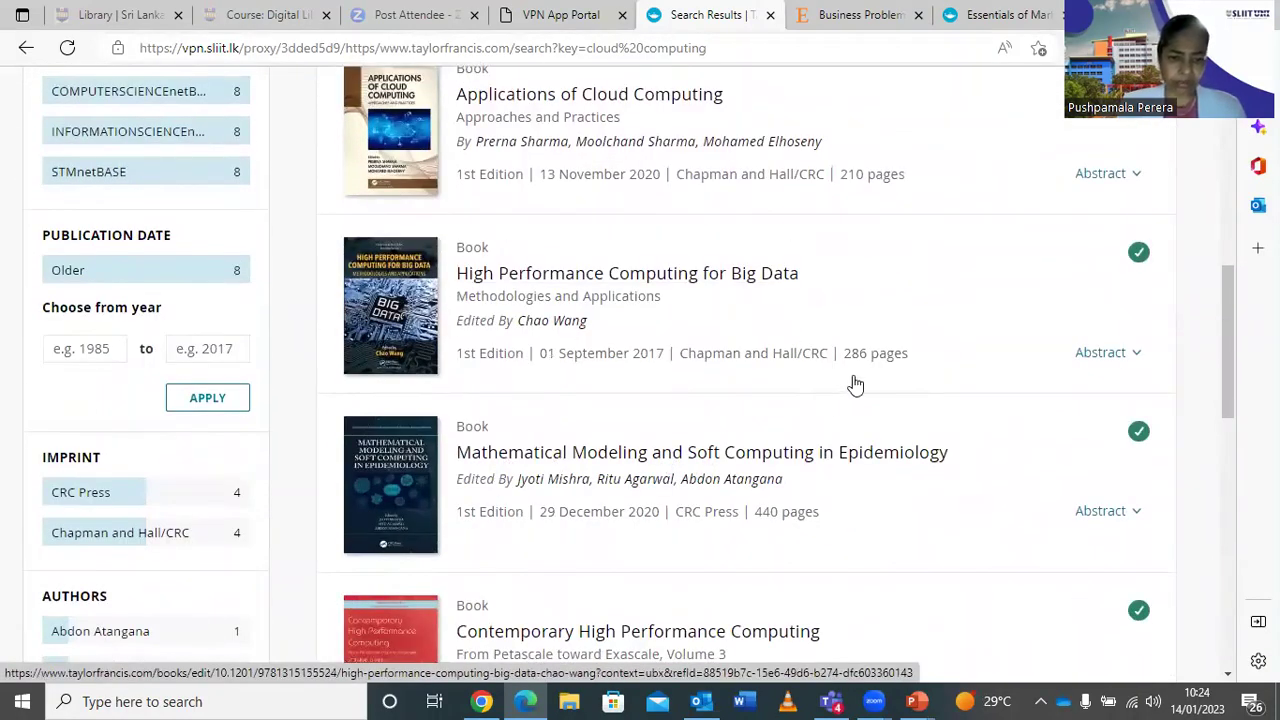
scroll(855, 385, "down", 6)
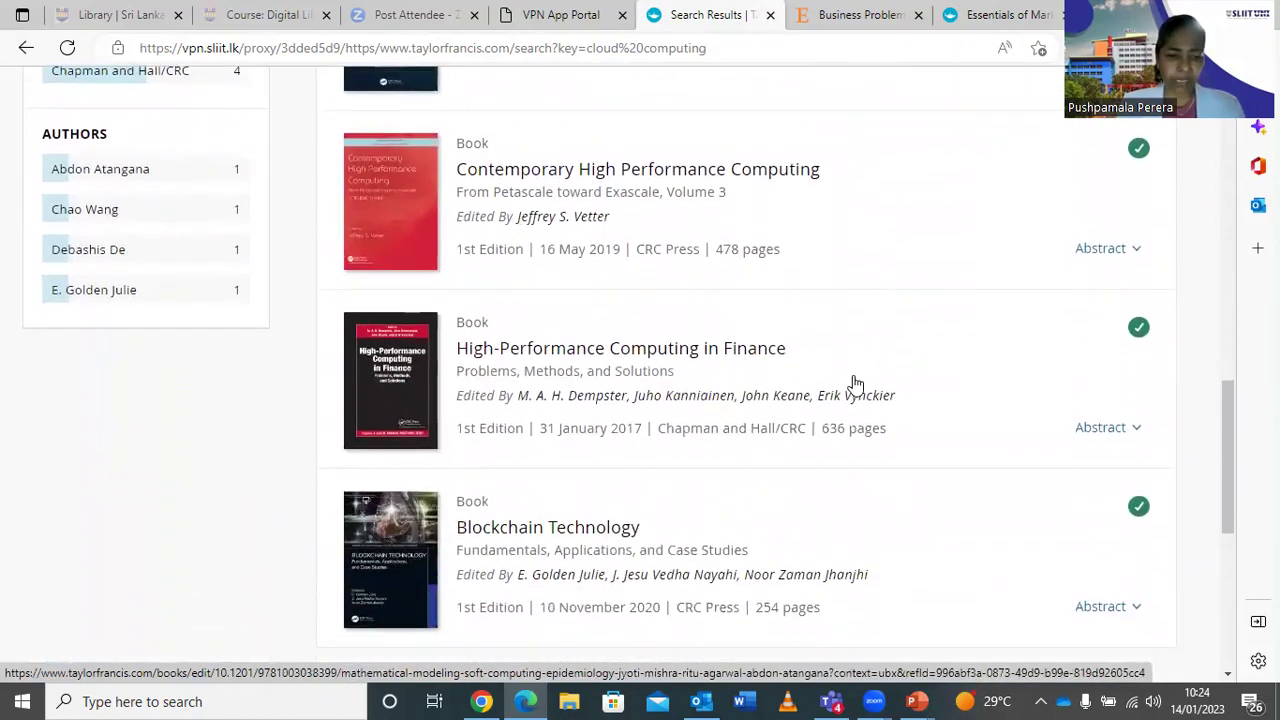
scroll(855, 385, "up", 8)
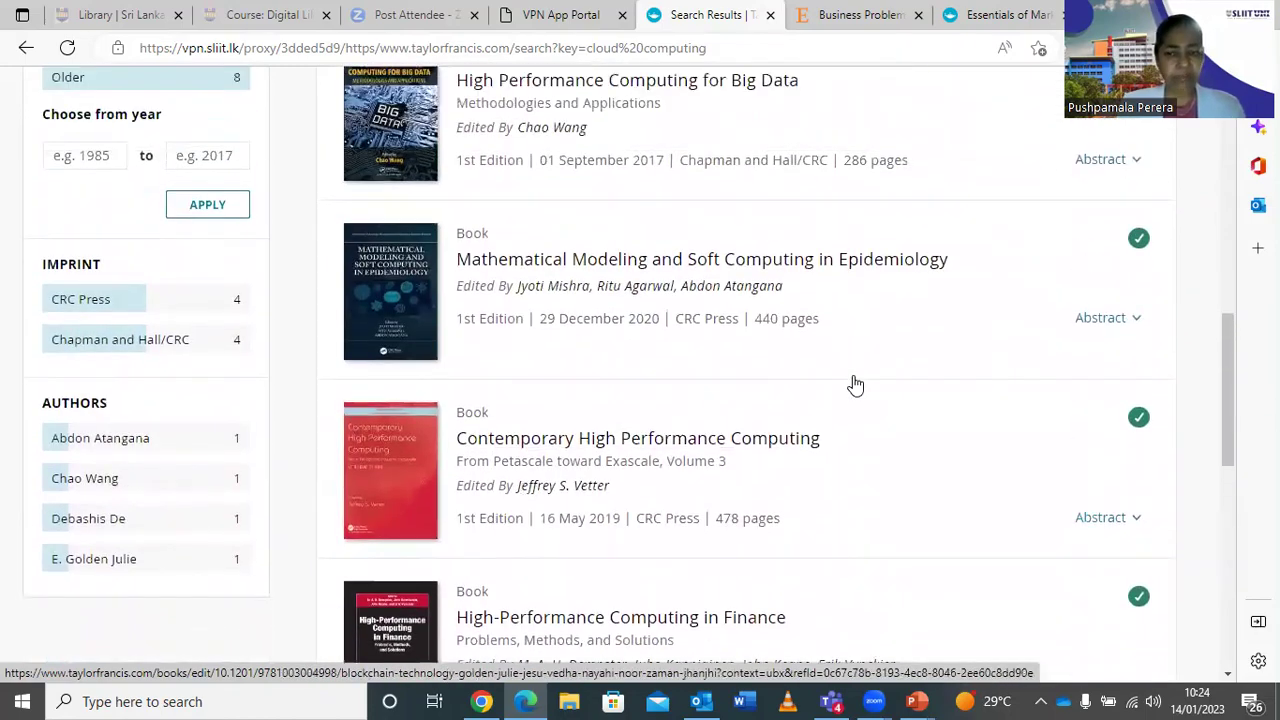
scroll(855, 385, "up", 2)
Return to the SLIIT VPN App Portal resource grid.
mouse_move(1143, 202)
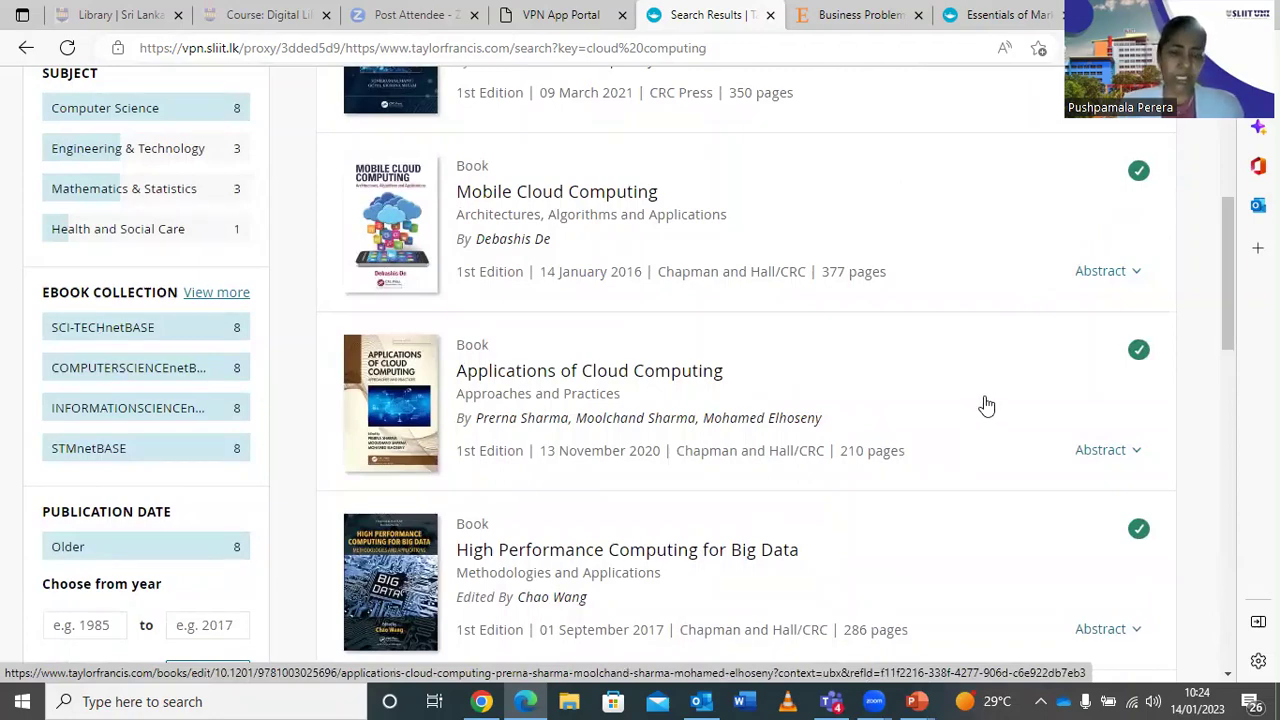
scroll(986, 405, "up", 4)
scroll(986, 405, "down", 1)
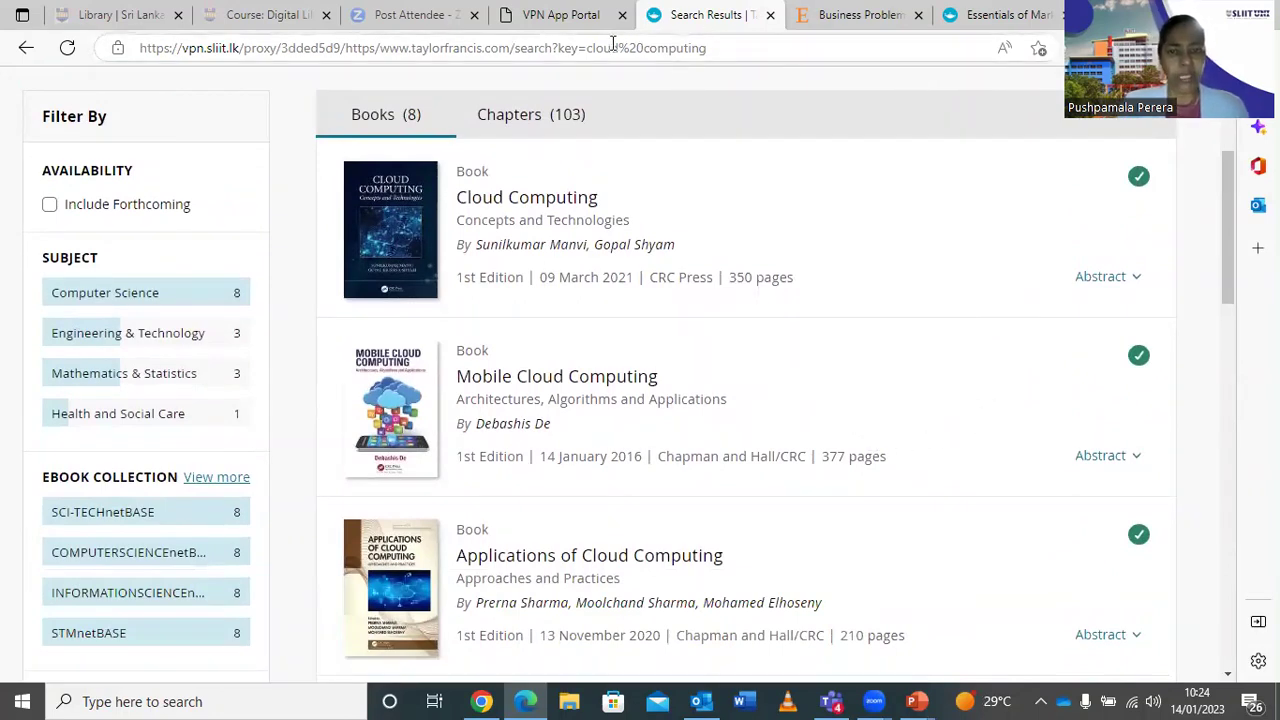
left_click(563, 16)
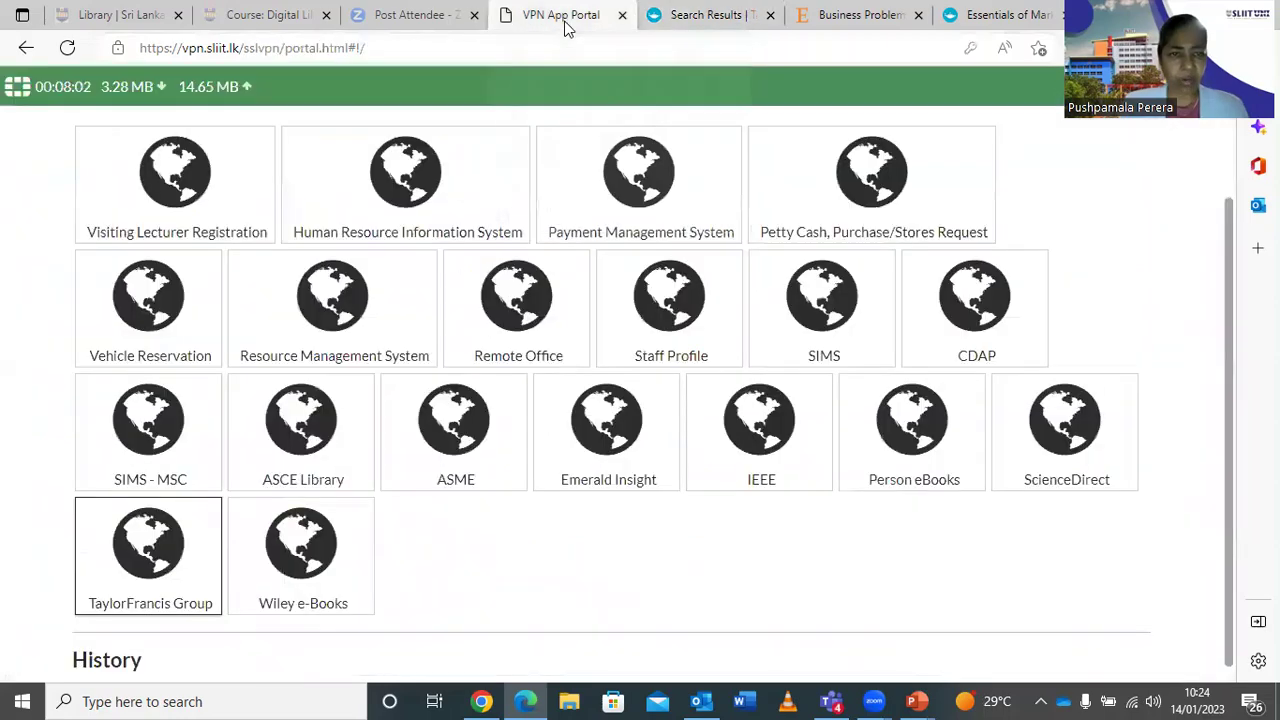
left_click(288, 568)
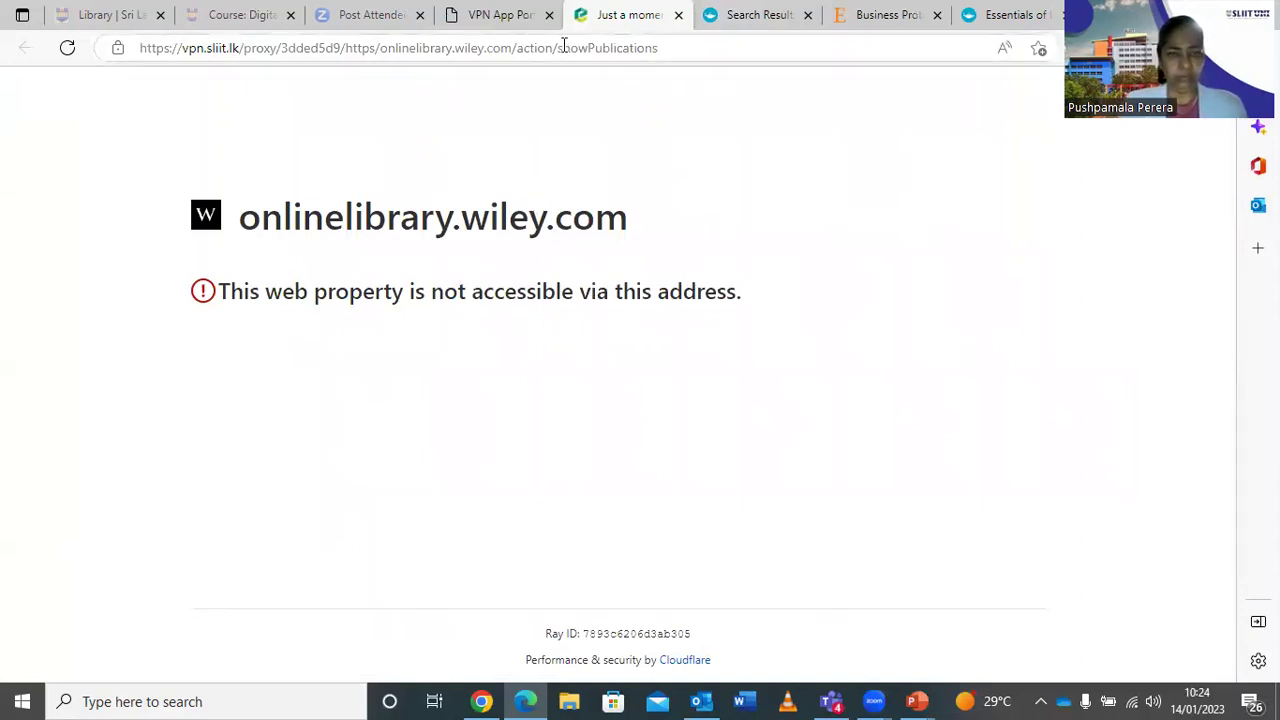
left_click(678, 17)
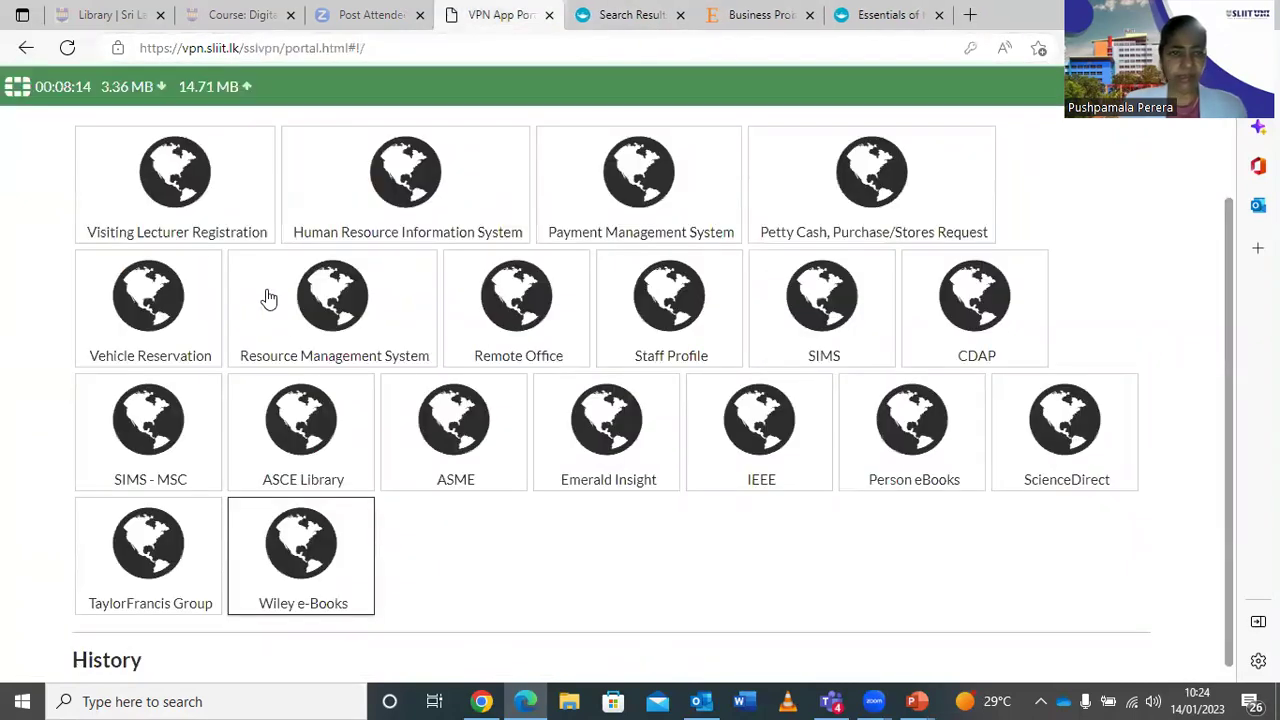
From the SLIIT Library homepage, open Wiley e-Books under Subscribed e-Books.
left_click(150, 17)
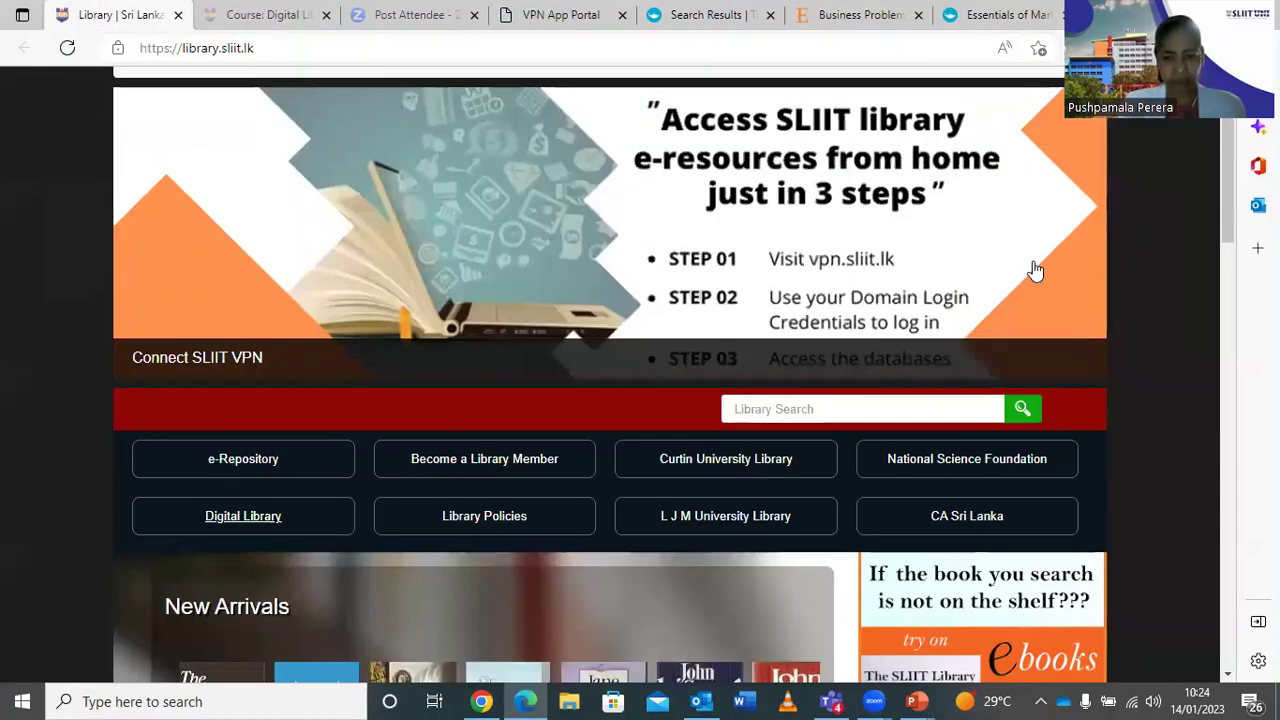
scroll(1035, 270, "down", 10)
scroll(1008, 446, "up", 2)
scroll(997, 471, "down", 4)
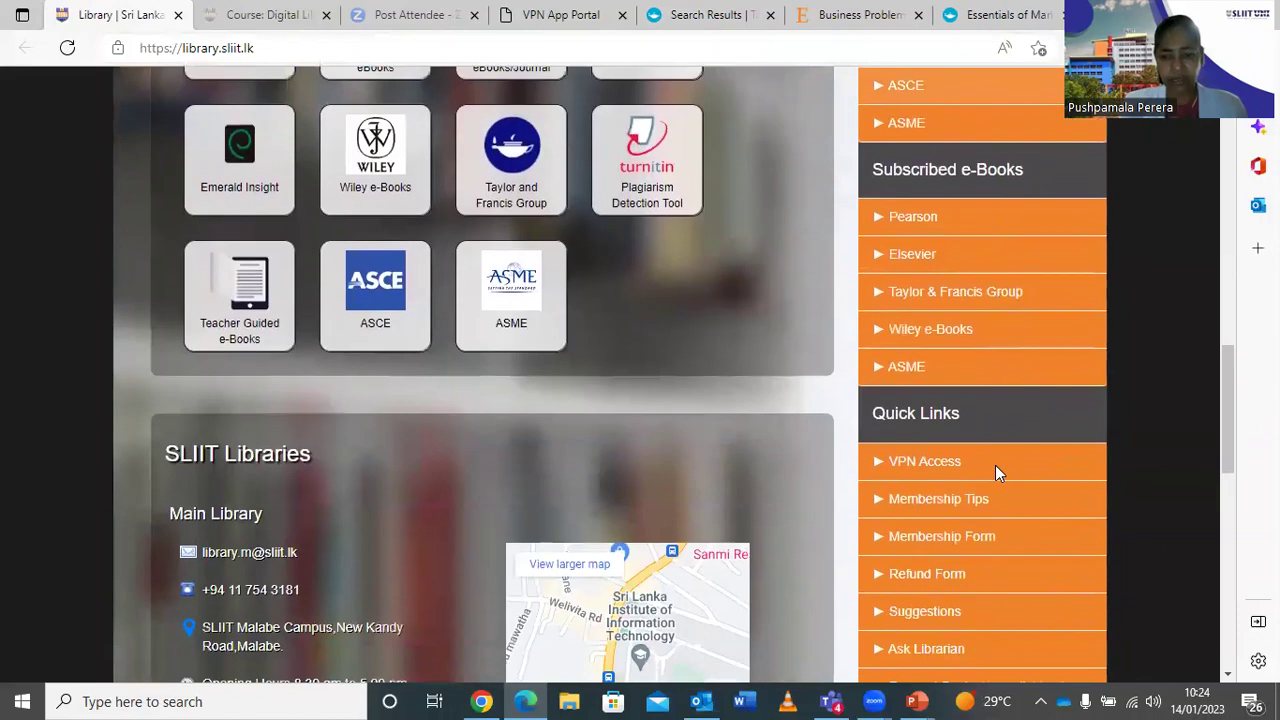
left_click(922, 330)
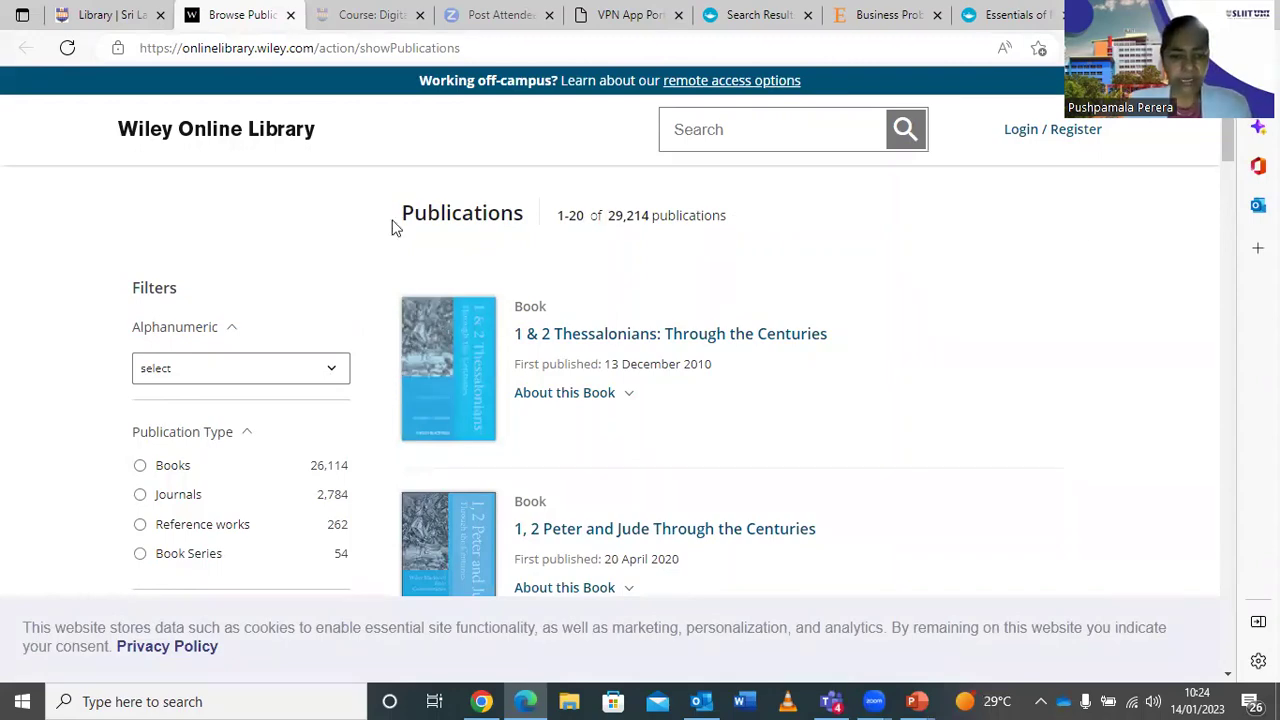
Filter Wiley publications to Books (26,114), look through them, and close the Wiley tab.
scroll(683, 283, "down", 6)
scroll(685, 284, "up", 4)
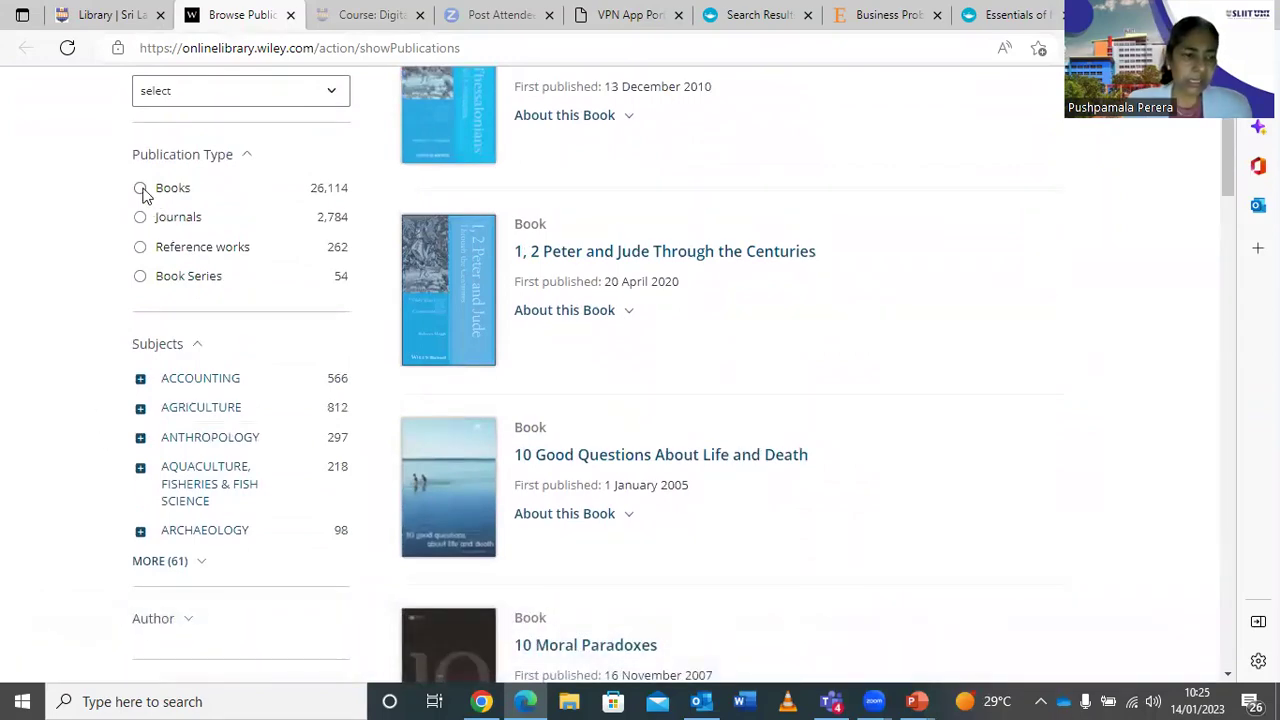
left_click(142, 189)
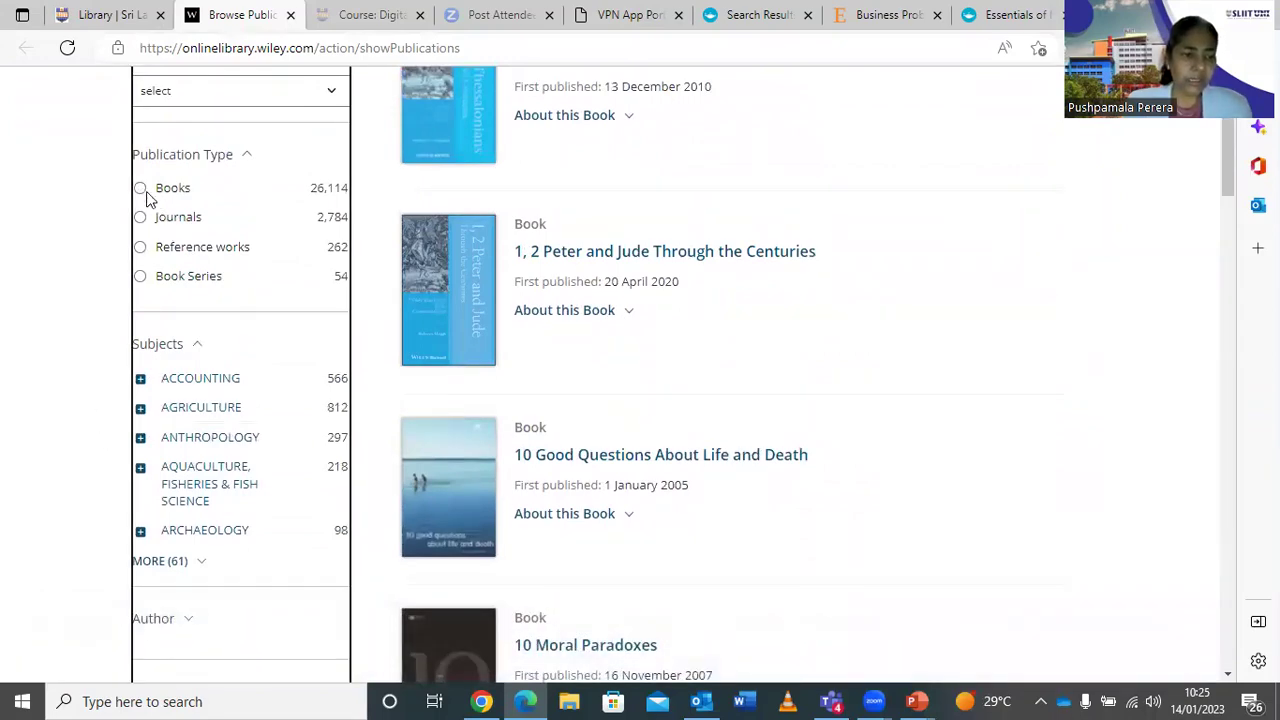
scroll(358, 308, "down", 4)
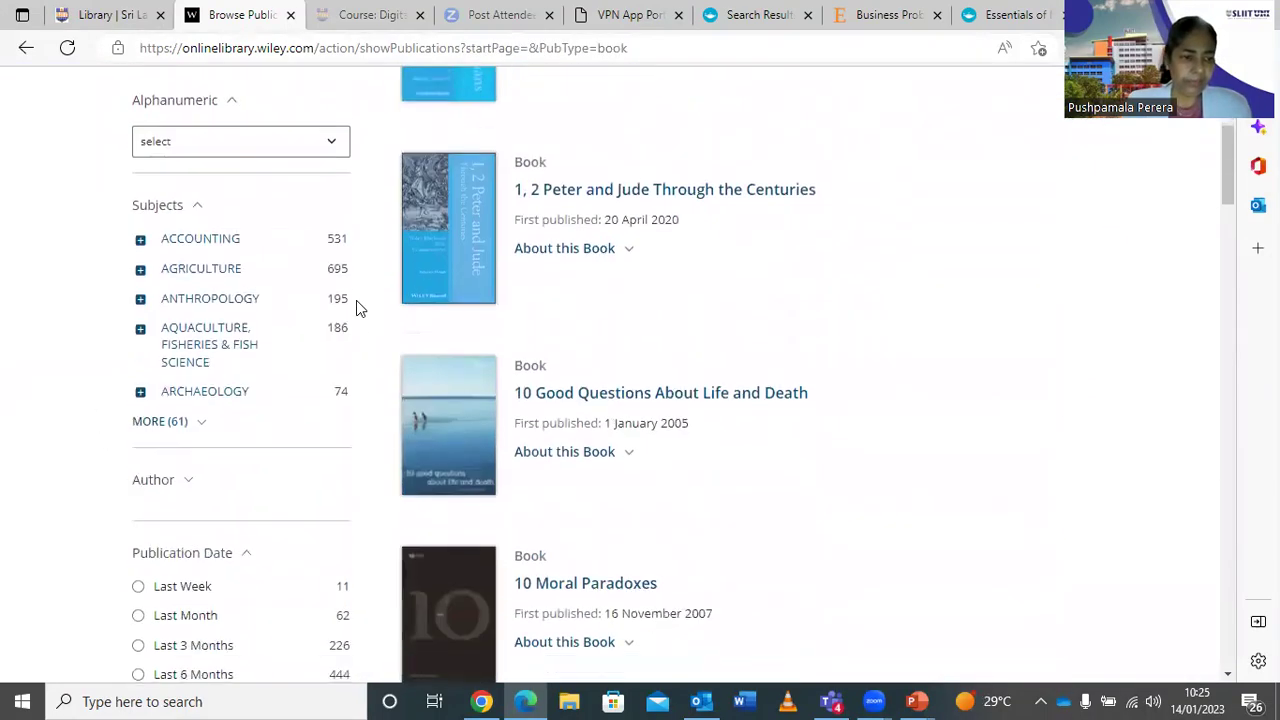
scroll(358, 308, "down", 1)
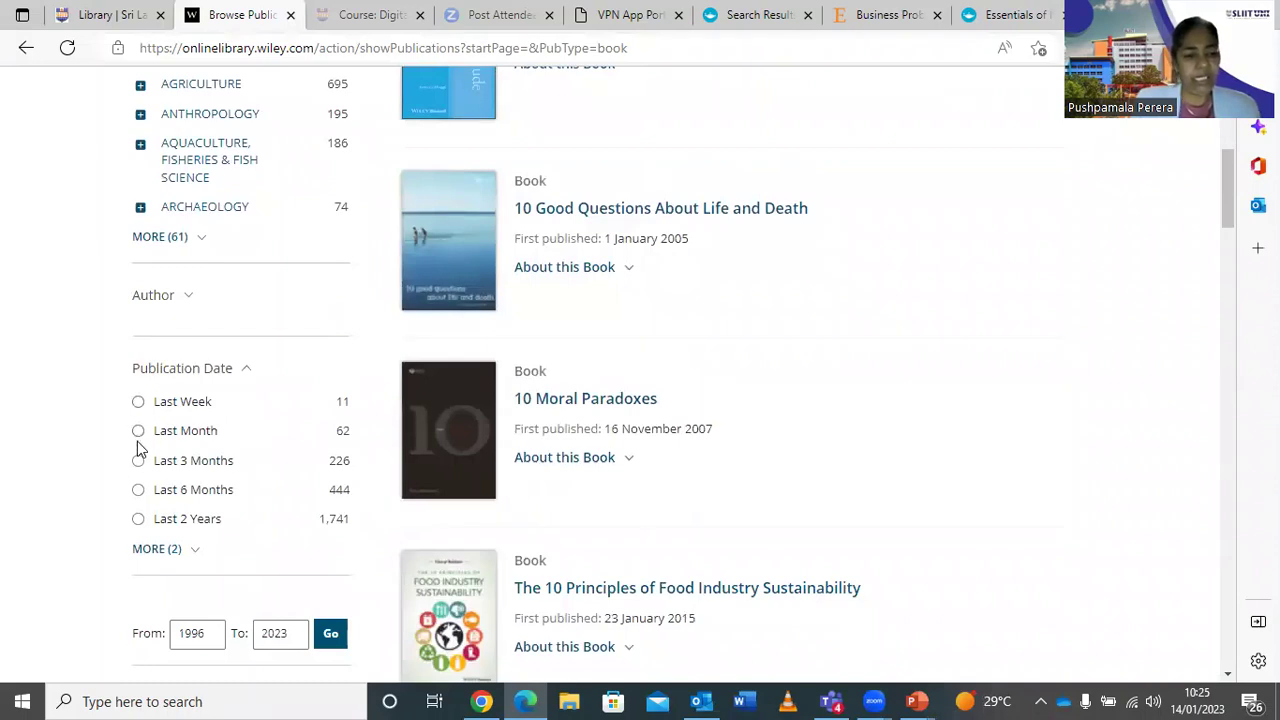
scroll(307, 481, "down", 1)
scroll(250, 497, "down", 2)
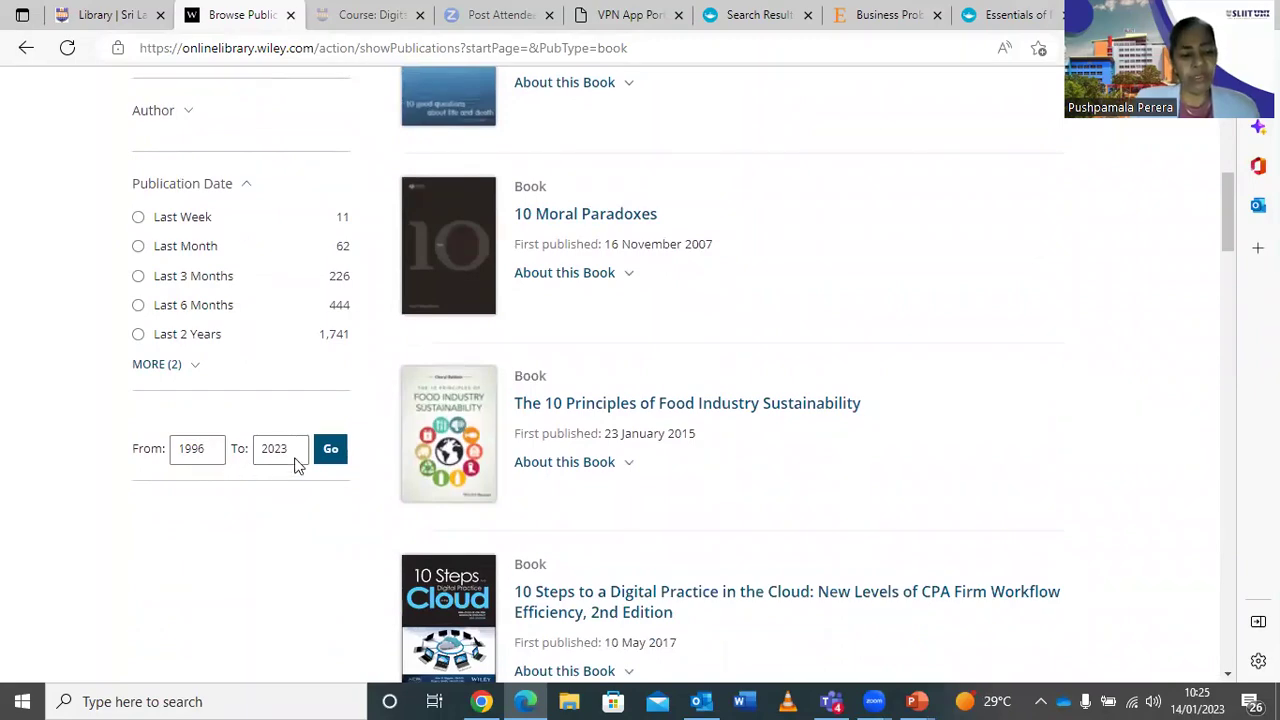
scroll(300, 456, "up", 7)
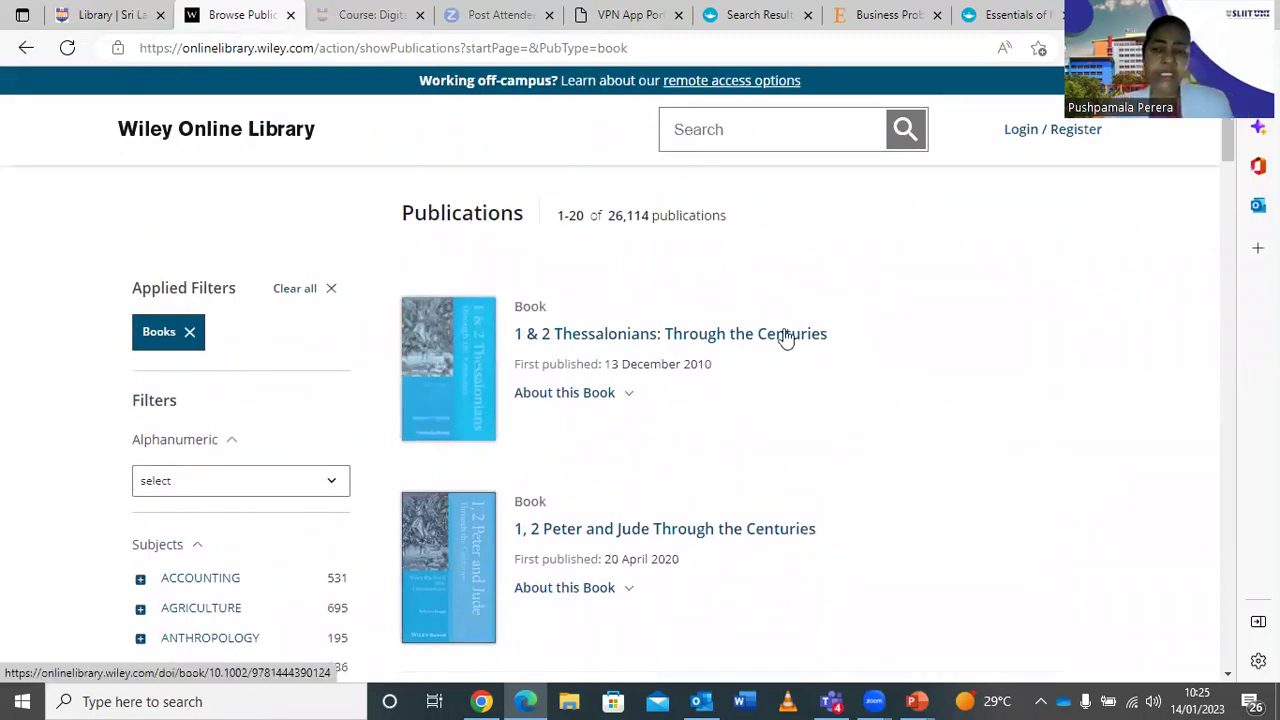
scroll(785, 337, "down", 2)
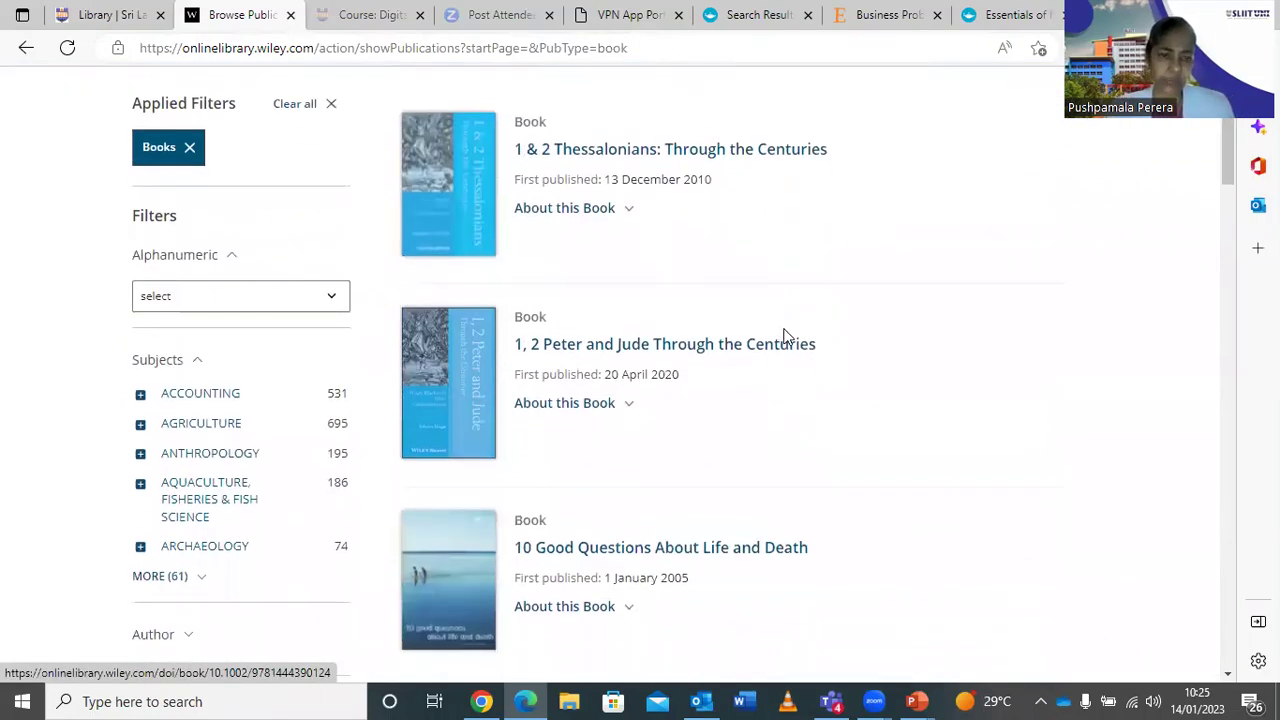
scroll(785, 337, "up", 2)
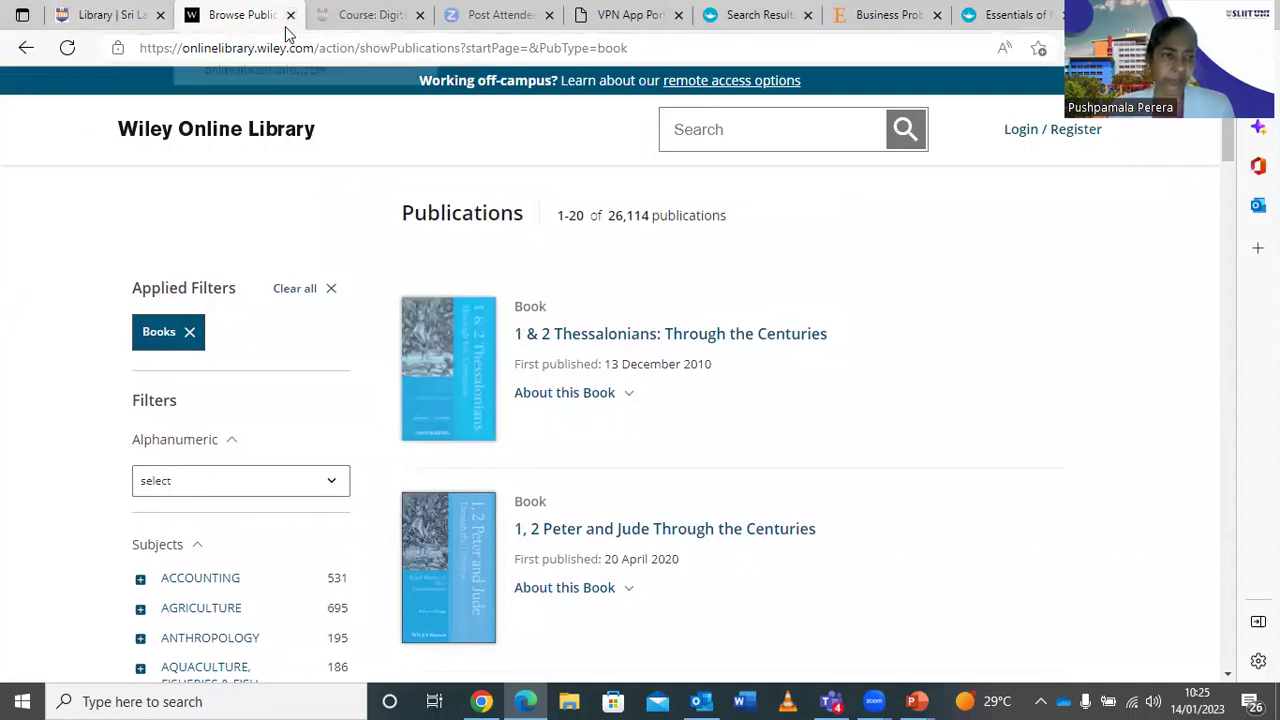
key("ctrl+w")
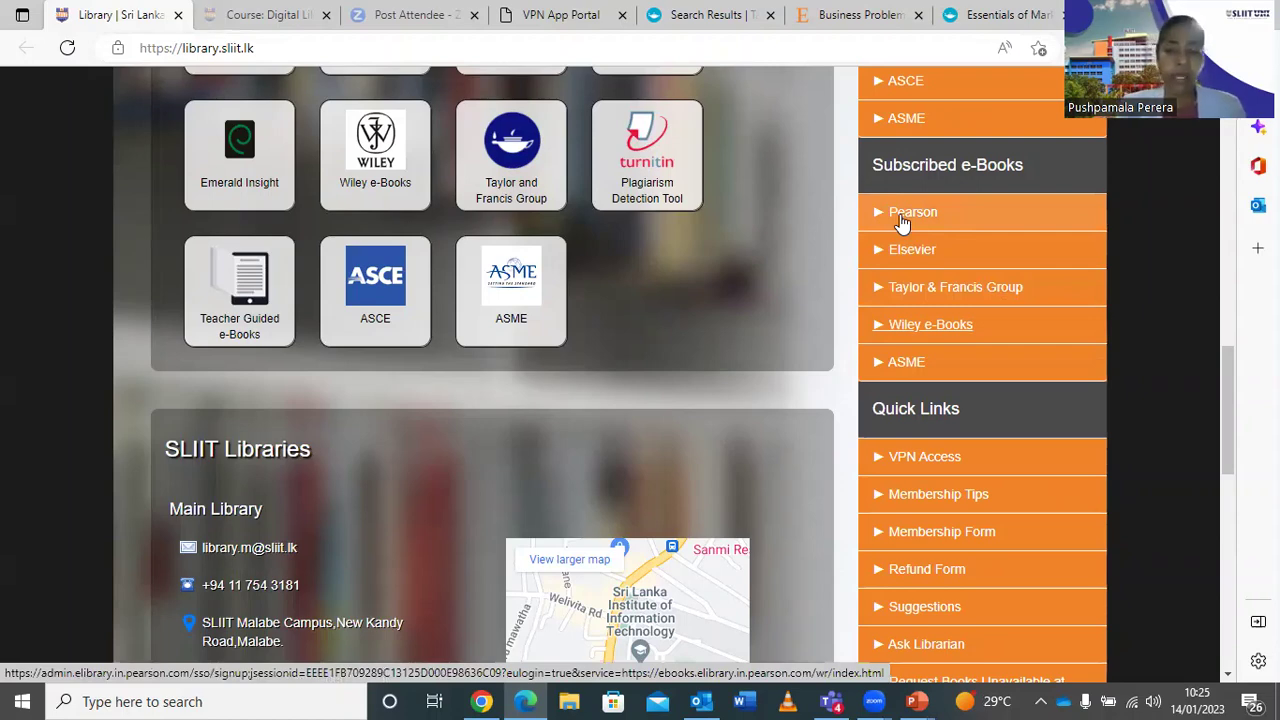
Open Pearson from the Subscribed e-Books sidebar of the library site.
left_click(901, 216)
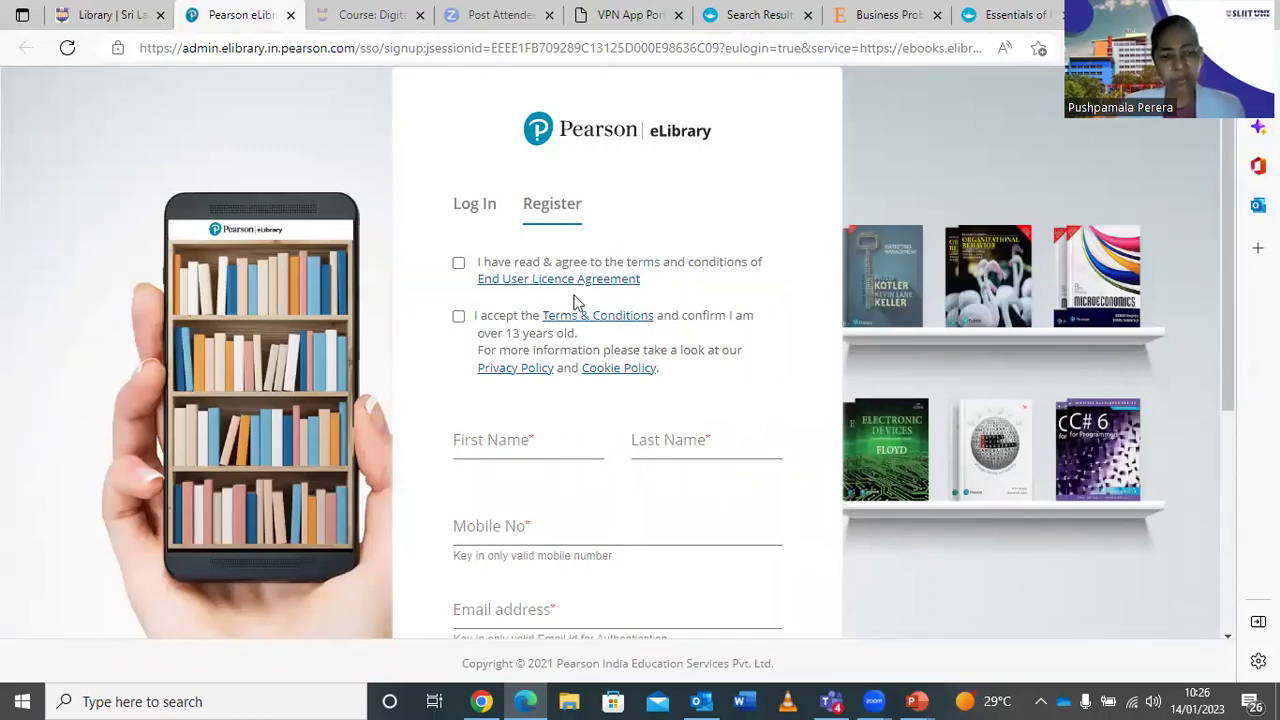
Look over the Pearson eLibrary registration form, then close the Pearson tab.
scroll(663, 471, "down", 3)
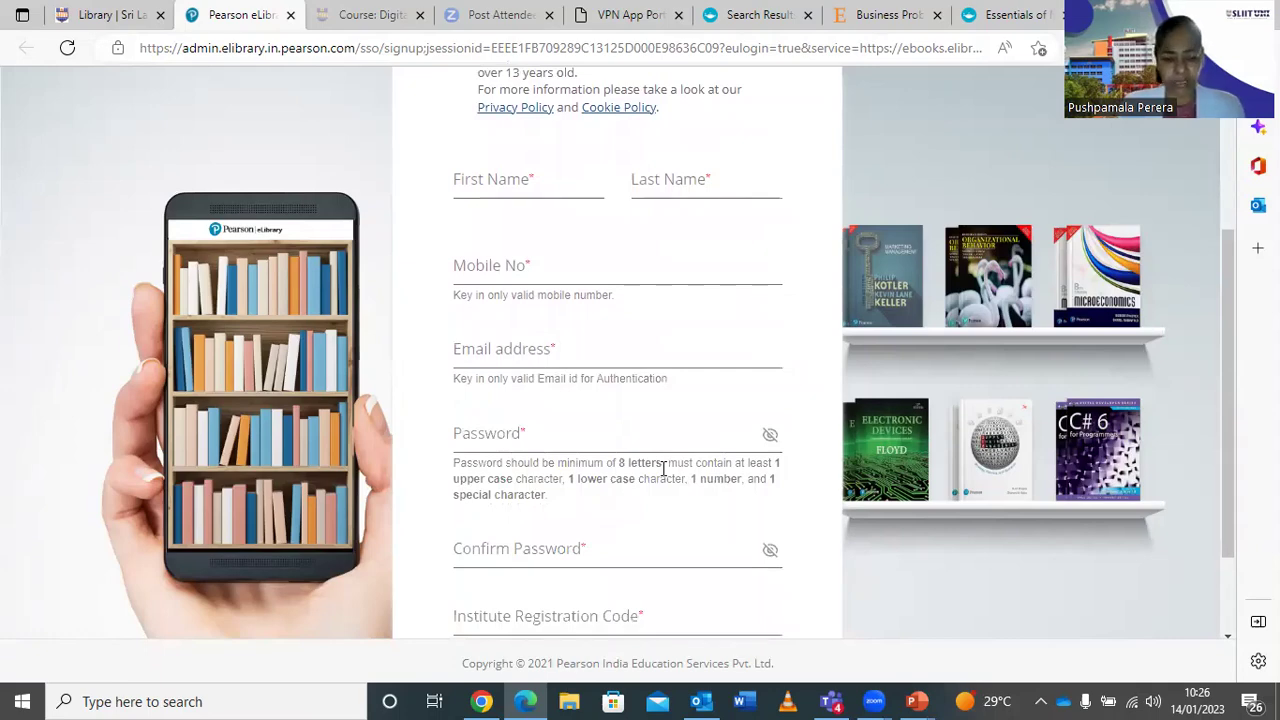
scroll(663, 471, "up", 2)
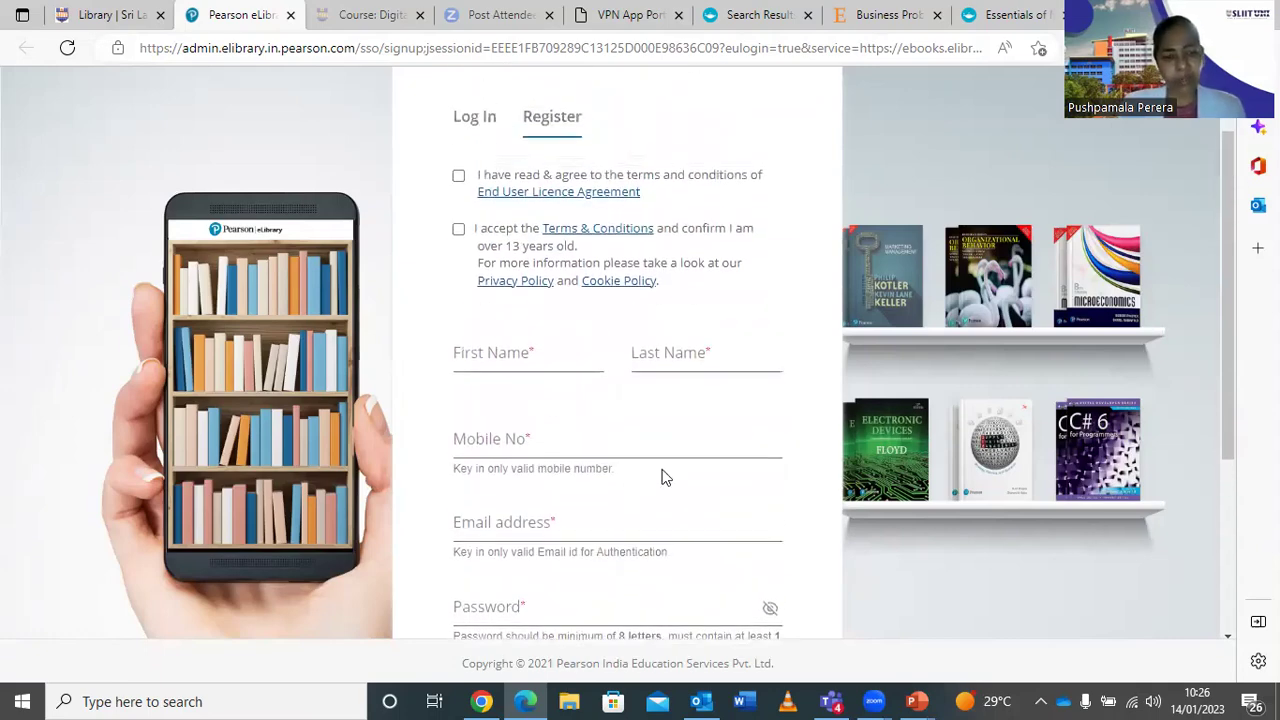
scroll(663, 468, "down", 1)
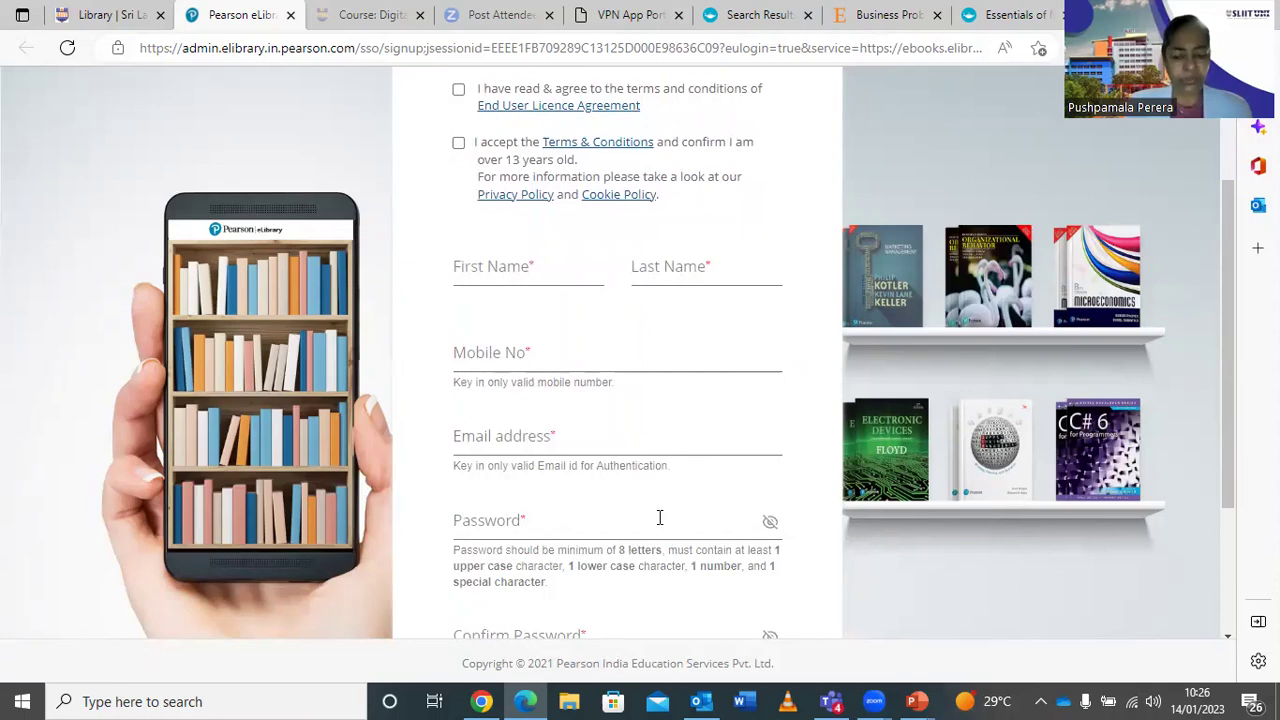
scroll(624, 476, "down", 2)
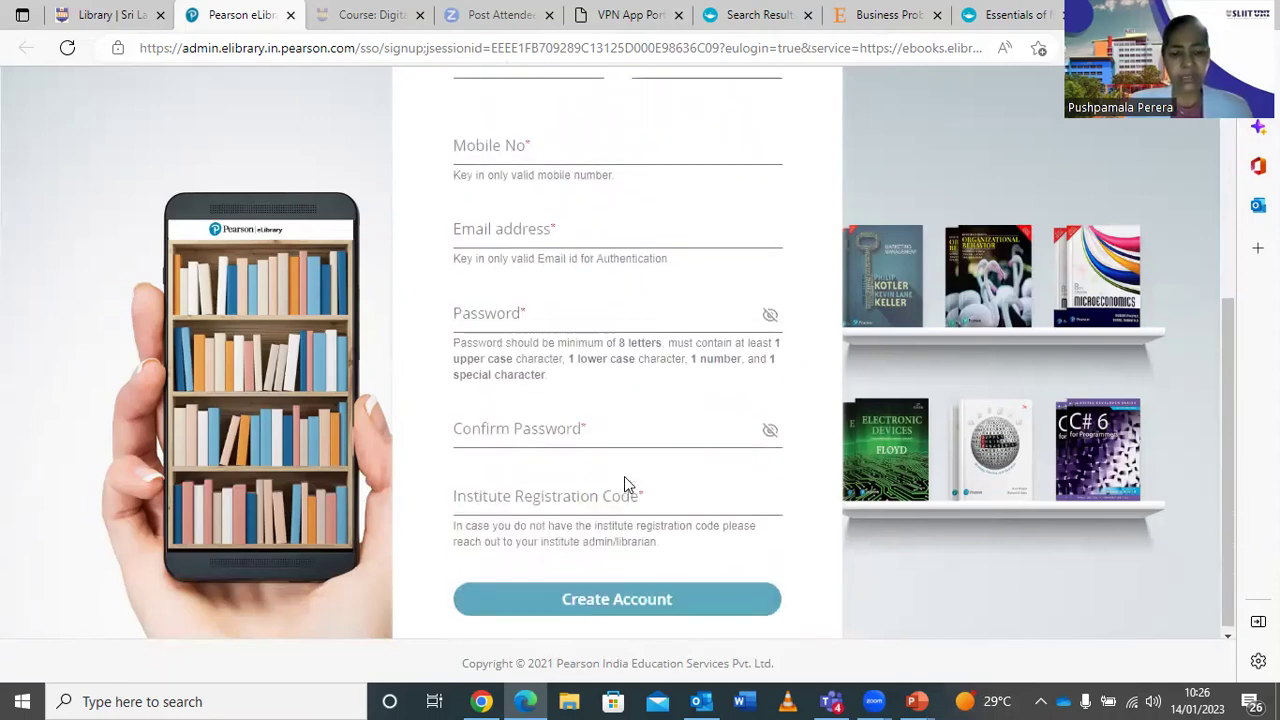
scroll(624, 476, "up", 2)
scroll(624, 476, "down", 2)
scroll(624, 476, "up", 4)
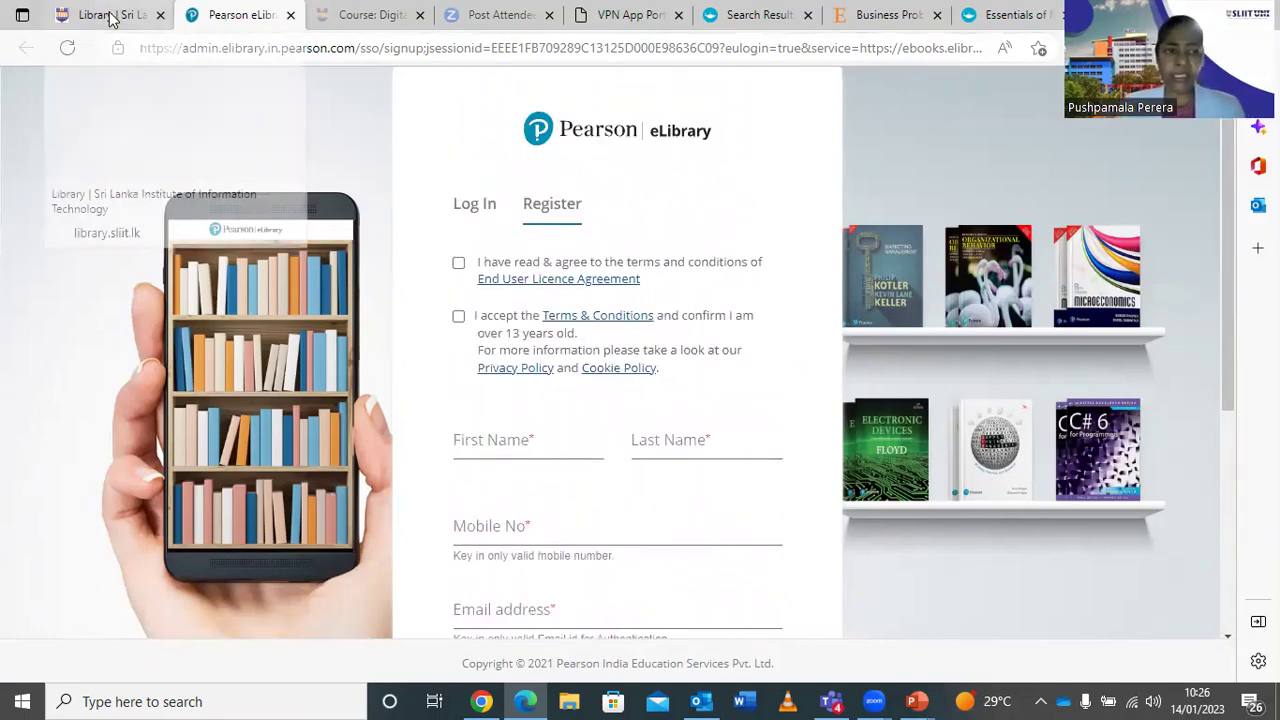
left_click(290, 14)
Open Emerald Insight from the library's Subscribed e-Journals list.
scroll(1128, 364, "up", 3)
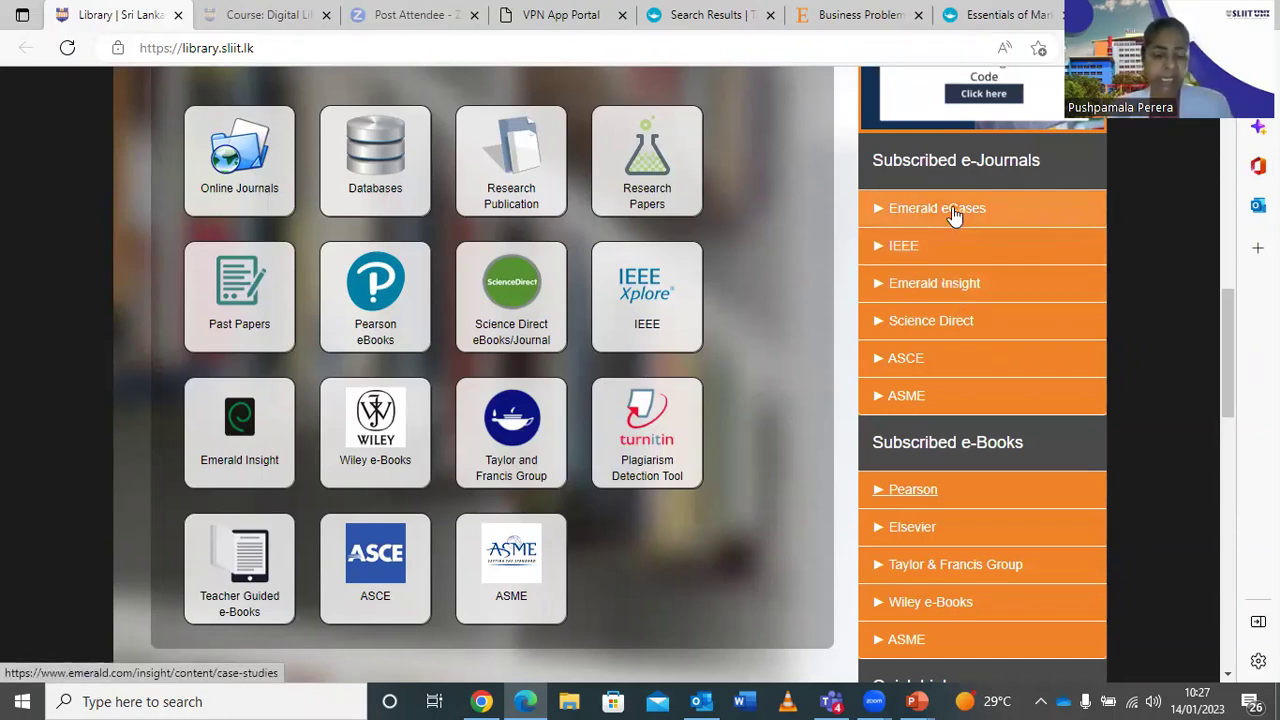
left_click(920, 287)
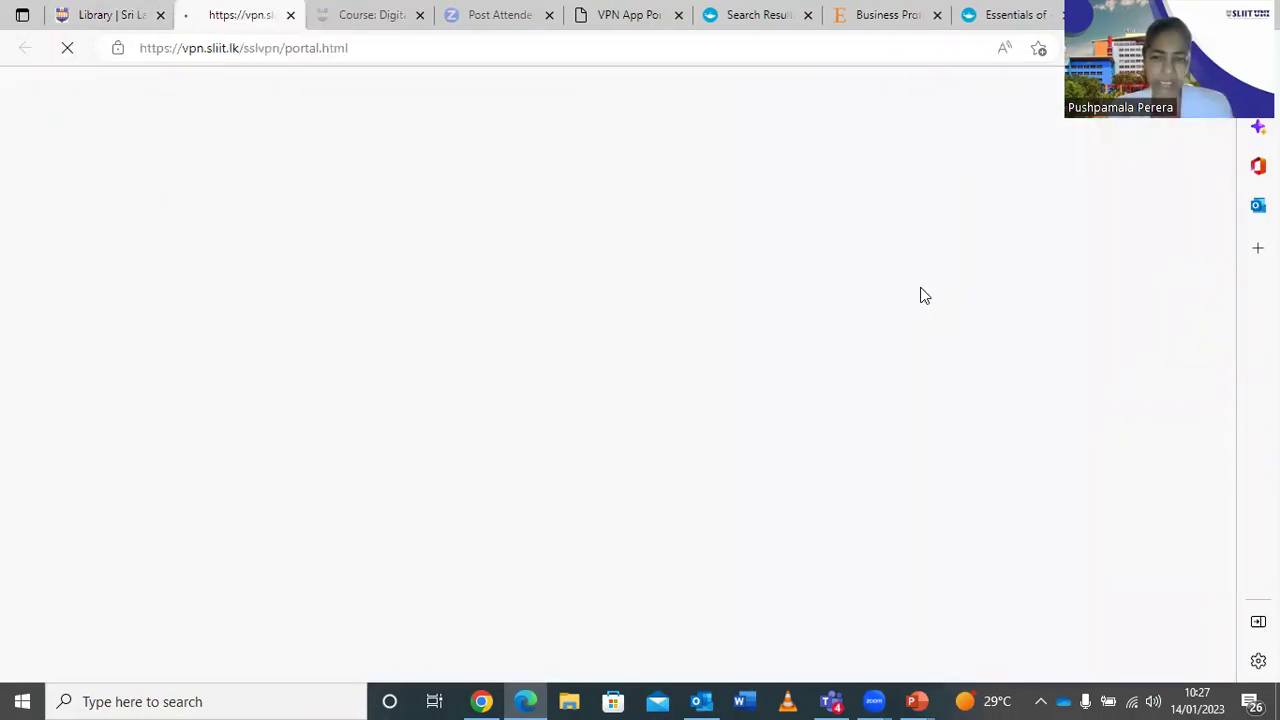
Launch the Emerald Insight tile from the VPN App Portal grid.
scroll(833, 250, "down", 1)
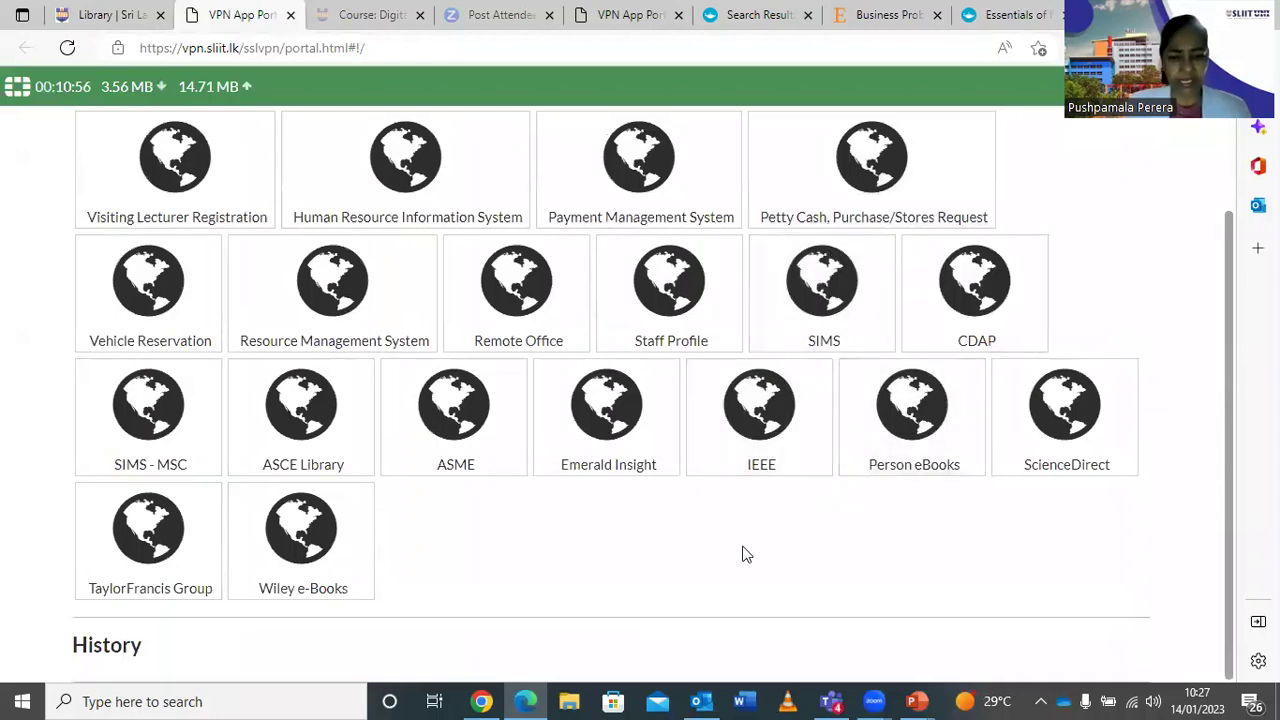
left_click(614, 428)
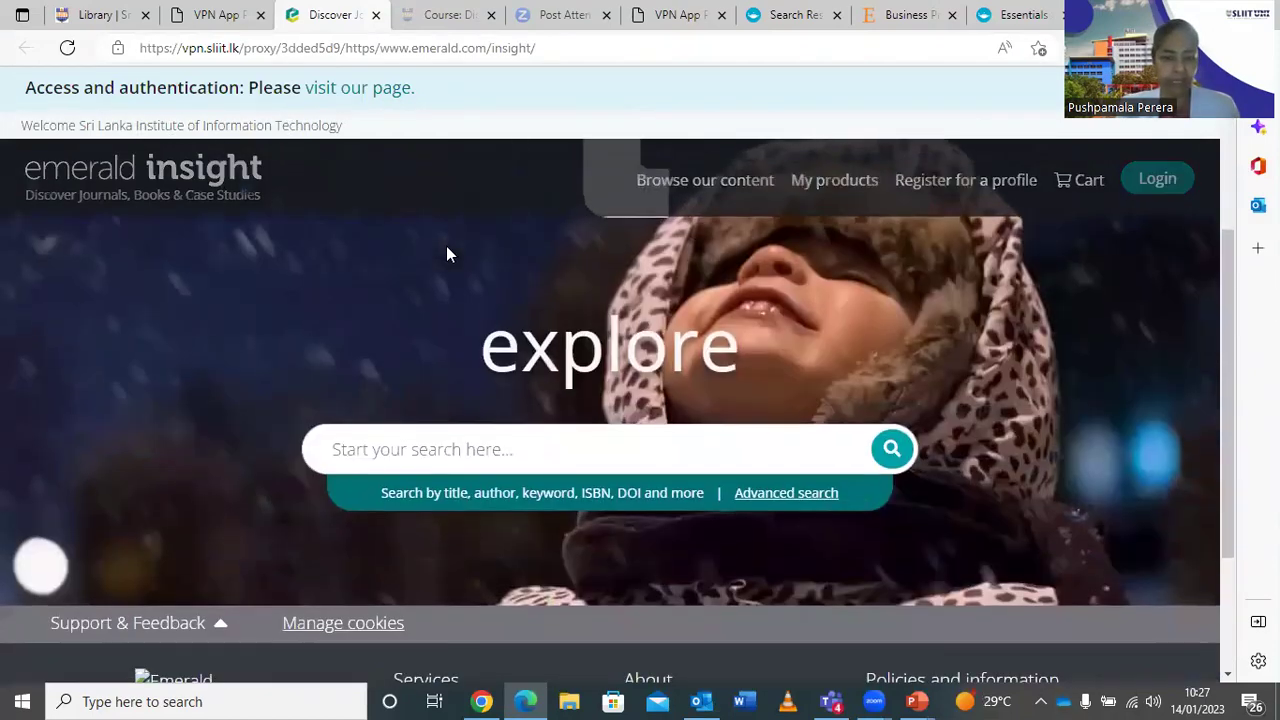
Browse Emerald's Expert Briefings, then switch to Books and journals (over 4000 titles).
scroll(446, 300, "down", 2)
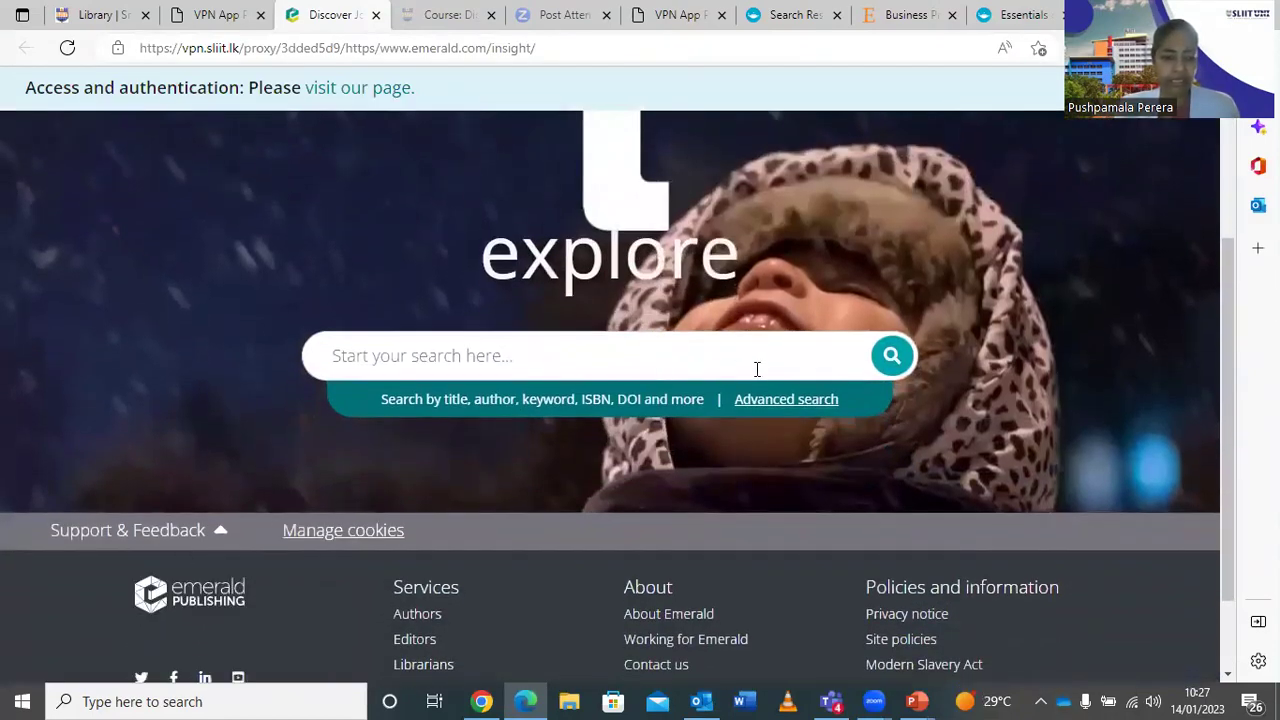
scroll(760, 369, "up", 3)
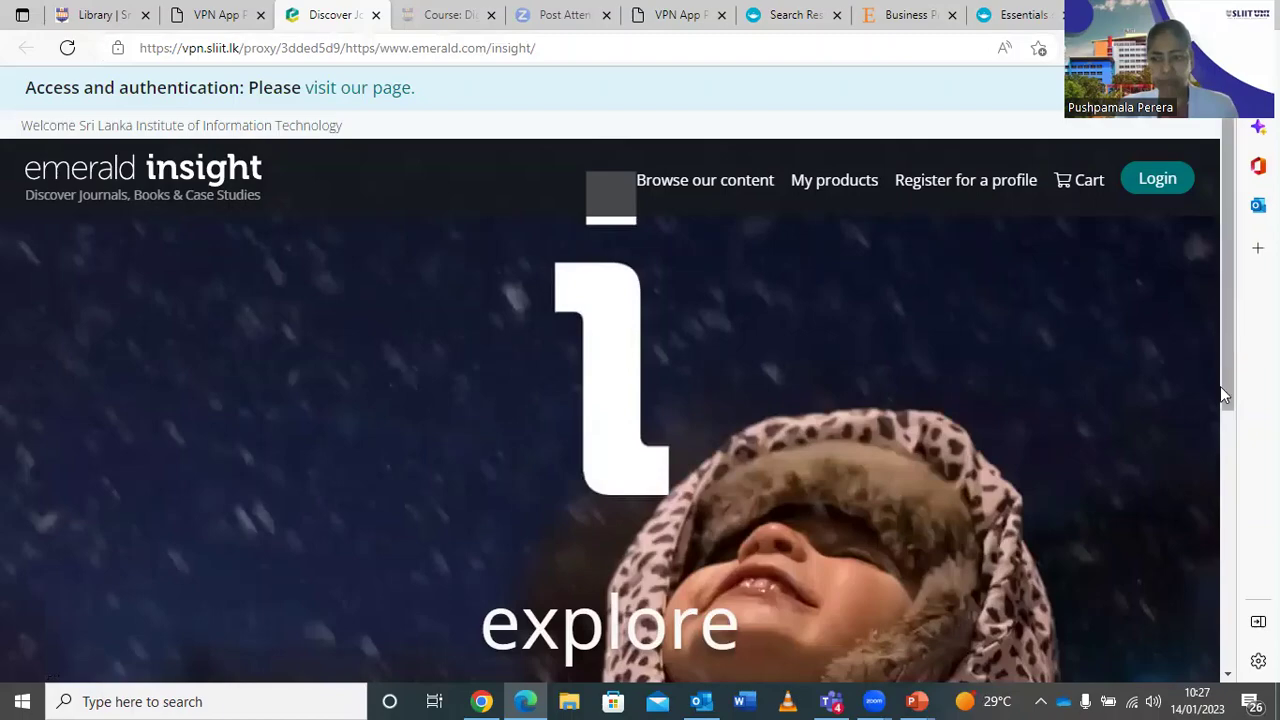
scroll(1222, 460, "down", 5)
scroll(1222, 542, "up", 5)
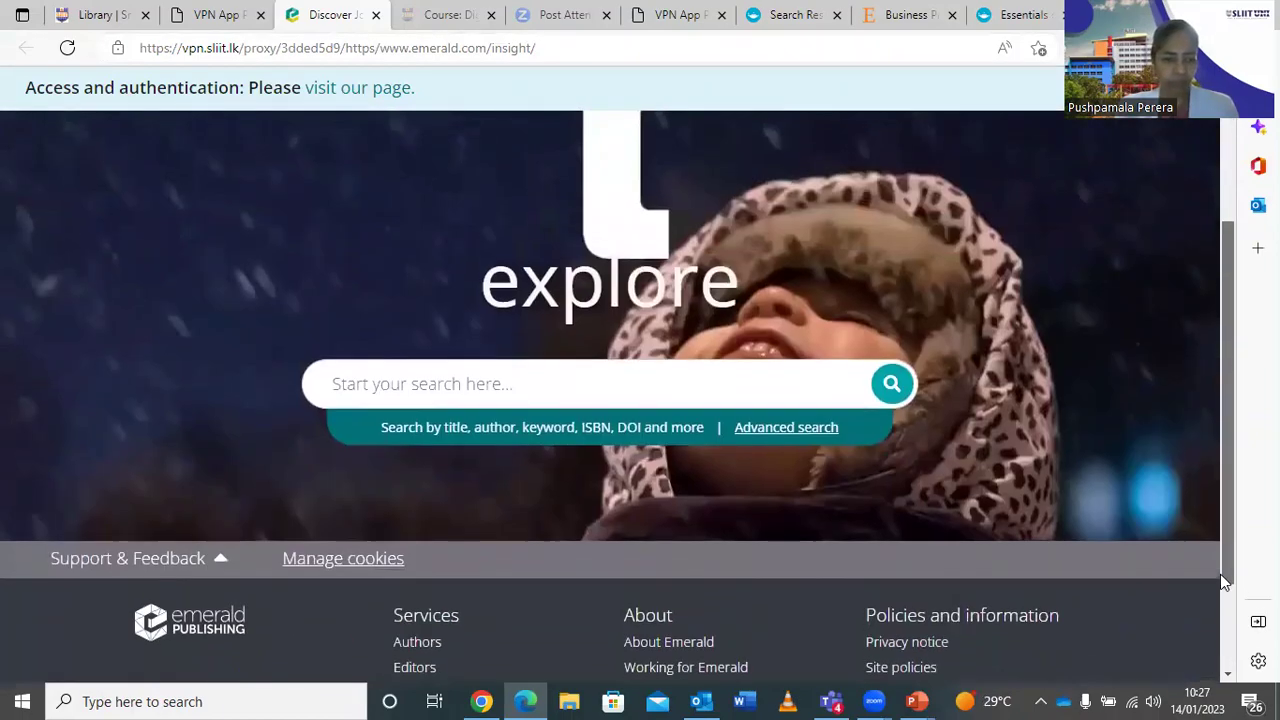
scroll(1118, 259, "up", 1)
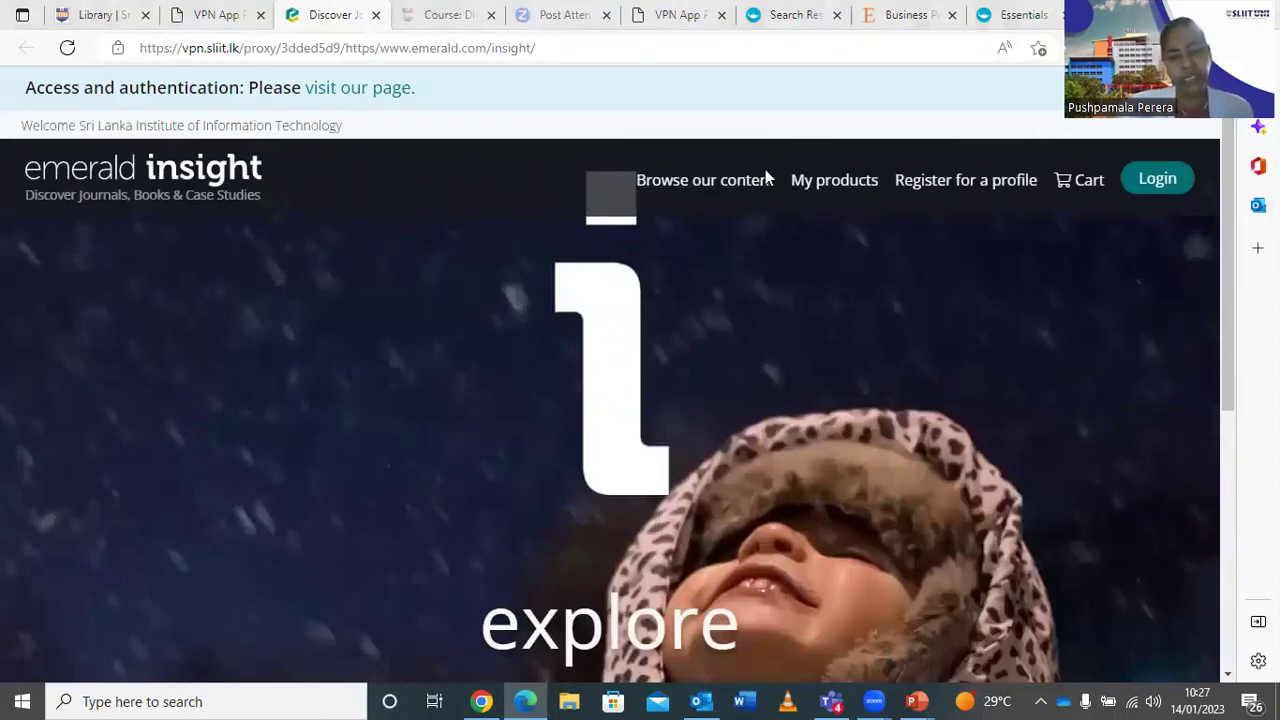
left_click(717, 190)
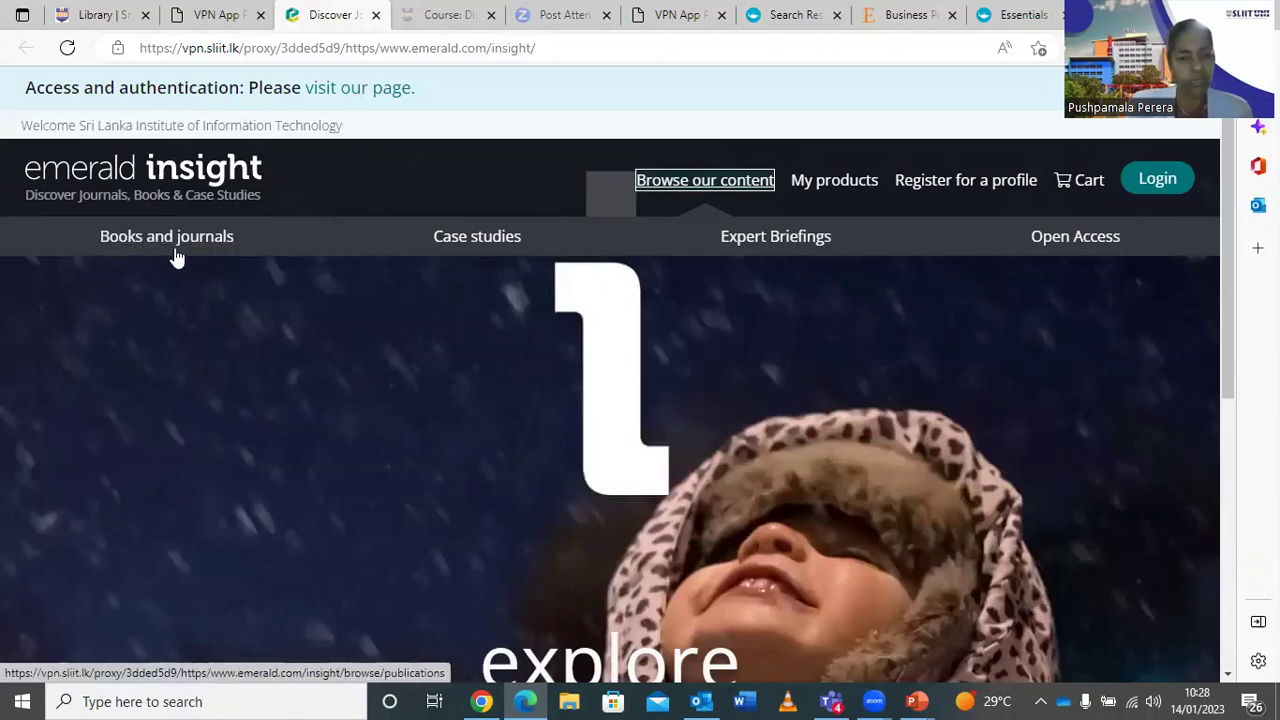
left_click(787, 245)
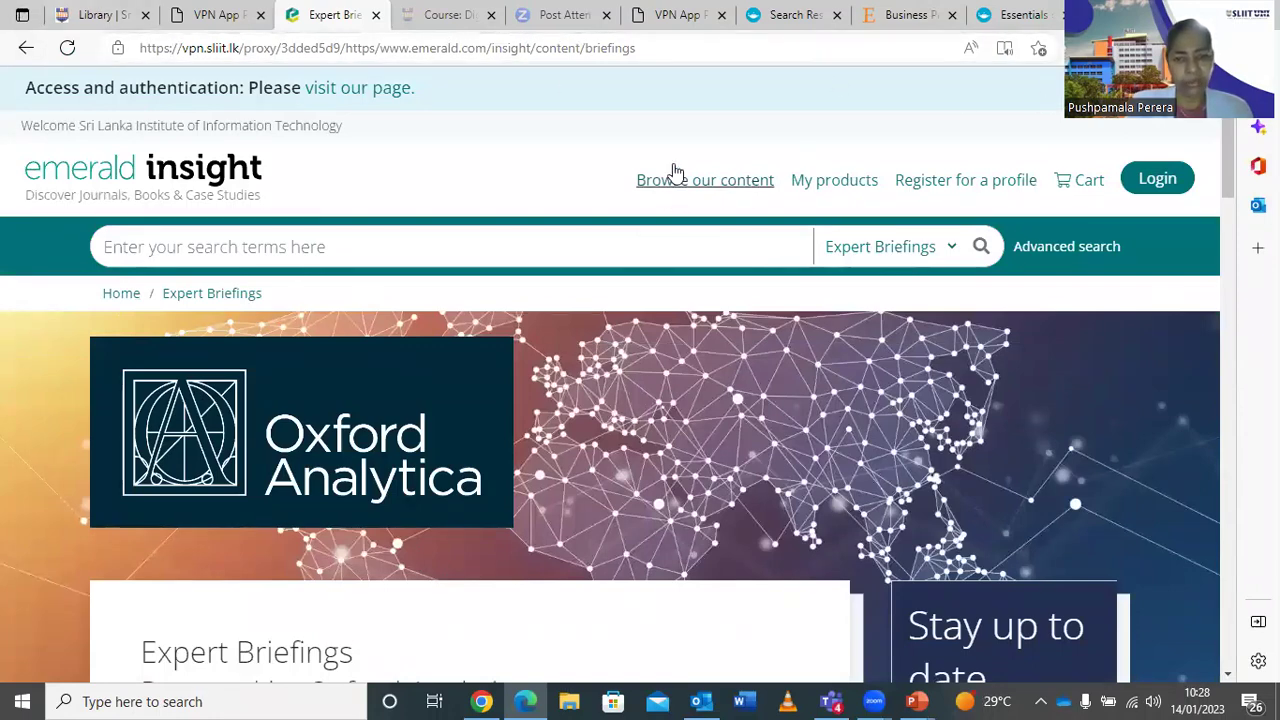
left_click(720, 190)
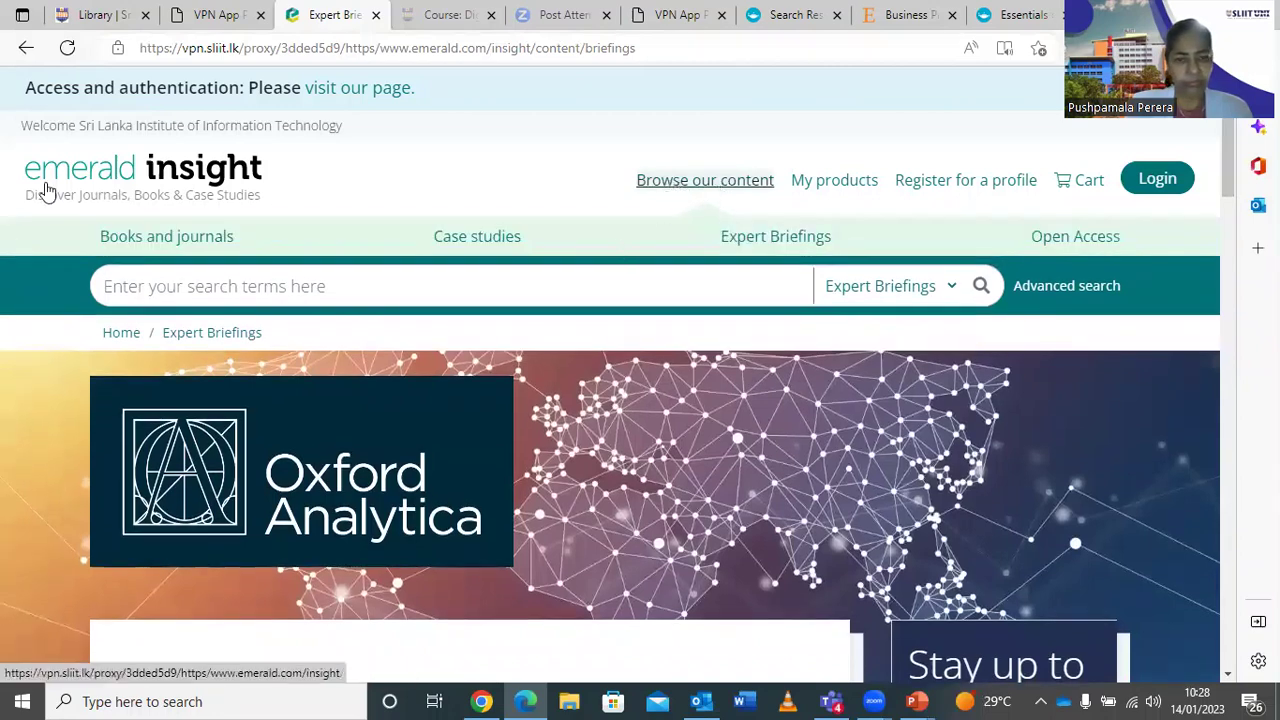
left_click(185, 236)
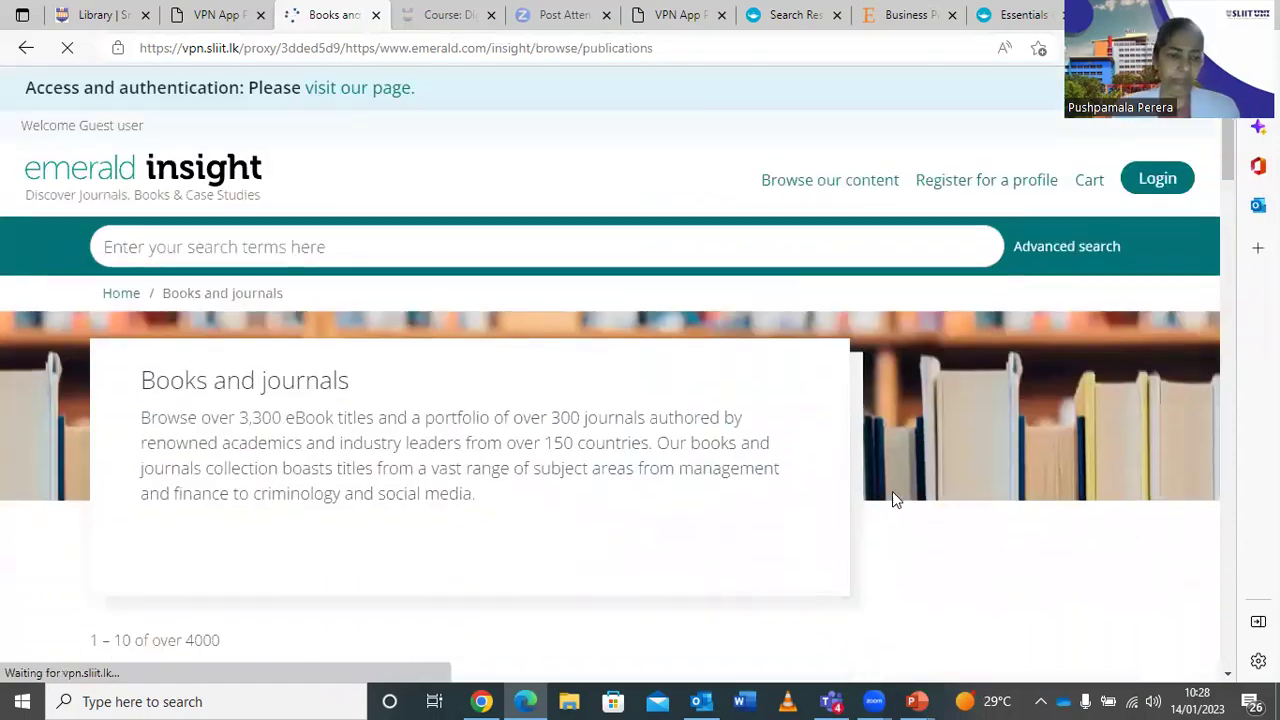
Search Emerald Insight for 'financial marketing'.
left_click(283, 235)
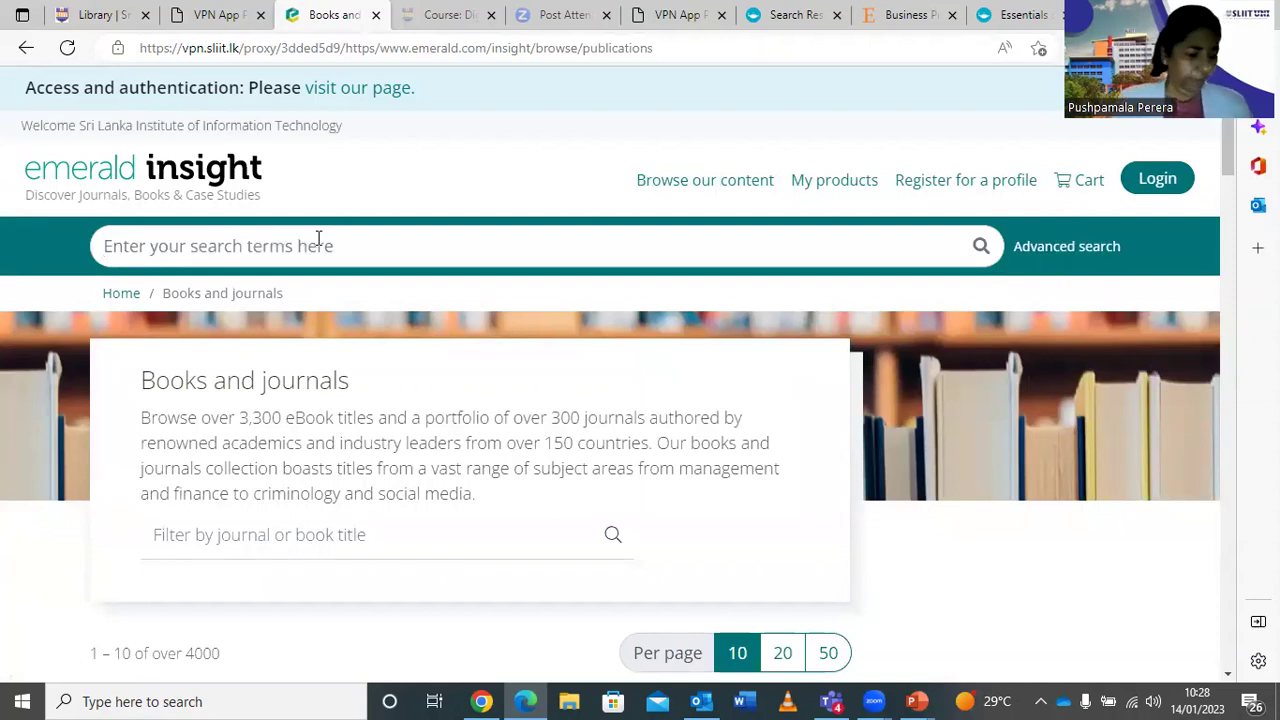
type("fi")
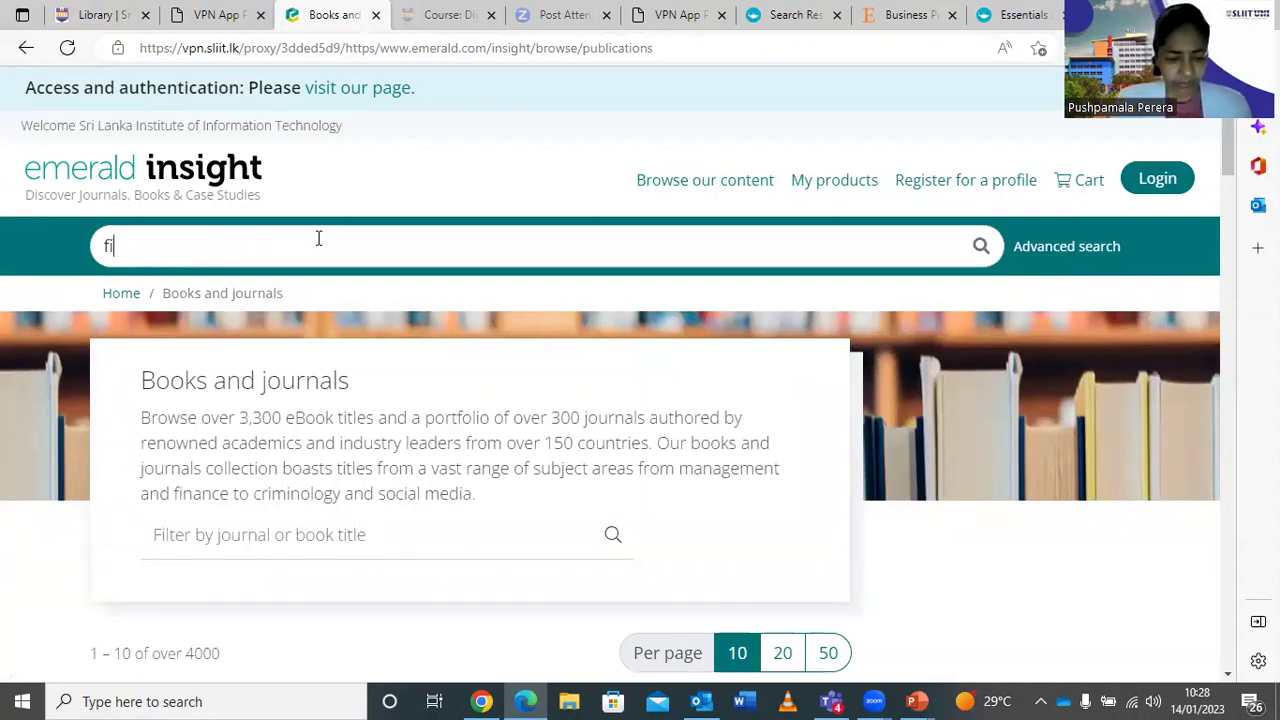
type("nancial ")
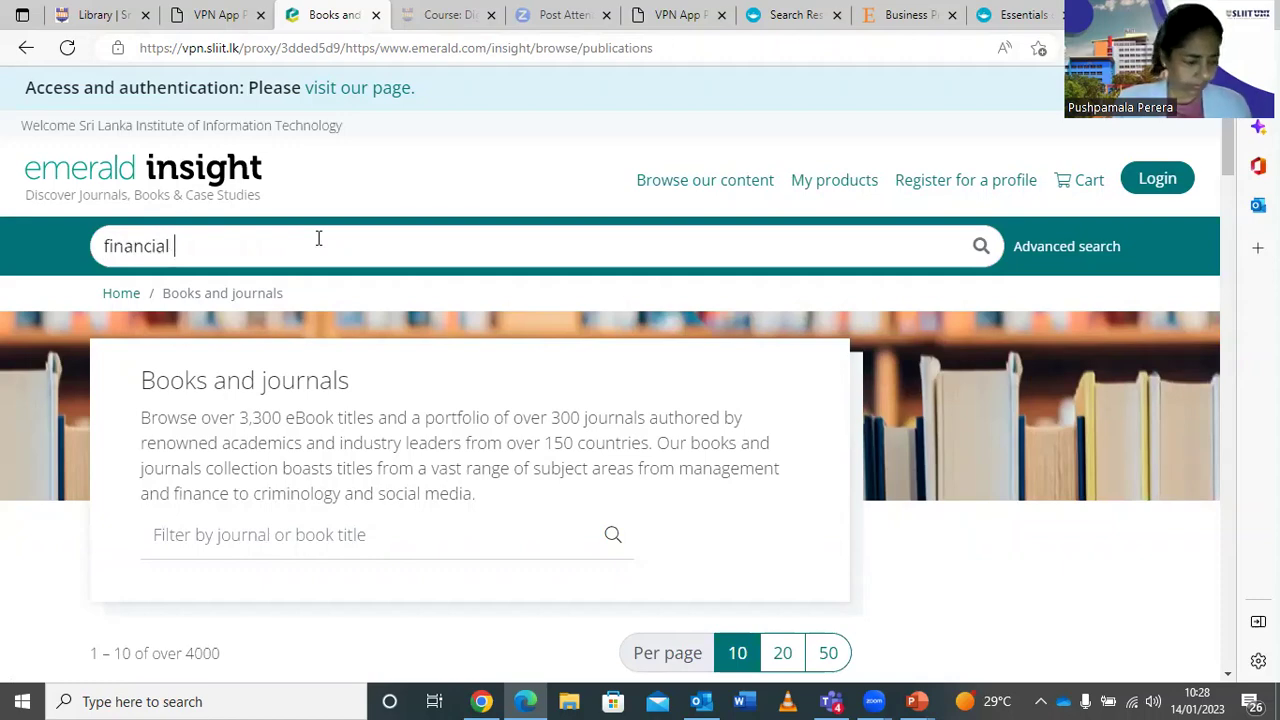
type("m")
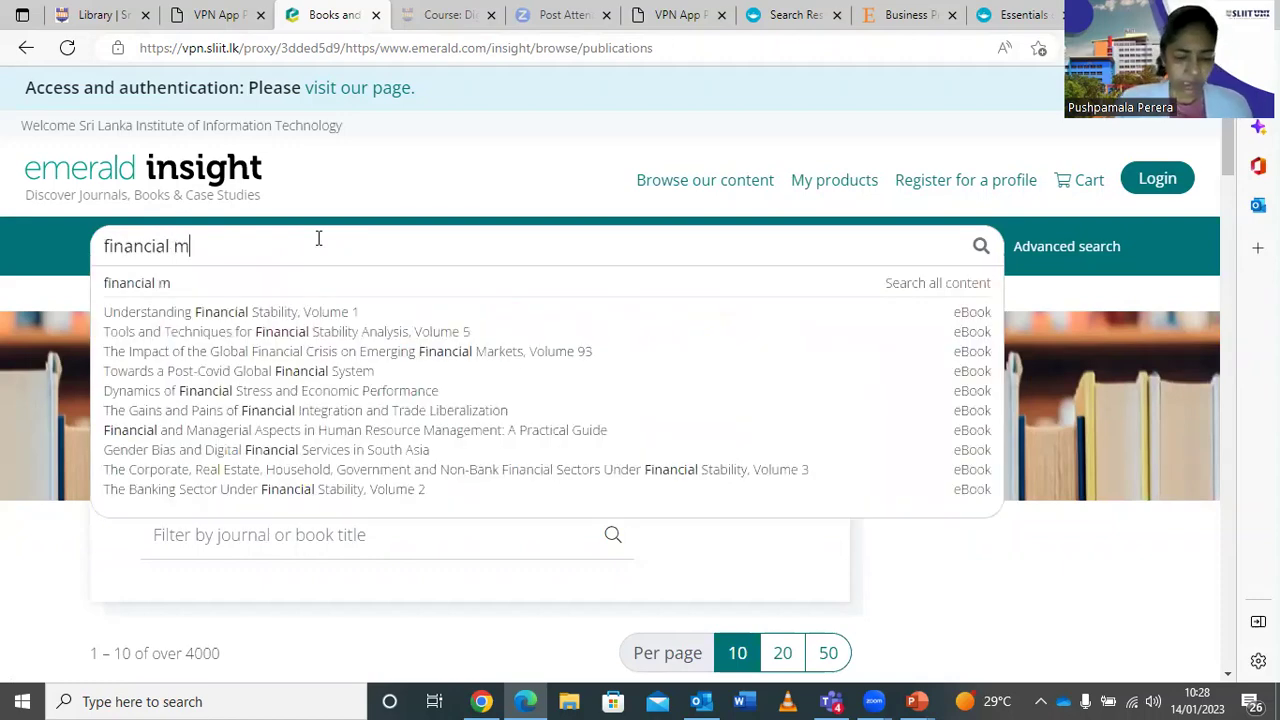
type("arketing")
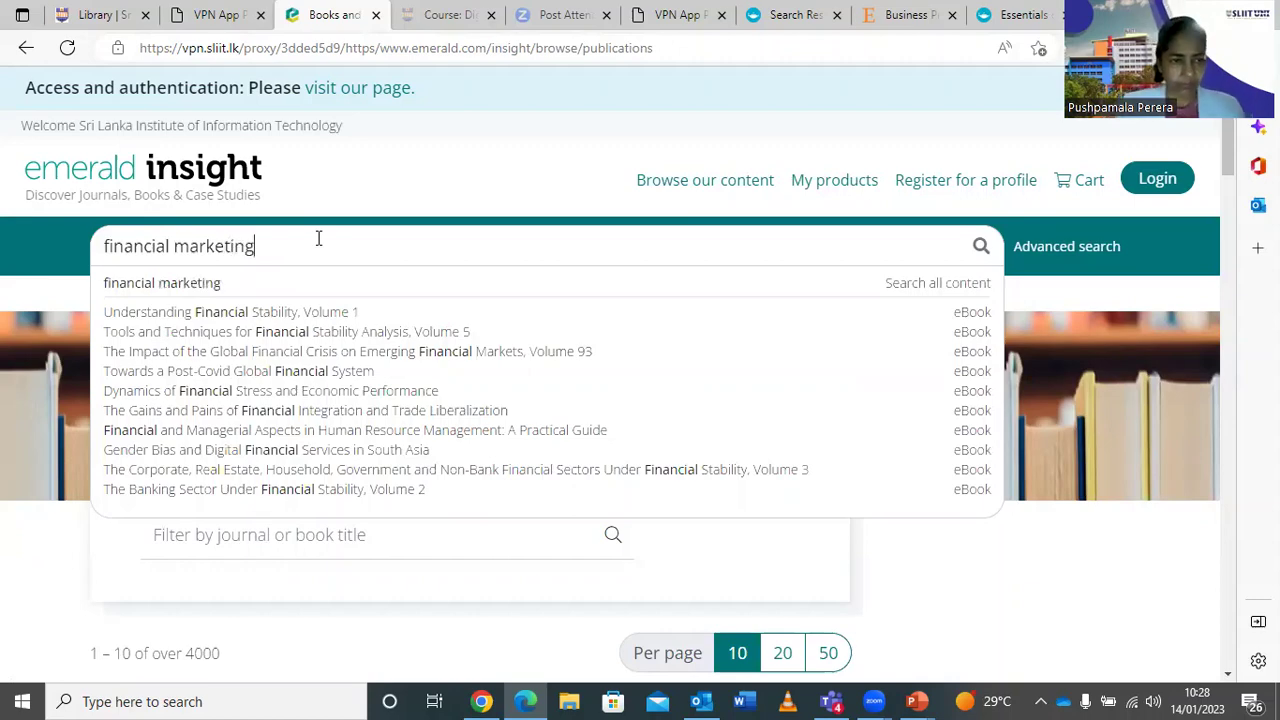
key("Down")
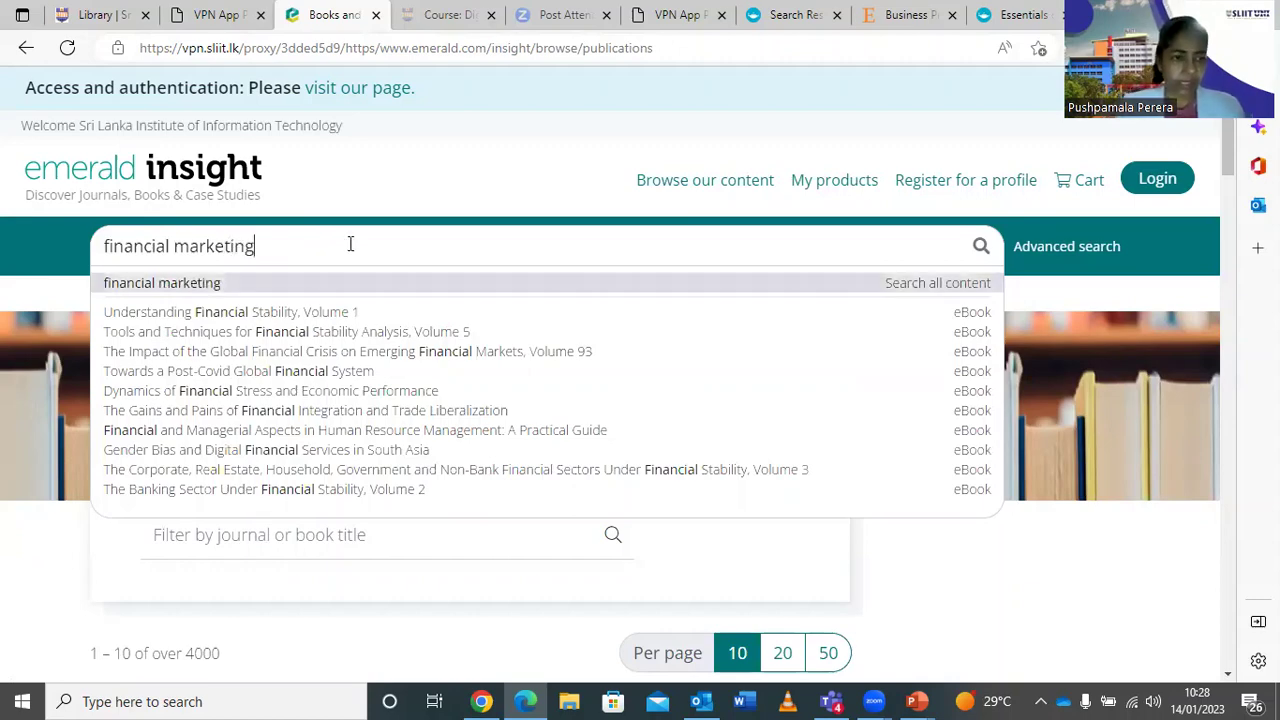
key("Return")
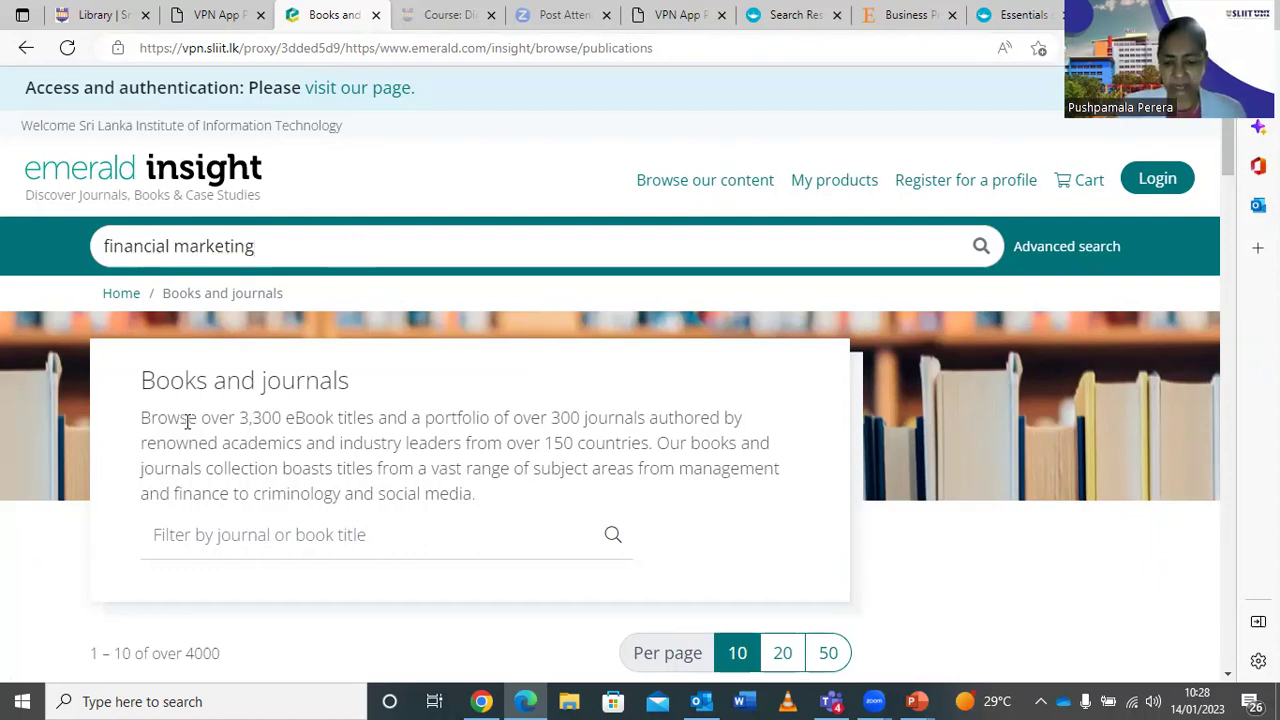
key("Return")
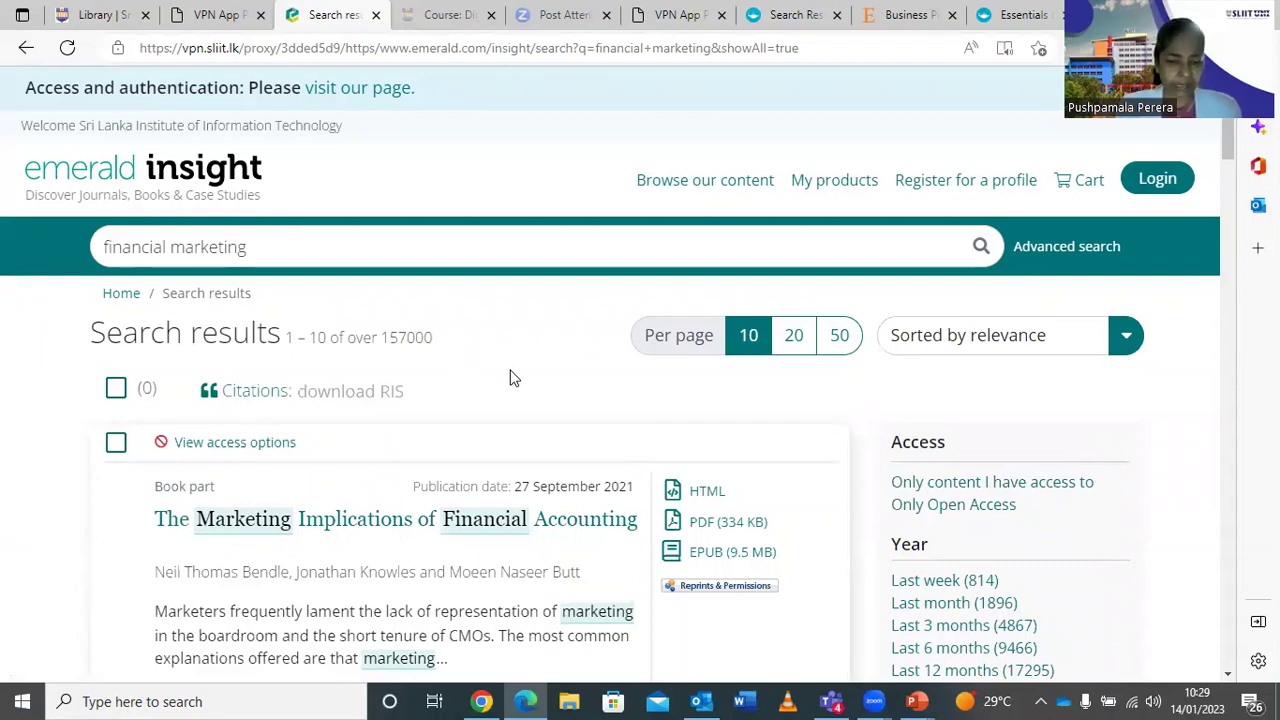
Scroll through the 157,000+ results, led by The Marketing Implications of Financial Accounting.
scroll(509, 378, "down", 2)
scroll(509, 378, "up", 2)
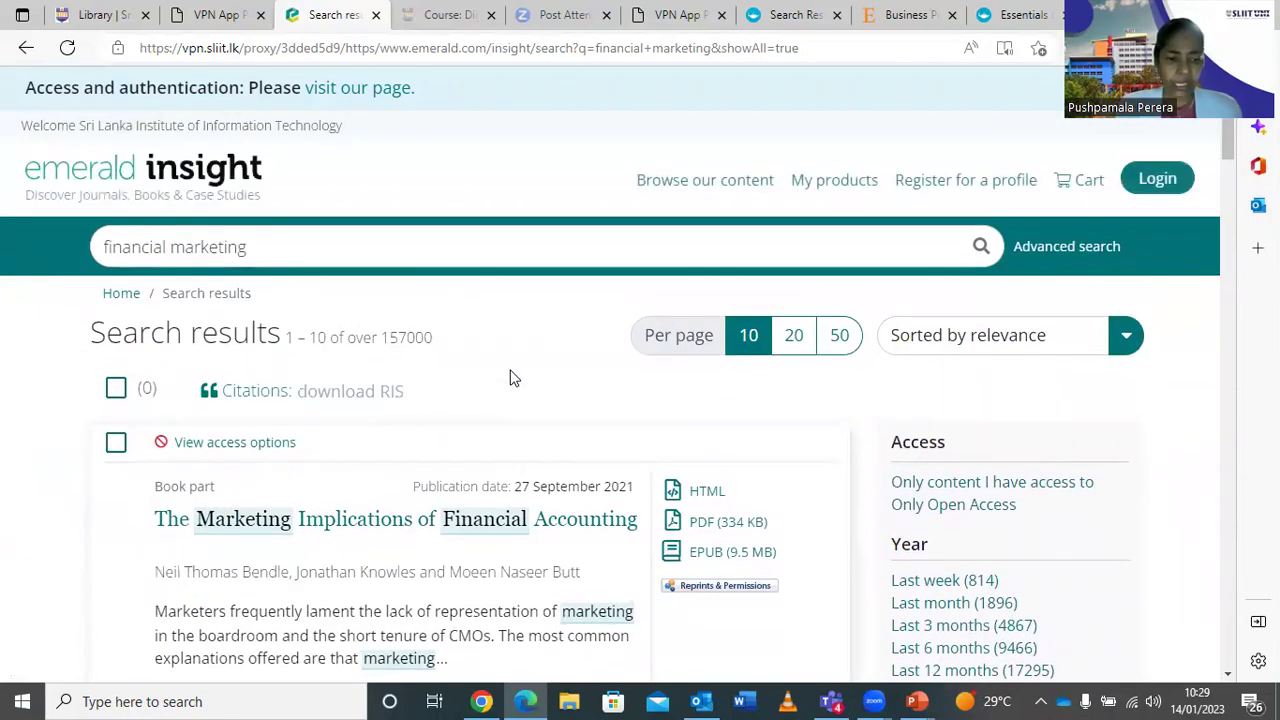
scroll(509, 378, "down", 2)
scroll(509, 378, "up", 2)
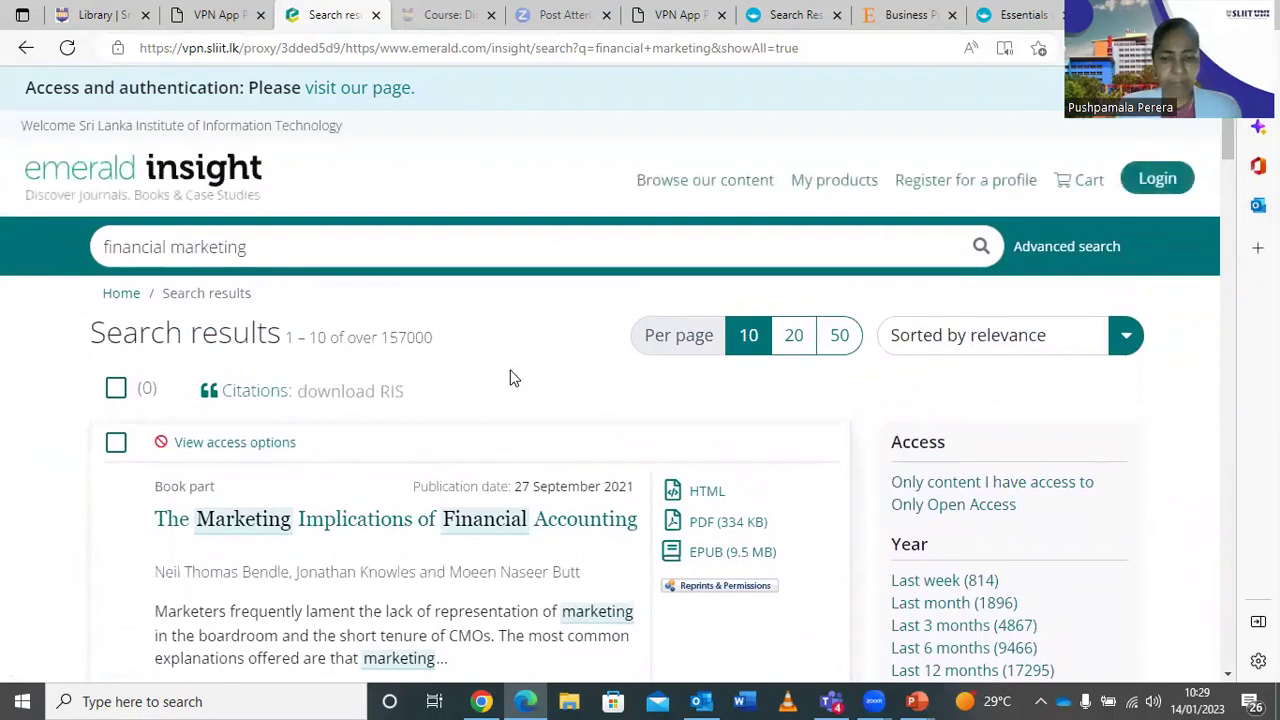
scroll(509, 378, "down", 6)
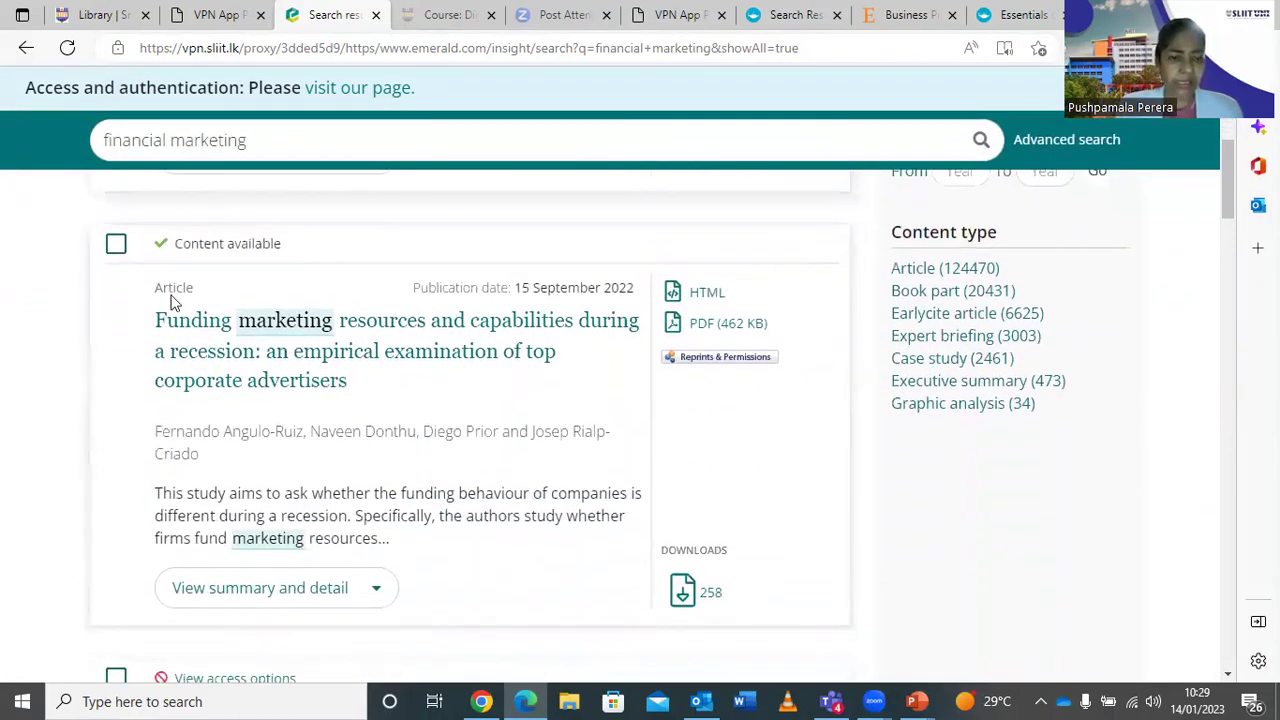
scroll(172, 301, "down", 5)
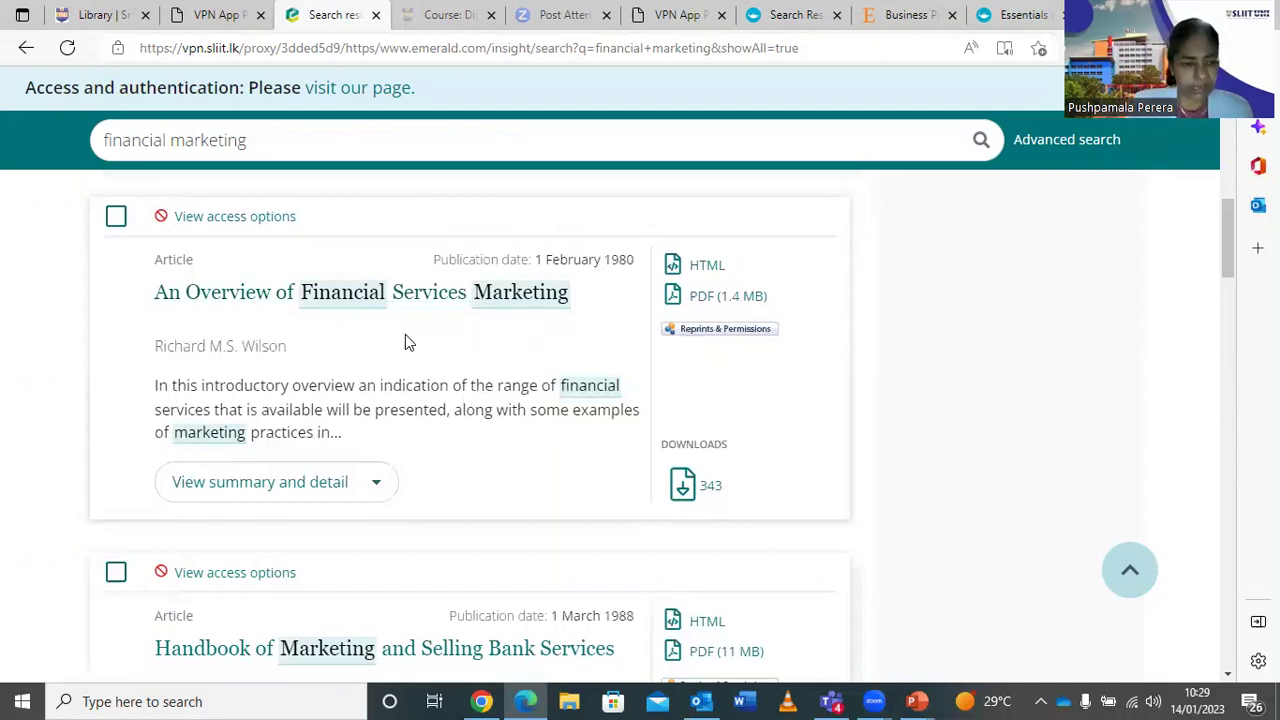
scroll(405, 340, "up", 4)
scroll(398, 340, "up", 4)
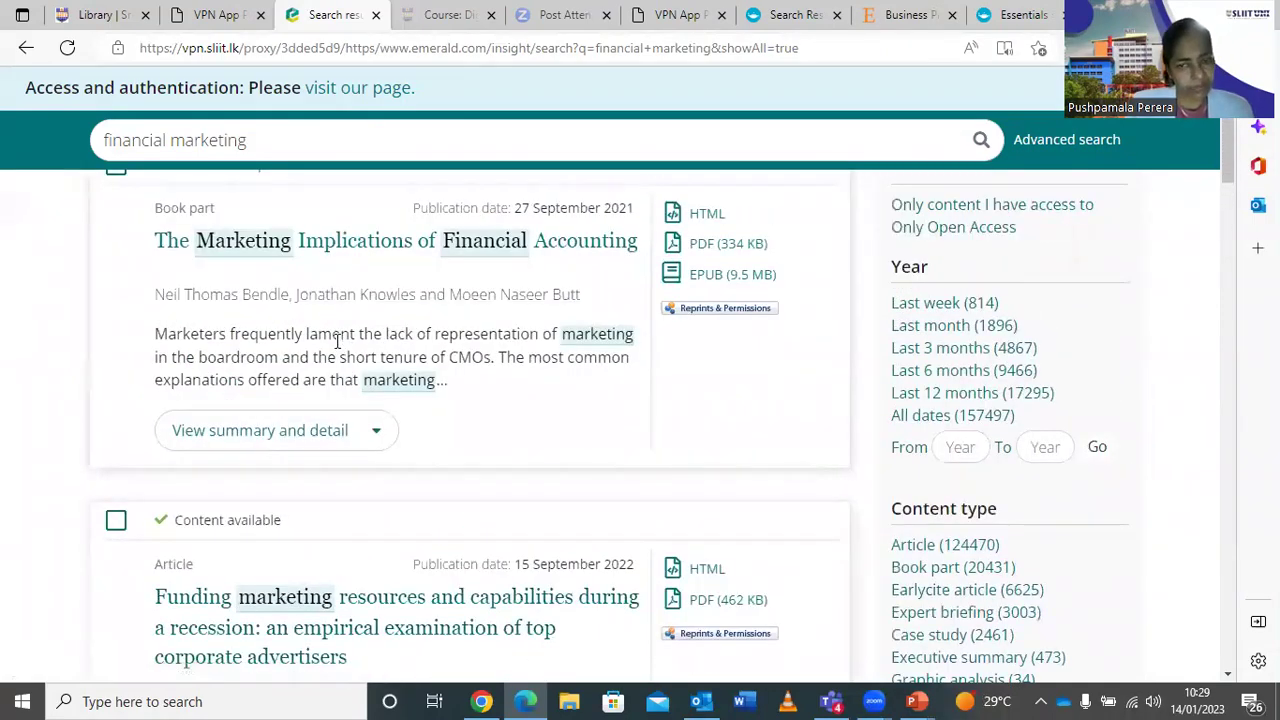
scroll(337, 342, "up", 1)
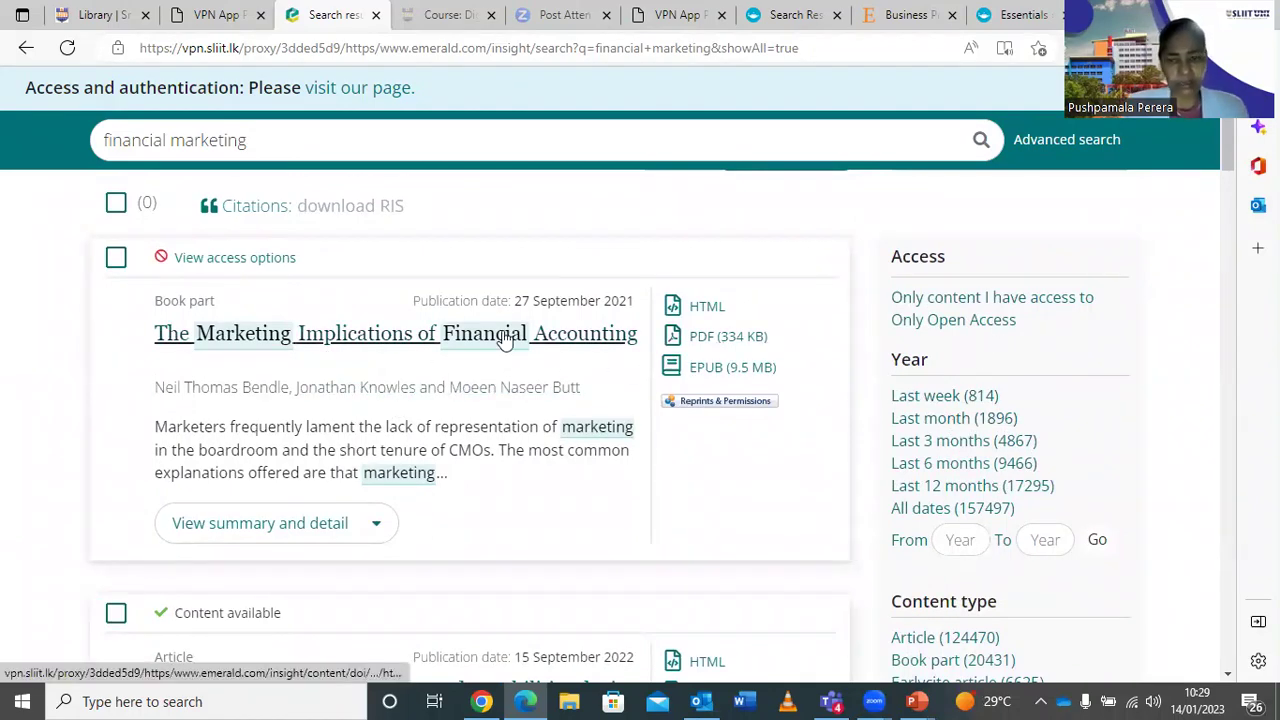
scroll(266, 352, "down", 2)
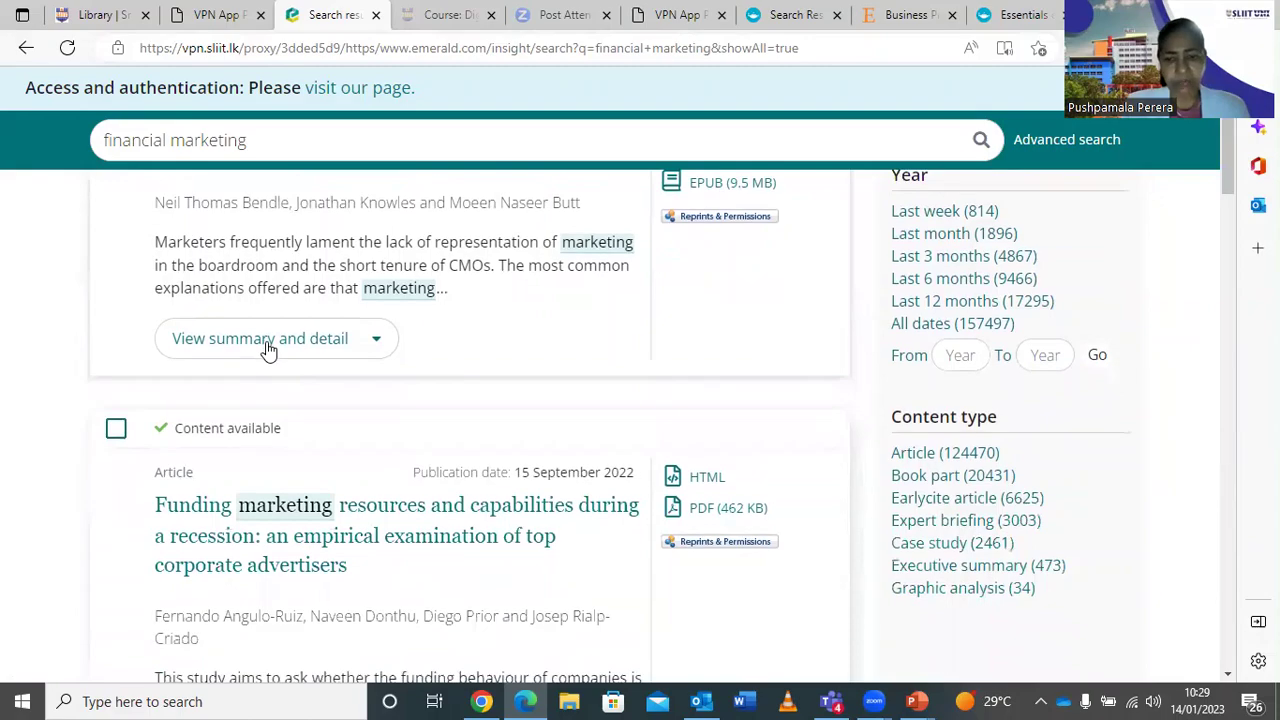
scroll(266, 350, "down", 4)
scroll(266, 350, "up", 6)
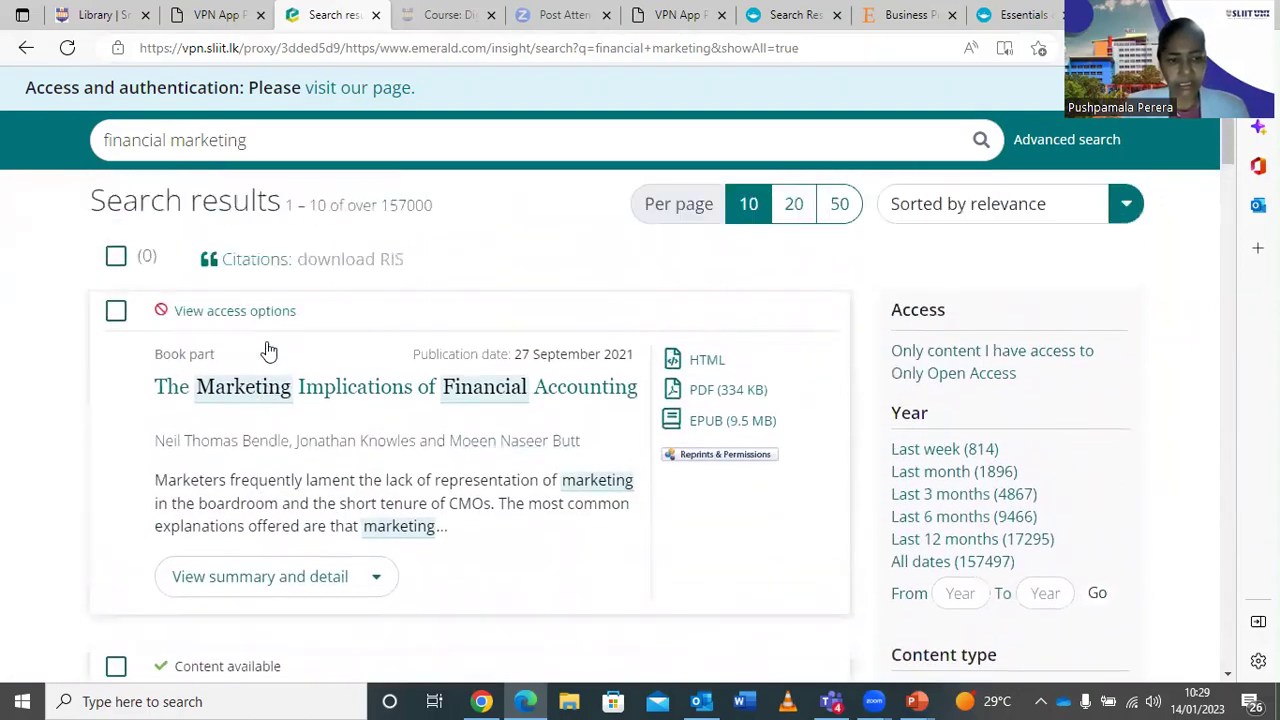
scroll(267, 350, "up", 2)
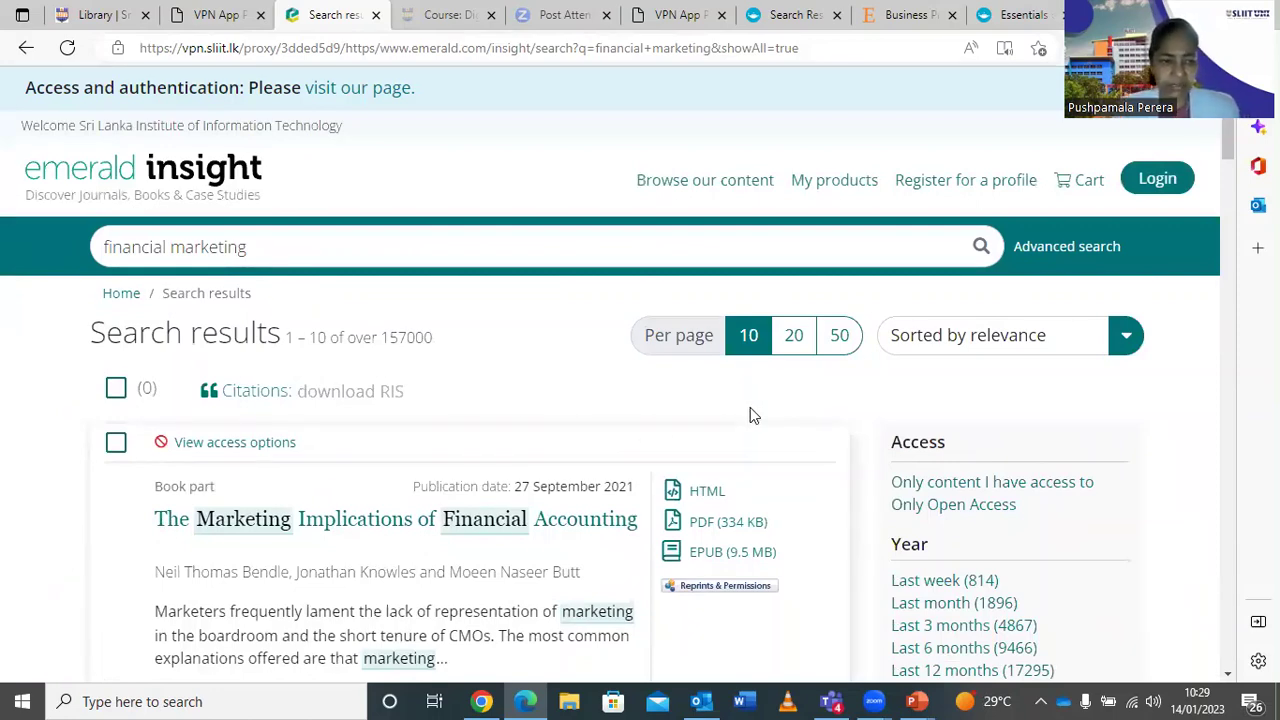
scroll(750, 415, "down", 1)
scroll(750, 415, "up", 1)
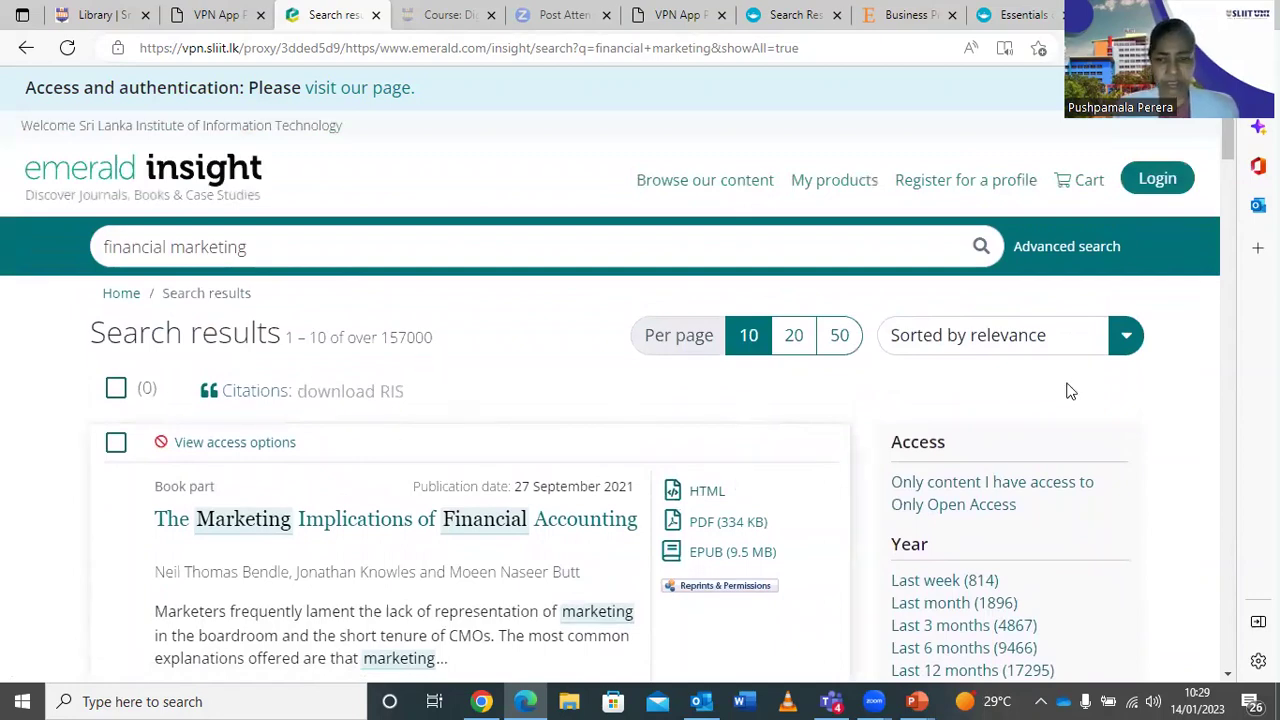
scroll(1070, 391, "down", 1)
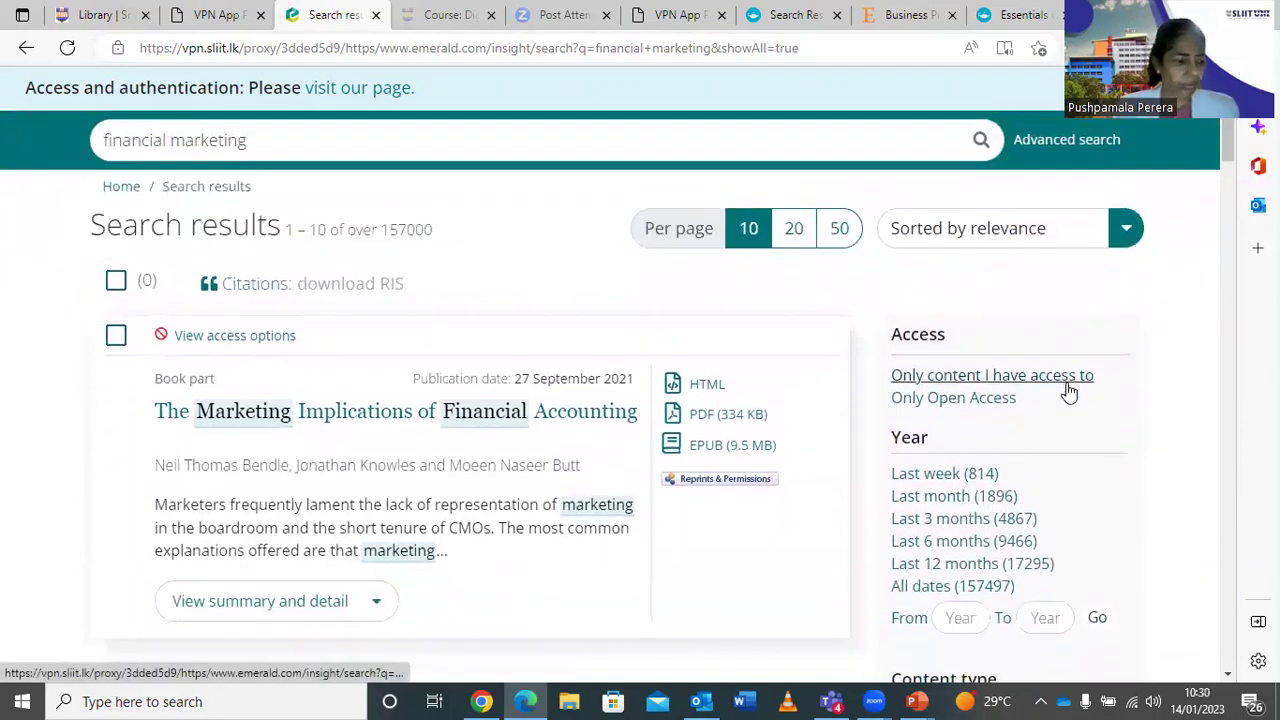
scroll(1068, 391, "up", 1)
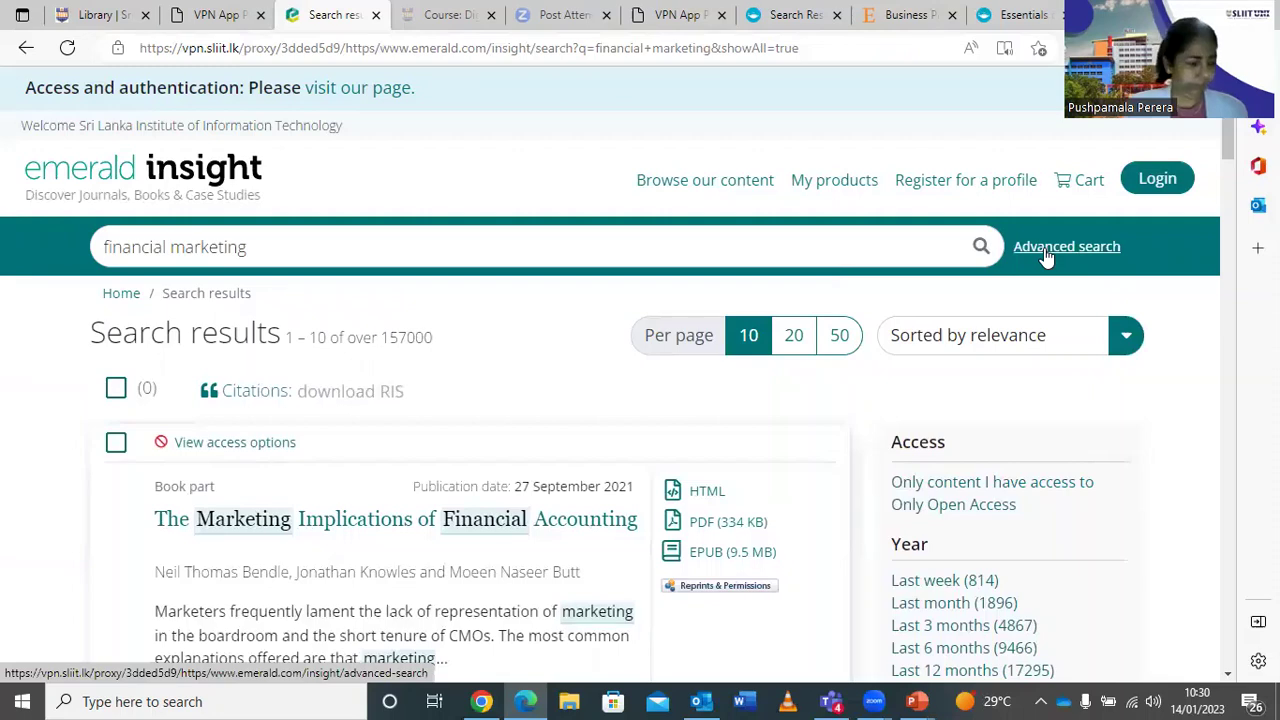
Open Emerald's advanced search and enter 'financial marketing' in the first row.
left_click(1046, 257)
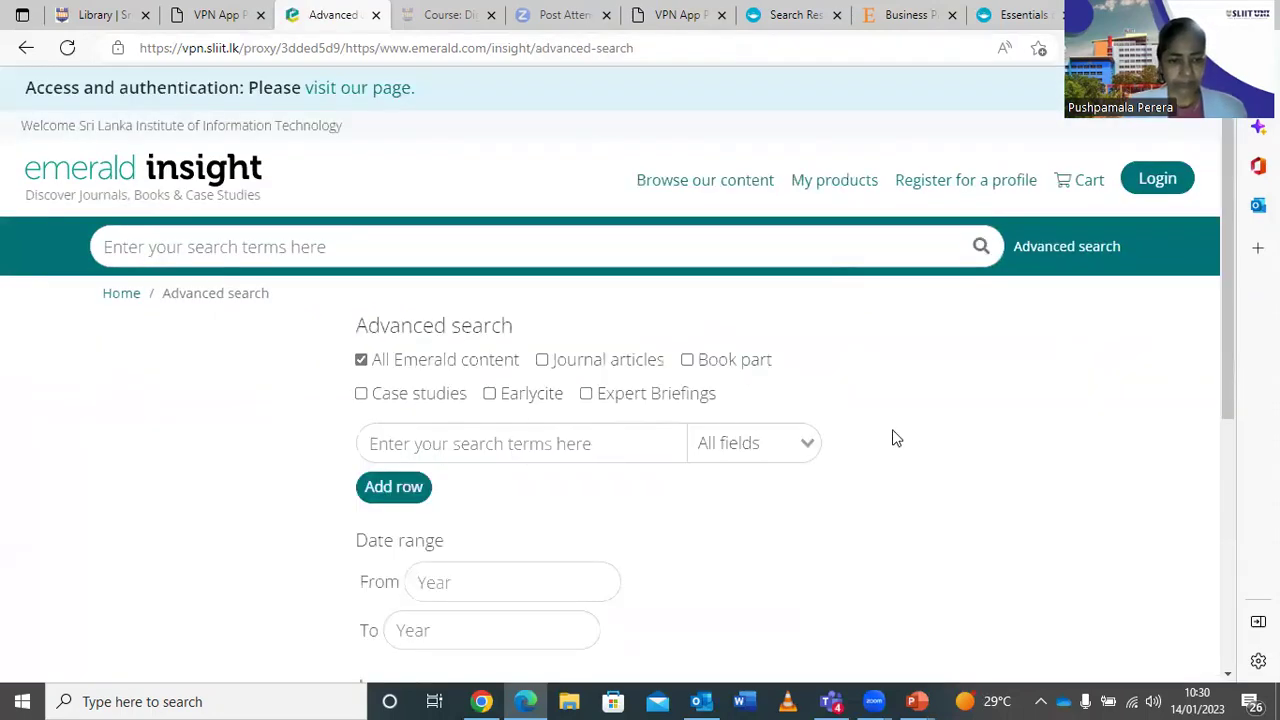
left_click(489, 443)
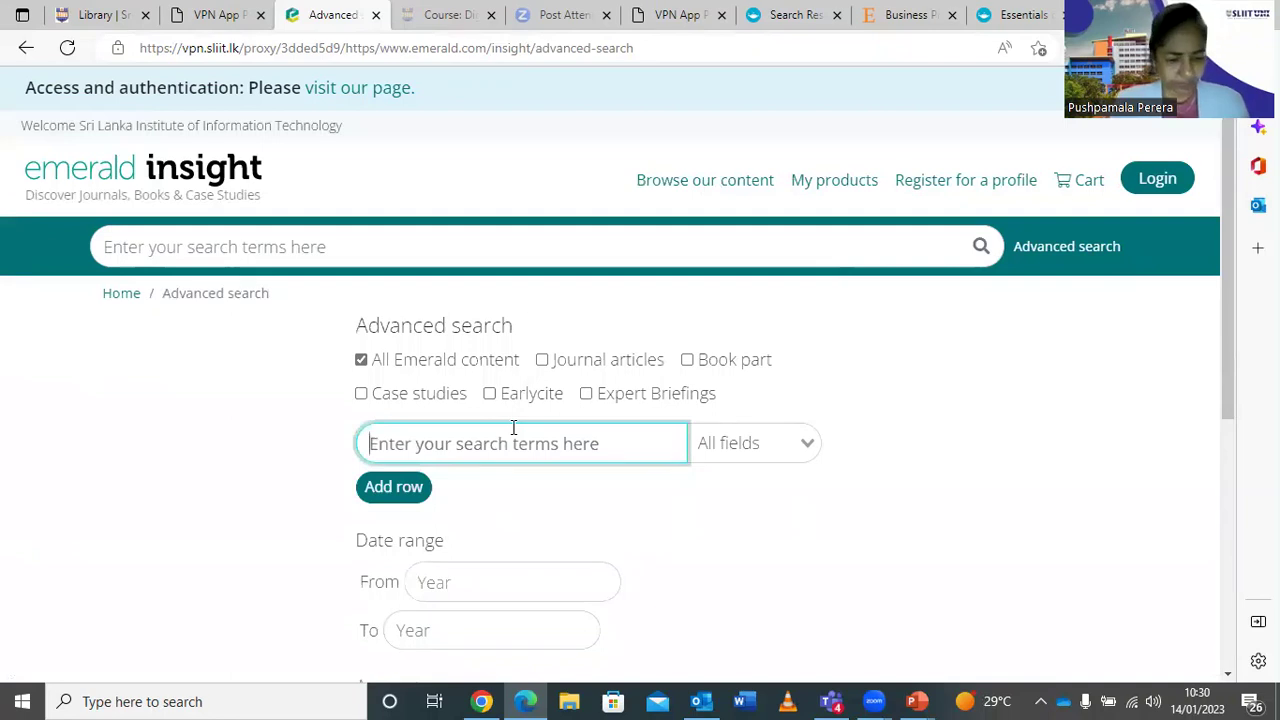
type("fin")
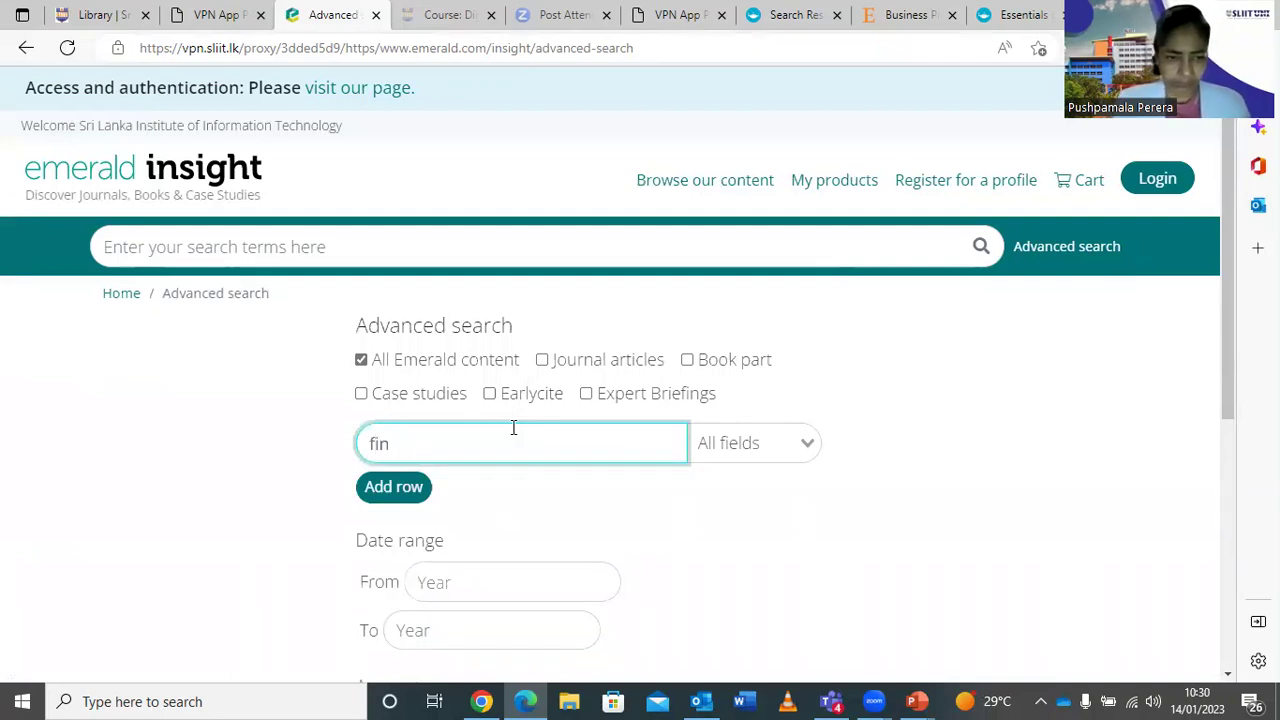
type("anci")
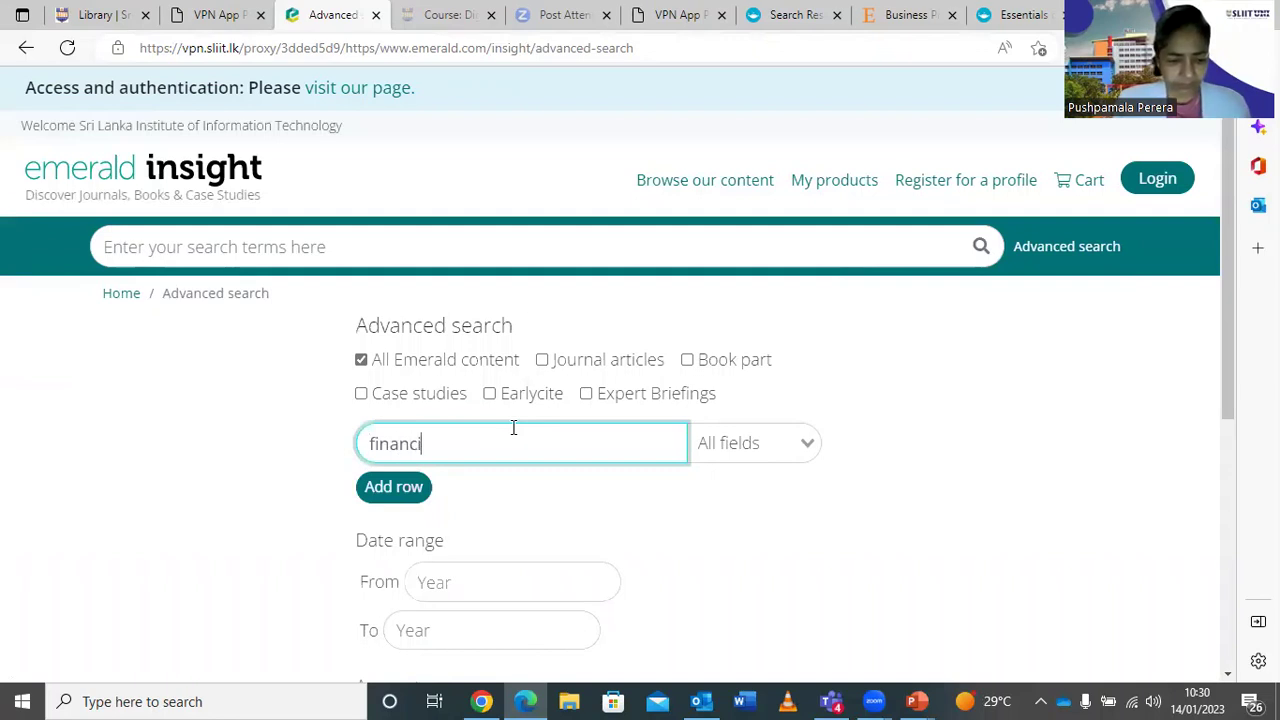
type("al m")
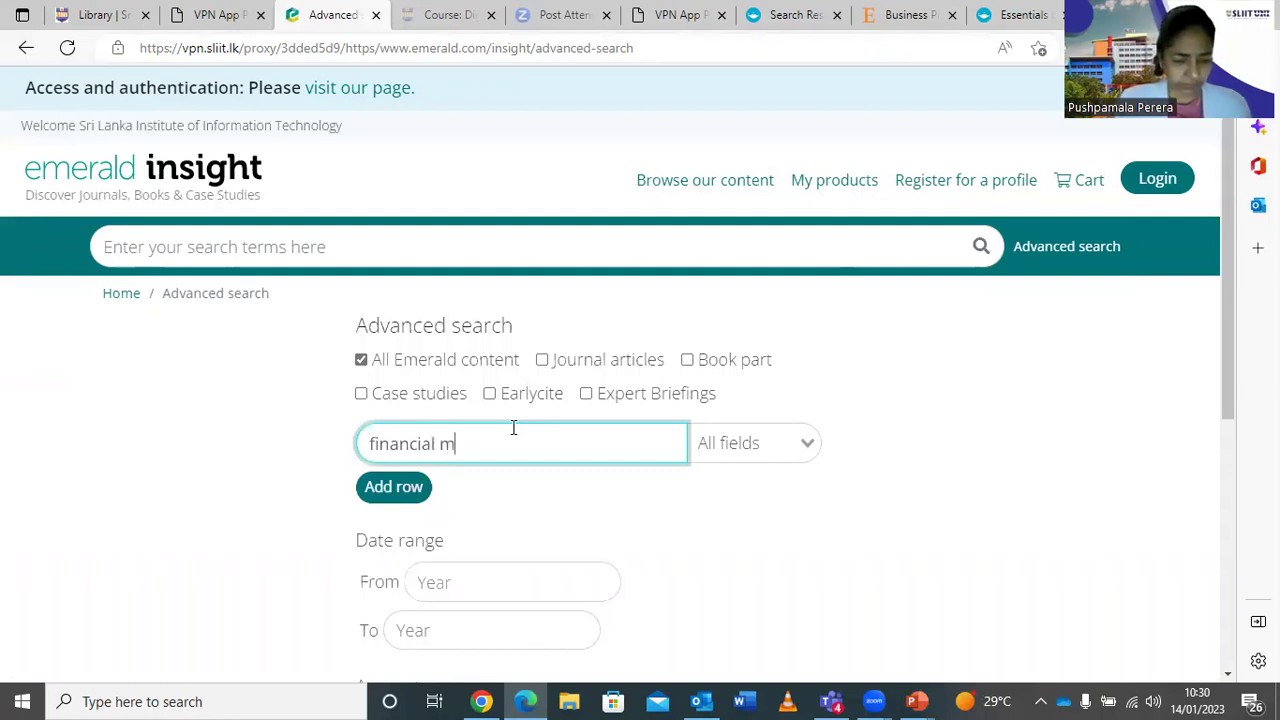
type("arketing")
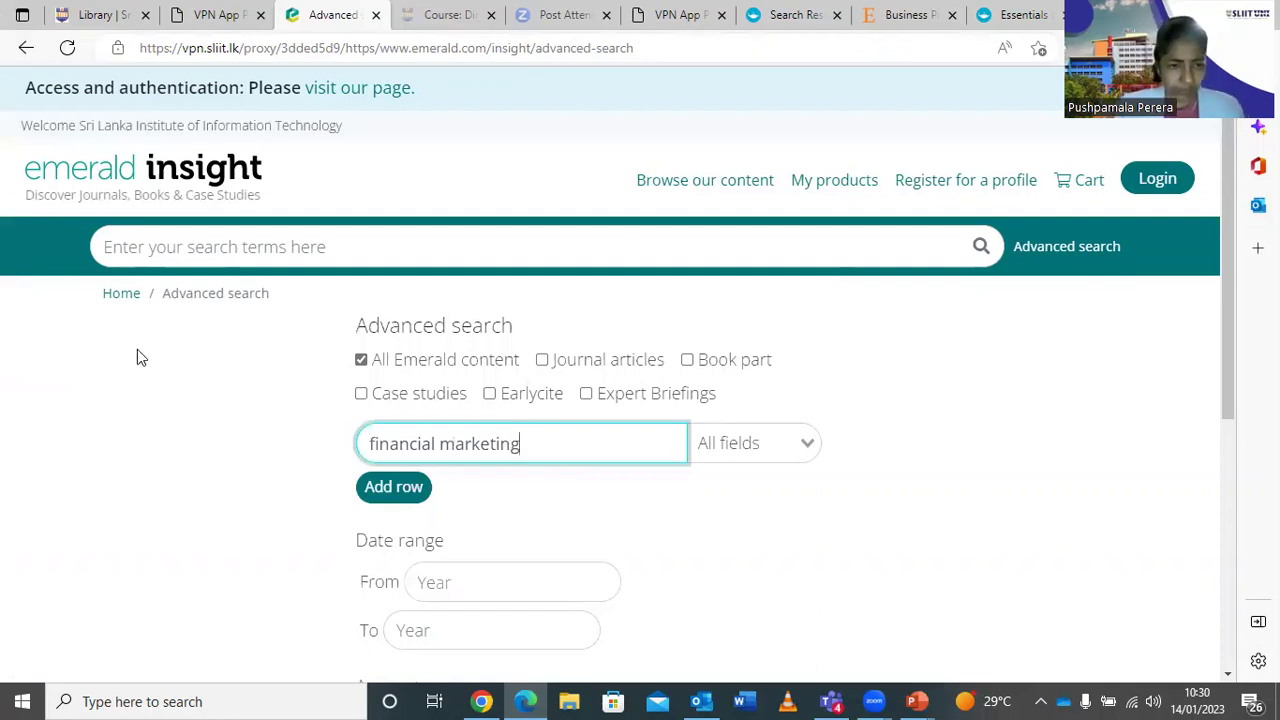
Add a second AND row with the term 'risk management'.
left_click(388, 488)
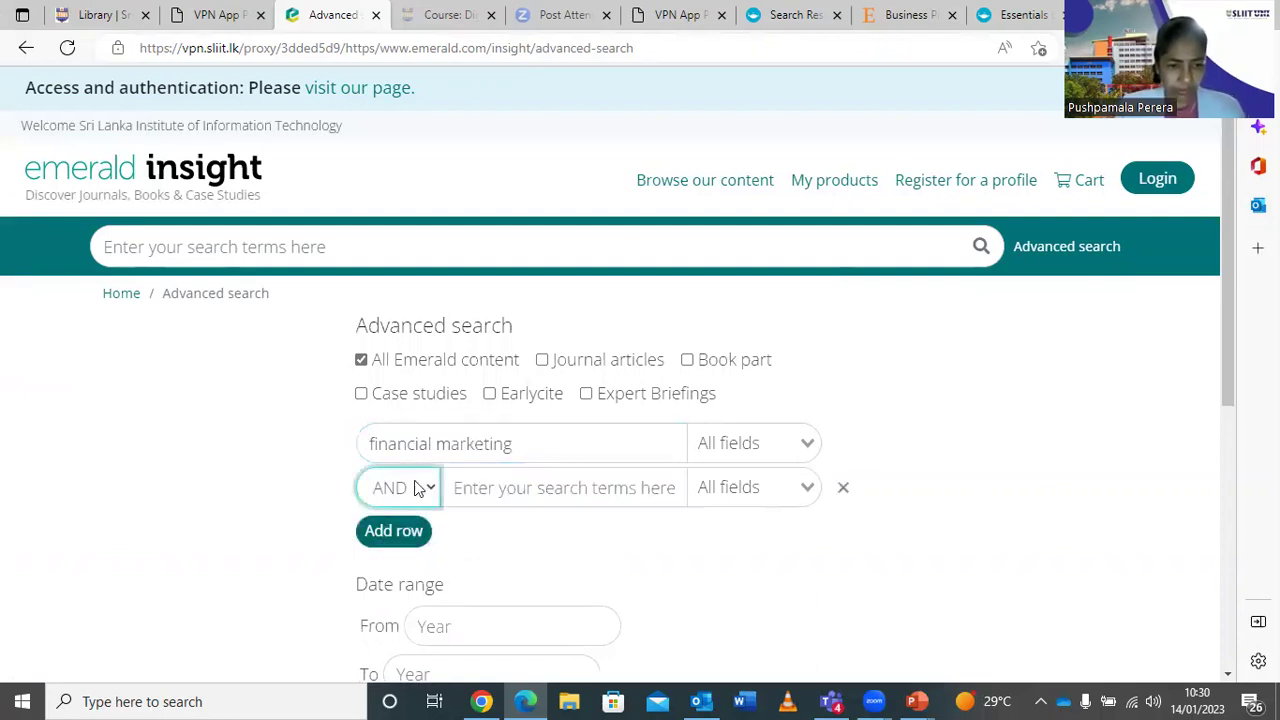
left_click(510, 493)
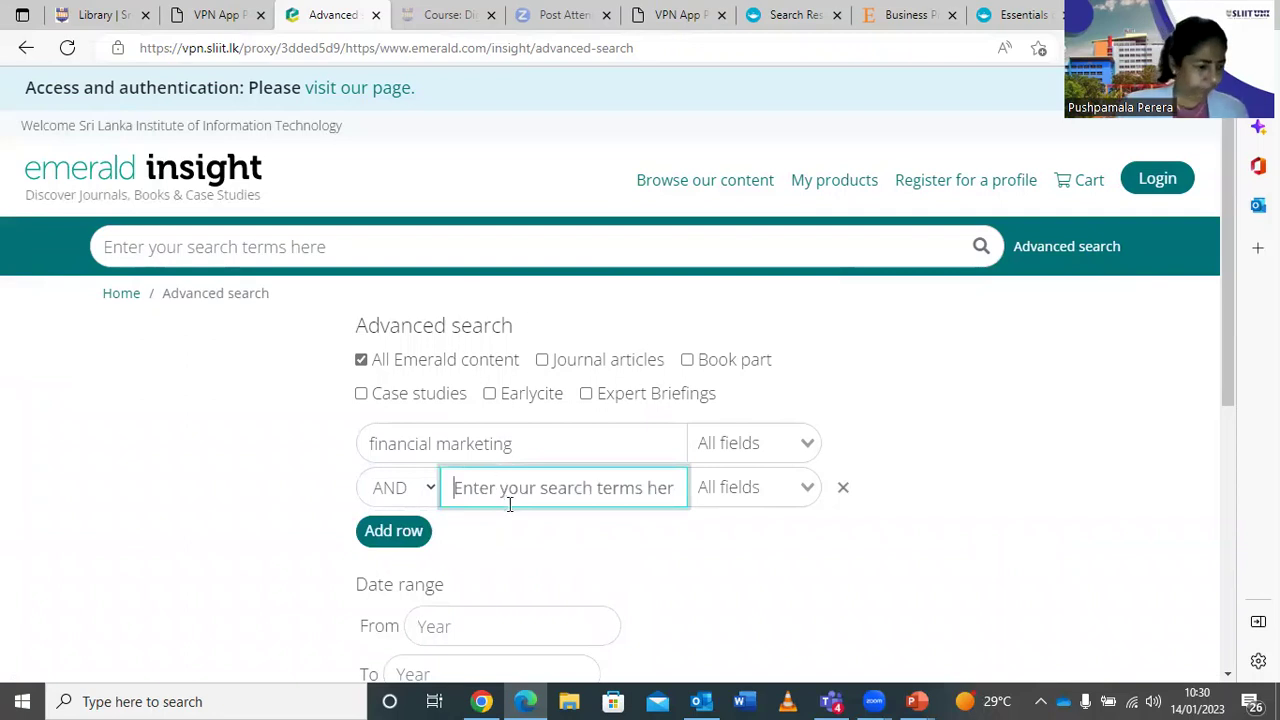
type("r")
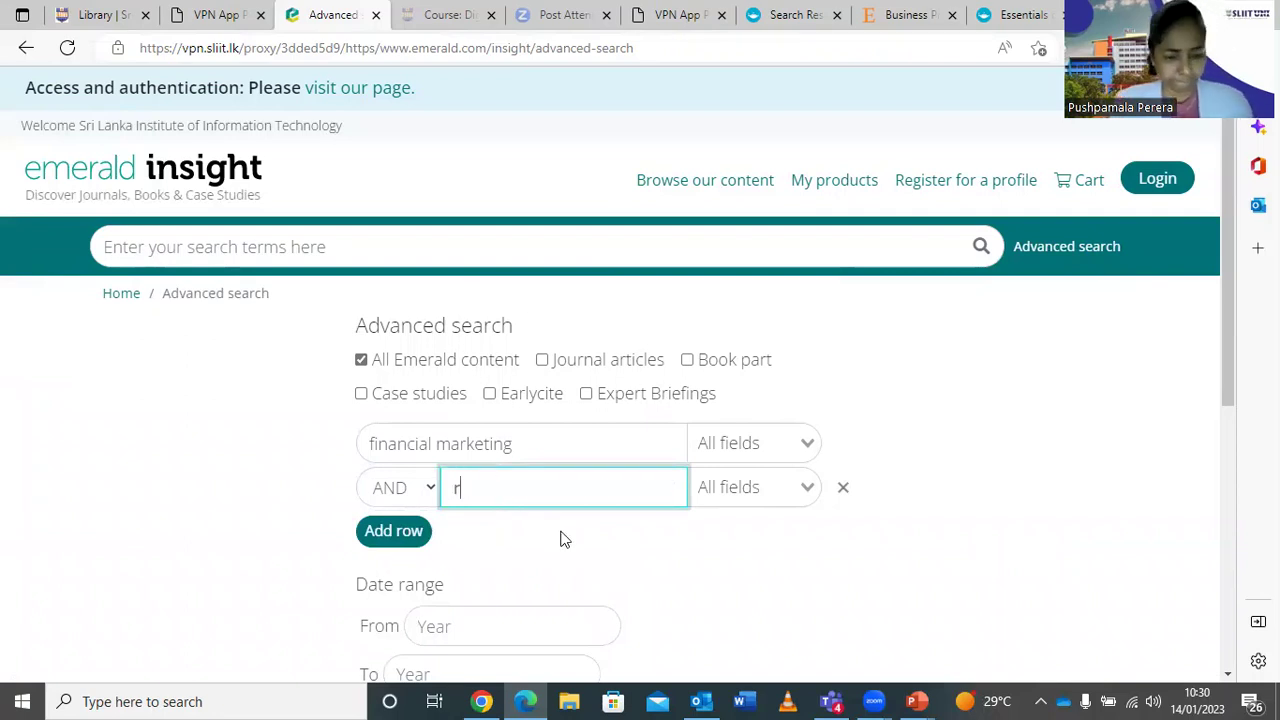
type("isk ma")
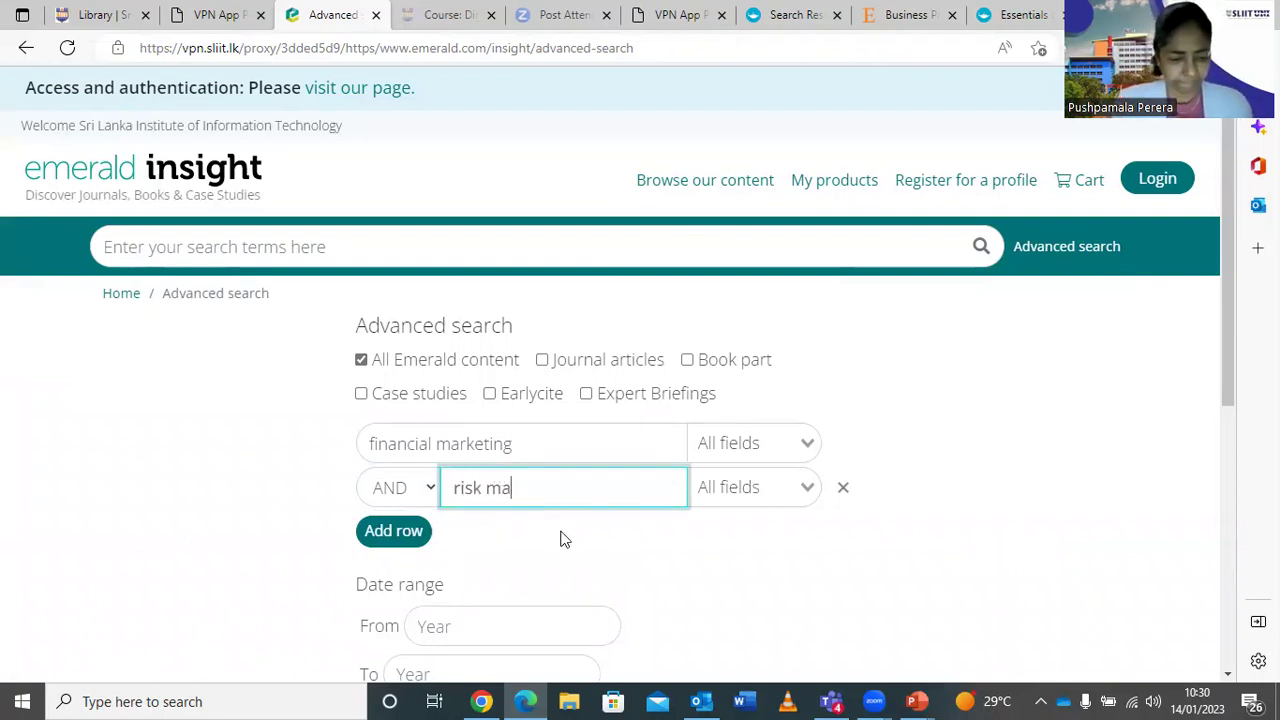
type("nagement")
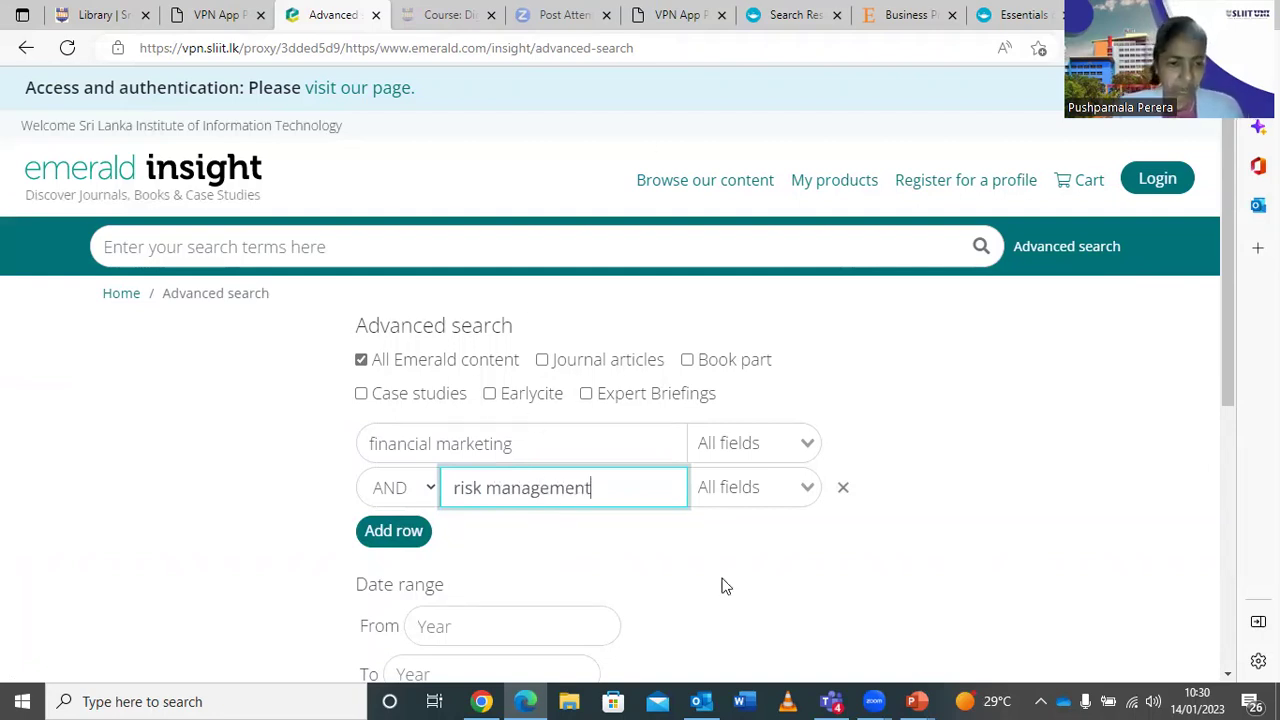
Add a third row using AND with the term 'Asia'.
left_click(392, 533)
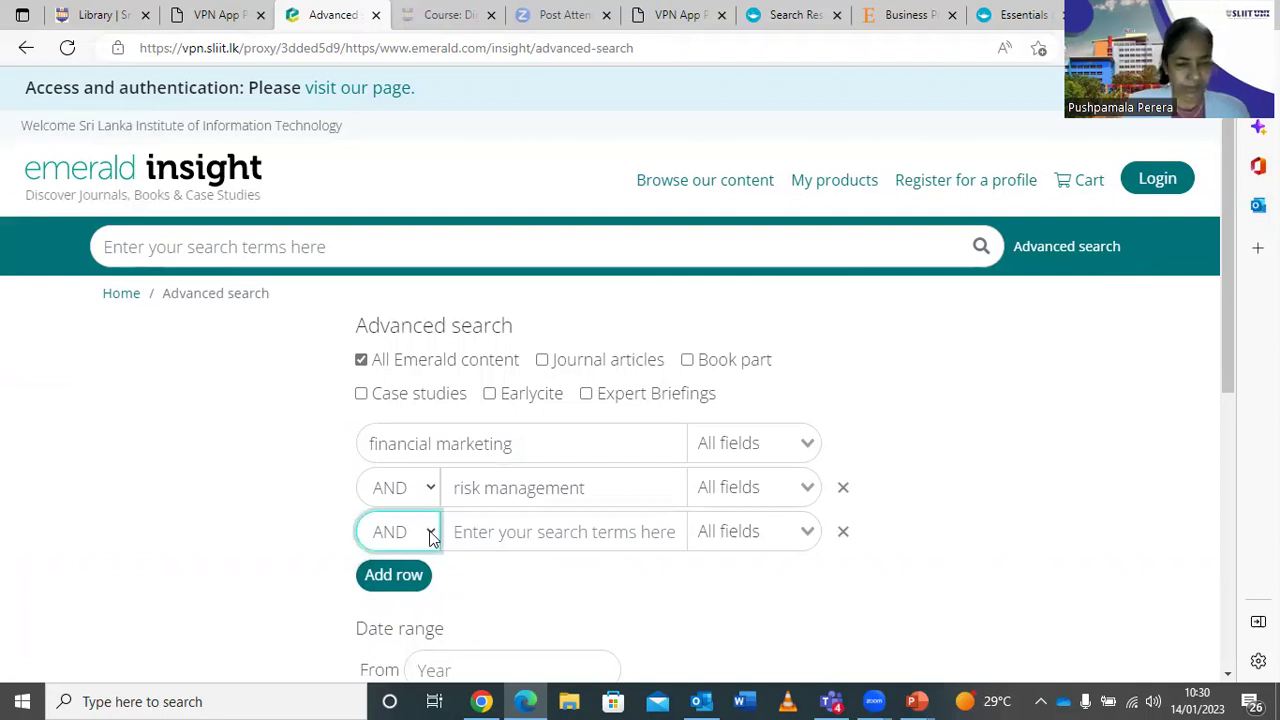
left_click(432, 537)
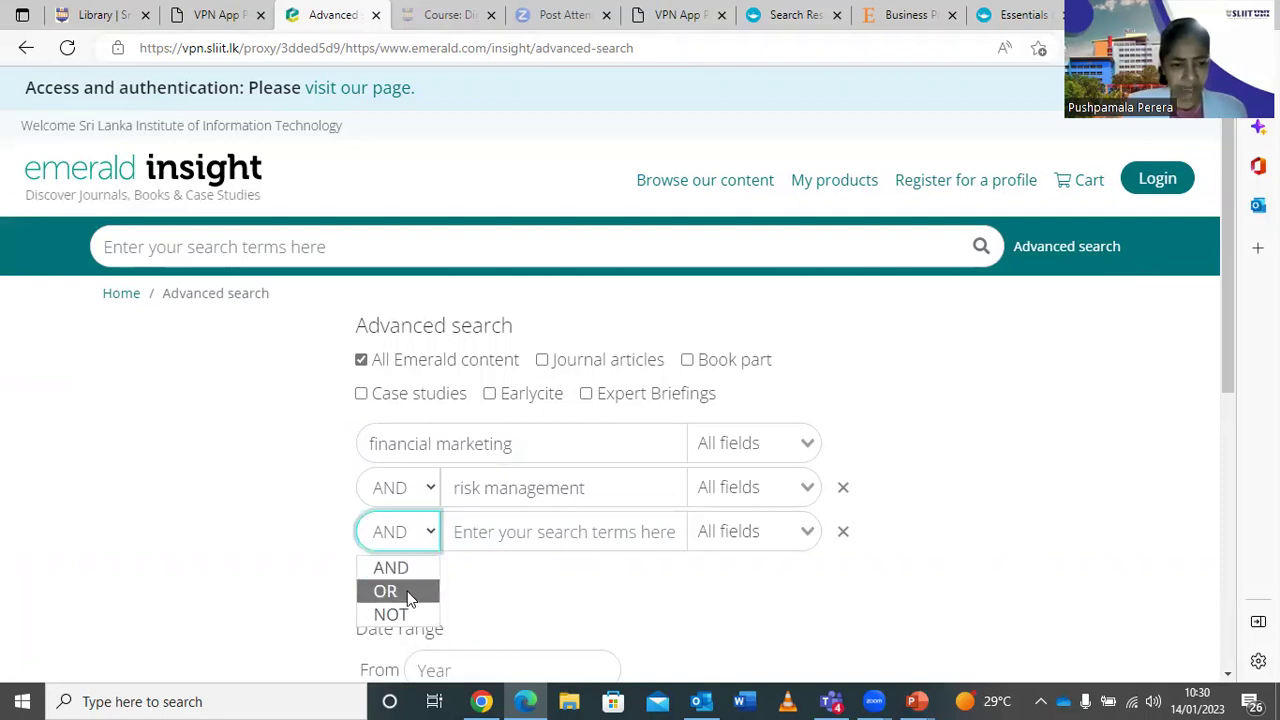
left_click(458, 531)
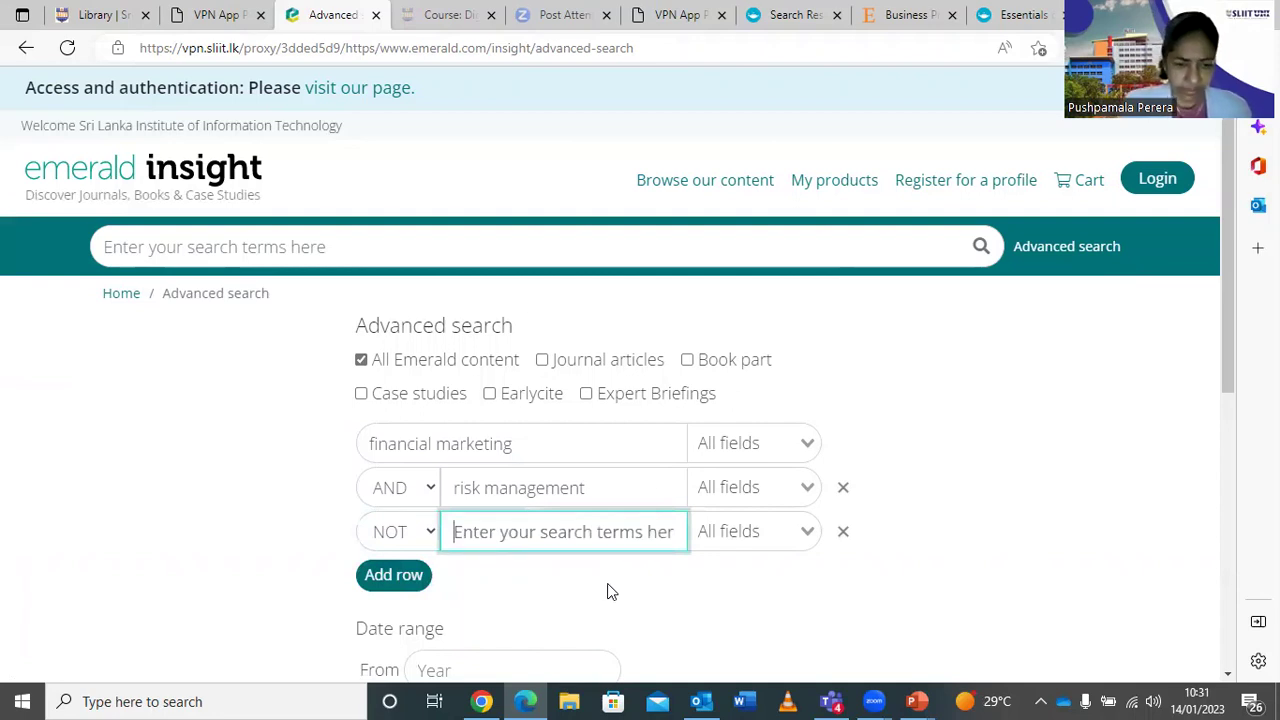
left_click(432, 538)
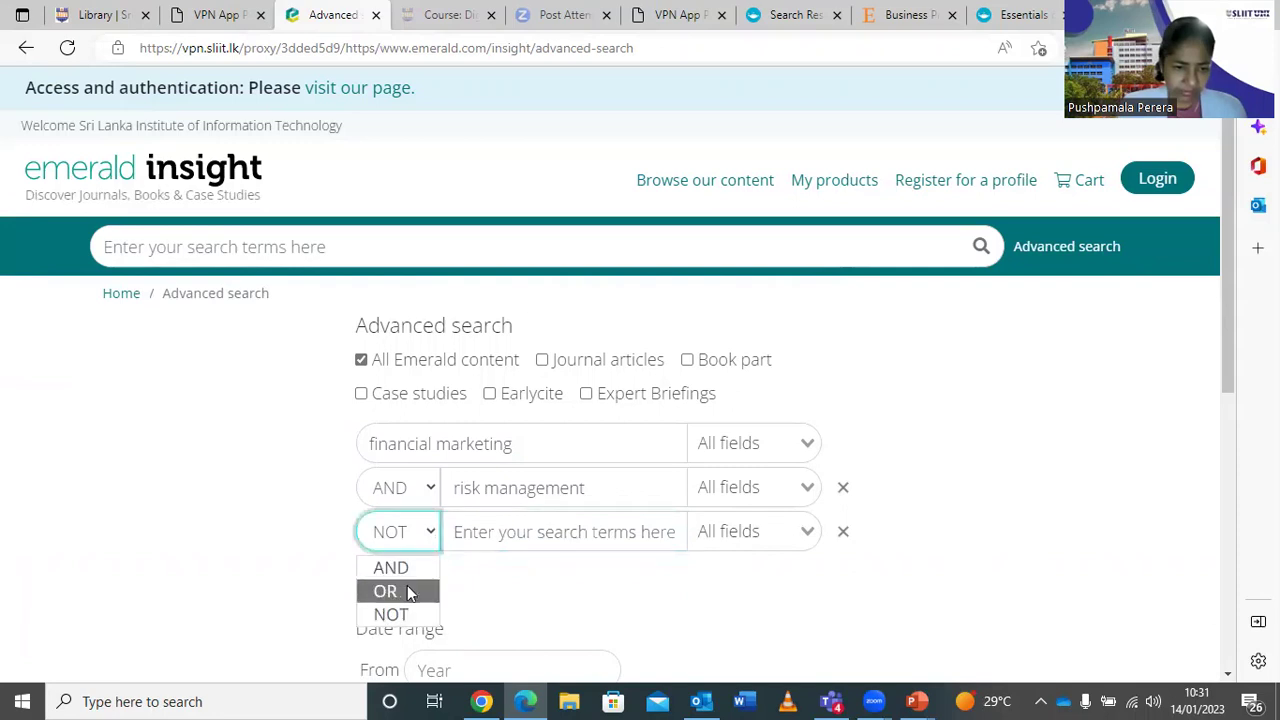
left_click(400, 568)
left_click(497, 533)
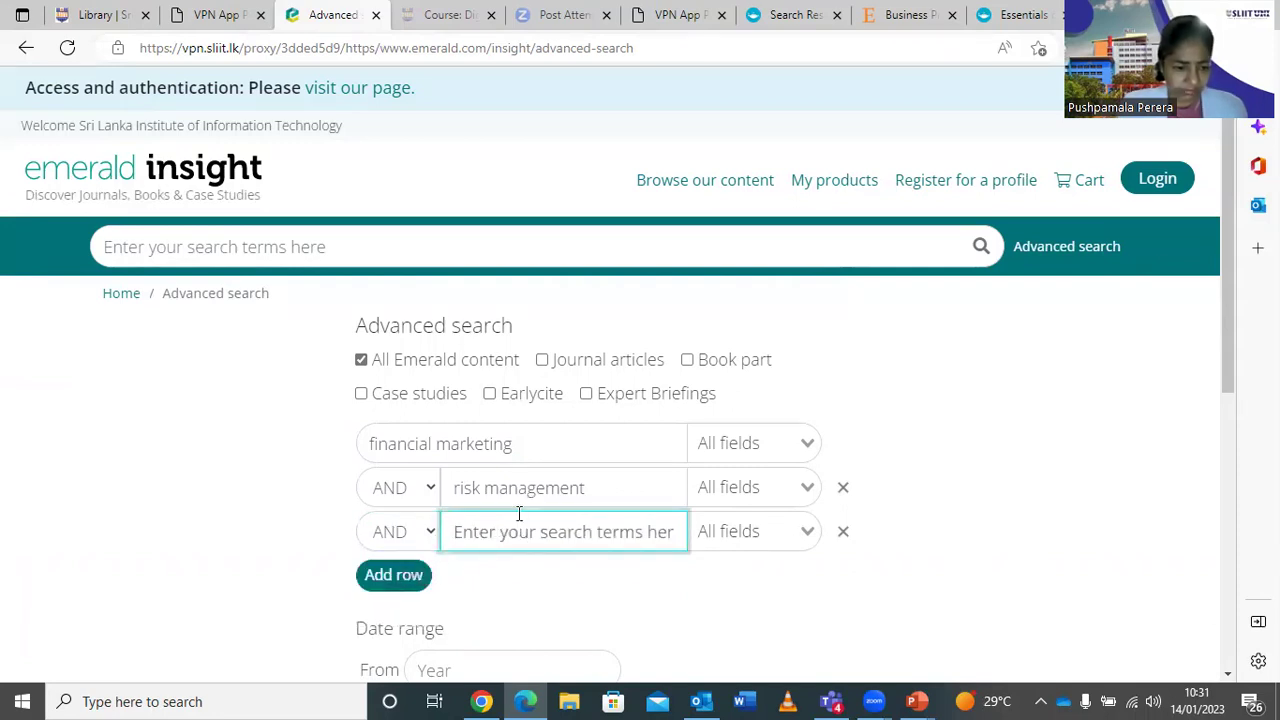
type("Asia")
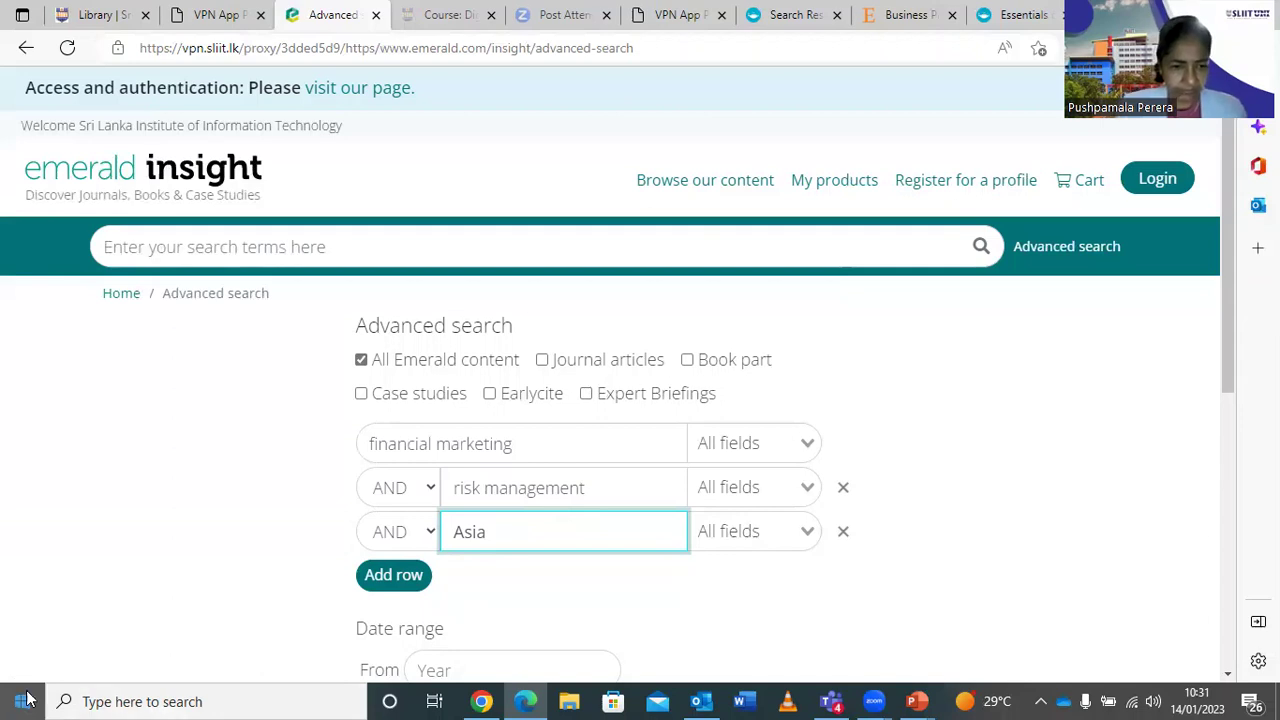
Add a fourth row set to NOT with the term 'India'.
left_click(397, 578)
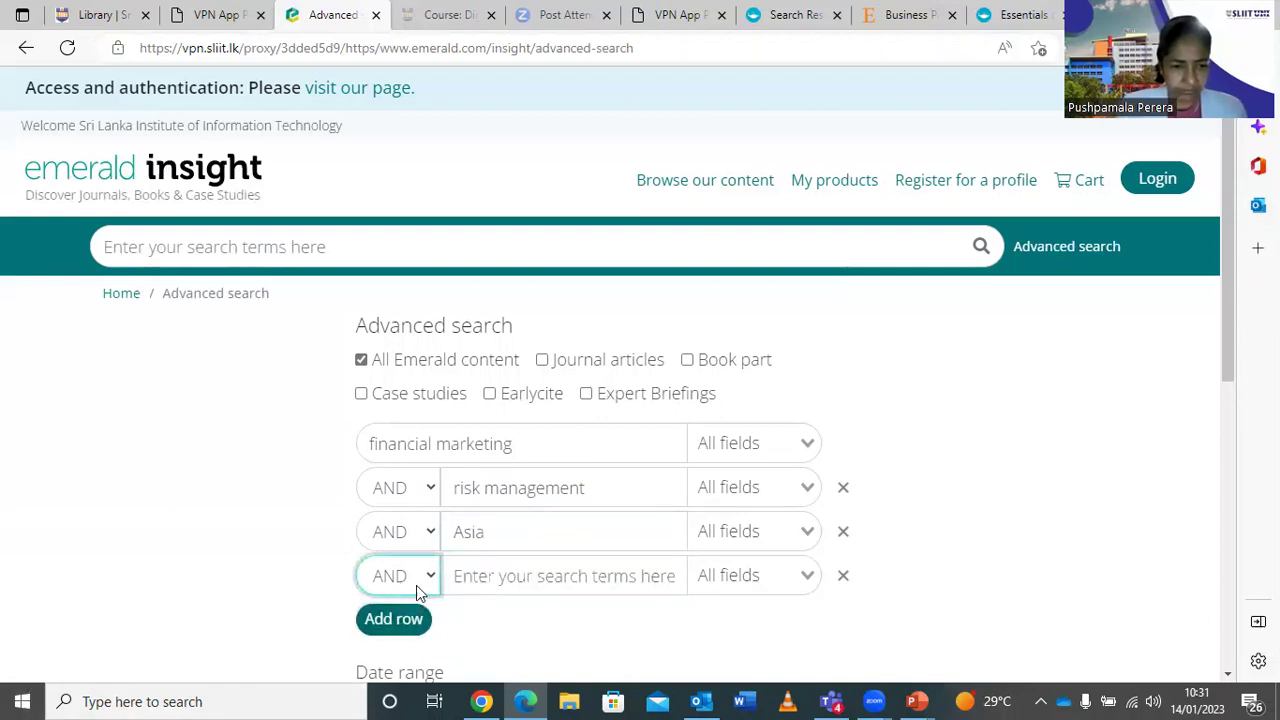
left_click(418, 580)
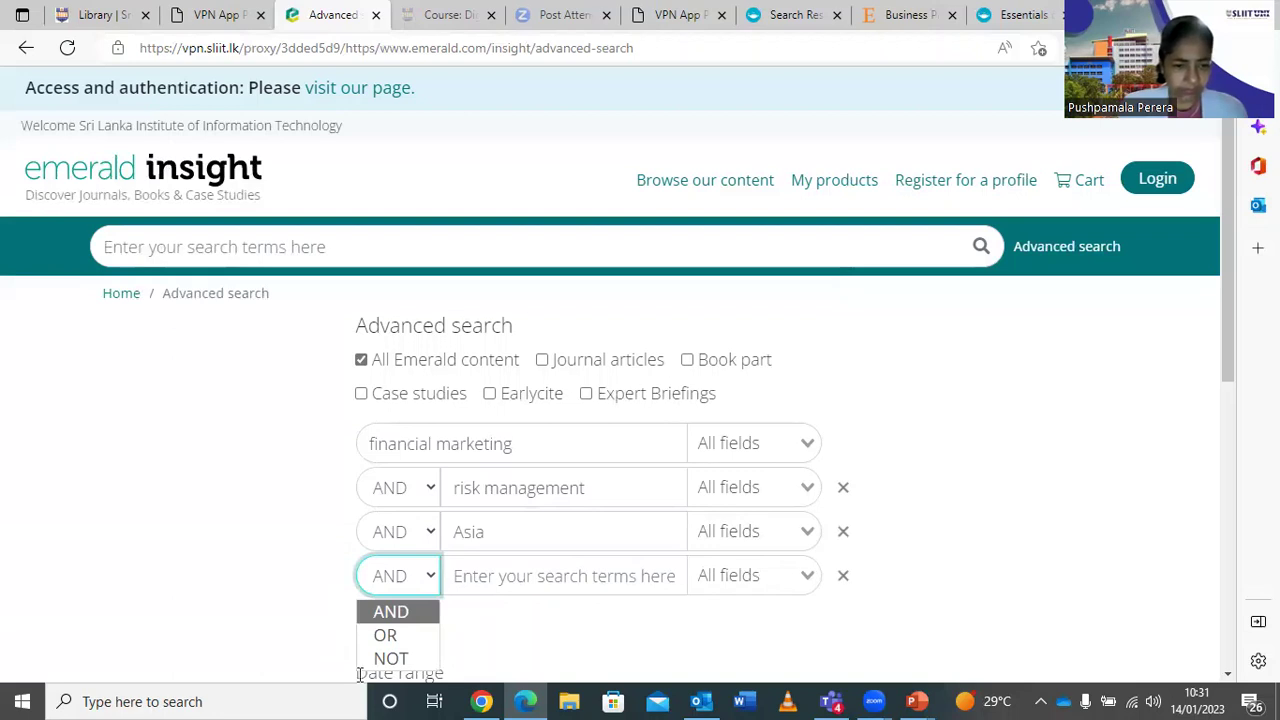
key("Down")
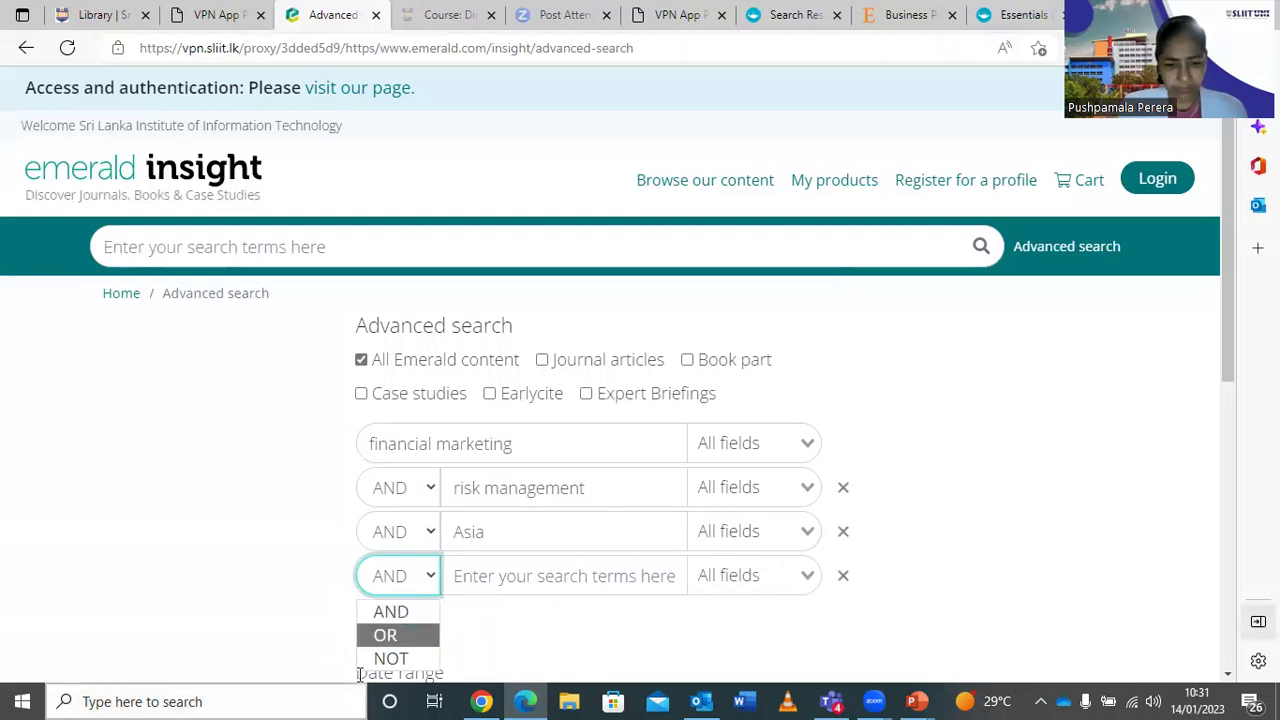
left_click(407, 659)
left_click(485, 575)
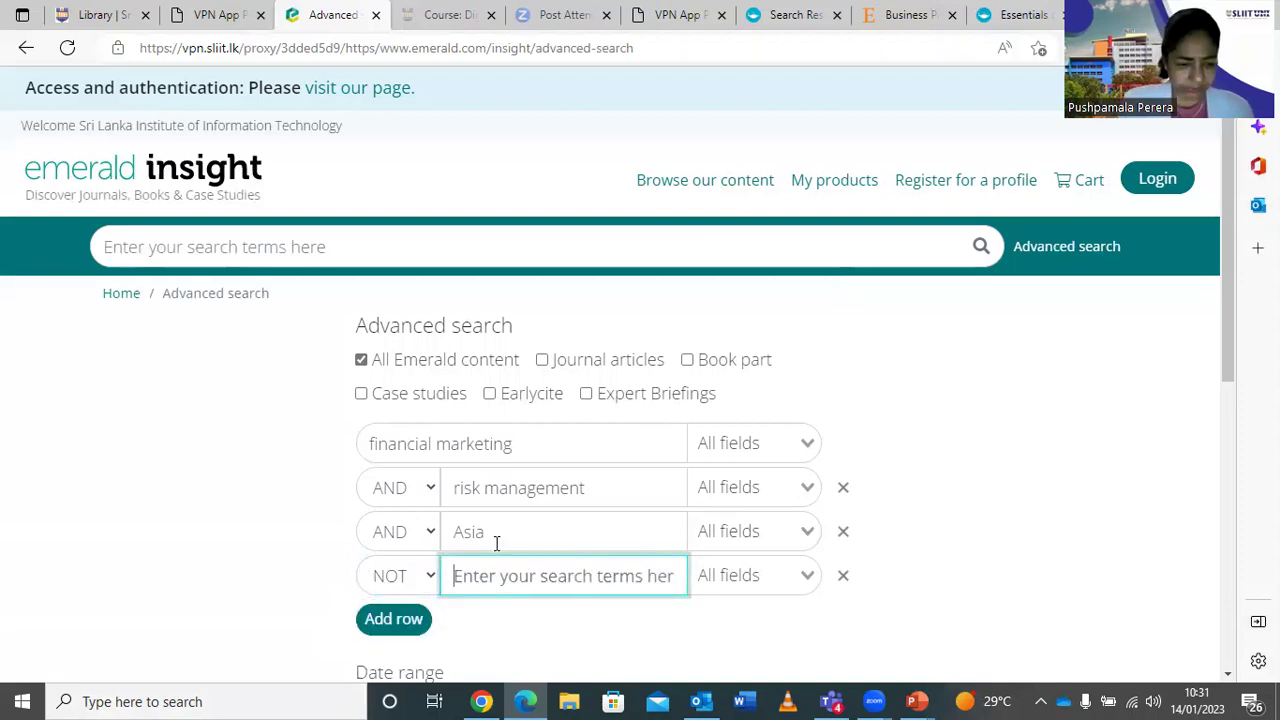
type("India")
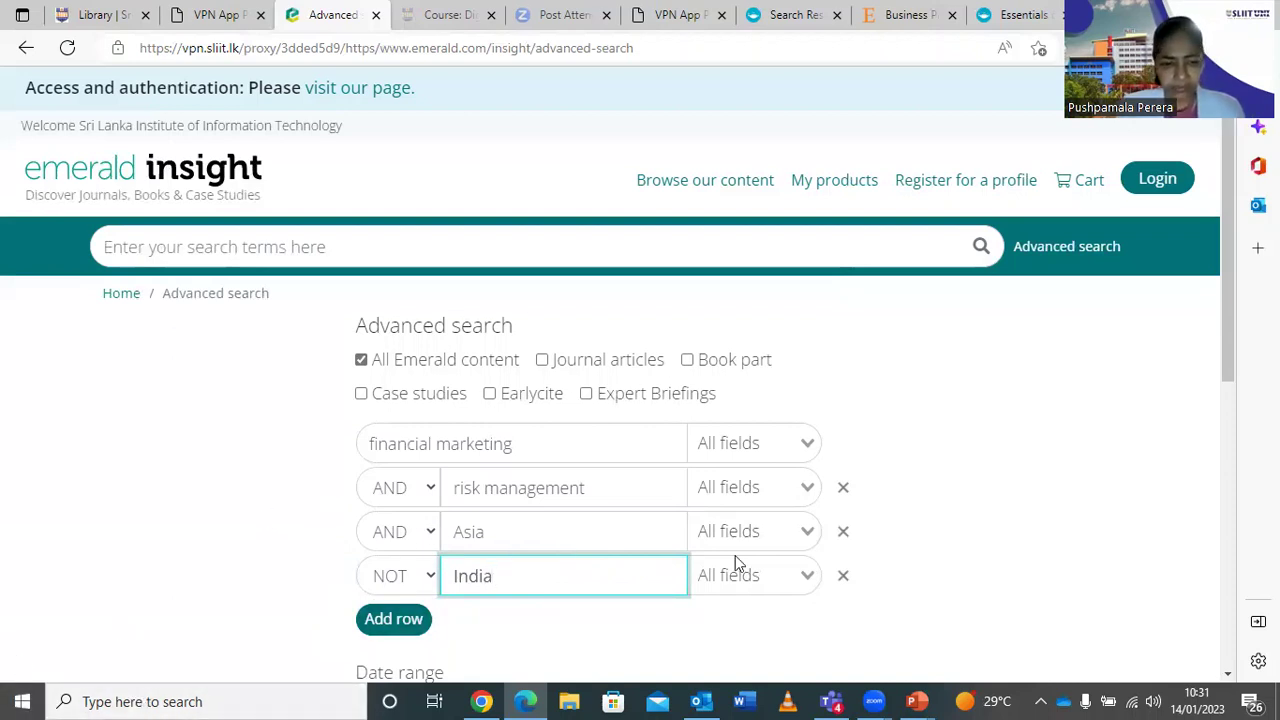
Submit the combined advanced search and dismiss the Cortana pop-up covering the results.
key("Return")
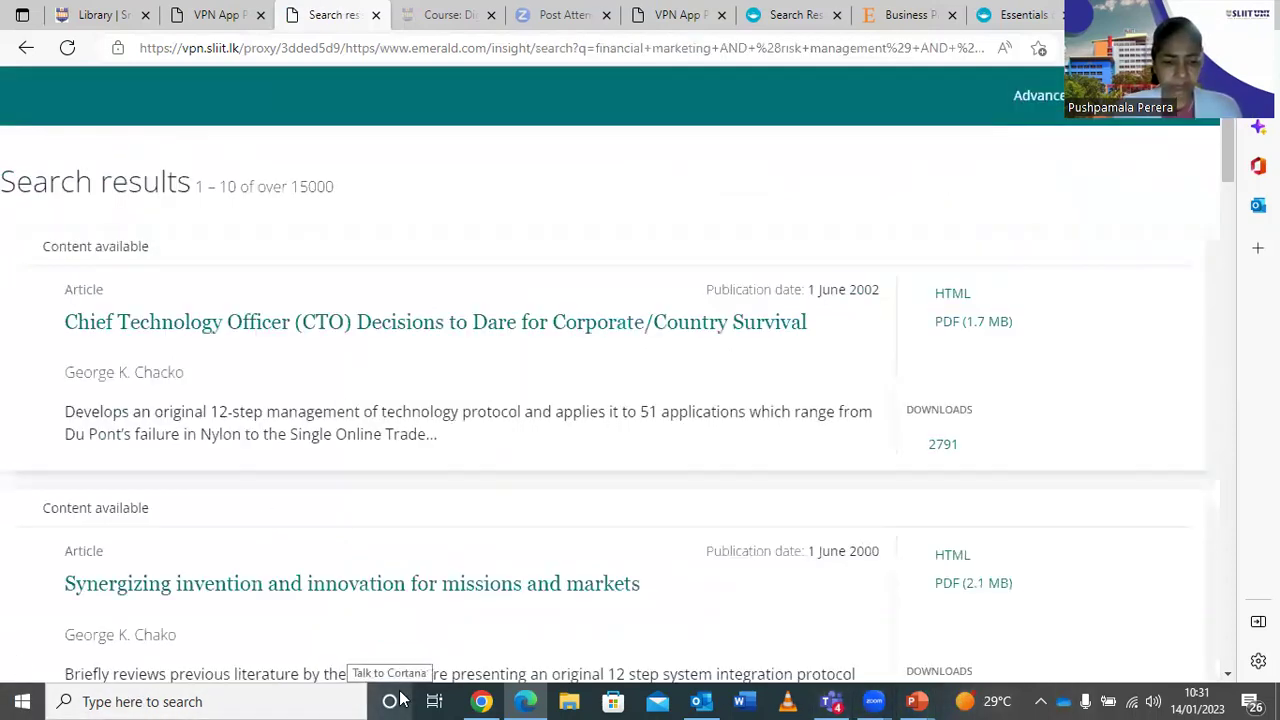
left_click(400, 699)
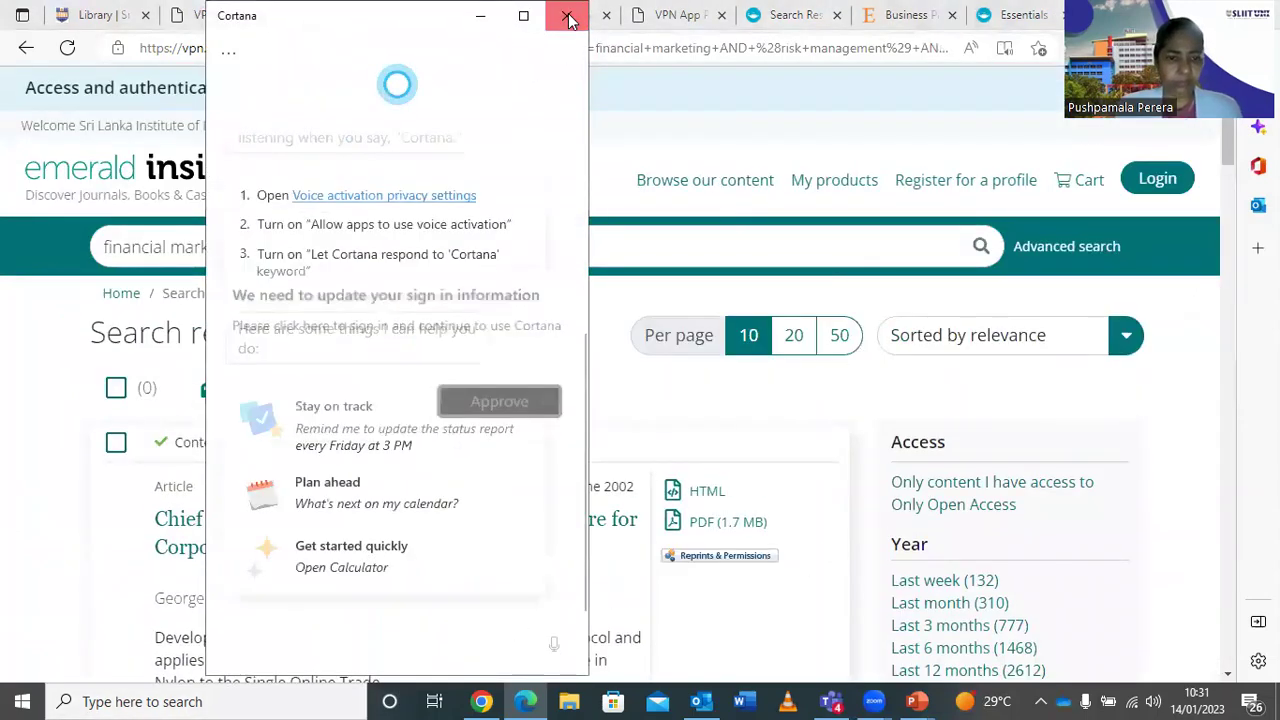
left_click(567, 18)
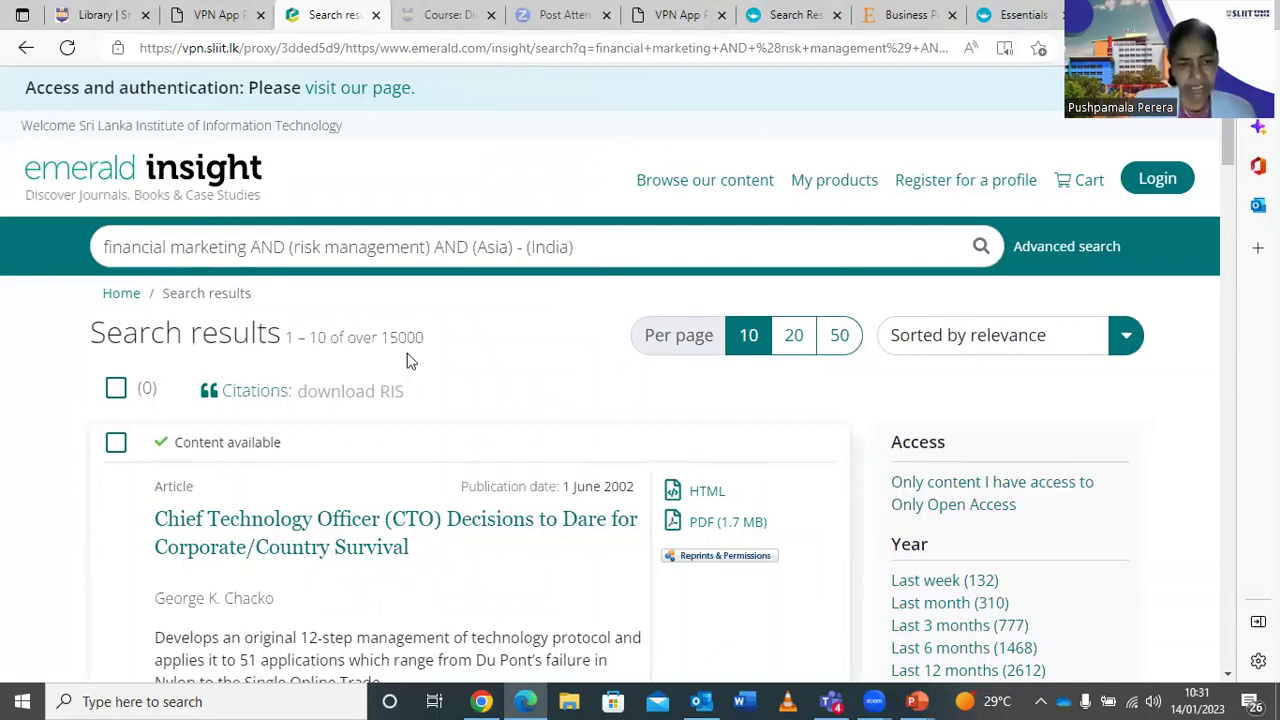
scroll(730, 453, "down", 1)
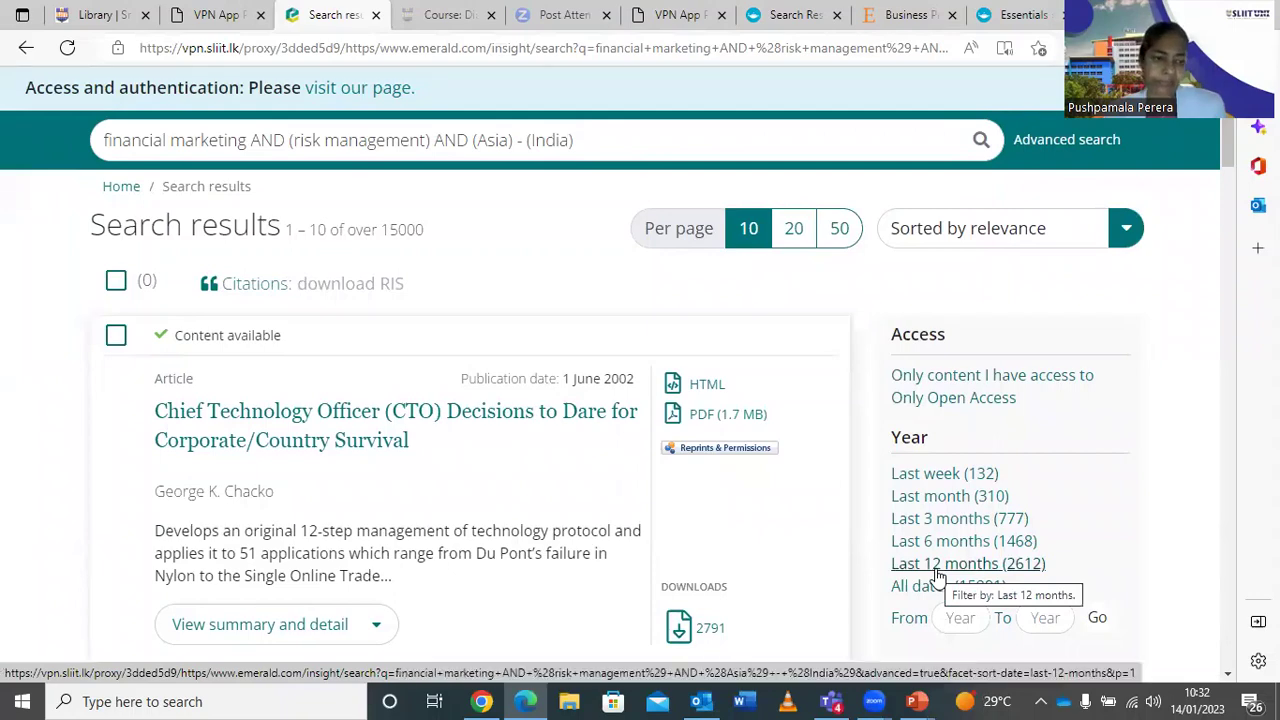
Filter the results to the last 12 months, browse them, then return to the VPN portal tab.
left_click(937, 568)
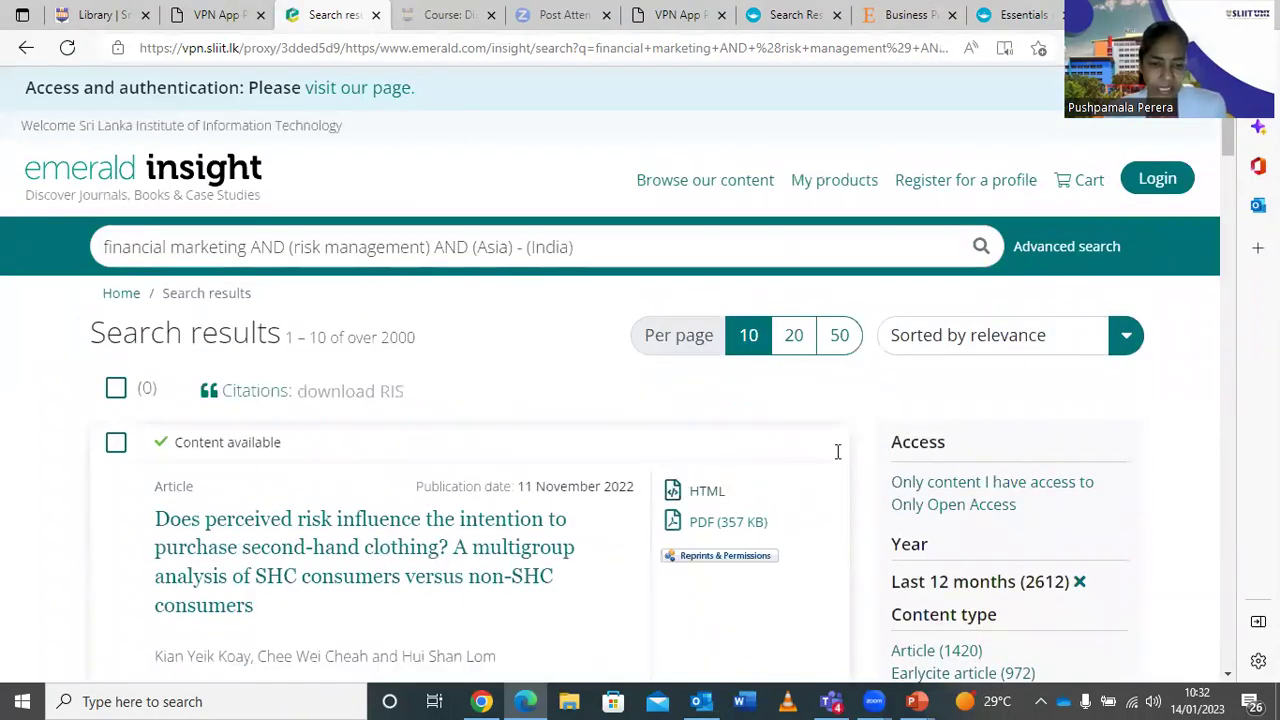
scroll(894, 432, "down", 6)
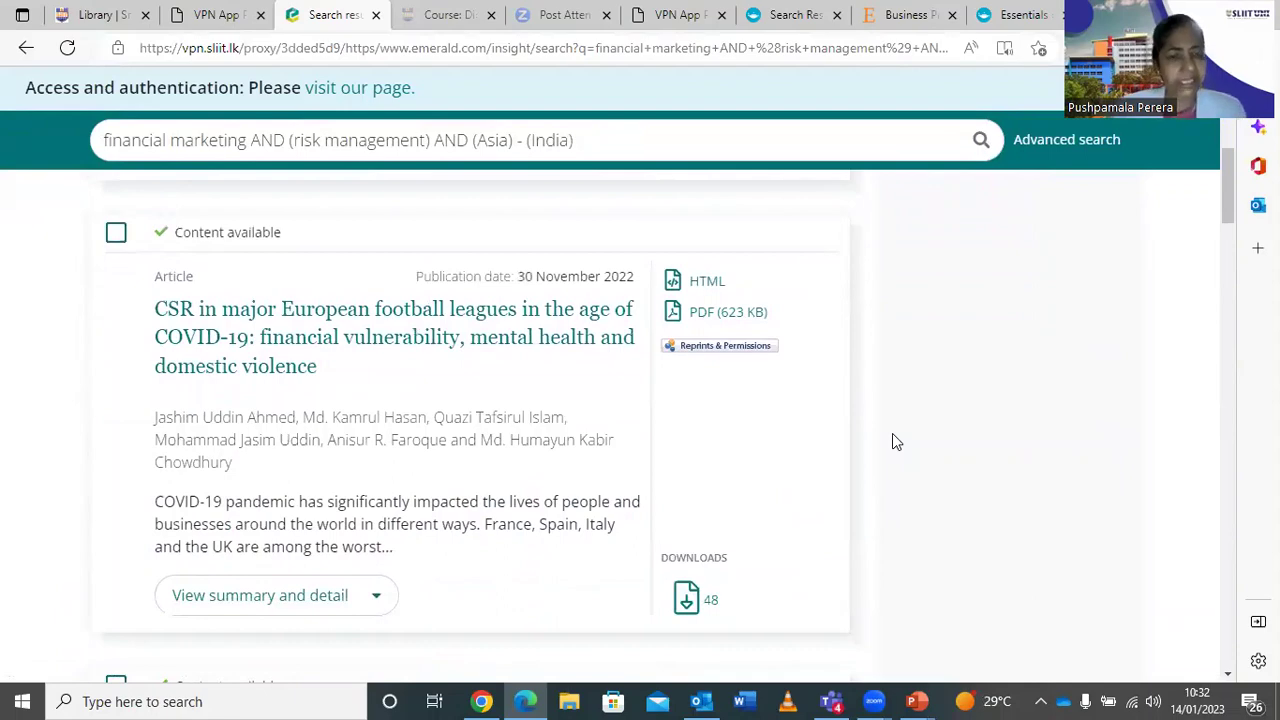
scroll(894, 436, "down", 4)
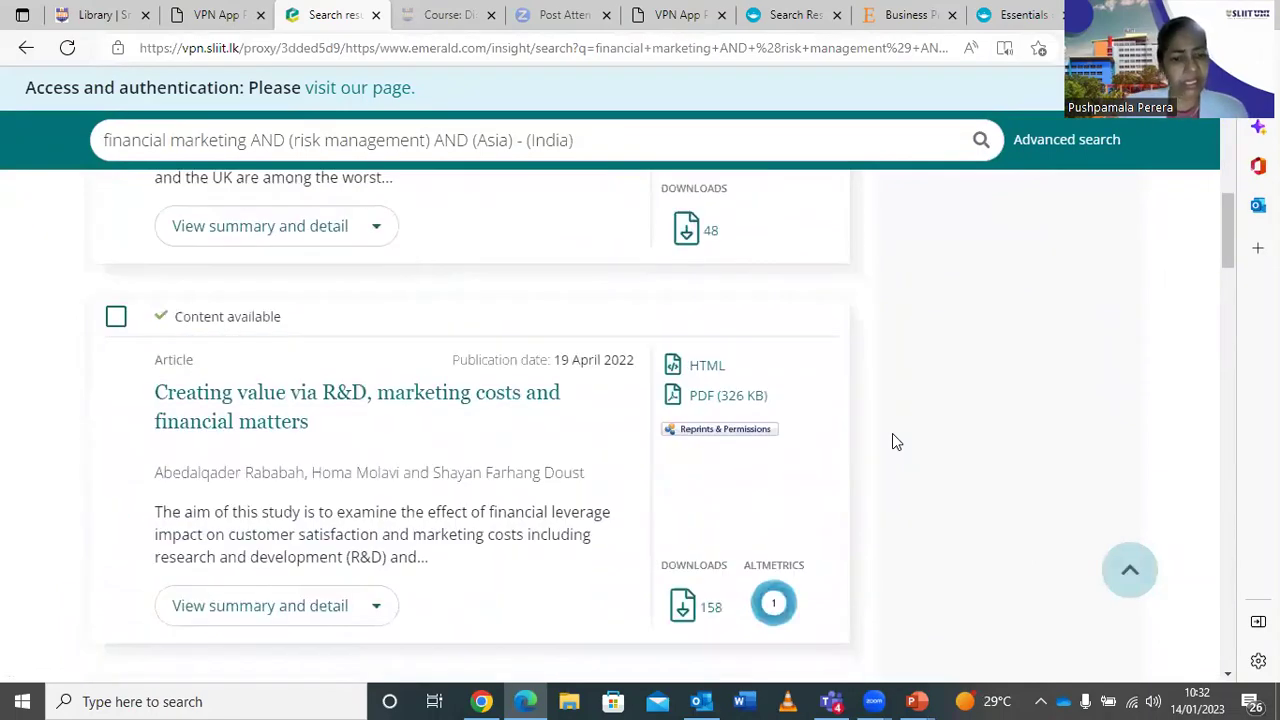
scroll(893, 436, "down", 4)
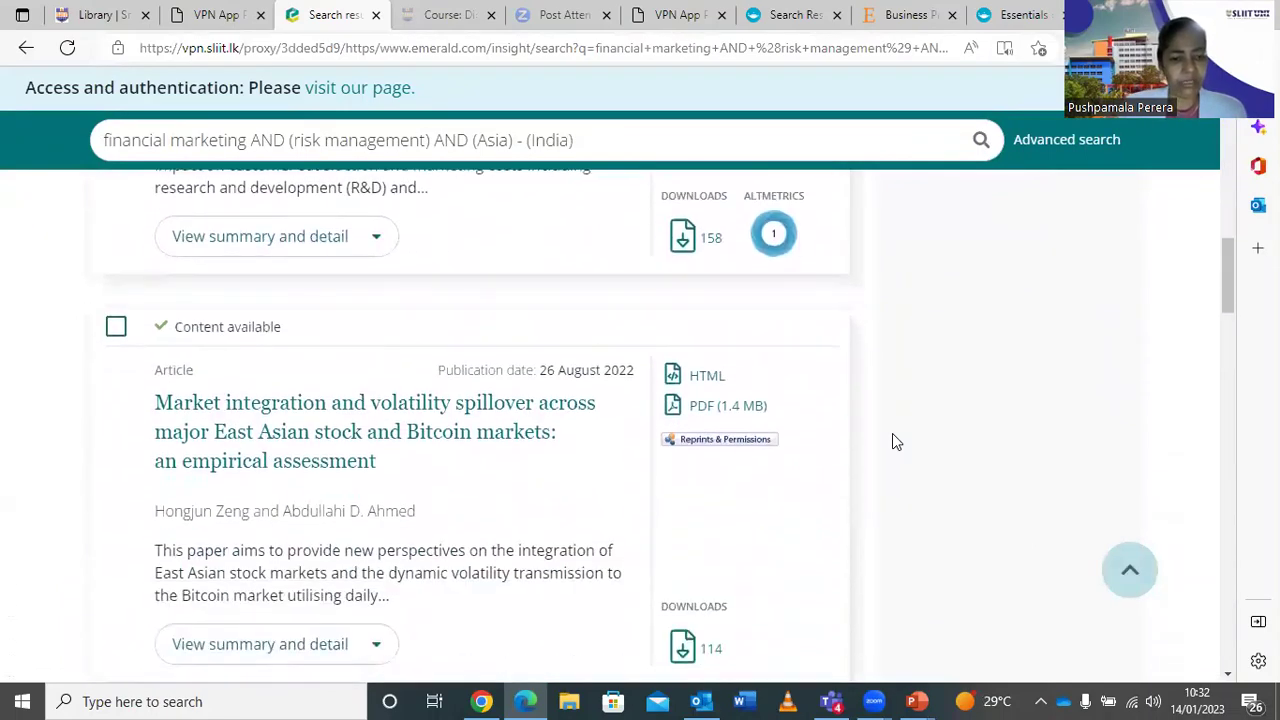
scroll(892, 433, "up", 10)
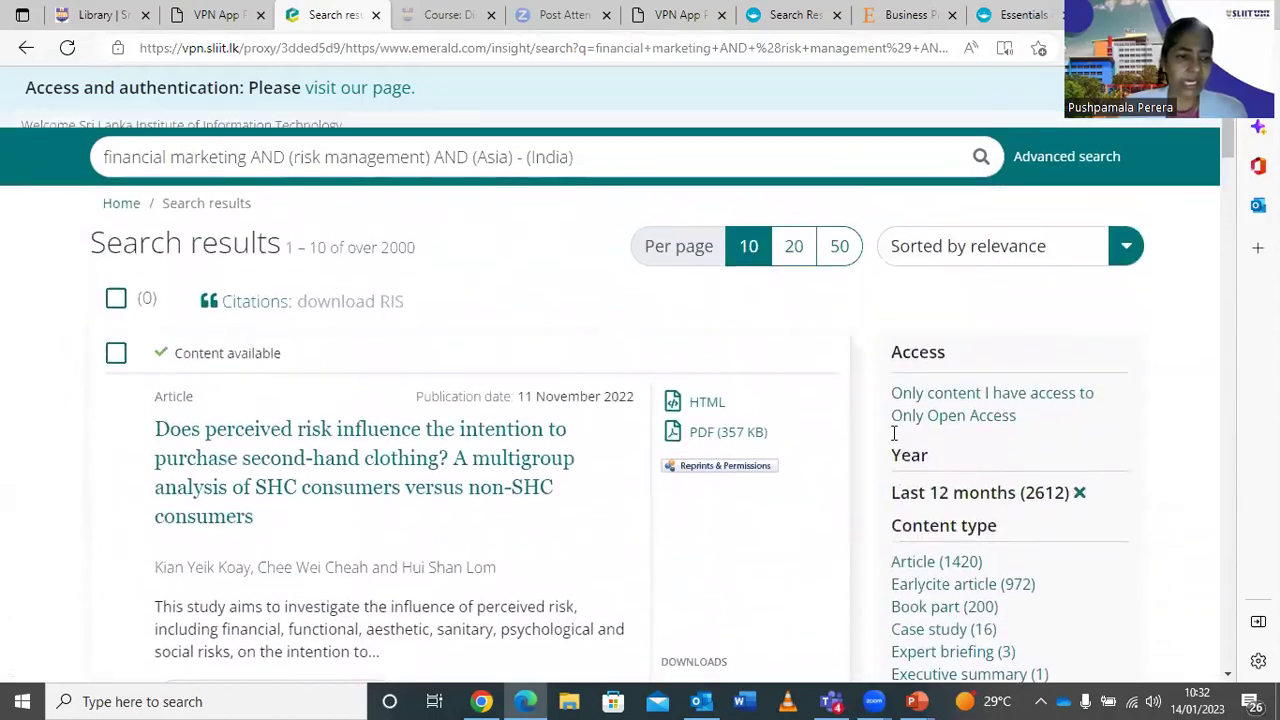
scroll(892, 433, "up", 2)
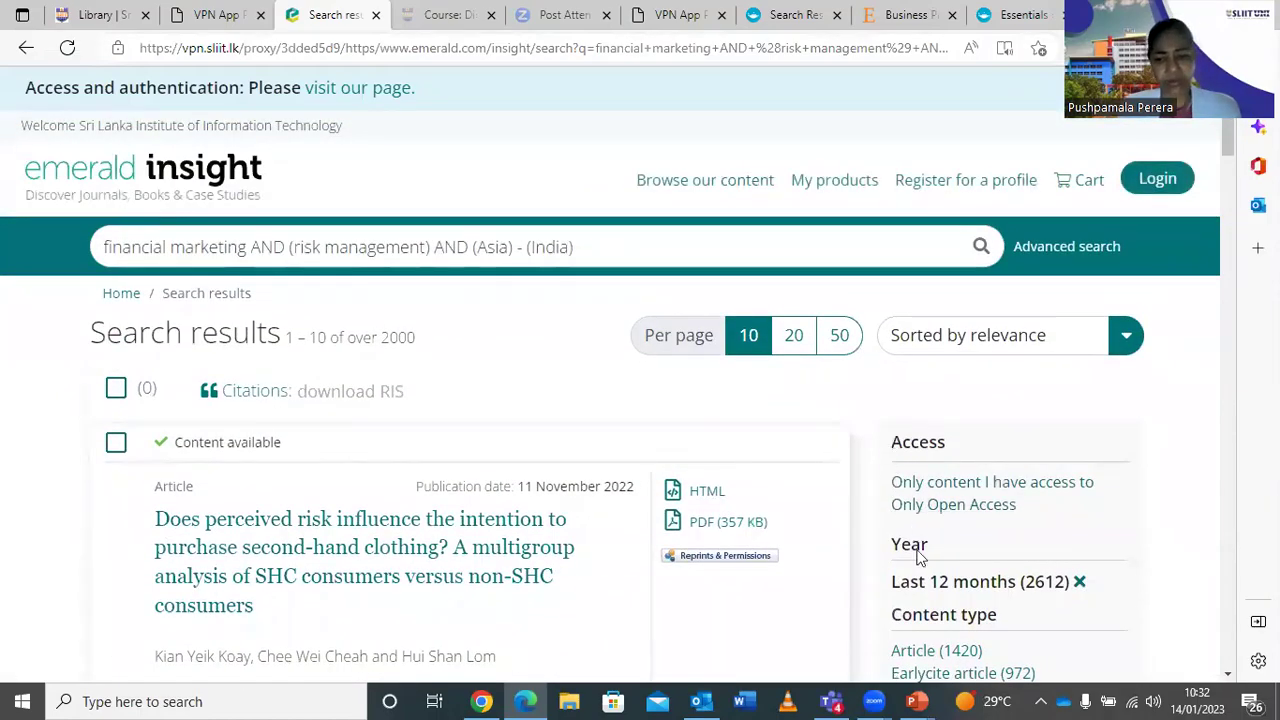
scroll(628, 559, "down", 3)
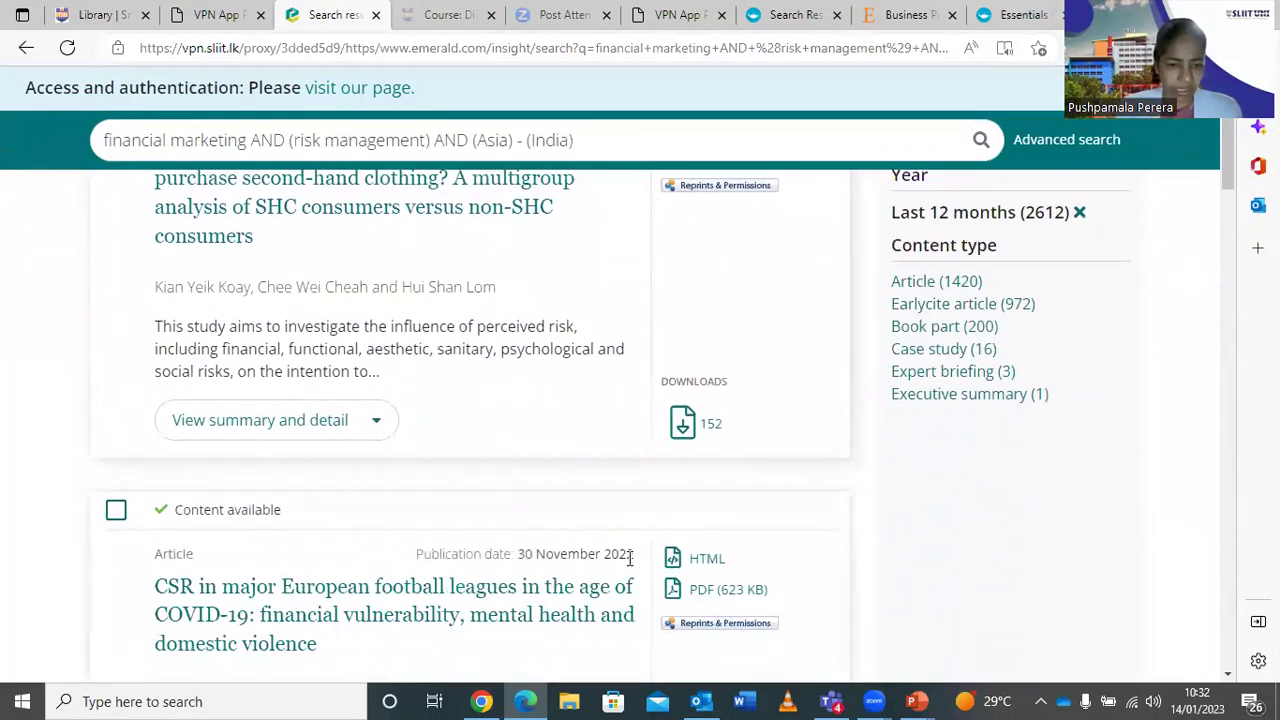
scroll(629, 559, "down", 5)
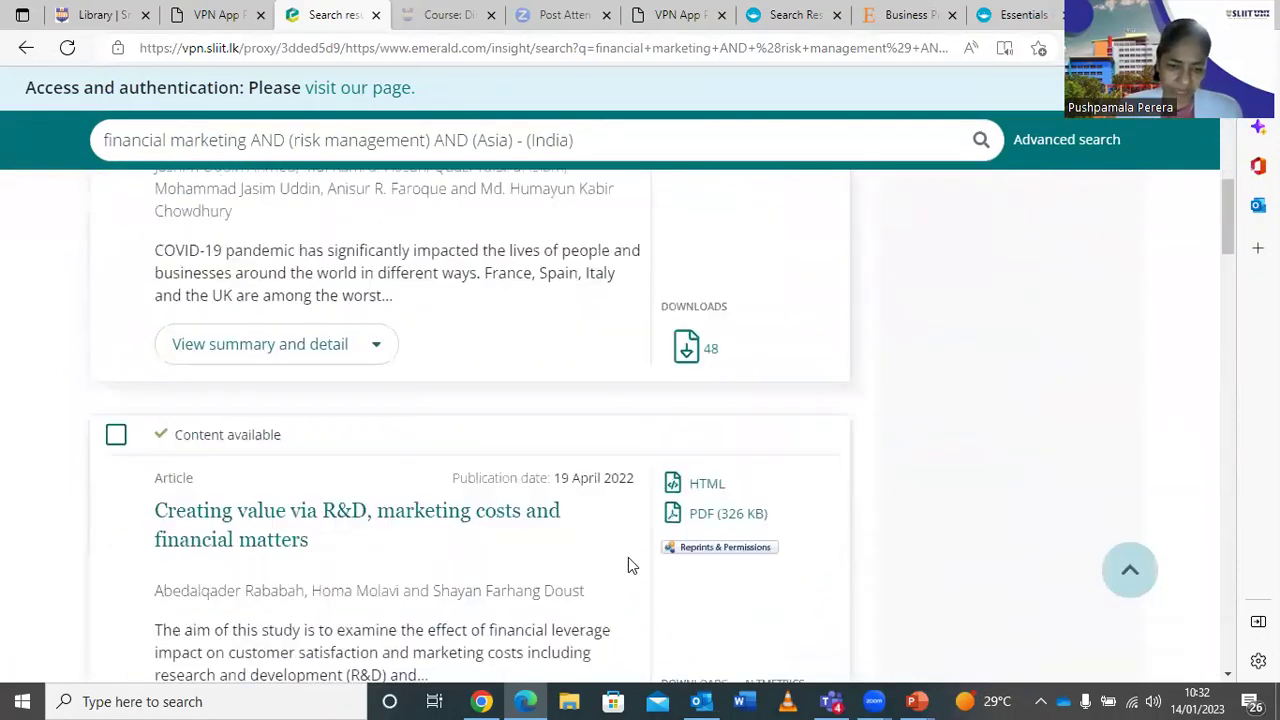
scroll(628, 557, "up", 8)
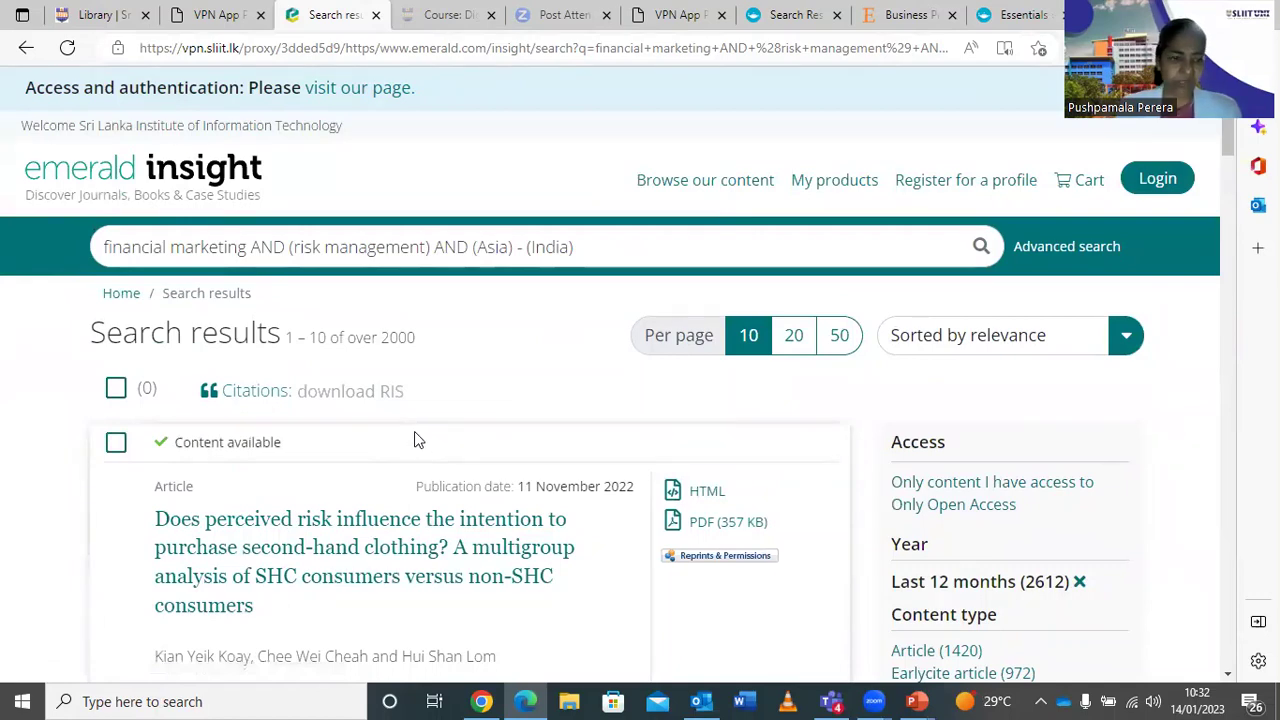
left_click(218, 15)
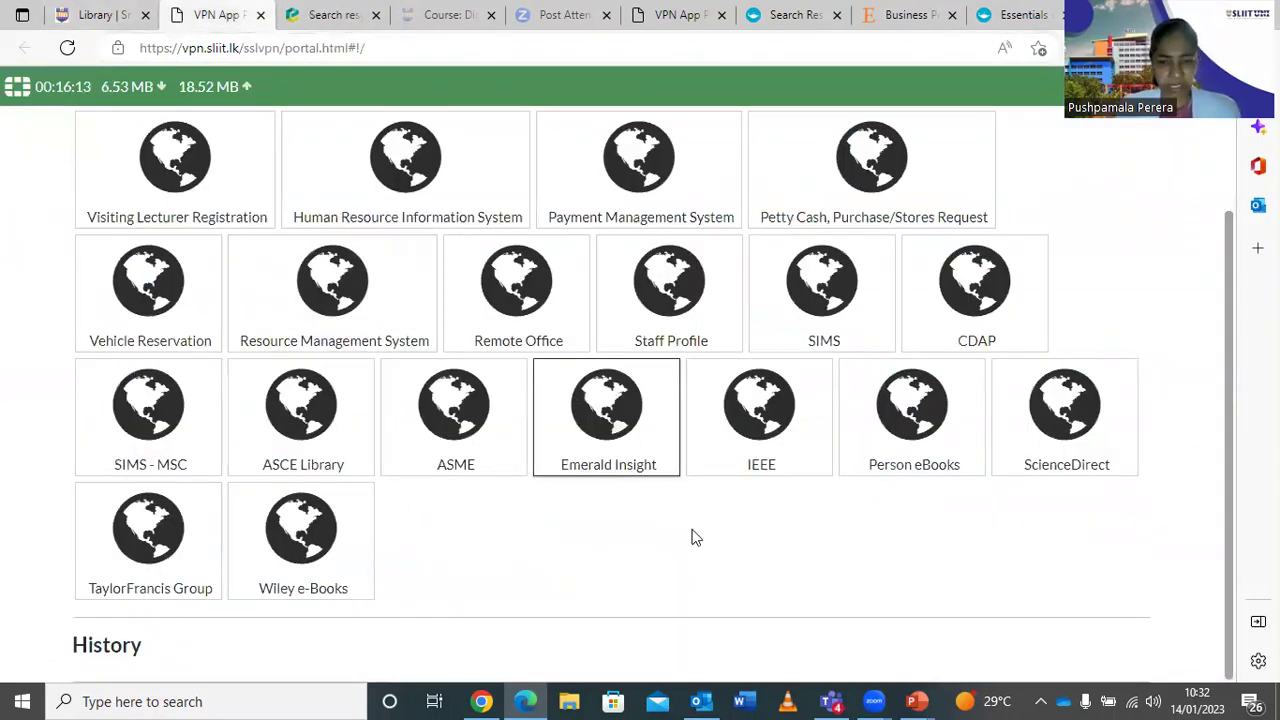
Launch IEEE Xplore from the IEEE tile in the VPN app portal.
left_click(797, 425)
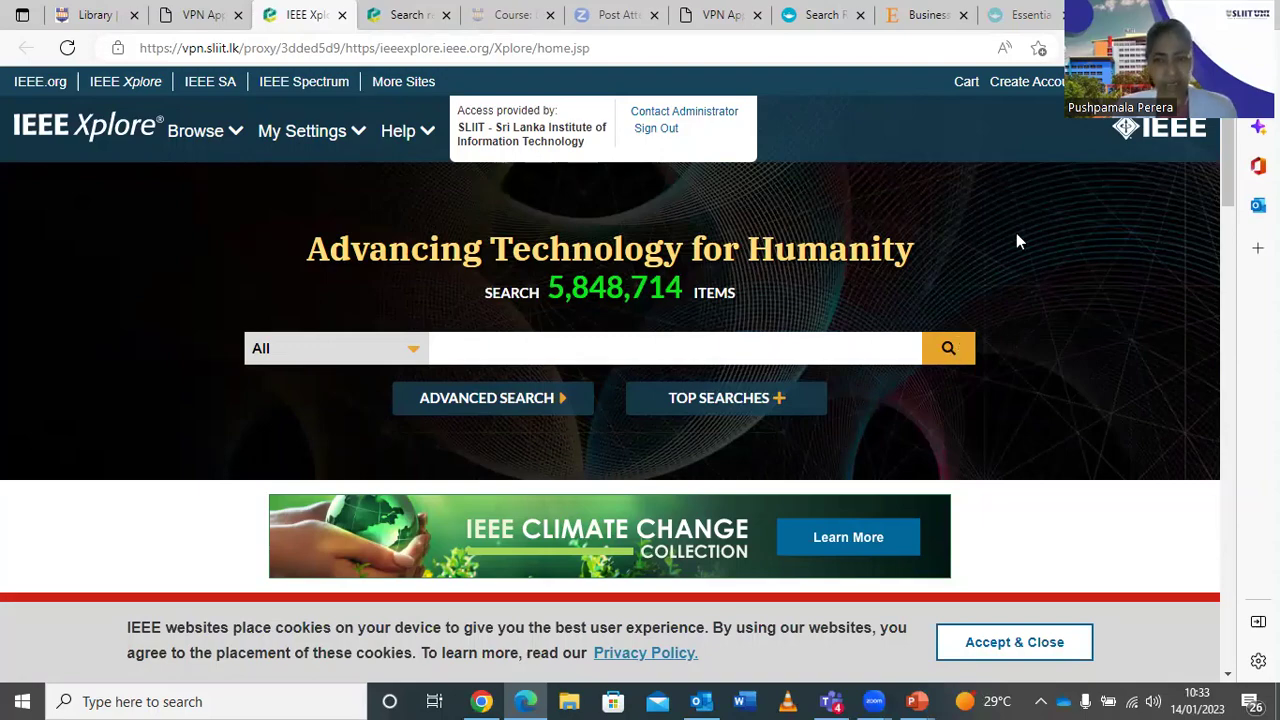
scroll(1016, 240, "down", 5)
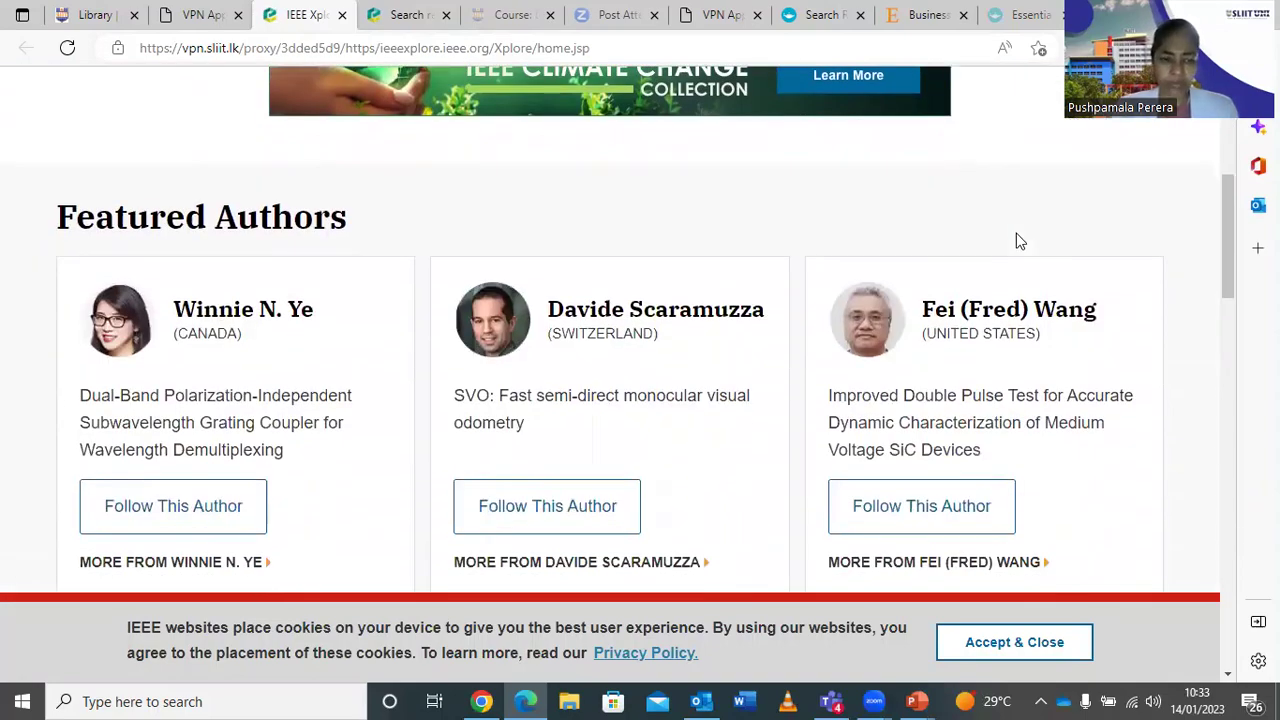
scroll(1016, 240, "down", 6)
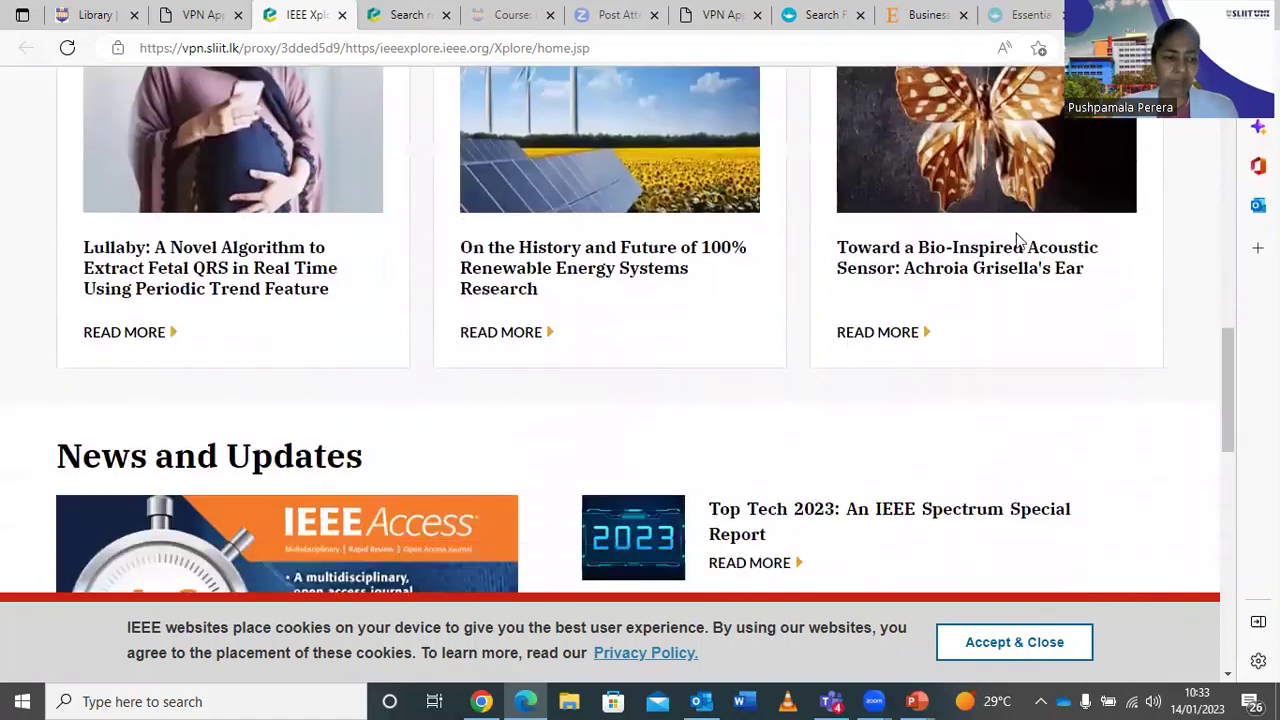
scroll(1016, 240, "down", 2)
scroll(1016, 240, "down", 1)
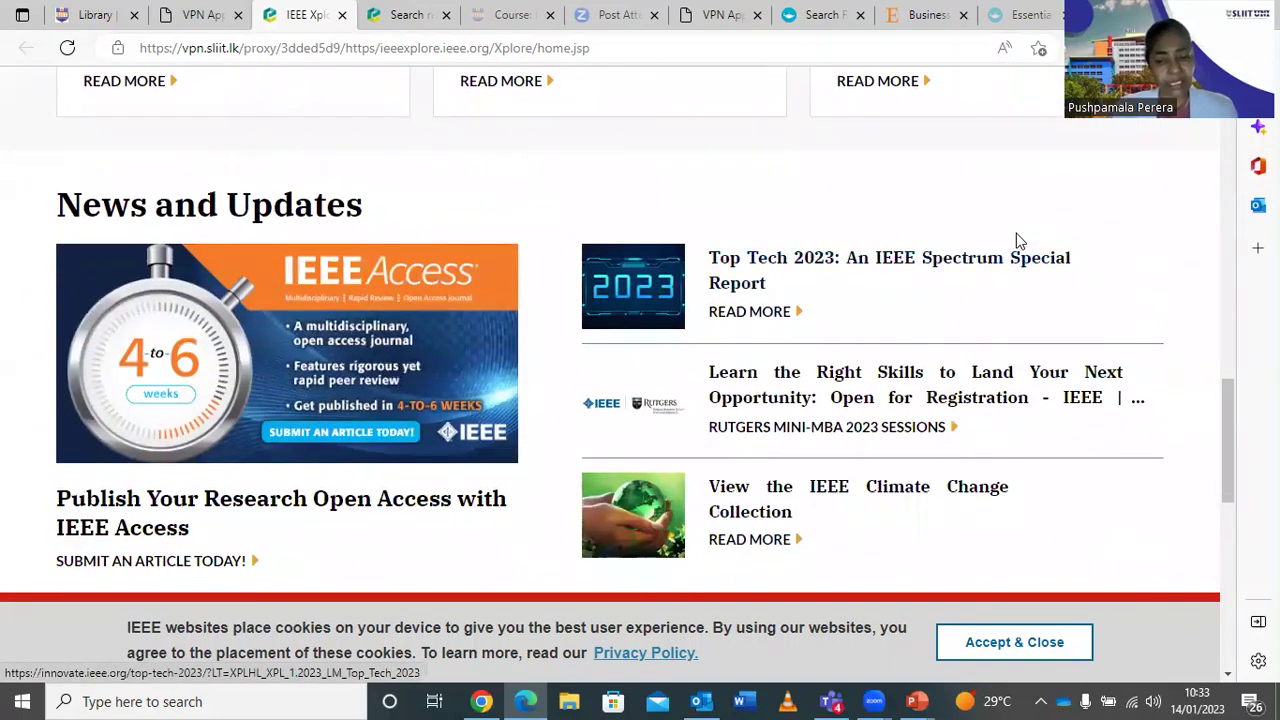
scroll(1016, 240, "down", 1)
scroll(1016, 240, "down", 5)
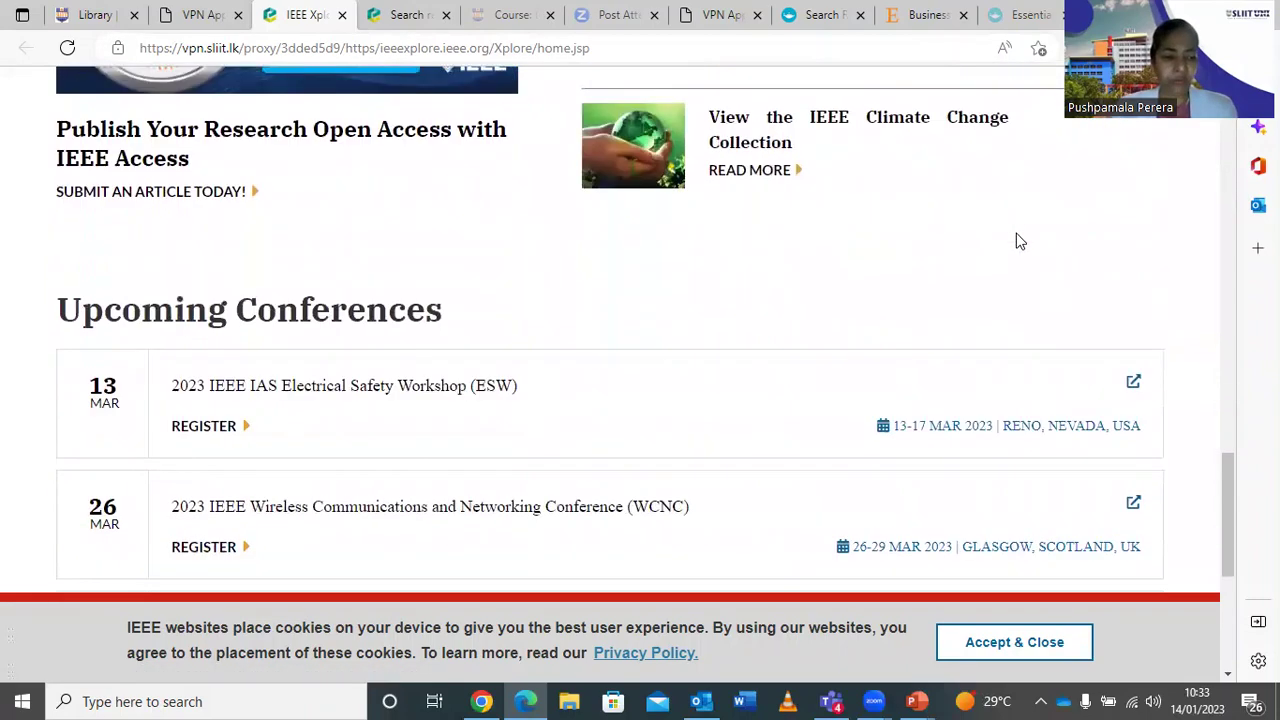
scroll(1016, 240, "down", 1)
scroll(1016, 240, "up", 6)
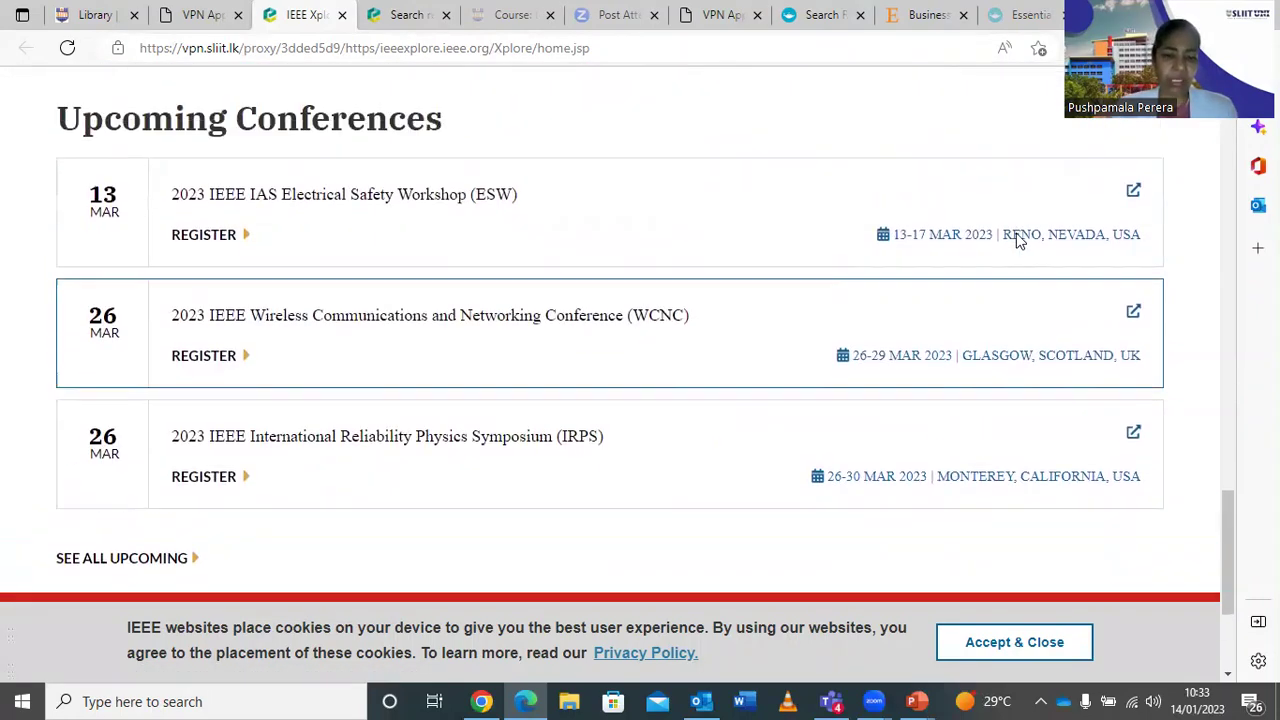
scroll(1016, 240, "up", 14)
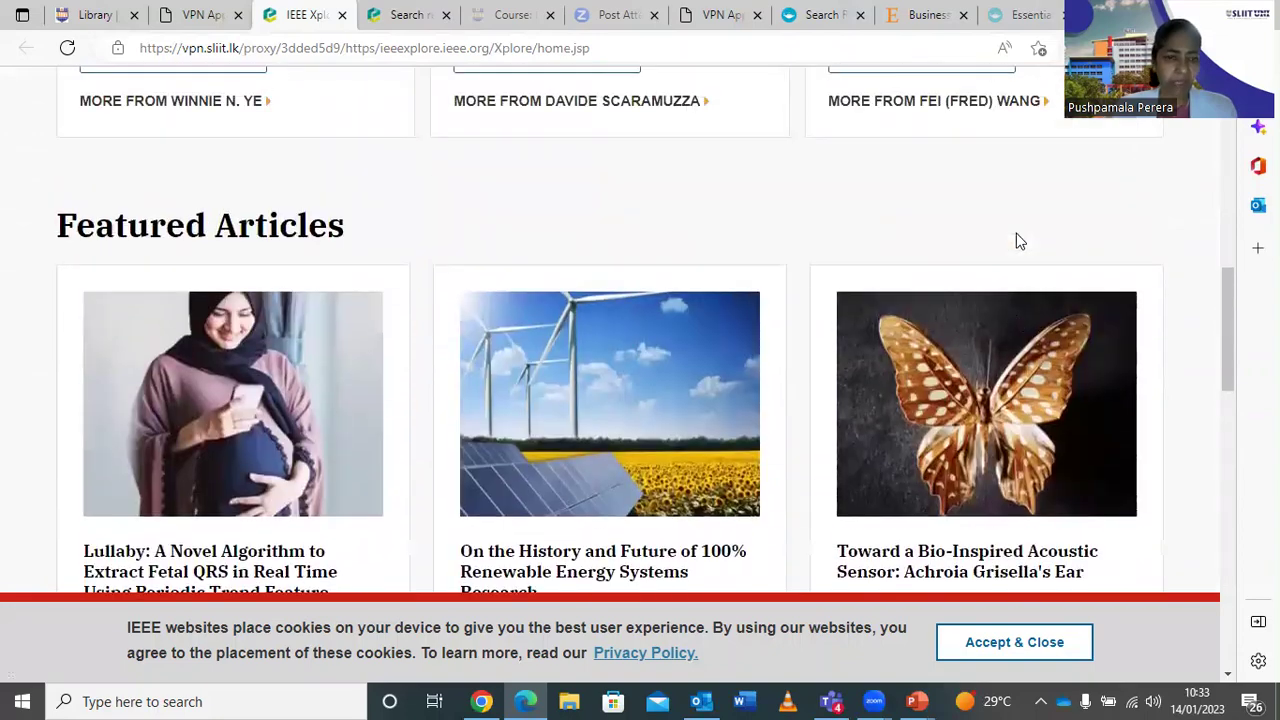
scroll(1018, 241, "up", 3)
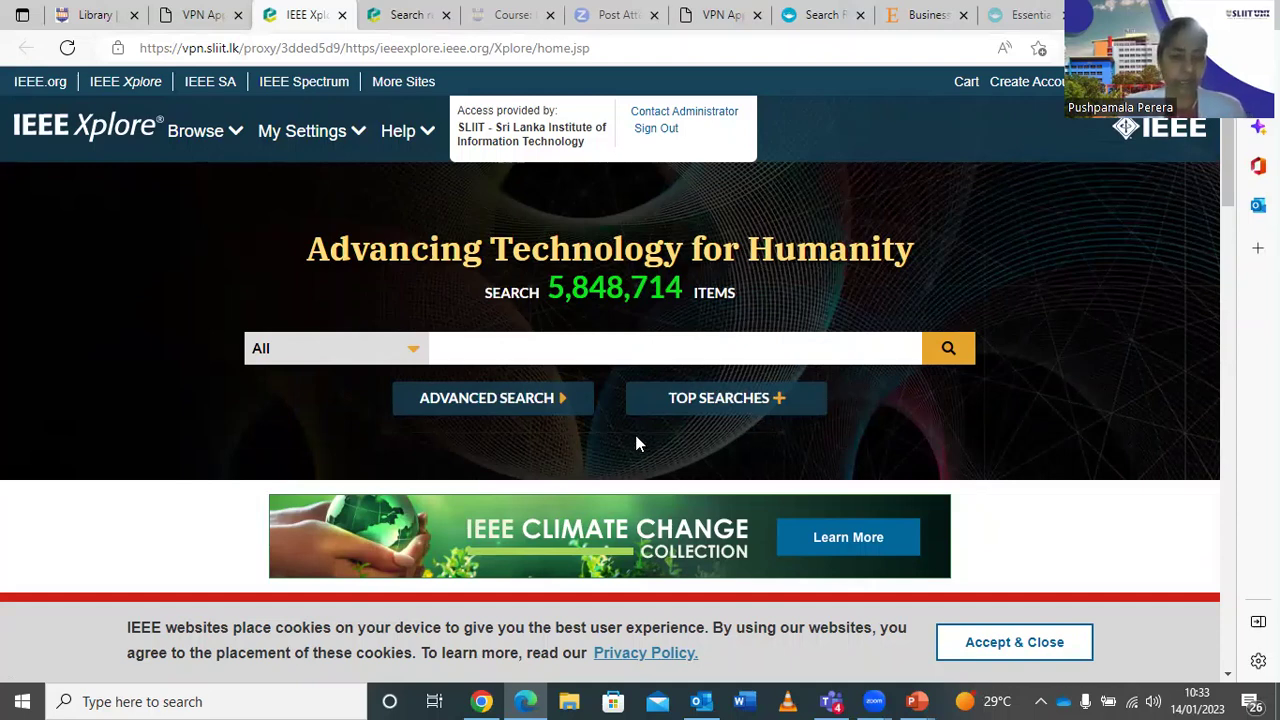
scroll(662, 379, "down", 2)
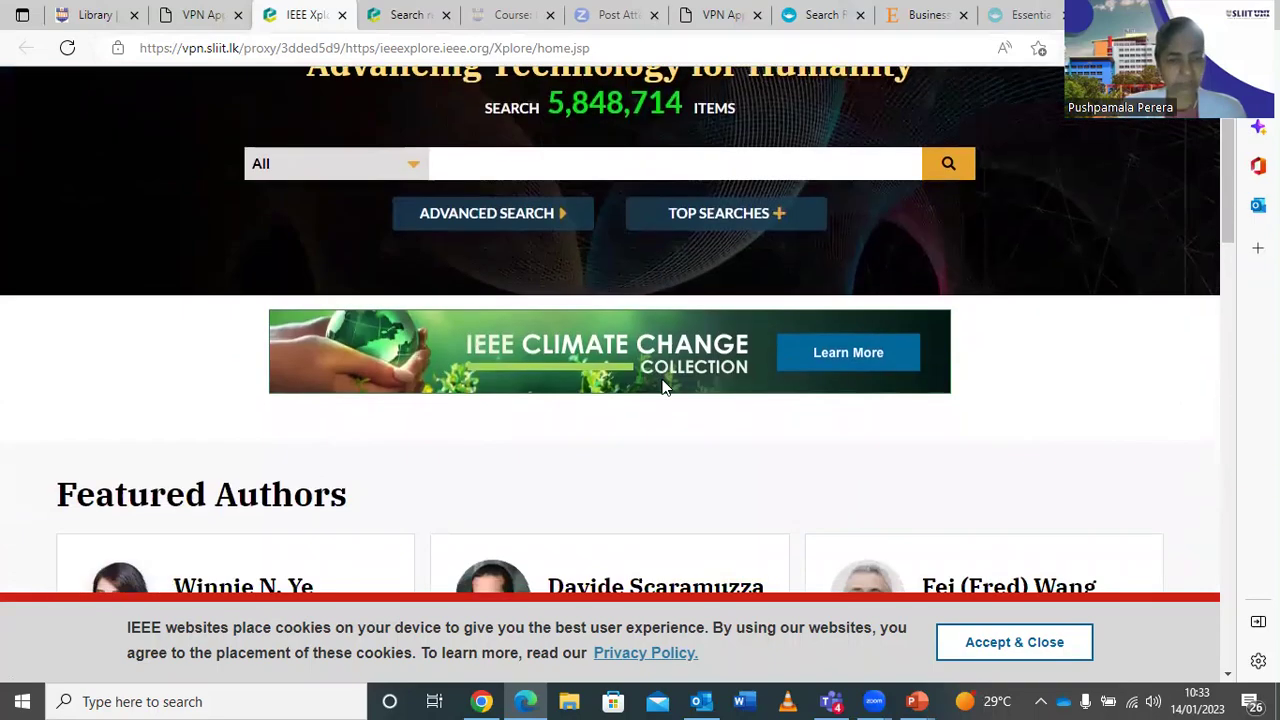
scroll(662, 379, "up", 2)
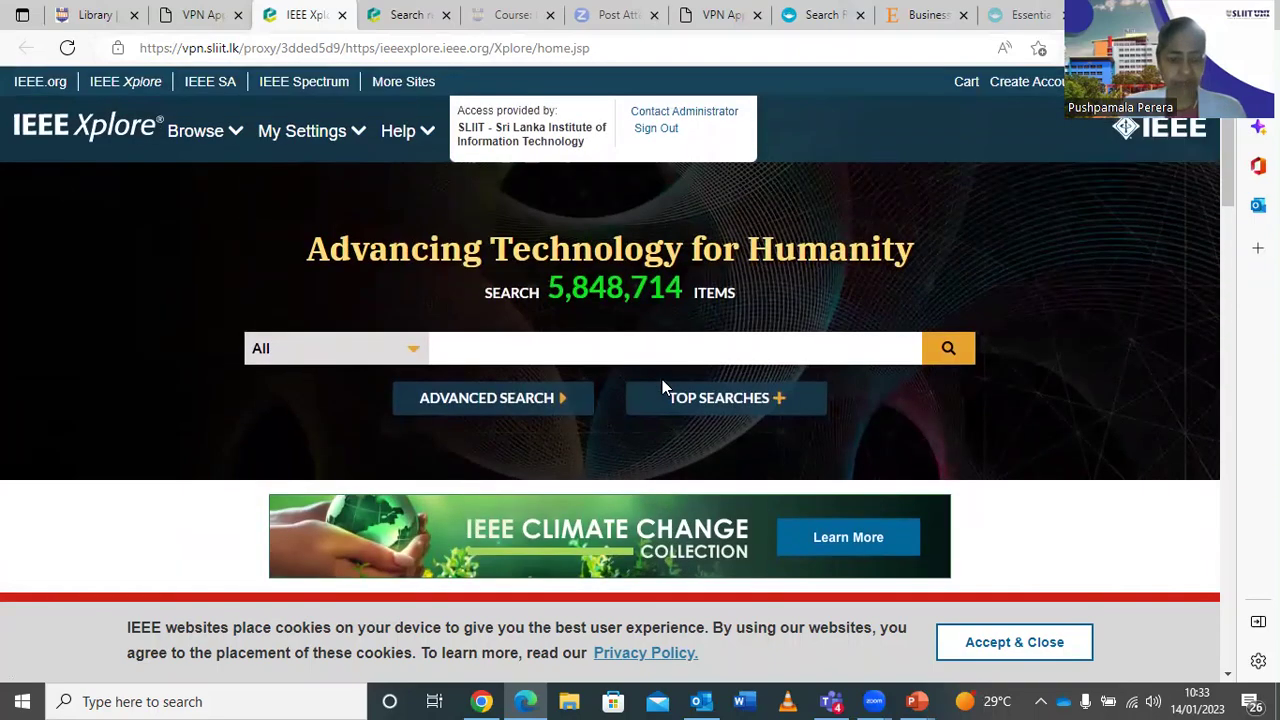
Search IEEE Xplore for 'cloud computing' using the autocomplete suggestion.
left_click(500, 352)
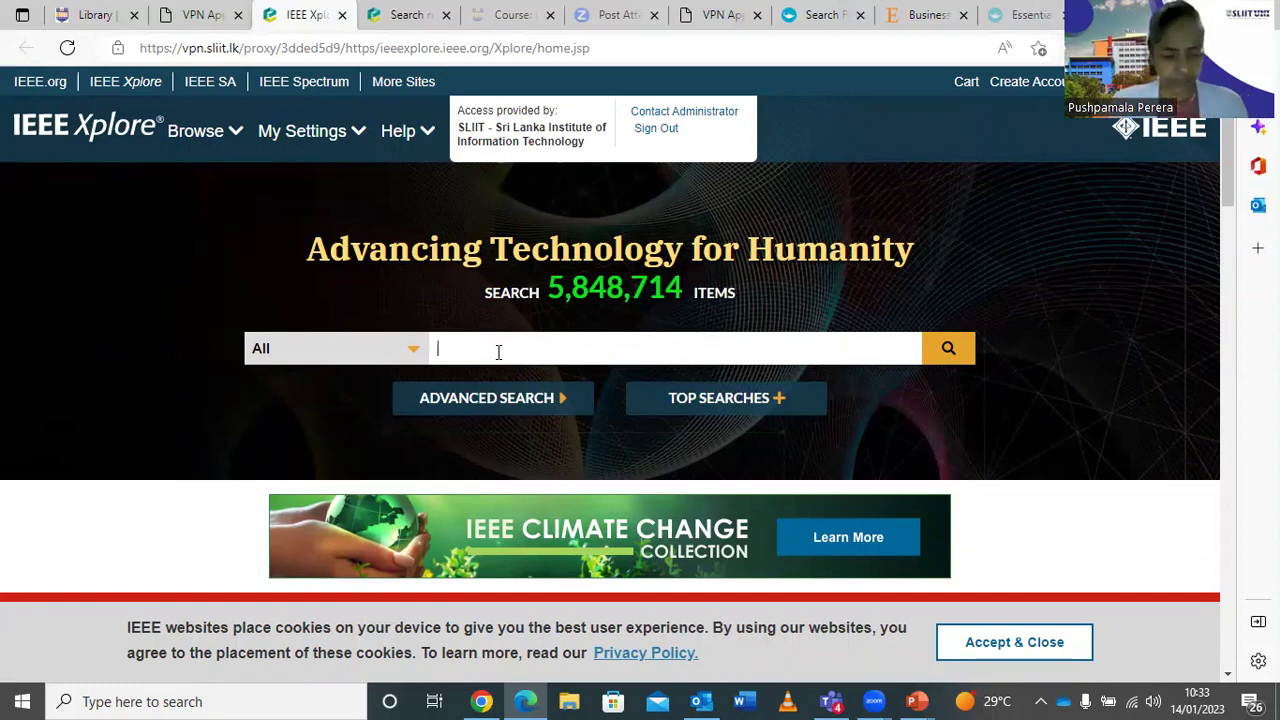
type("cloud")
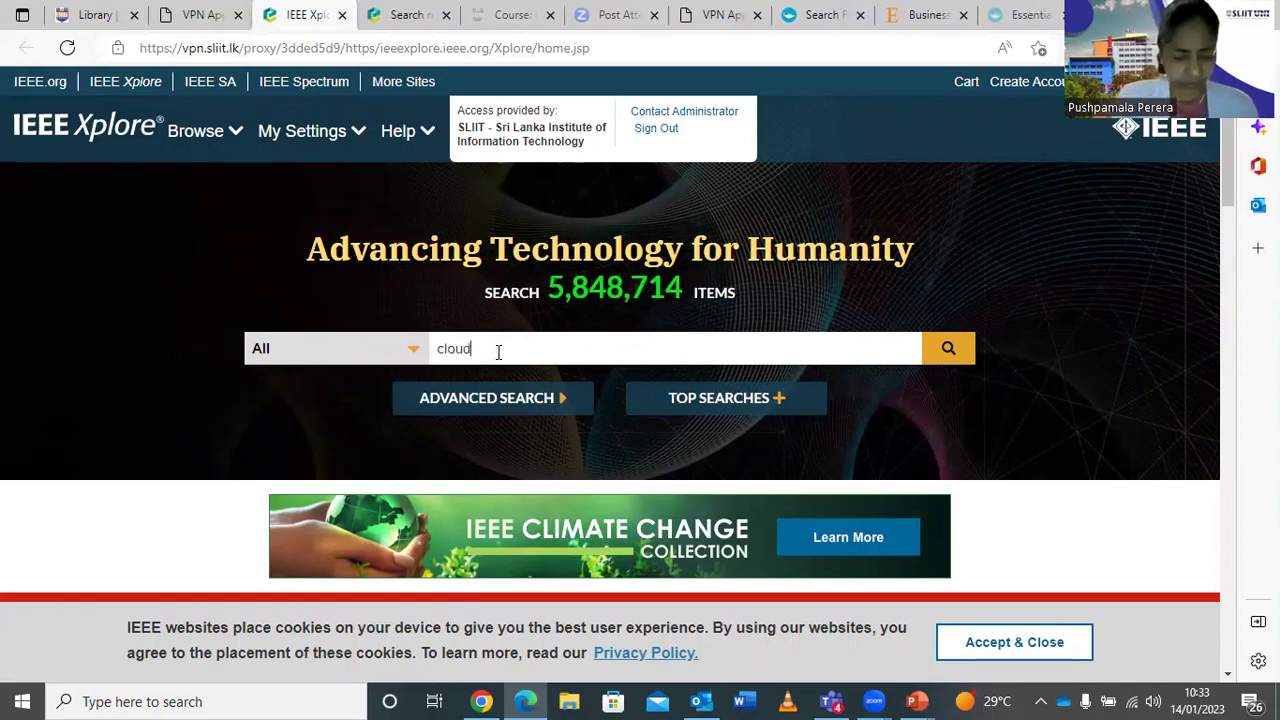
type(" comp")
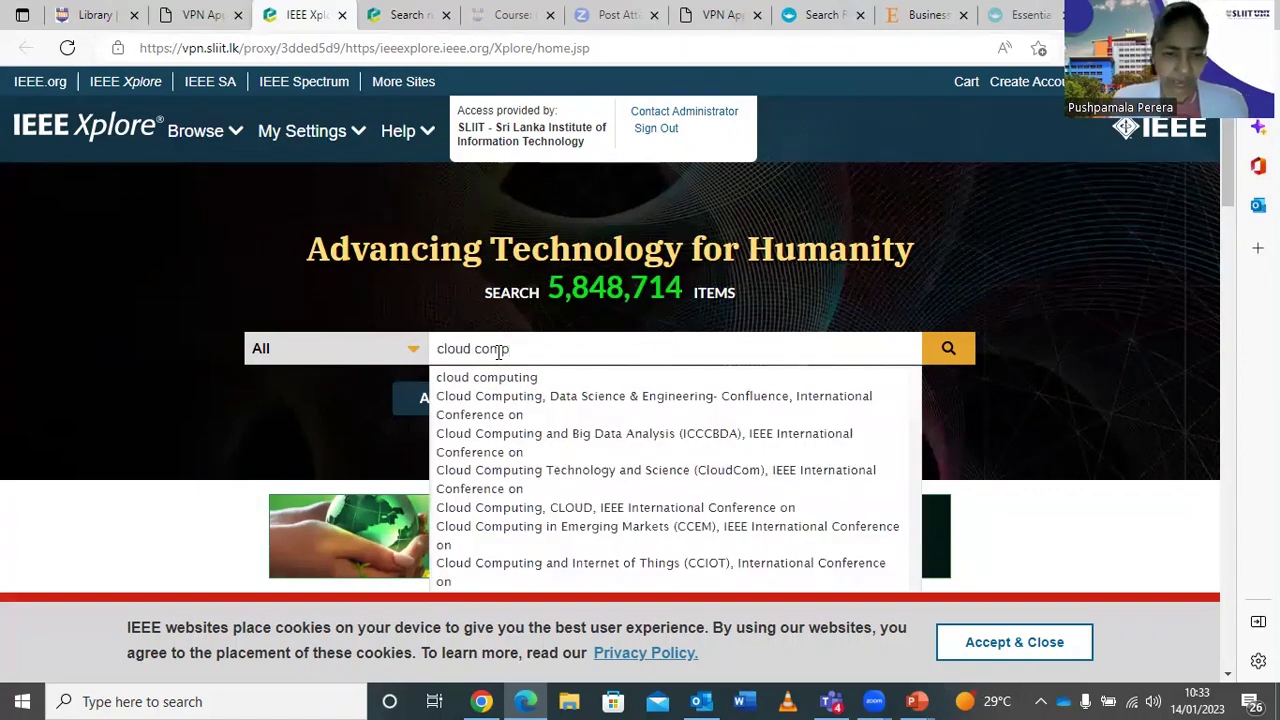
left_click(512, 379)
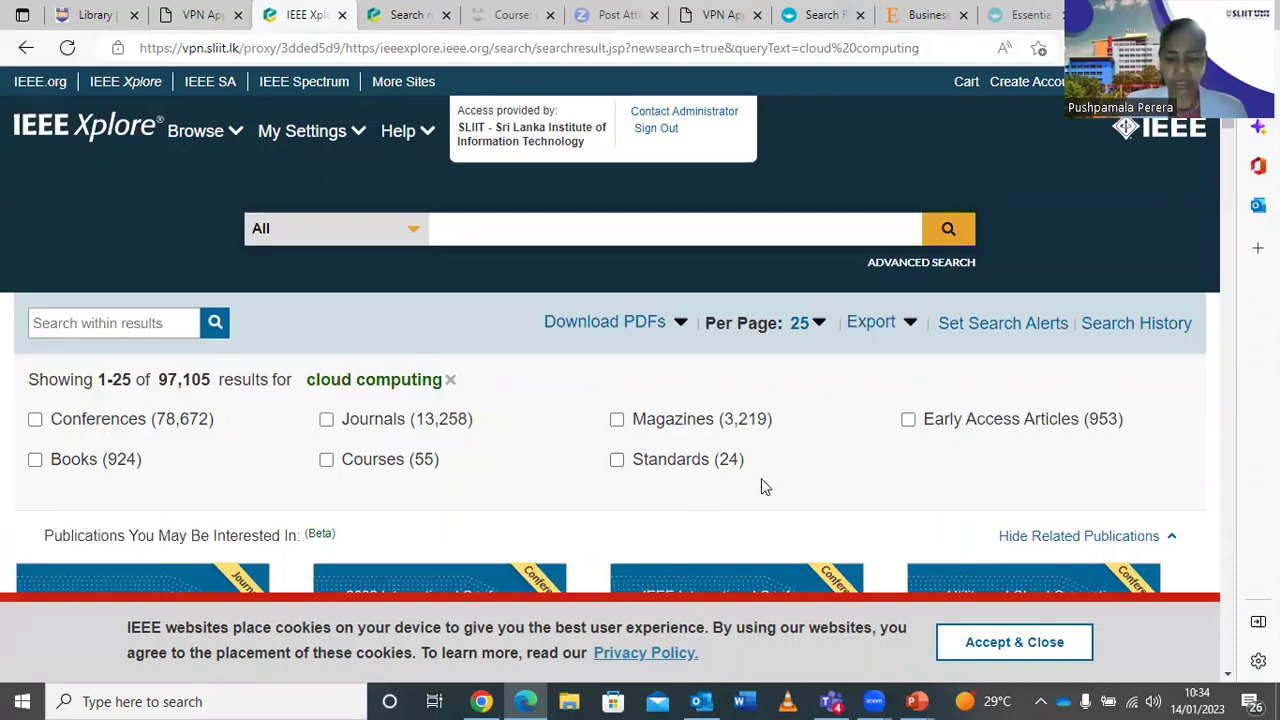
scroll(862, 440, "down", 5)
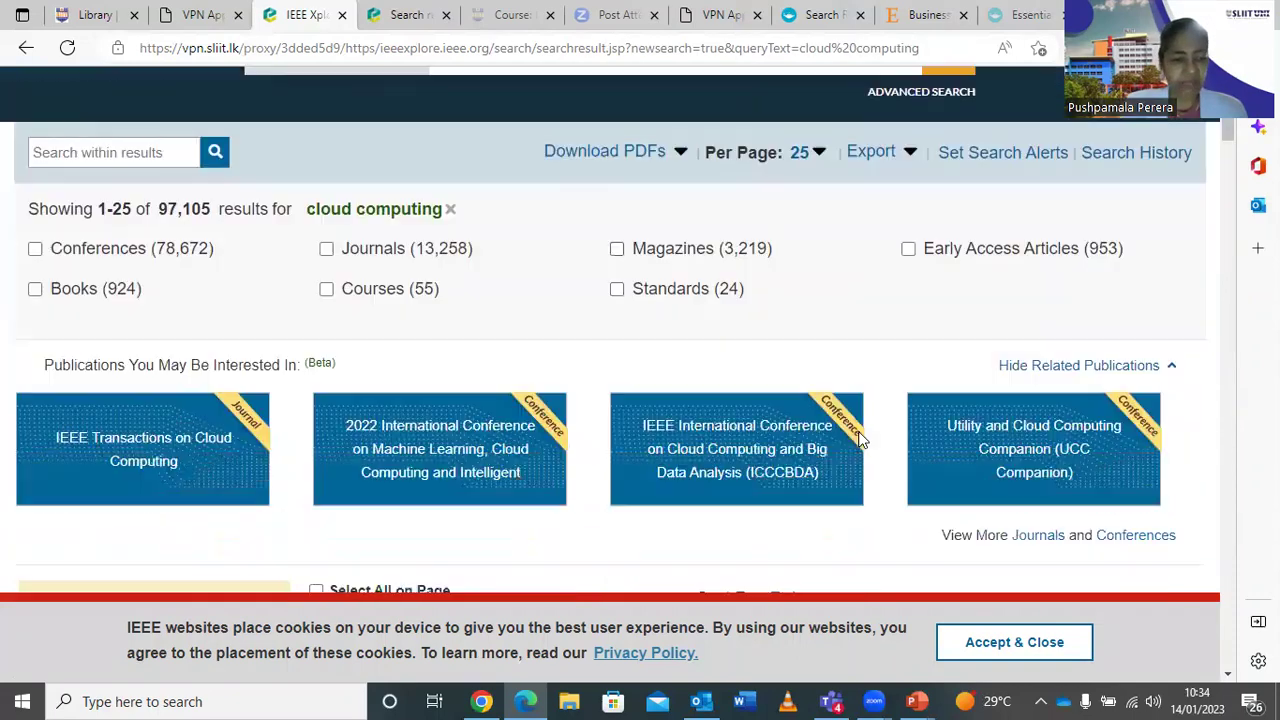
scroll(862, 440, "down", 2)
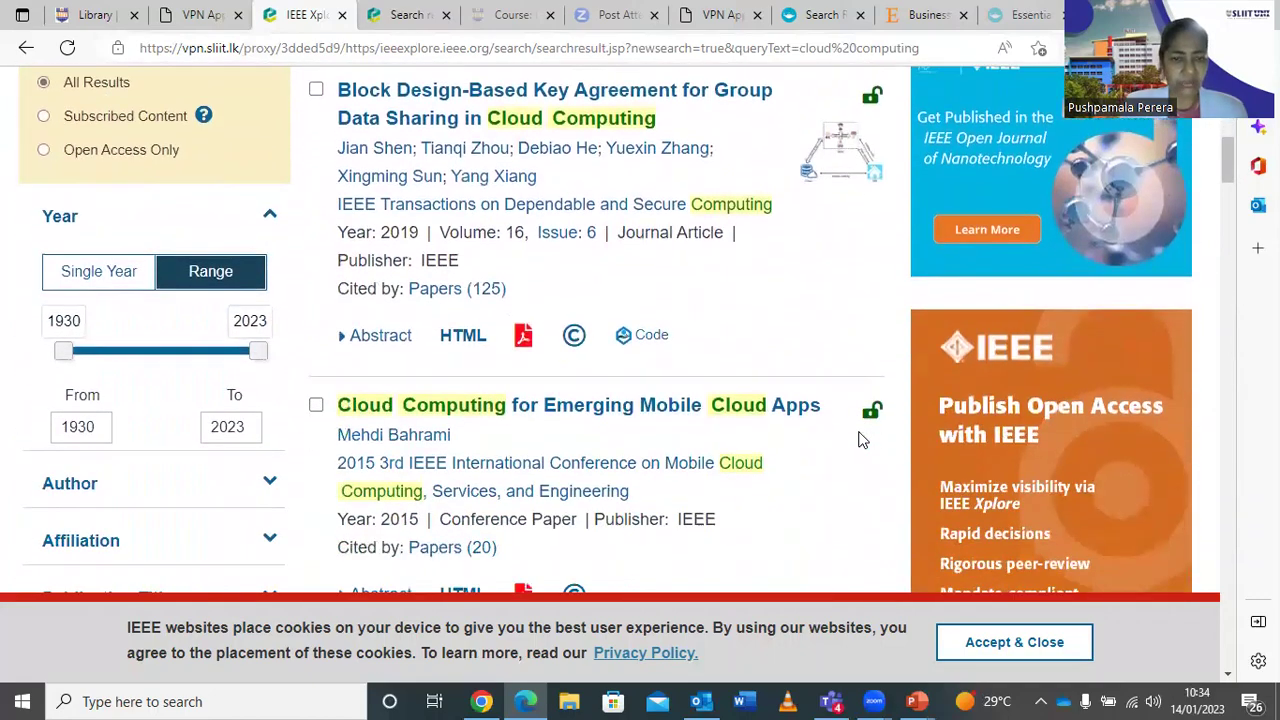
scroll(862, 440, "down", 1)
scroll(862, 440, "up", 2)
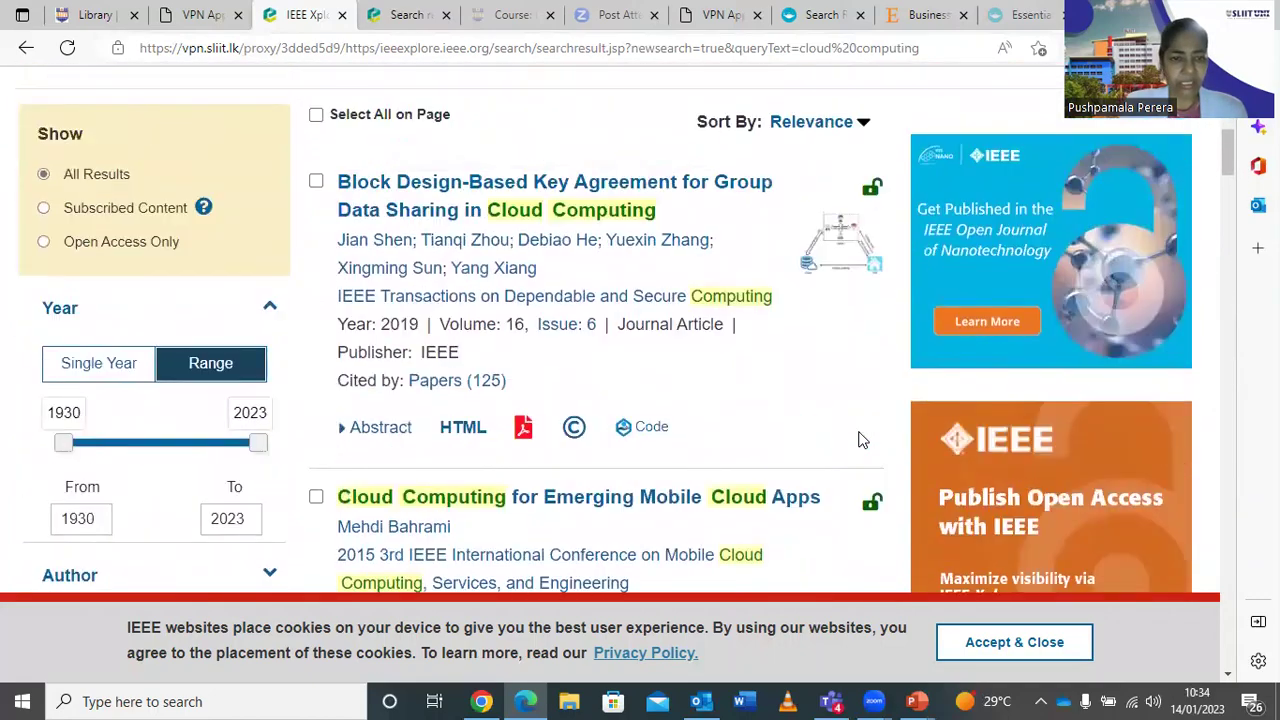
scroll(862, 440, "down", 2)
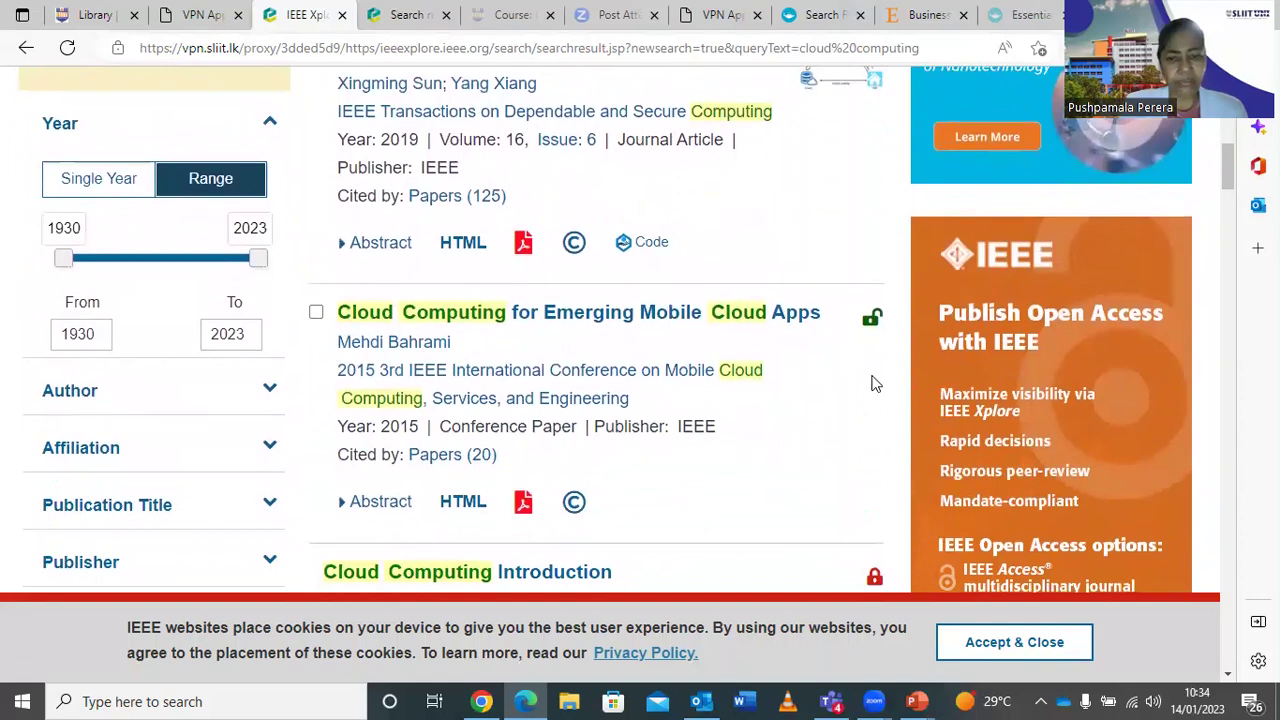
mouse_move(879, 337)
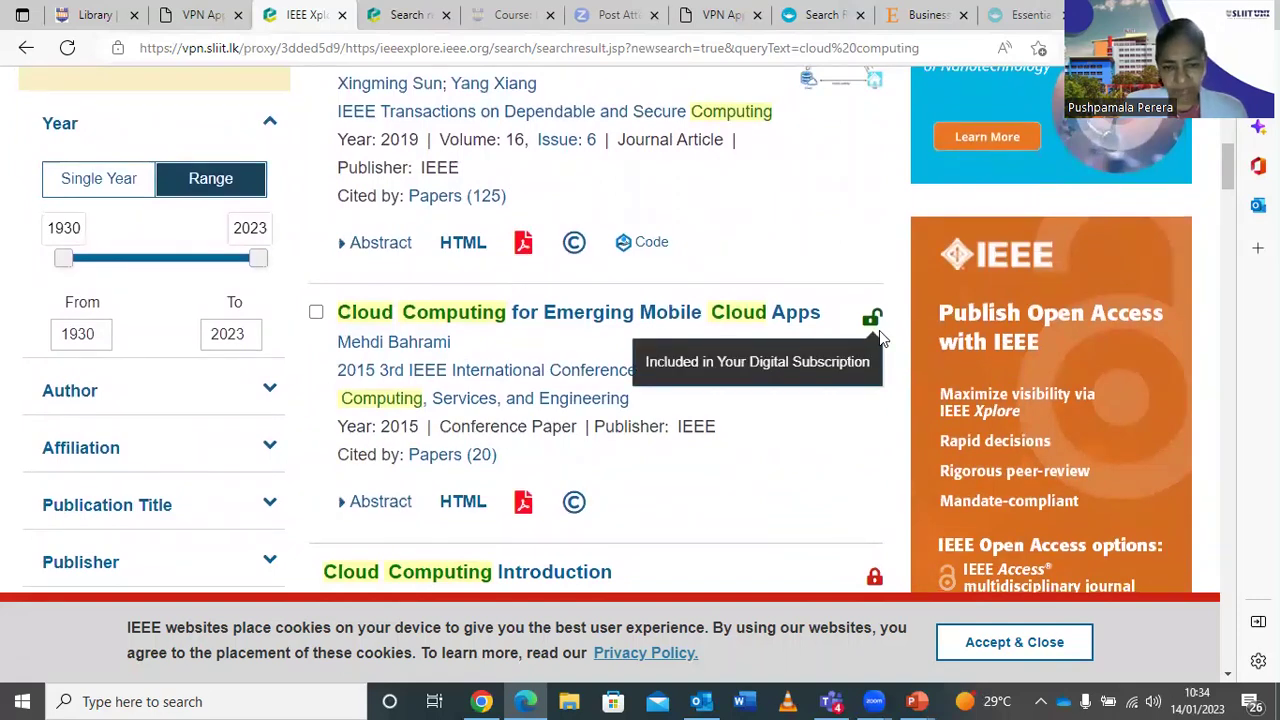
scroll(820, 532, "down", 3)
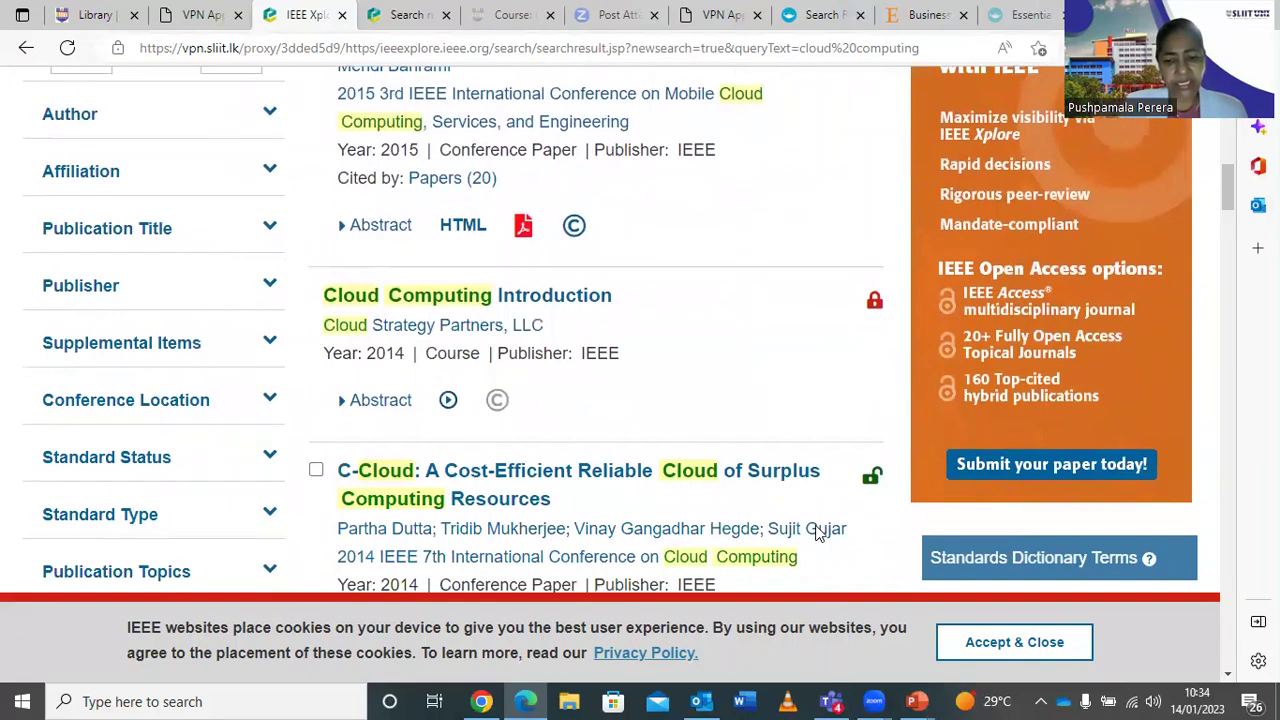
mouse_move(838, 341)
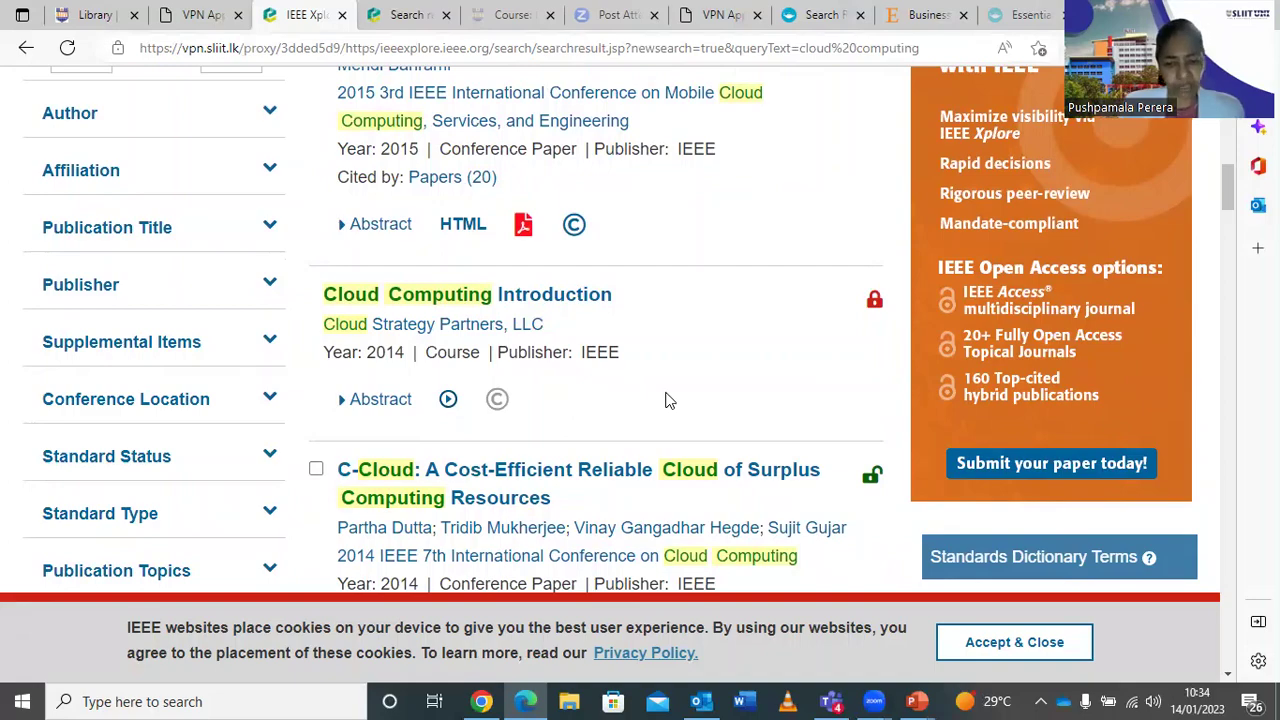
scroll(670, 400, "up", 6)
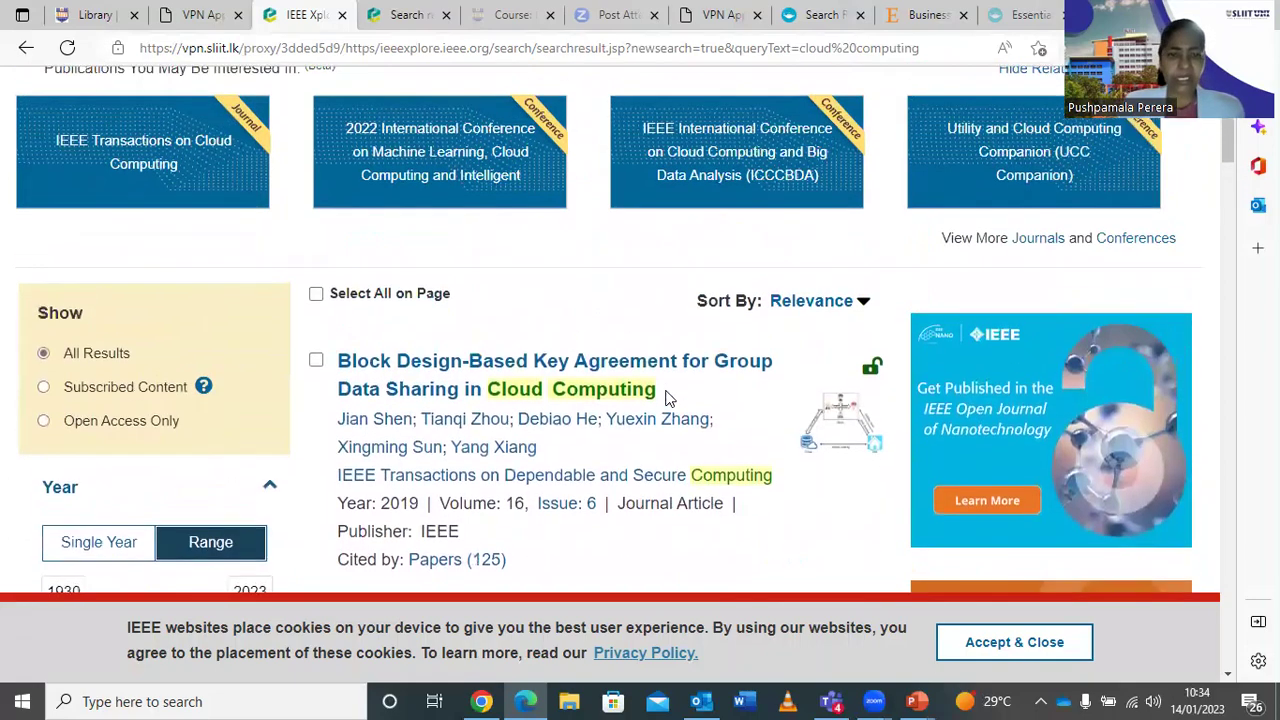
Open the Block Design-Based Key Agreement article and read through its abstract and details.
left_click(537, 376)
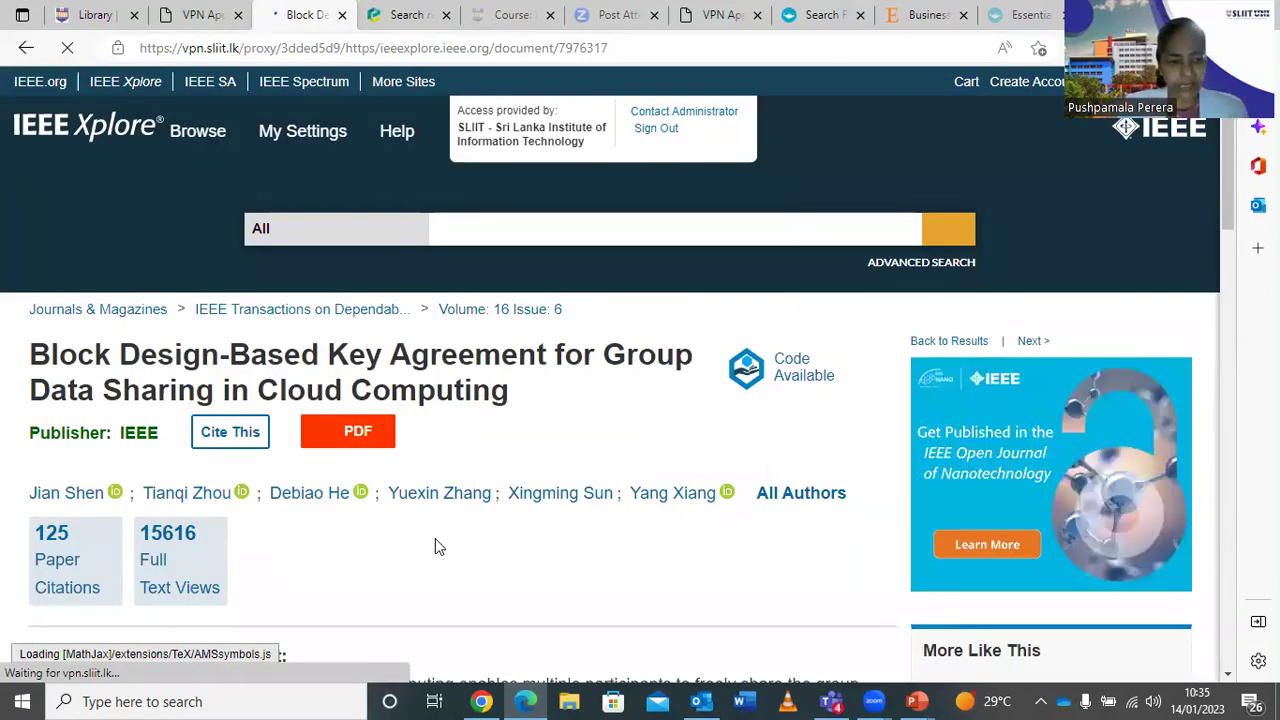
scroll(435, 538, "down", 1)
scroll(437, 537, "down", 1)
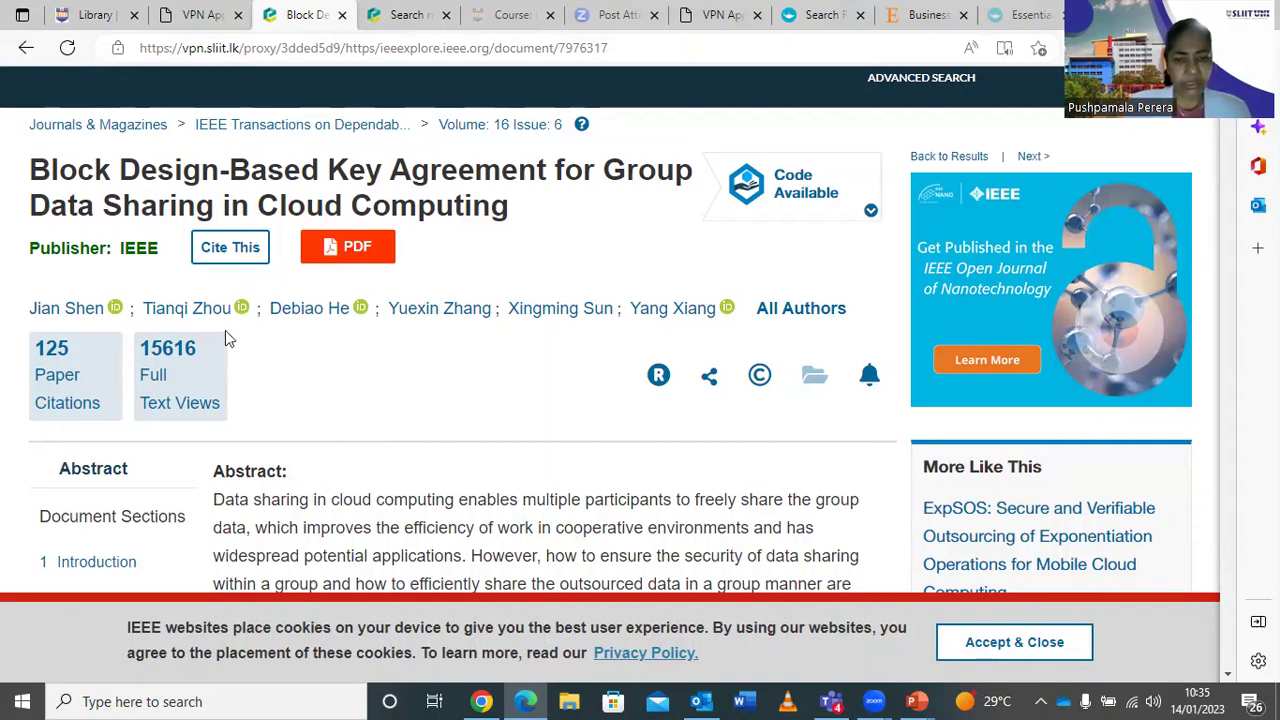
scroll(433, 373, "down", 8)
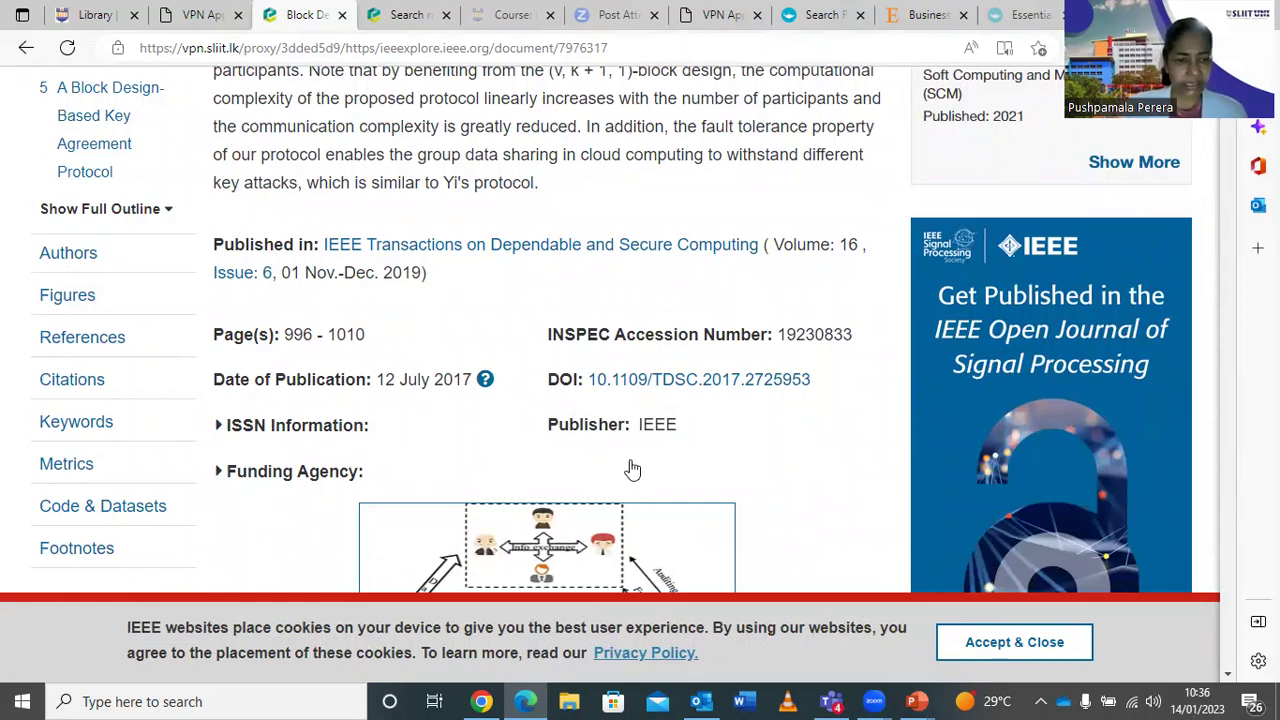
scroll(766, 424, "down", 2)
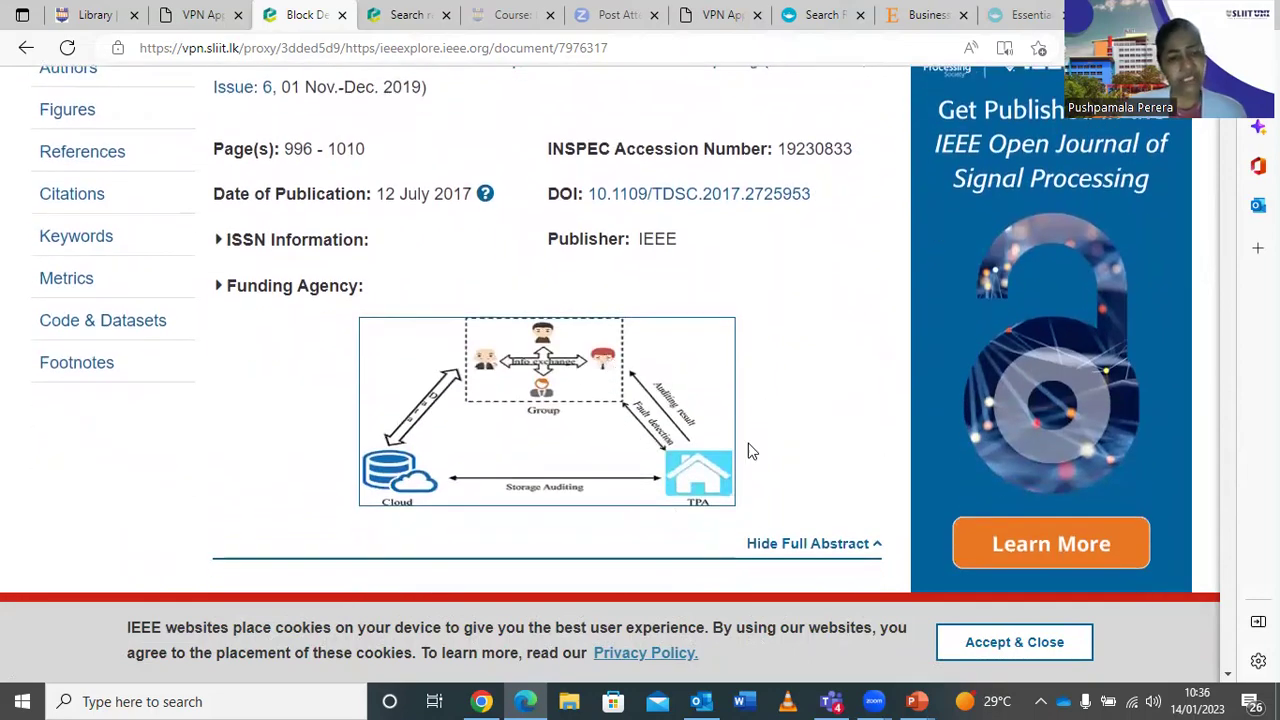
scroll(750, 440, "up", 1)
scroll(748, 444, "up", 8)
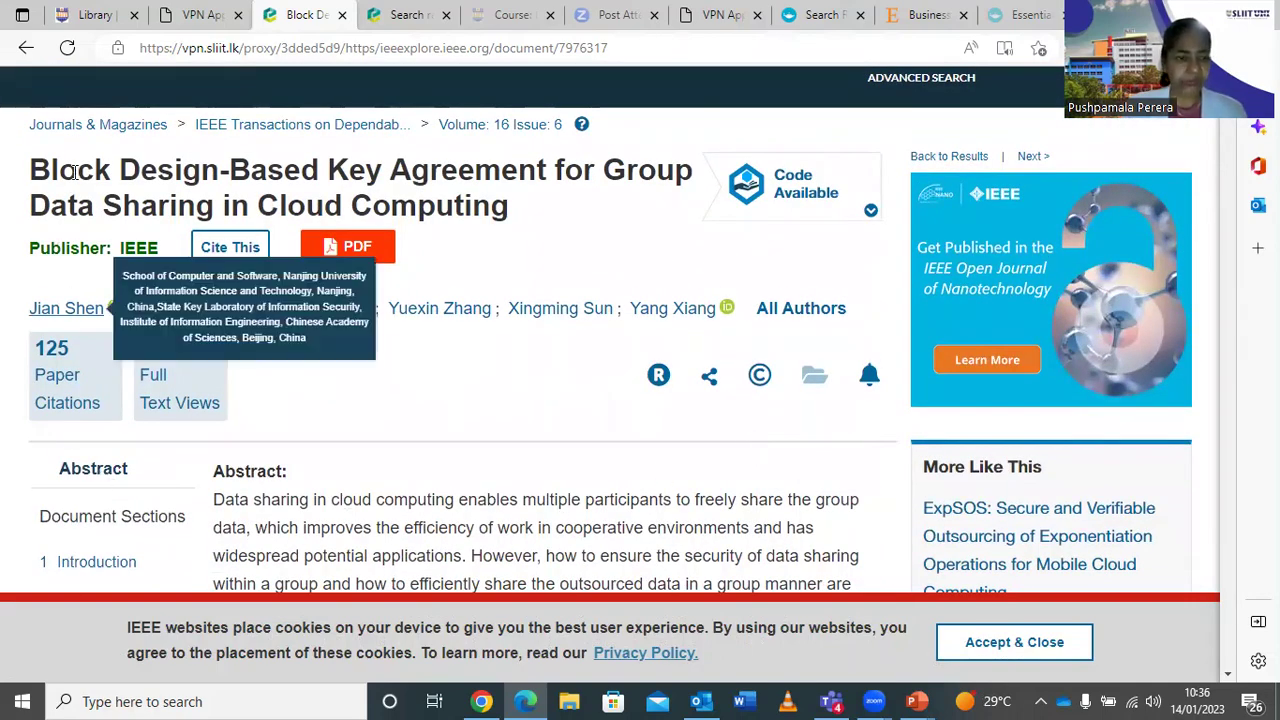
Return to the cloud computing results and filter them to Journals only.
left_click(24, 50)
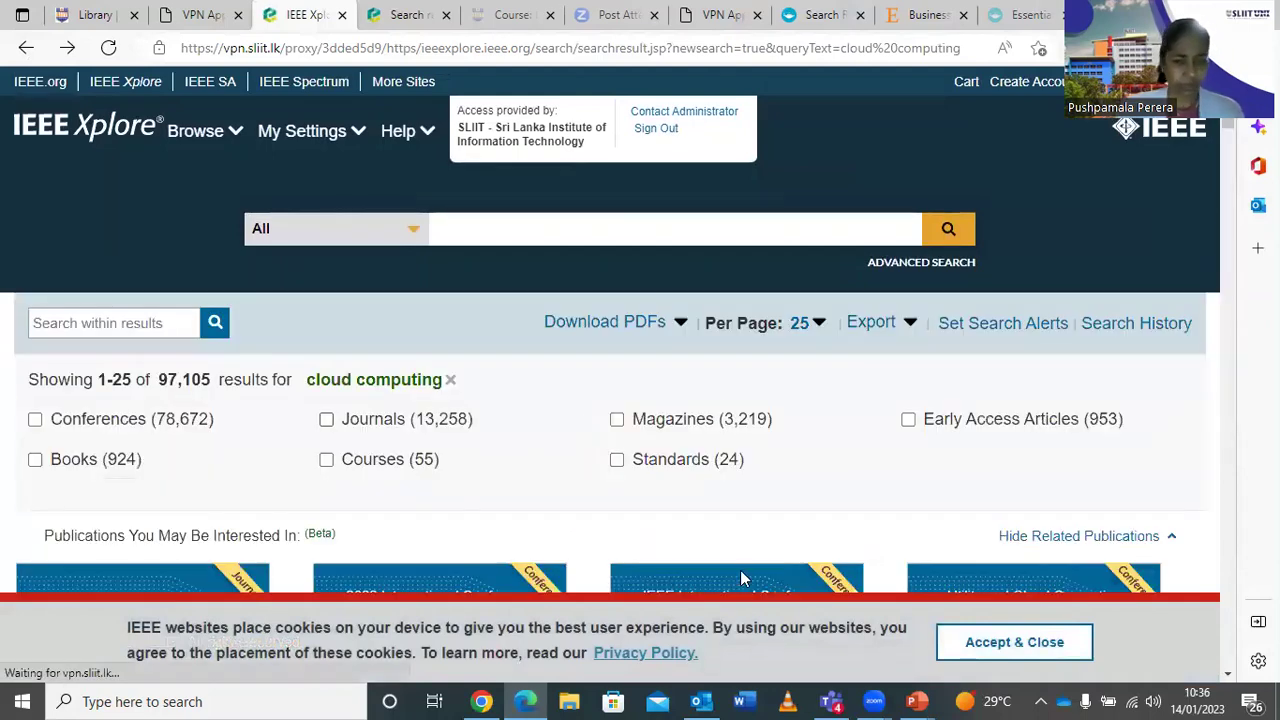
scroll(725, 401, "down", 2)
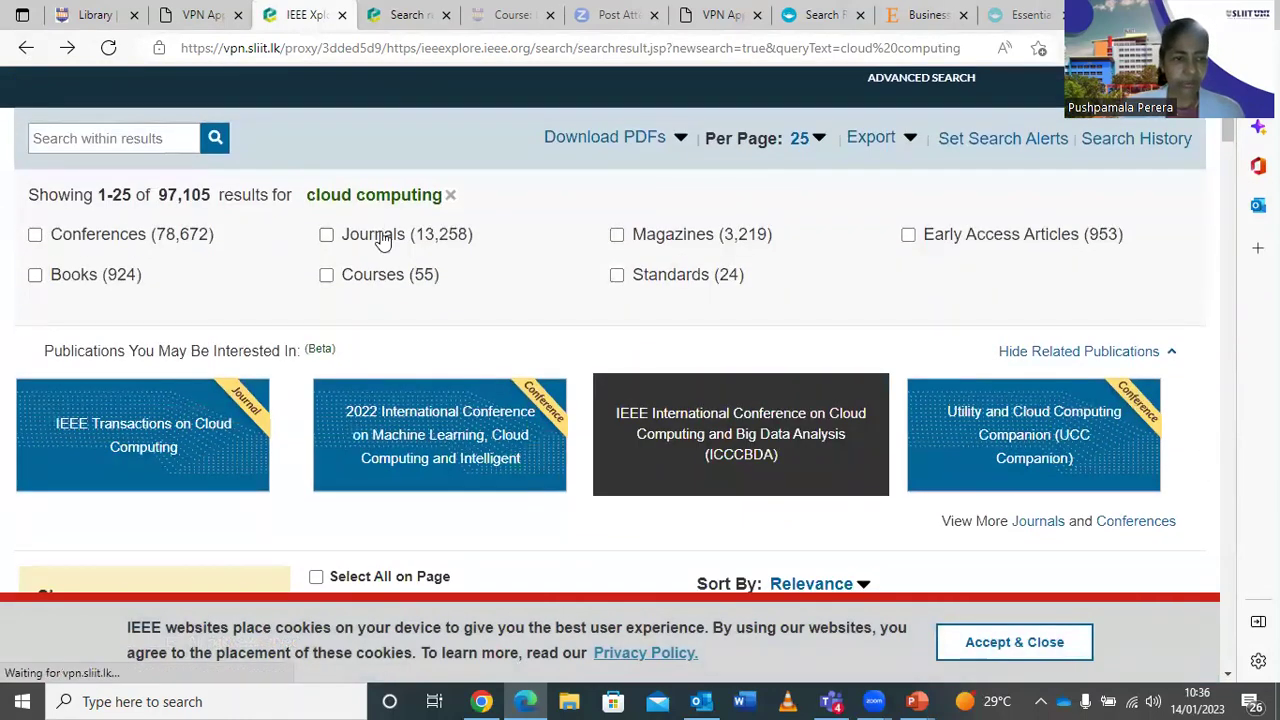
scroll(178, 352, "down", 6)
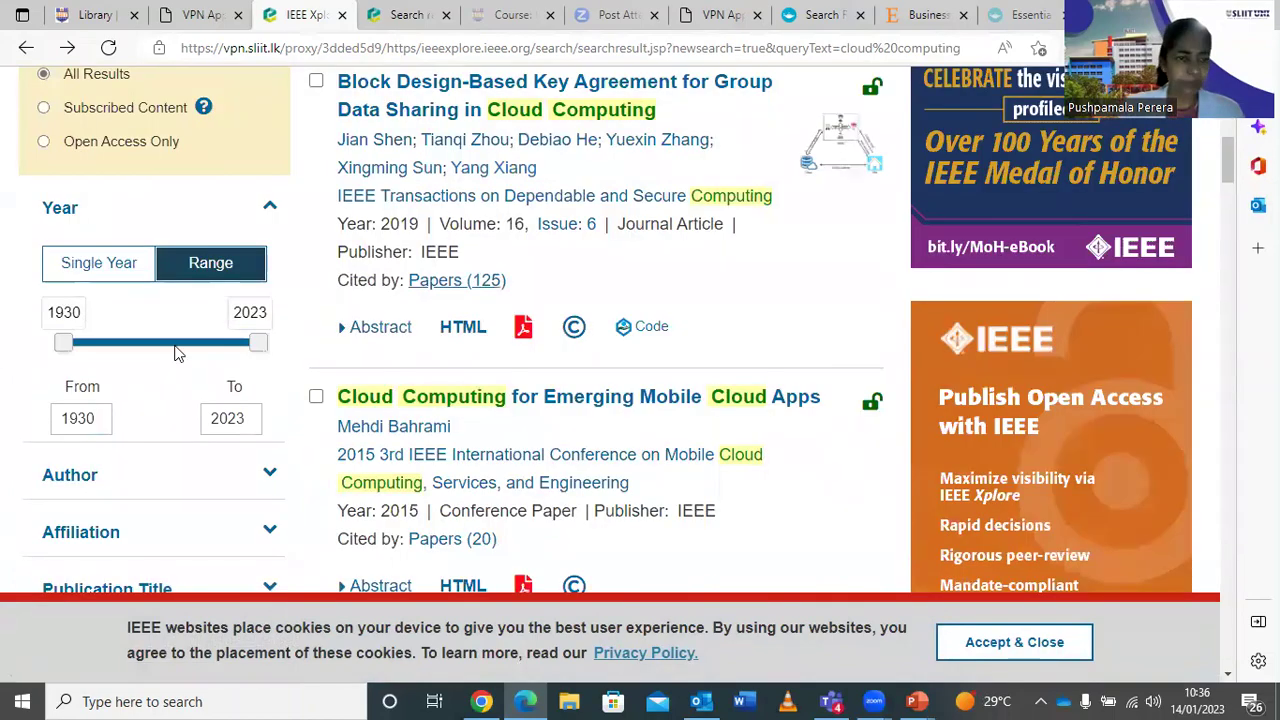
scroll(380, 357, "up", 7)
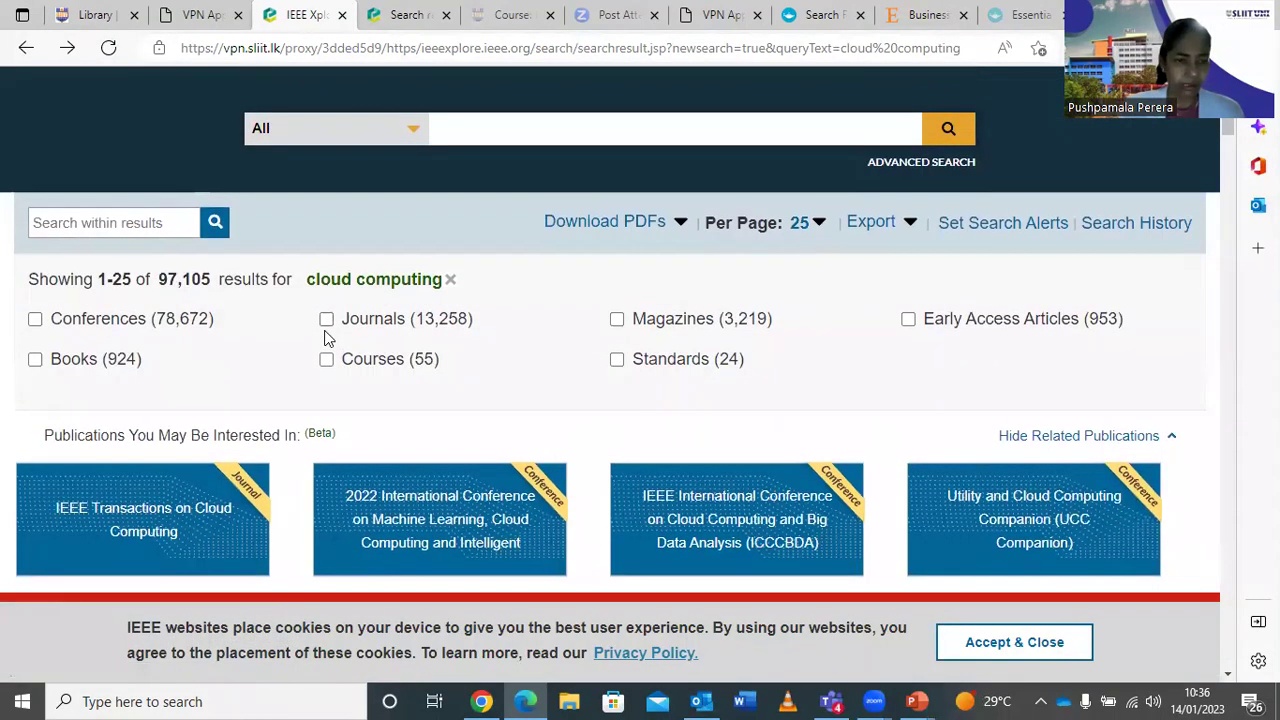
left_click(326, 322)
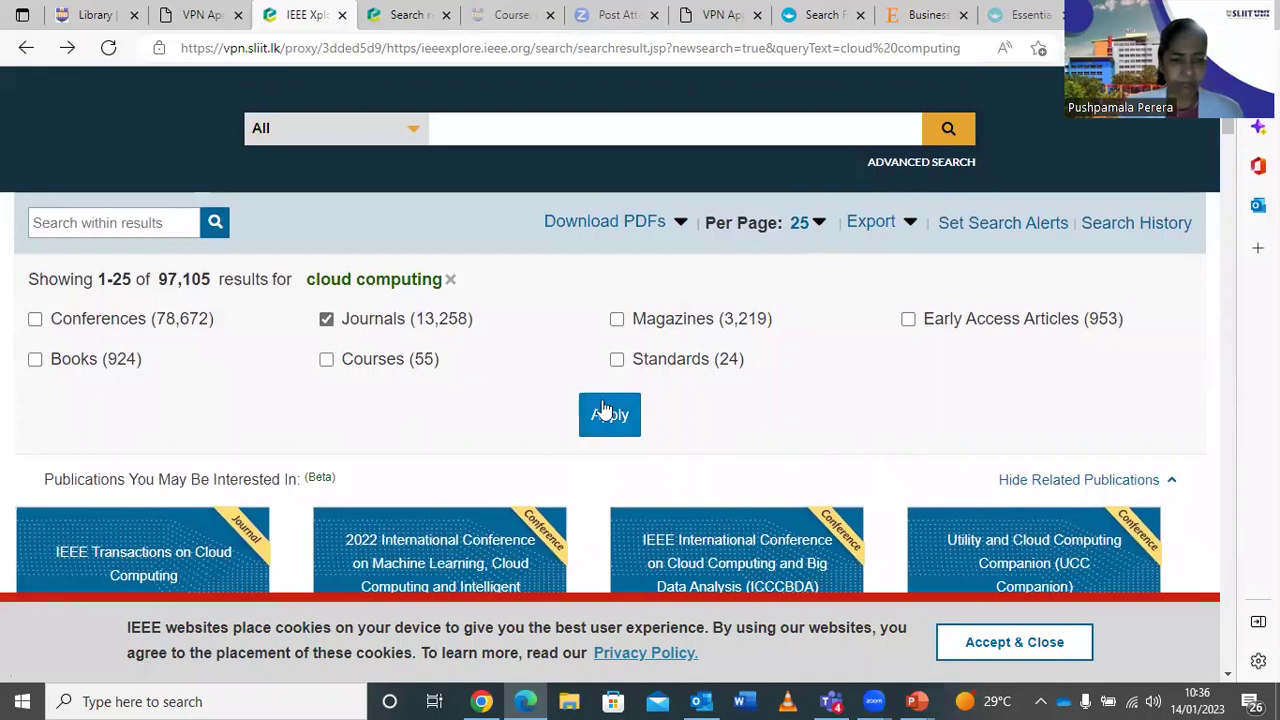
left_click(606, 412)
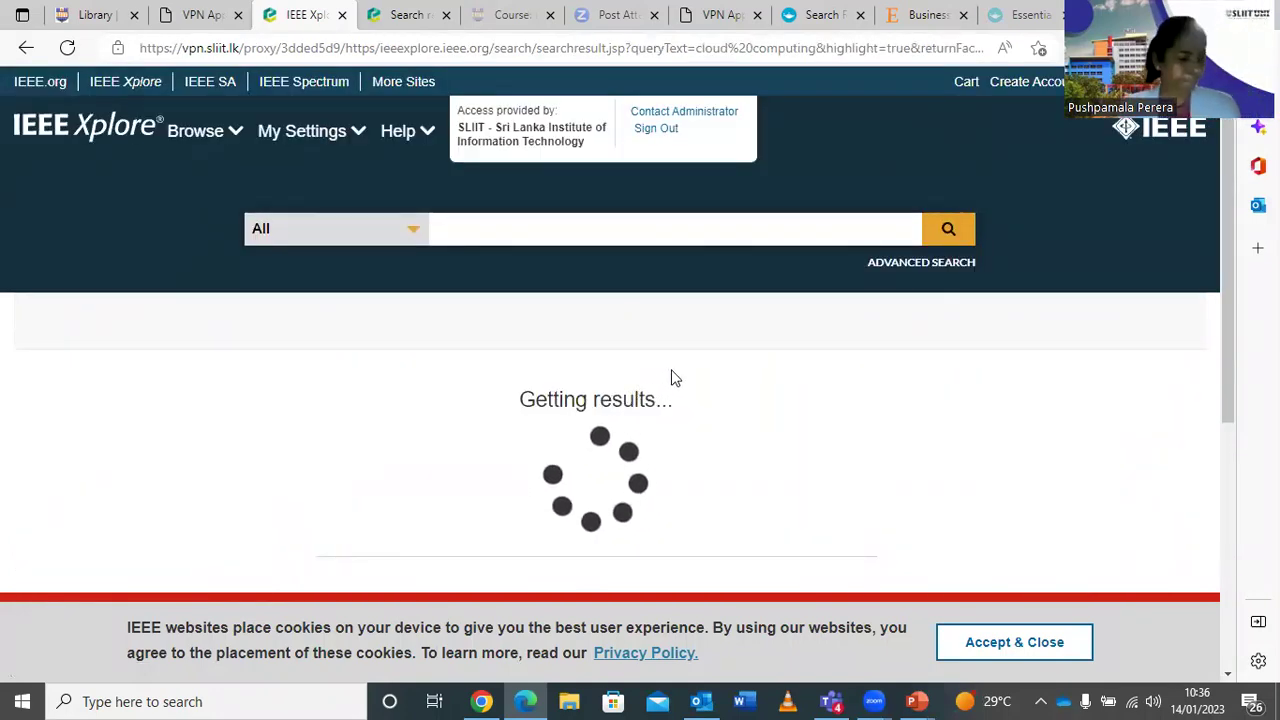
Tick the Dynamic Scheduling and Hedonic Pricing of Cloud Computing Services results.
scroll(716, 583, "down", 3)
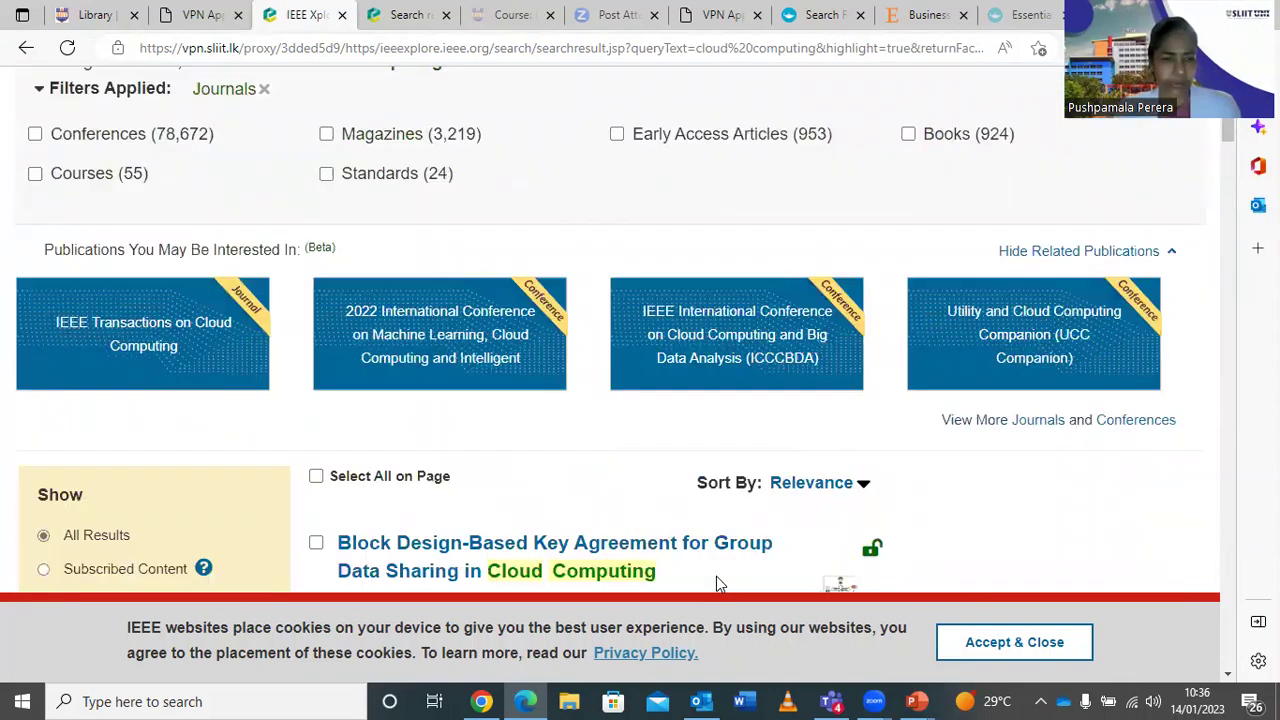
scroll(716, 583, "down", 5)
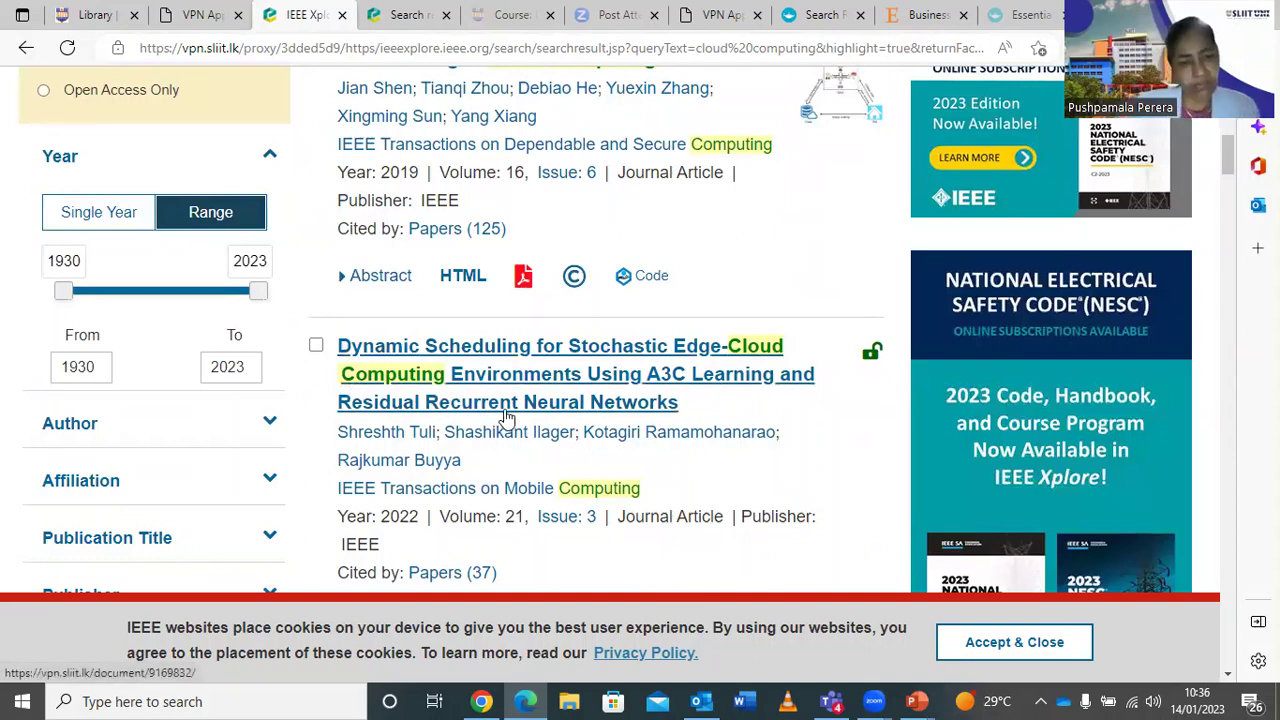
scroll(507, 418, "down", 3)
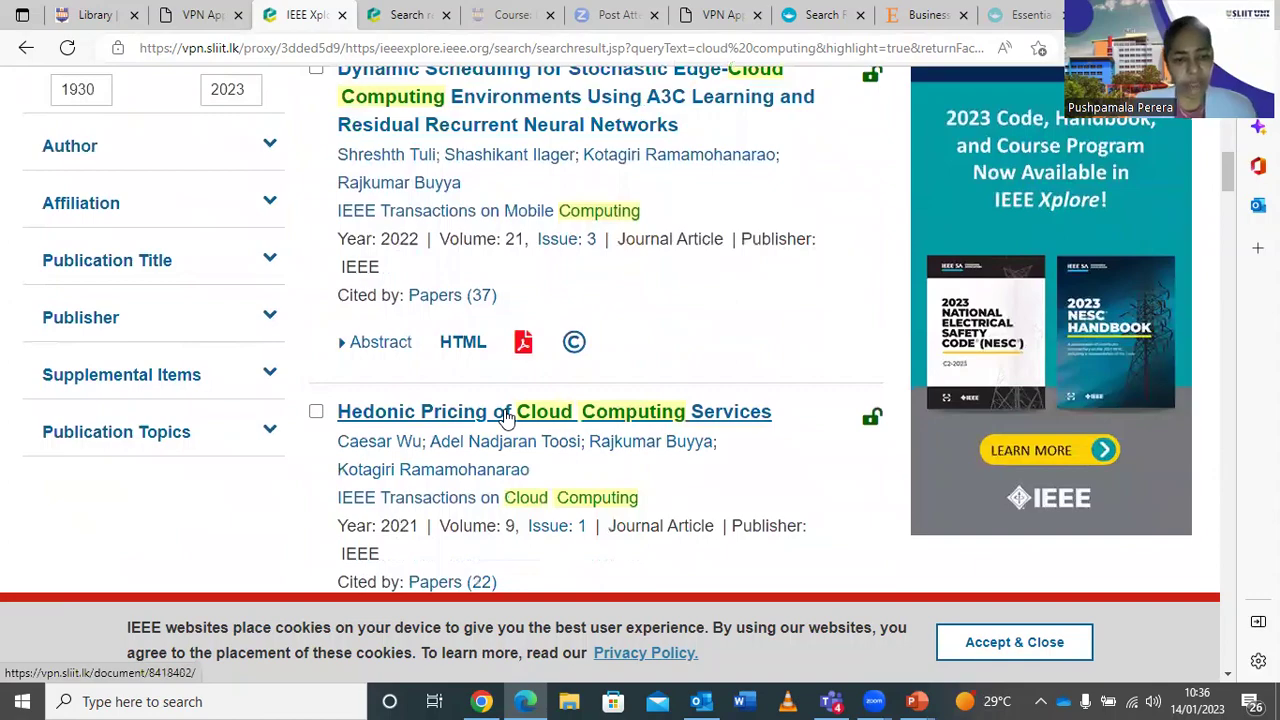
scroll(507, 418, "up", 3)
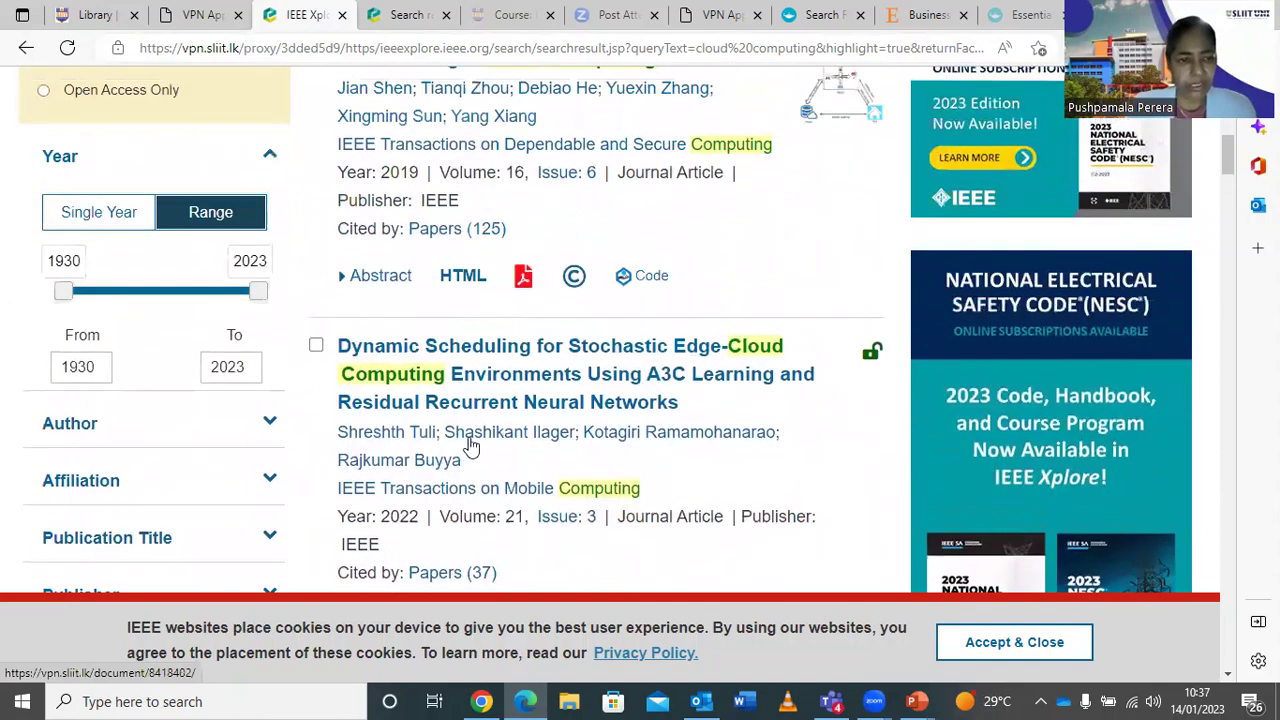
left_click(316, 346)
scroll(576, 505, "down", 4)
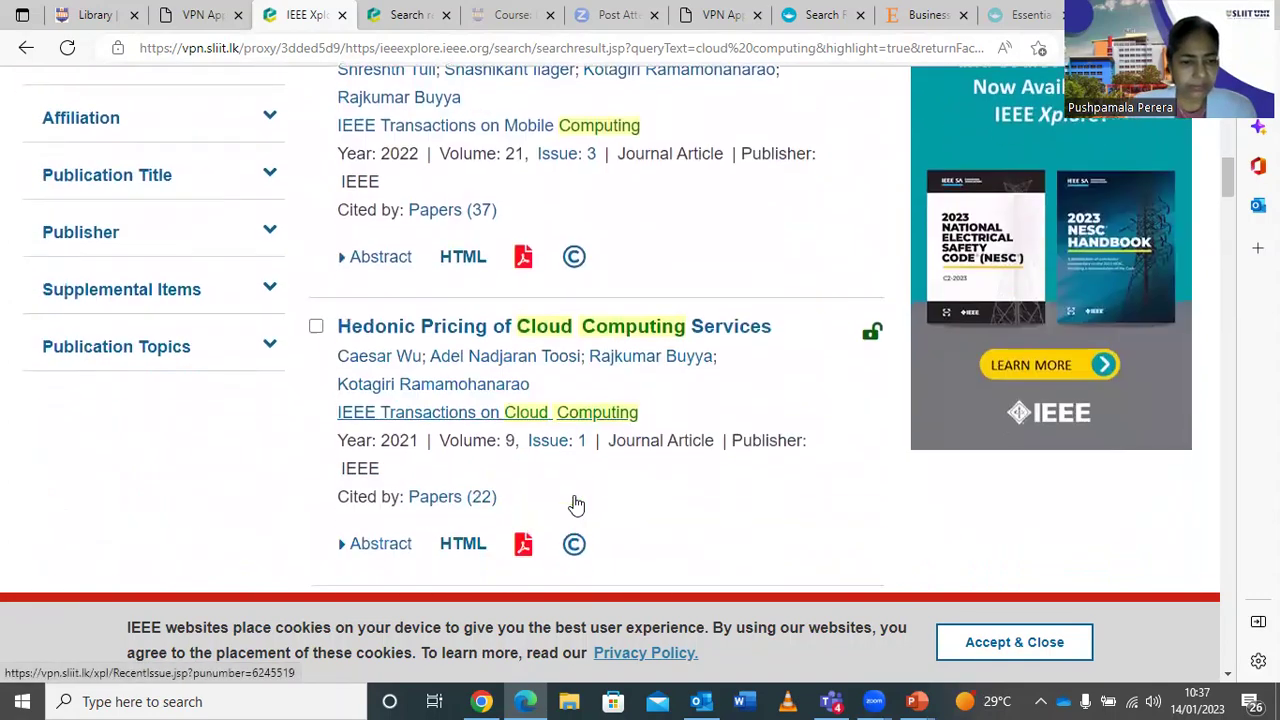
left_click(317, 321)
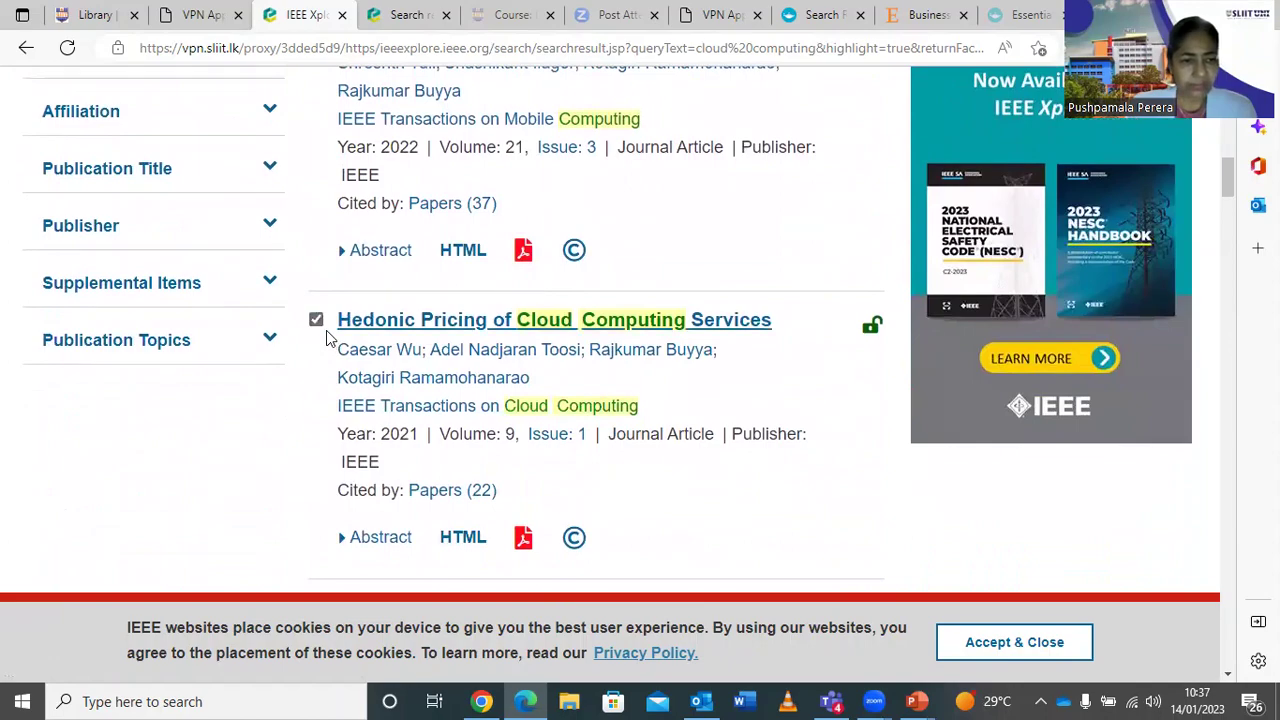
scroll(327, 338, "up", 10)
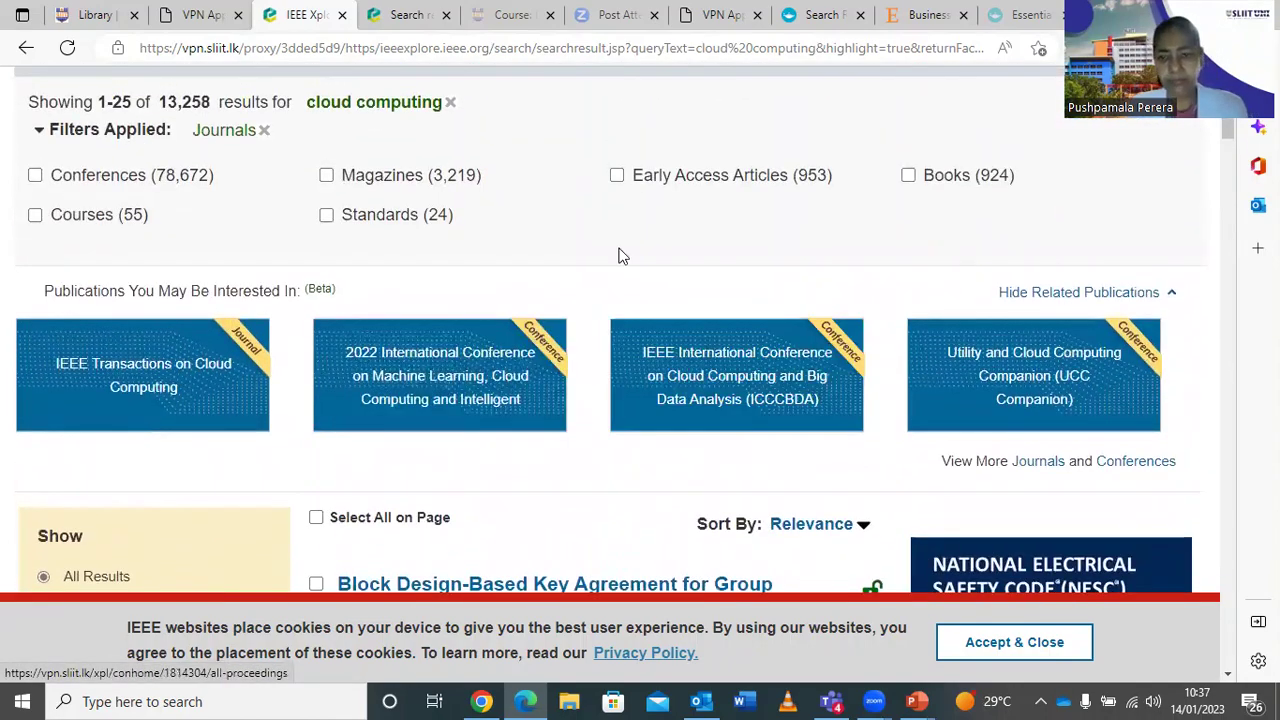
Close the CSV export of the 2 selected results without downloading, then go to the Library tab.
scroll(618, 256, "up", 3)
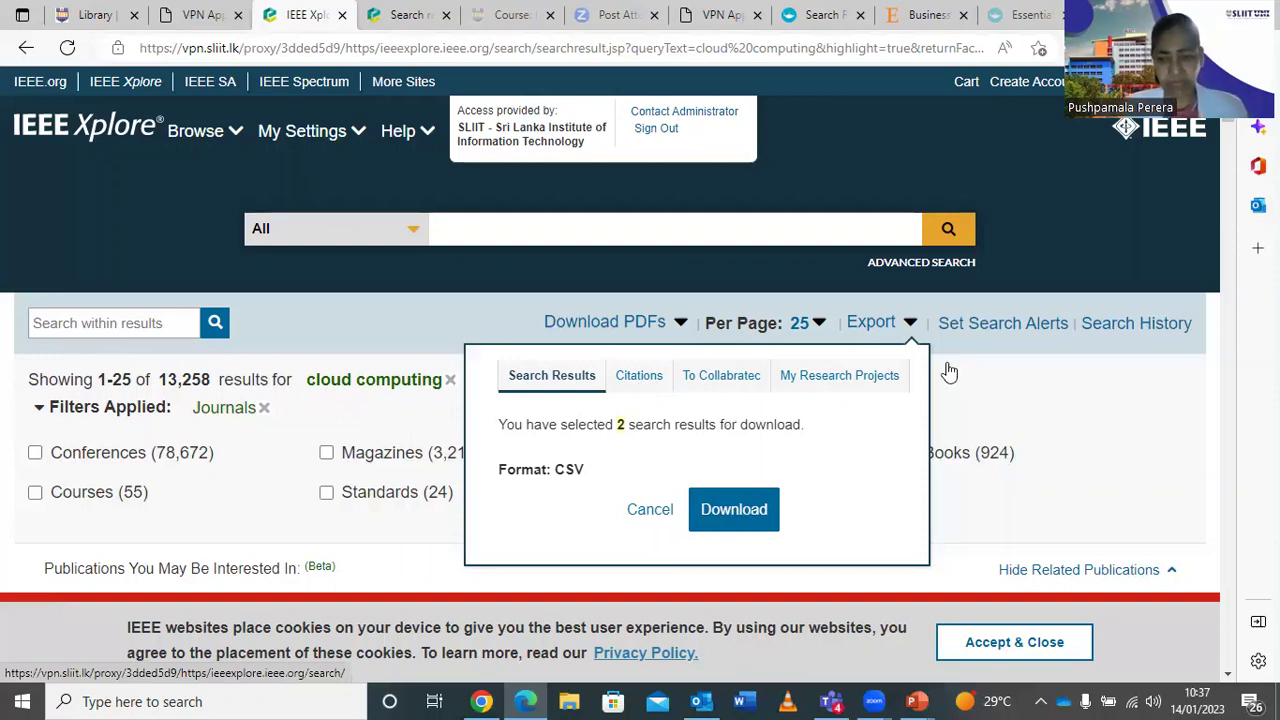
left_click(985, 405)
scroll(815, 431, "down", 3)
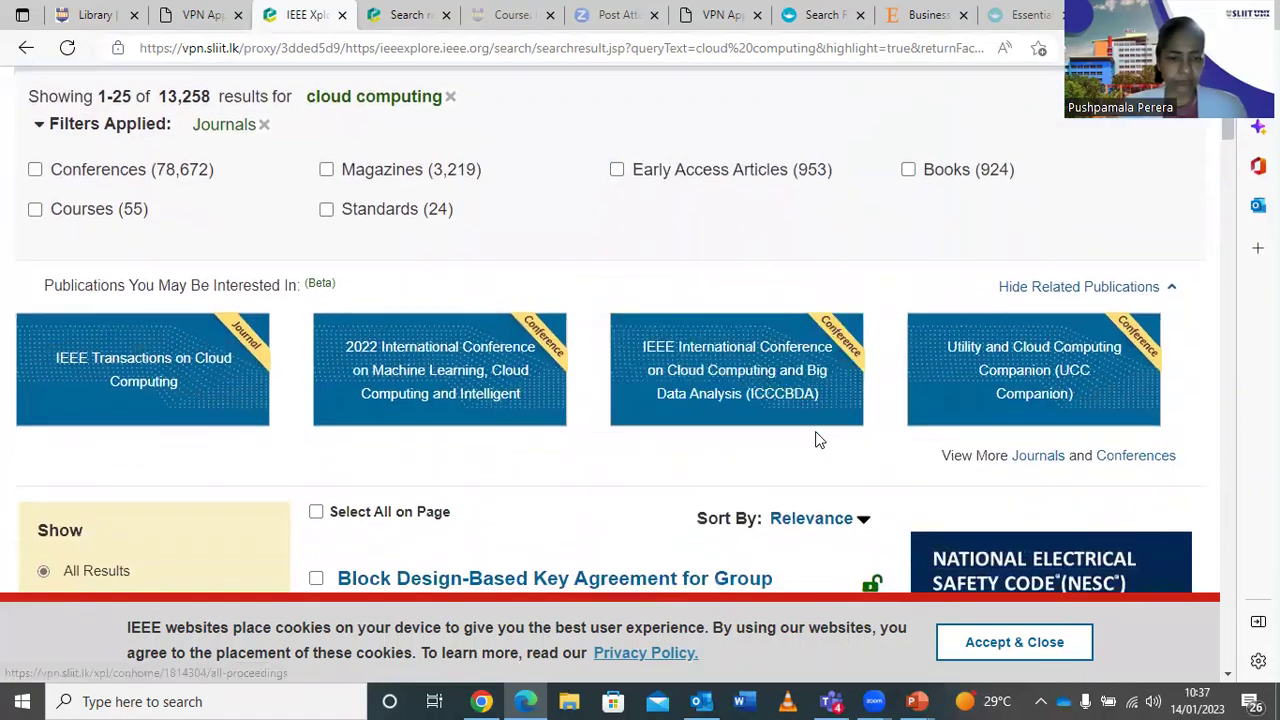
scroll(815, 440, "down", 8)
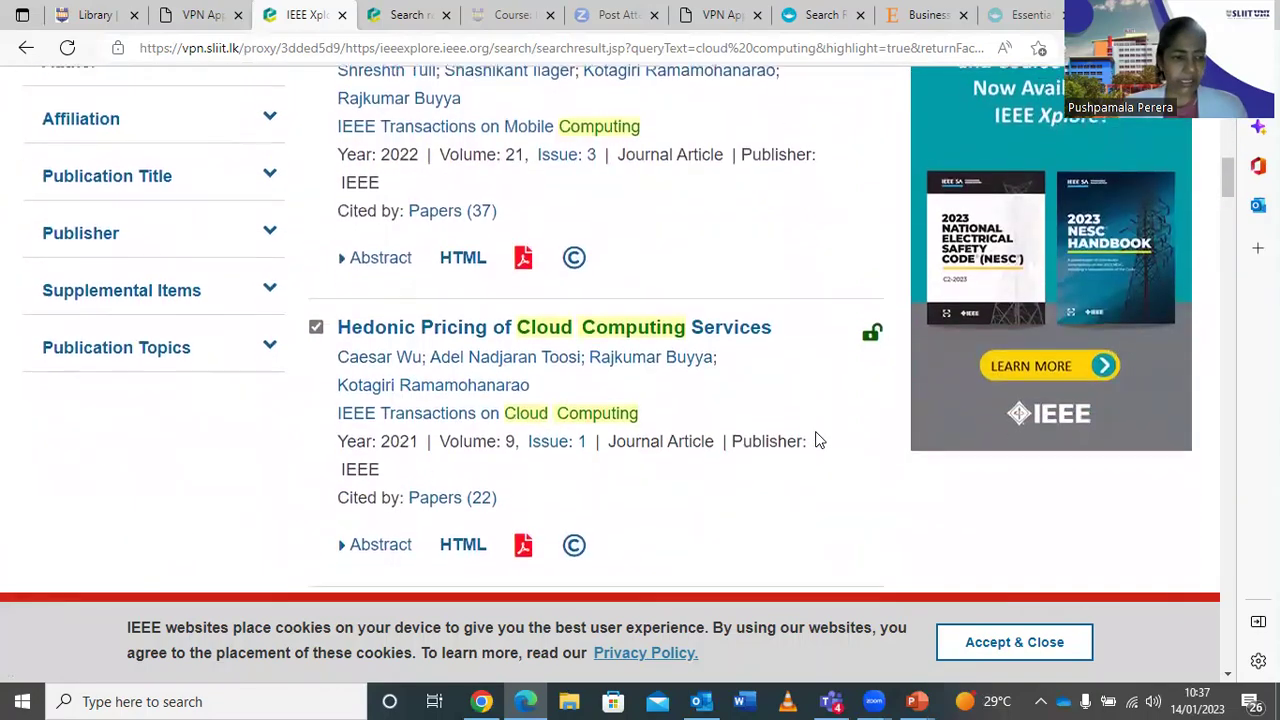
scroll(815, 440, "up", 8)
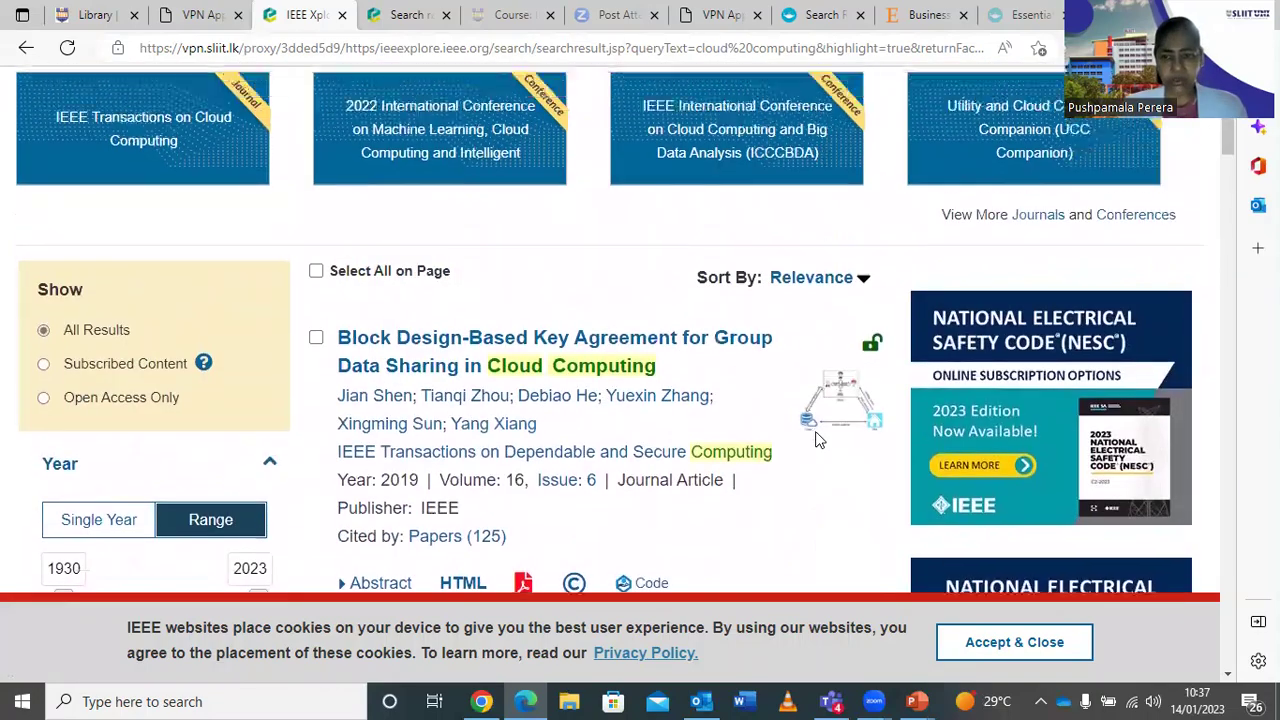
scroll(815, 440, "up", 3)
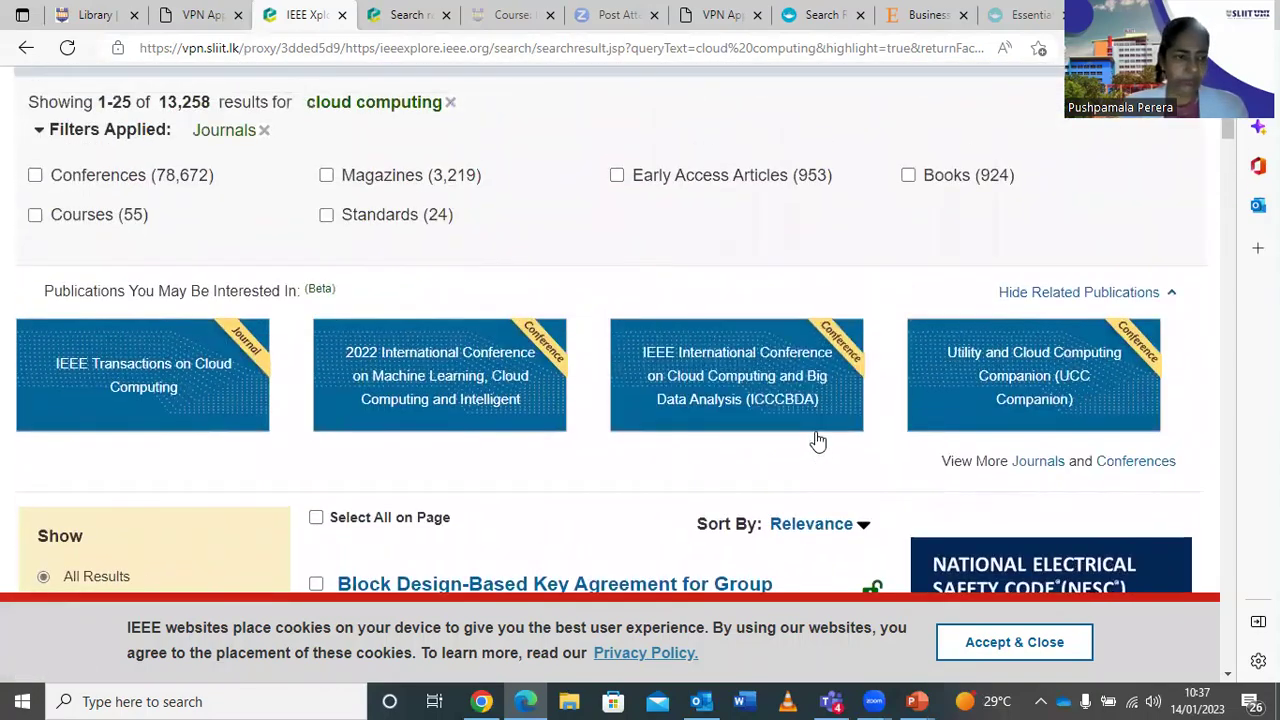
scroll(815, 440, "up", 3)
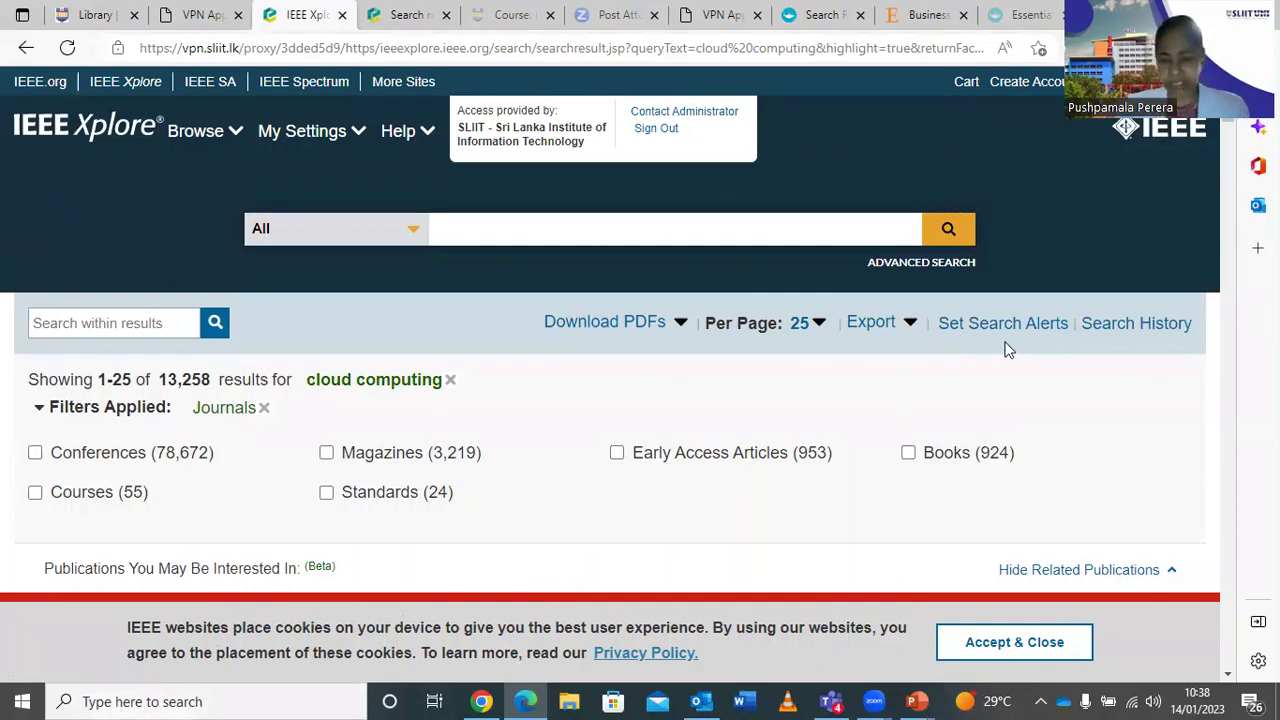
scroll(770, 505, "down", 2)
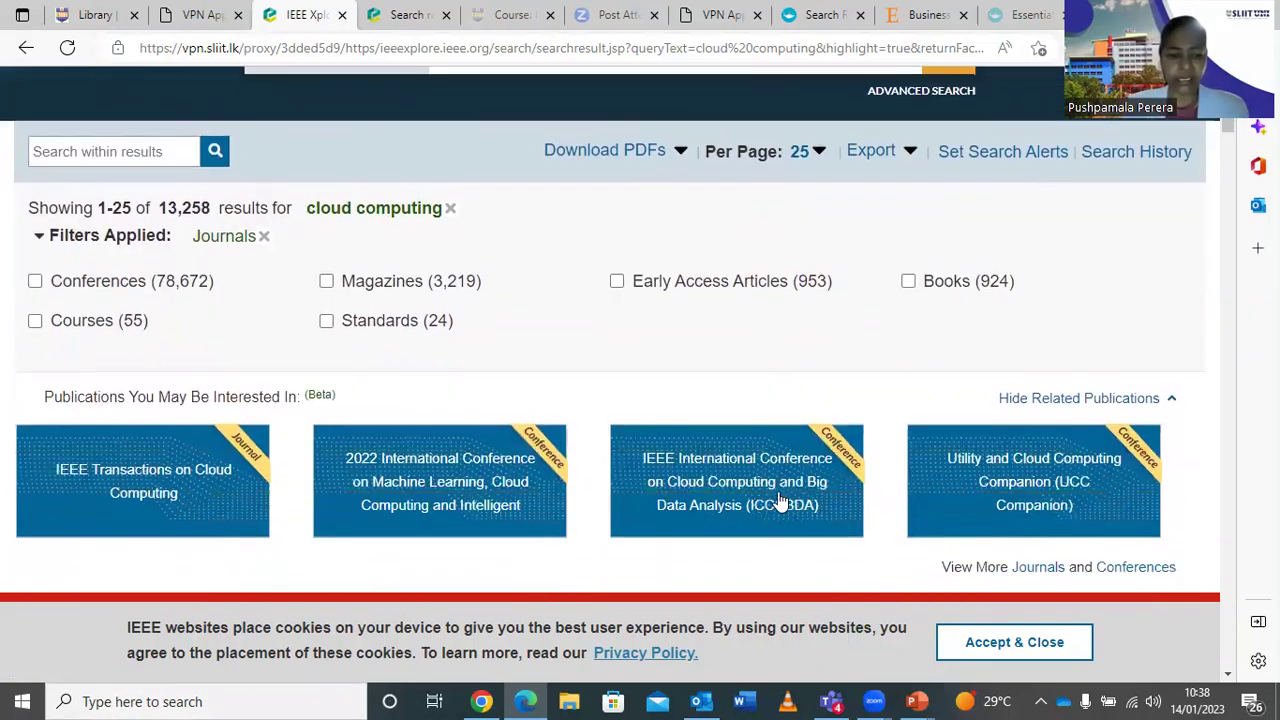
scroll(785, 500, "up", 2)
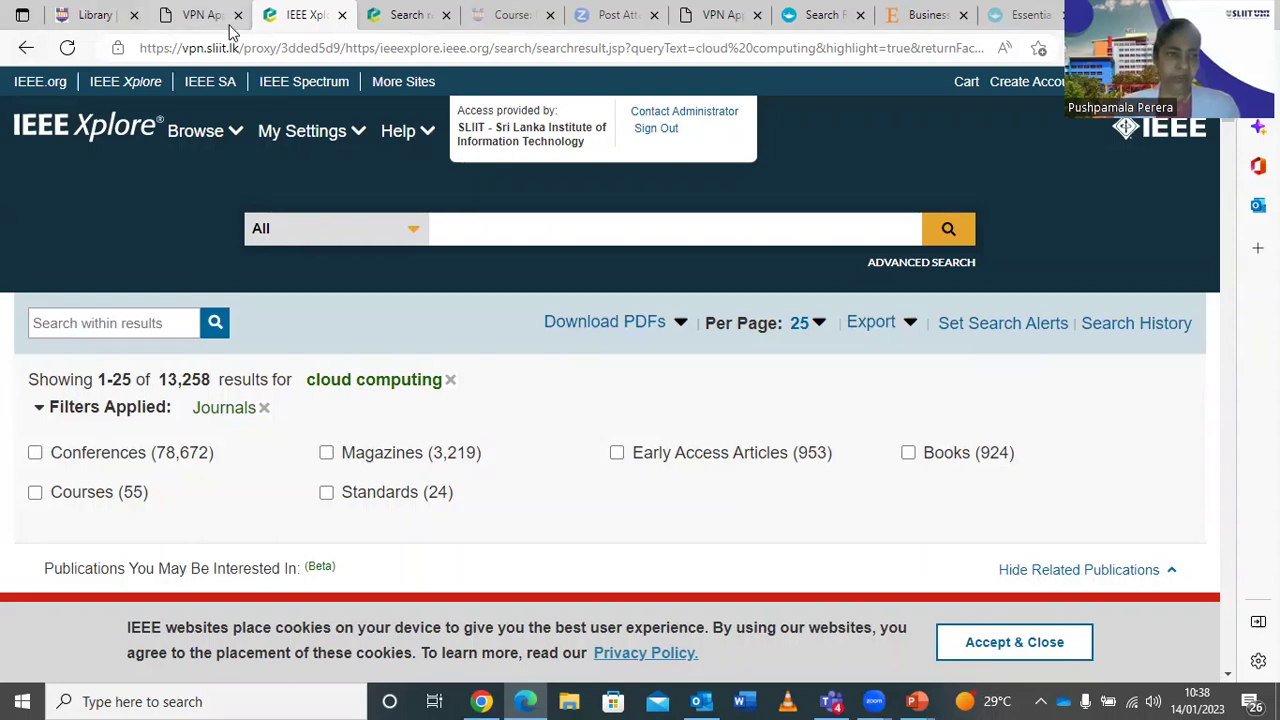
left_click(107, 18)
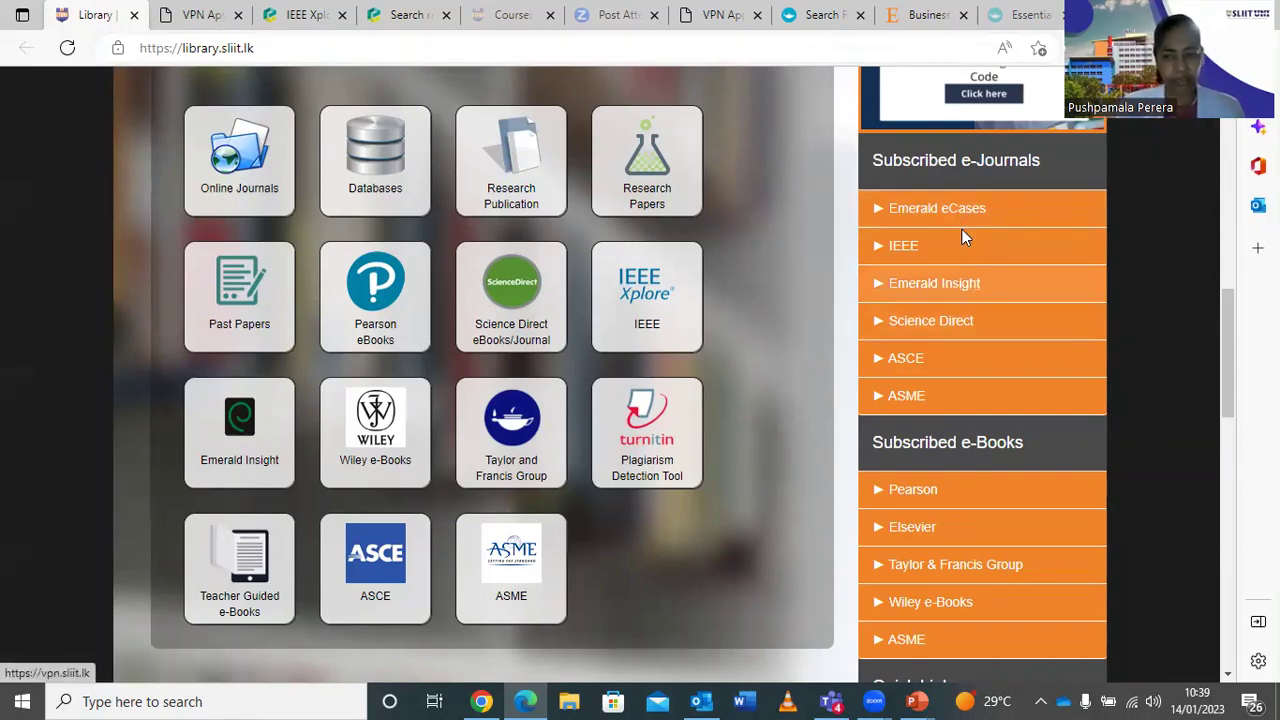
Open Emerald Insight from the VPN portal bookmarks, view Browse our content, and return to the Library tab.
left_click(962, 232)
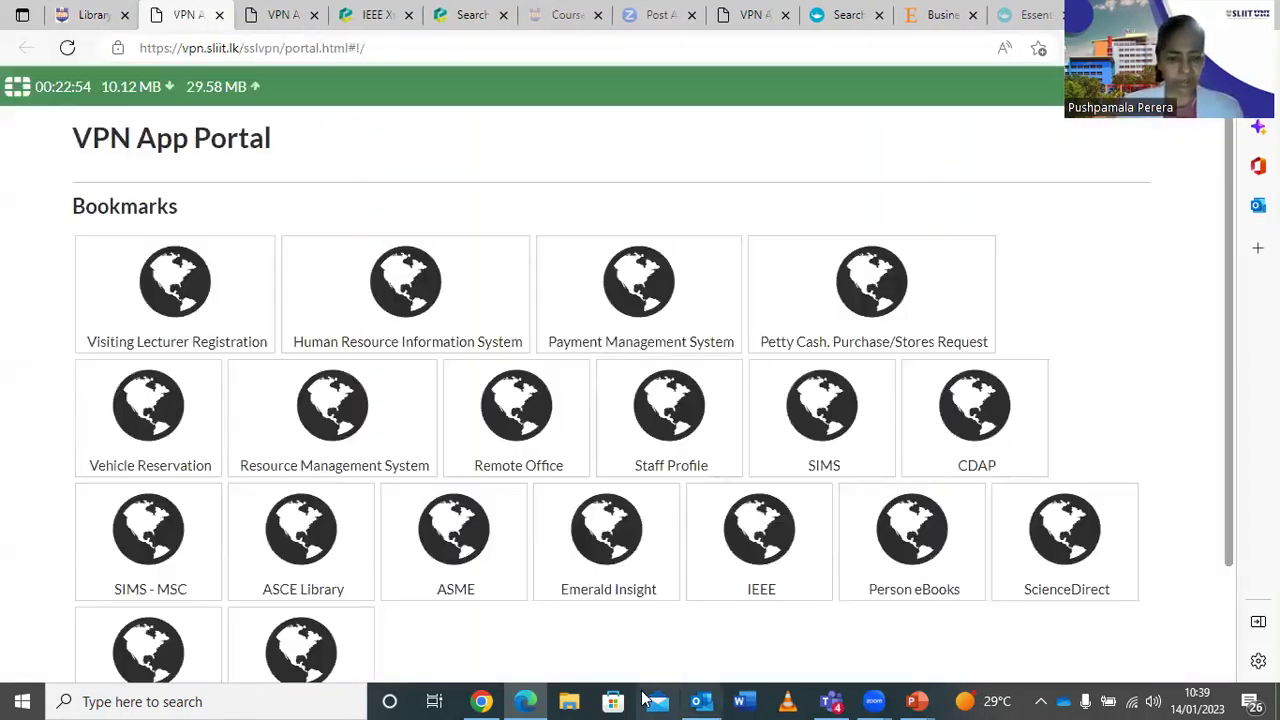
left_click(600, 570)
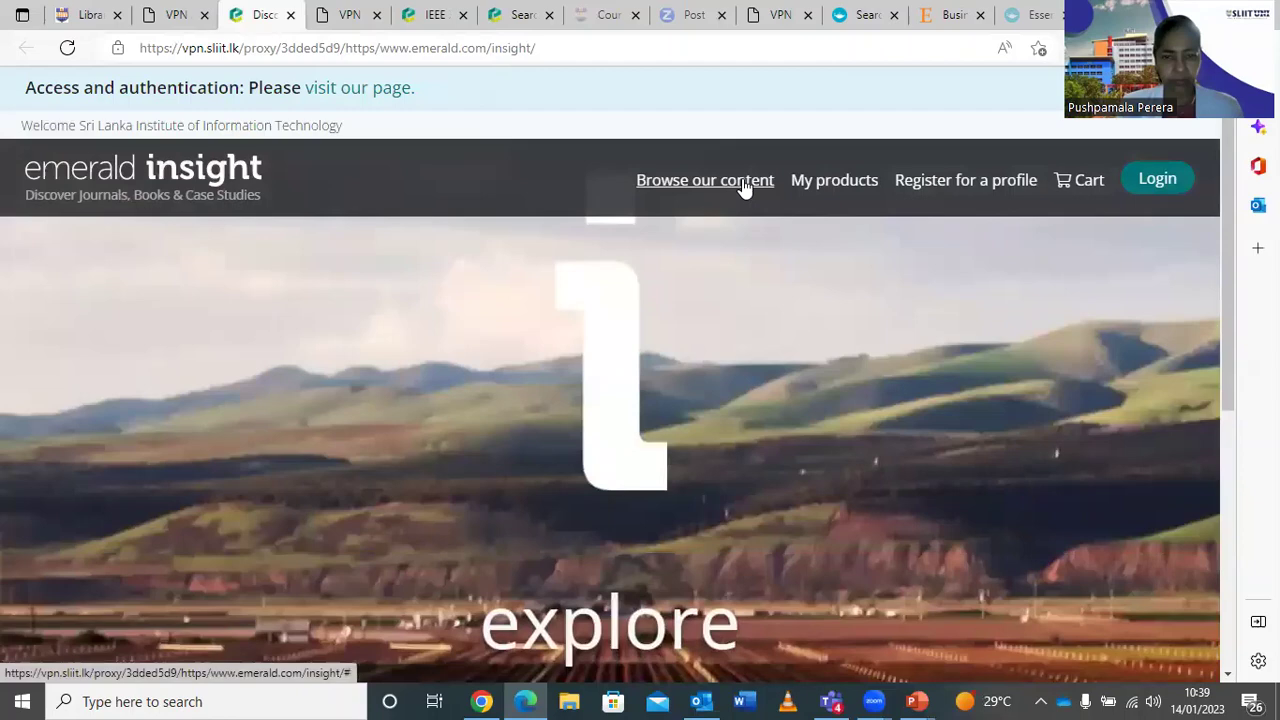
left_click(745, 184)
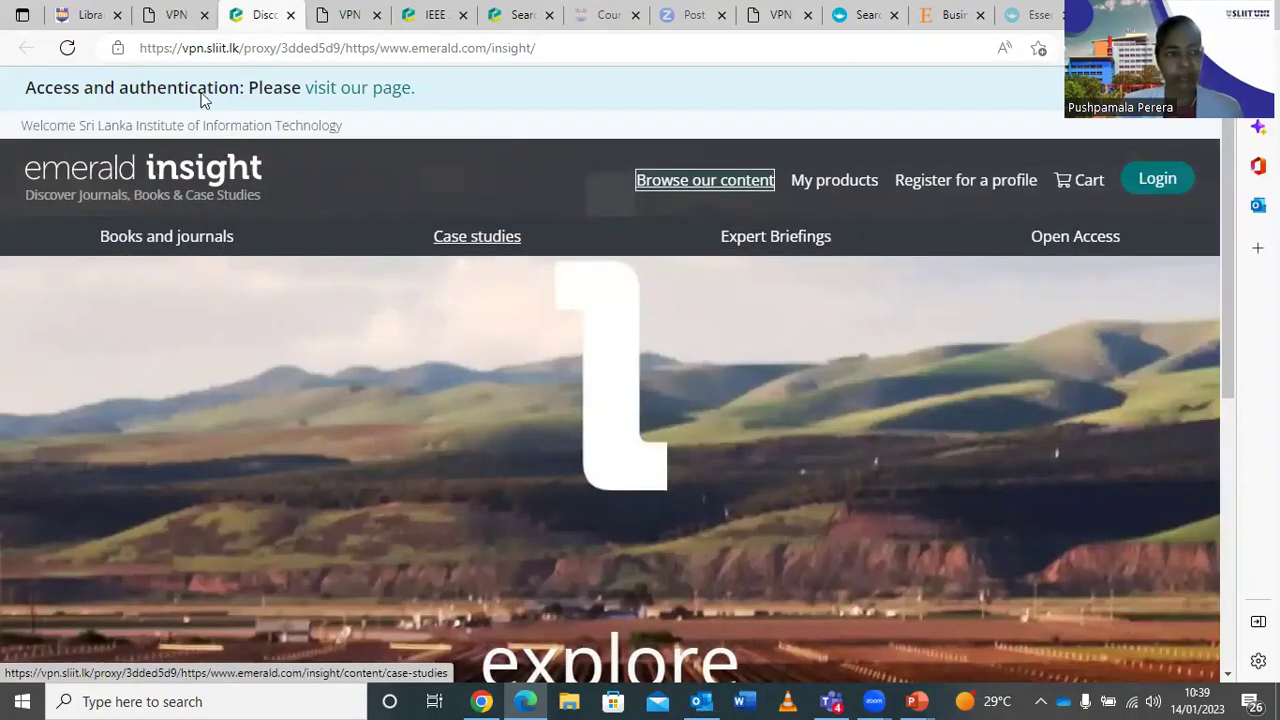
left_click(90, 16)
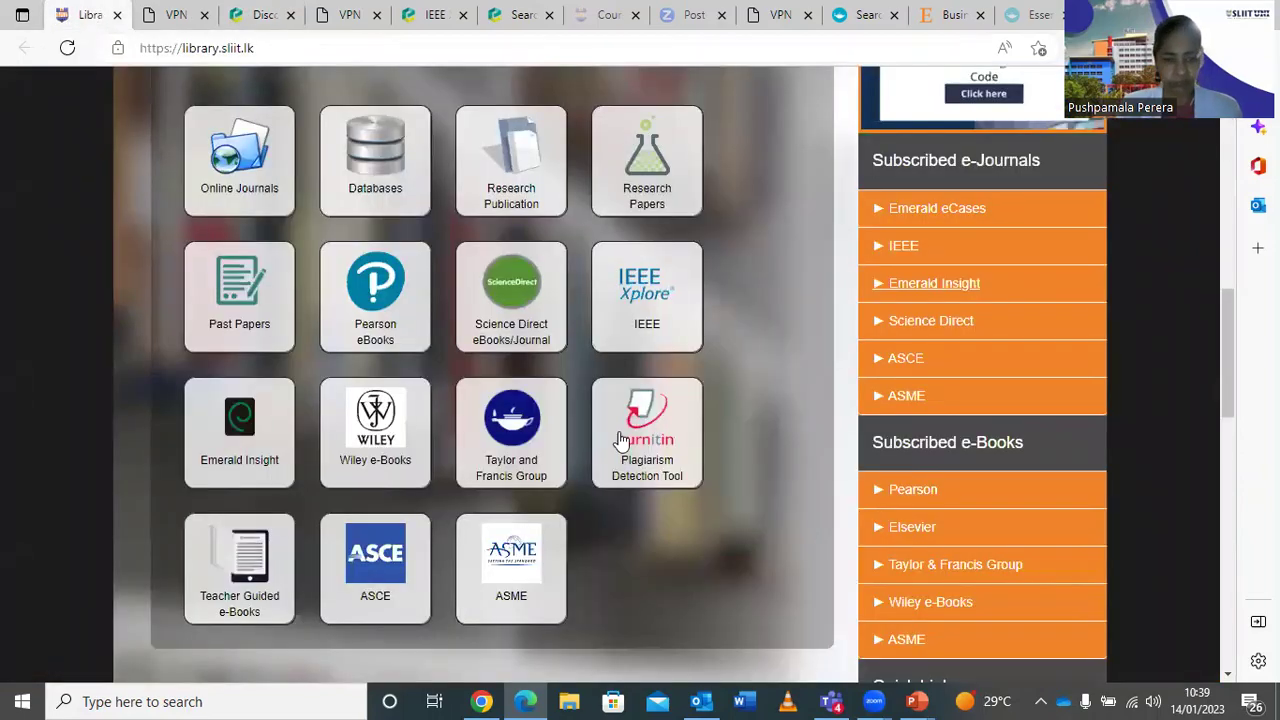
scroll(620, 437, "down", 3)
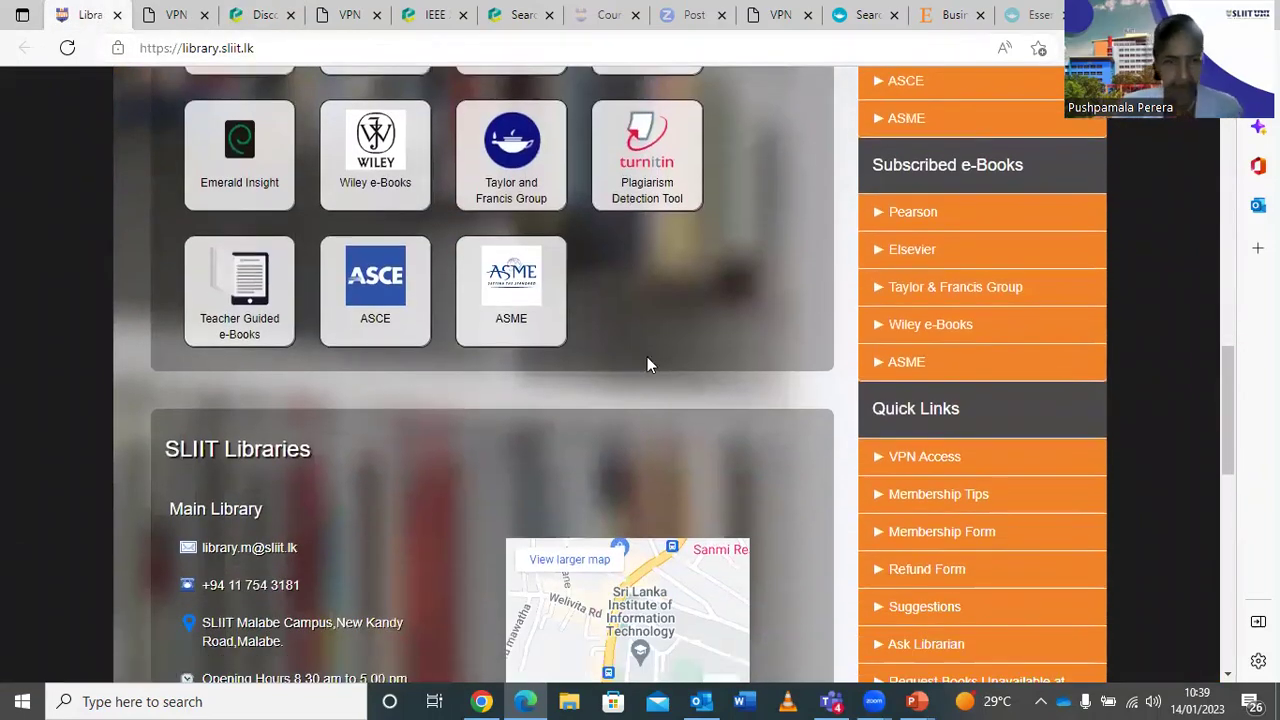
scroll(651, 360, "up", 3)
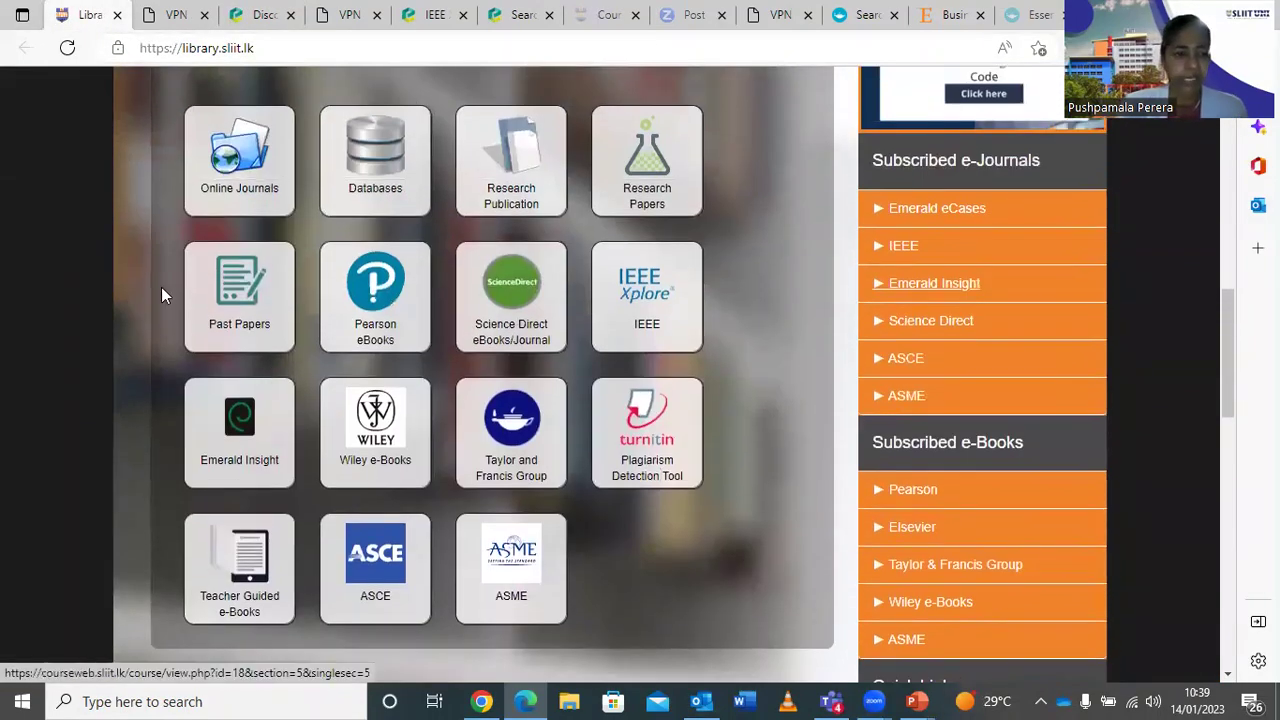
left_click(378, 176)
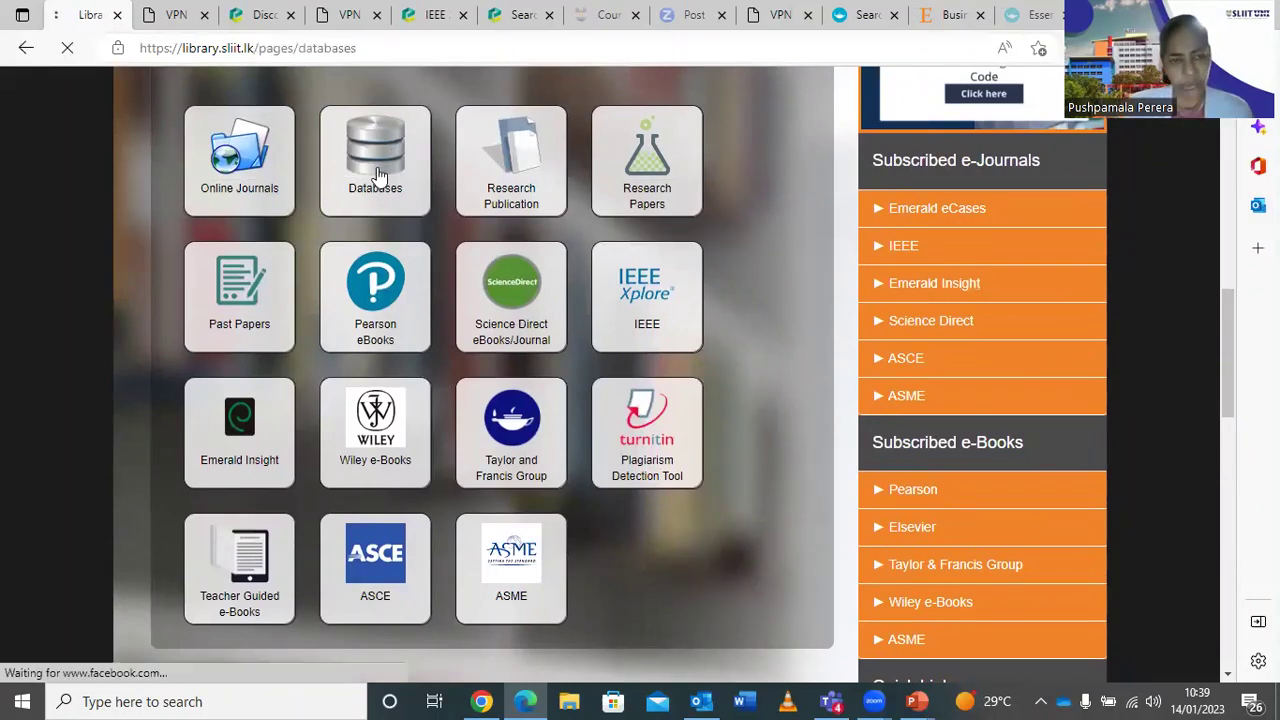
scroll(694, 495, "down", 2)
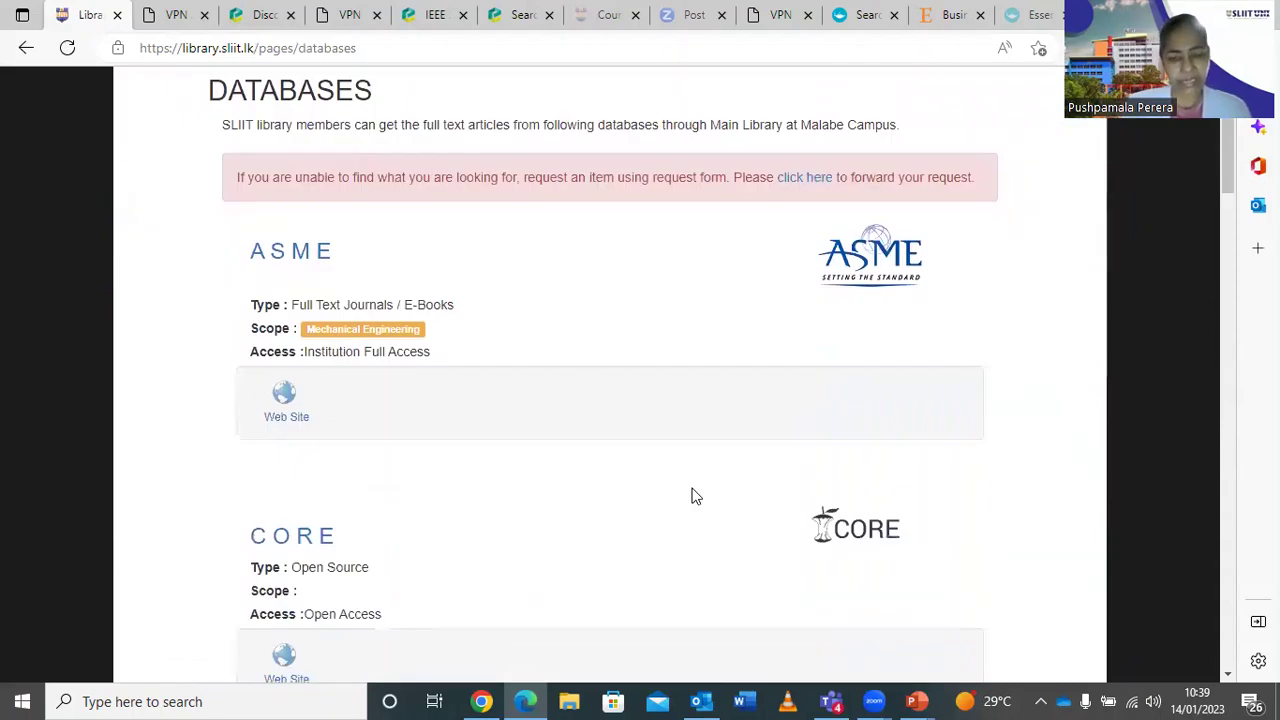
scroll(696, 496, "down", 4)
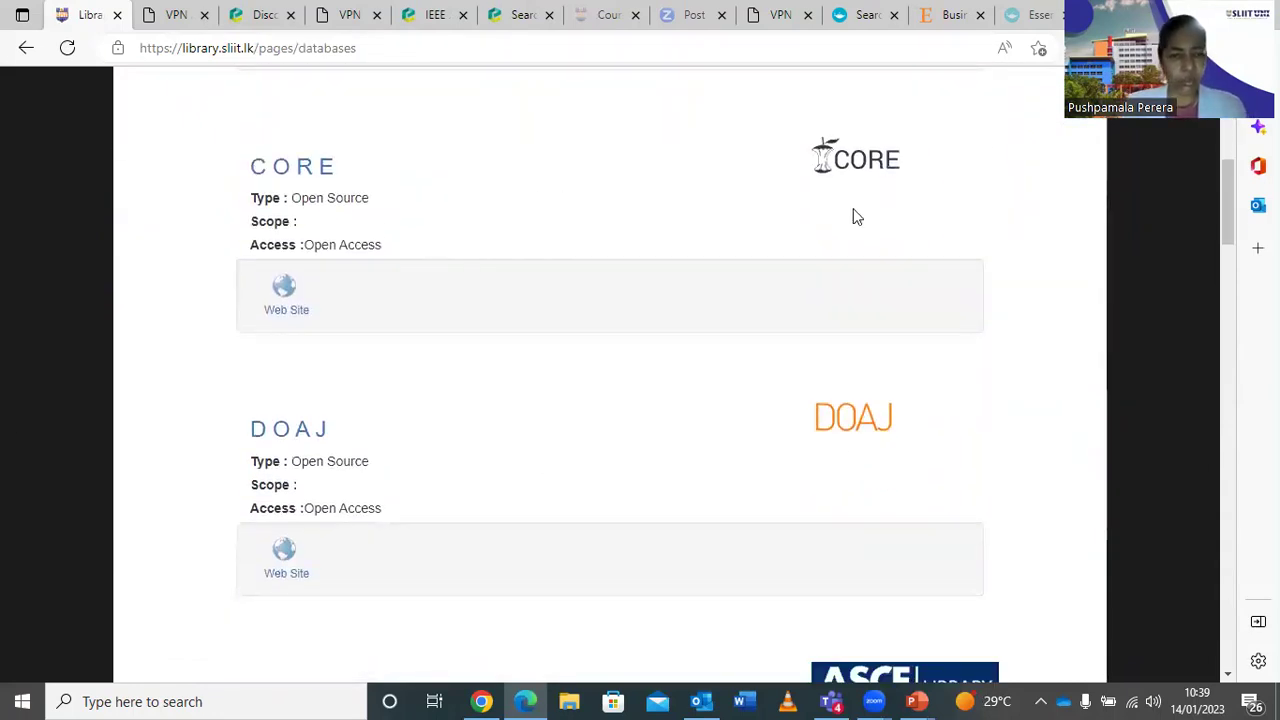
scroll(608, 458, "down", 2)
scroll(608, 458, "down", 8)
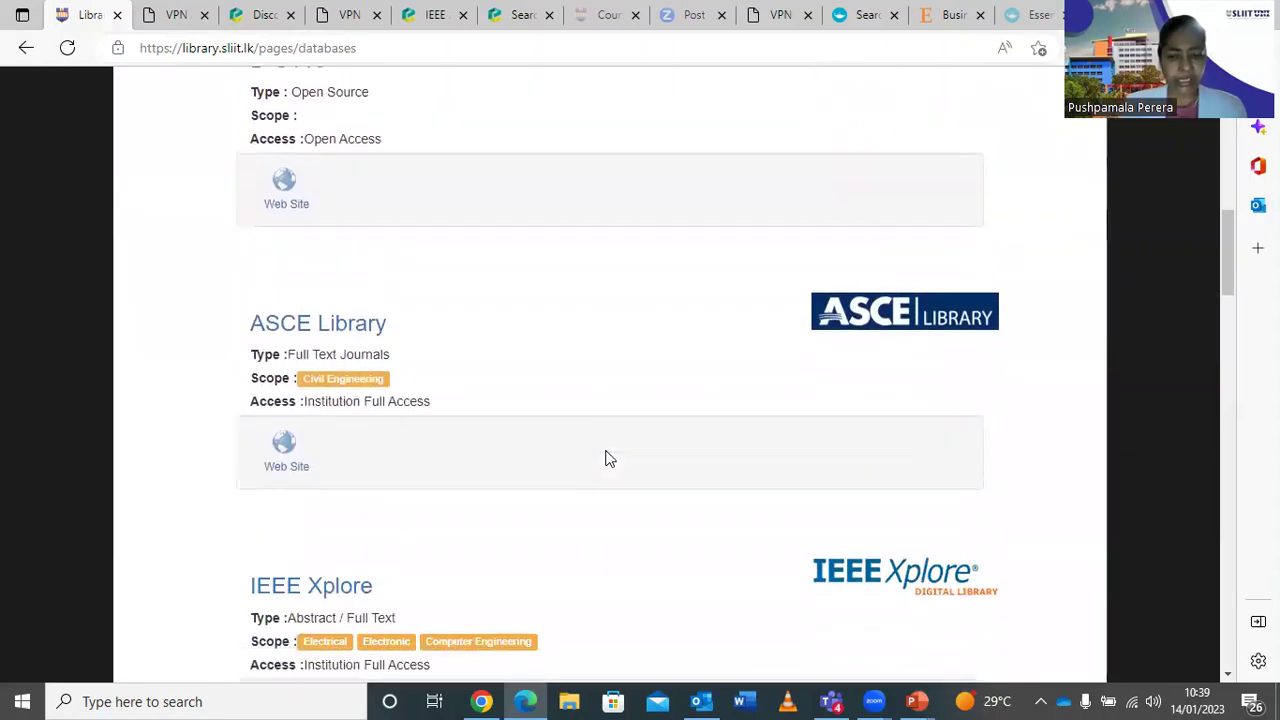
scroll(608, 458, "down", 8)
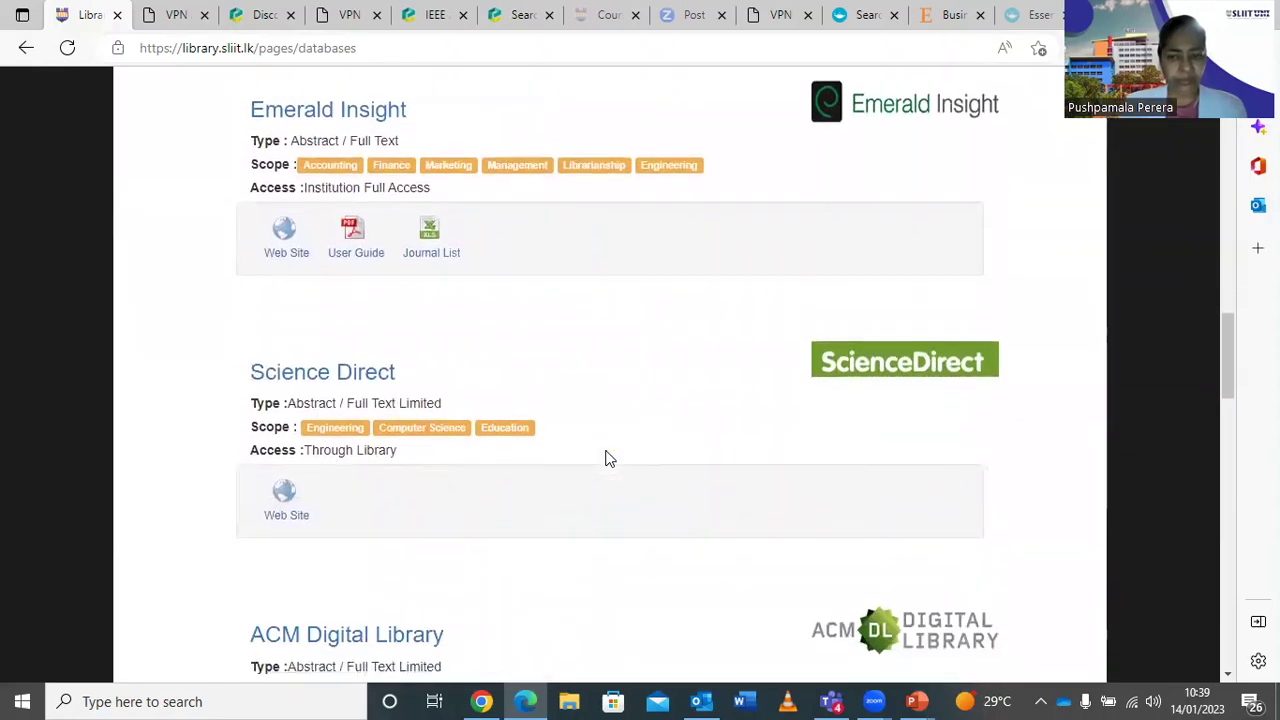
scroll(608, 458, "down", 2)
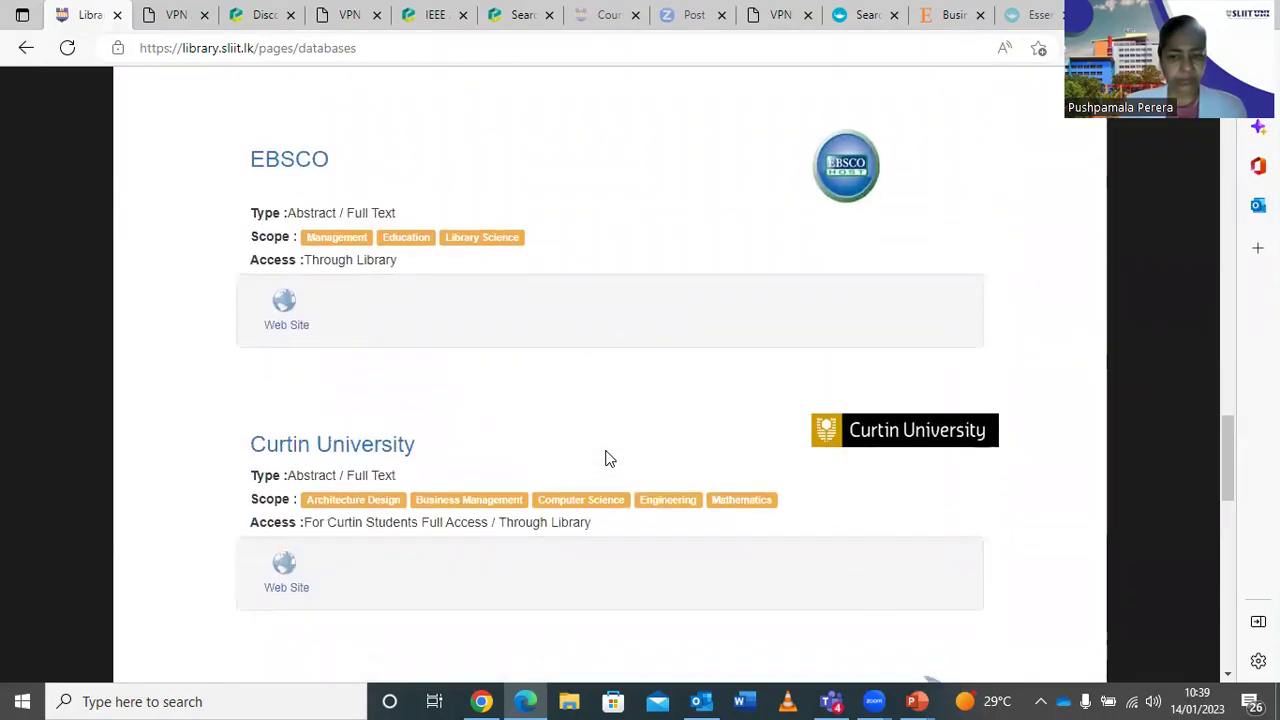
scroll(608, 458, "up", 4)
scroll(609, 458, "down", 1)
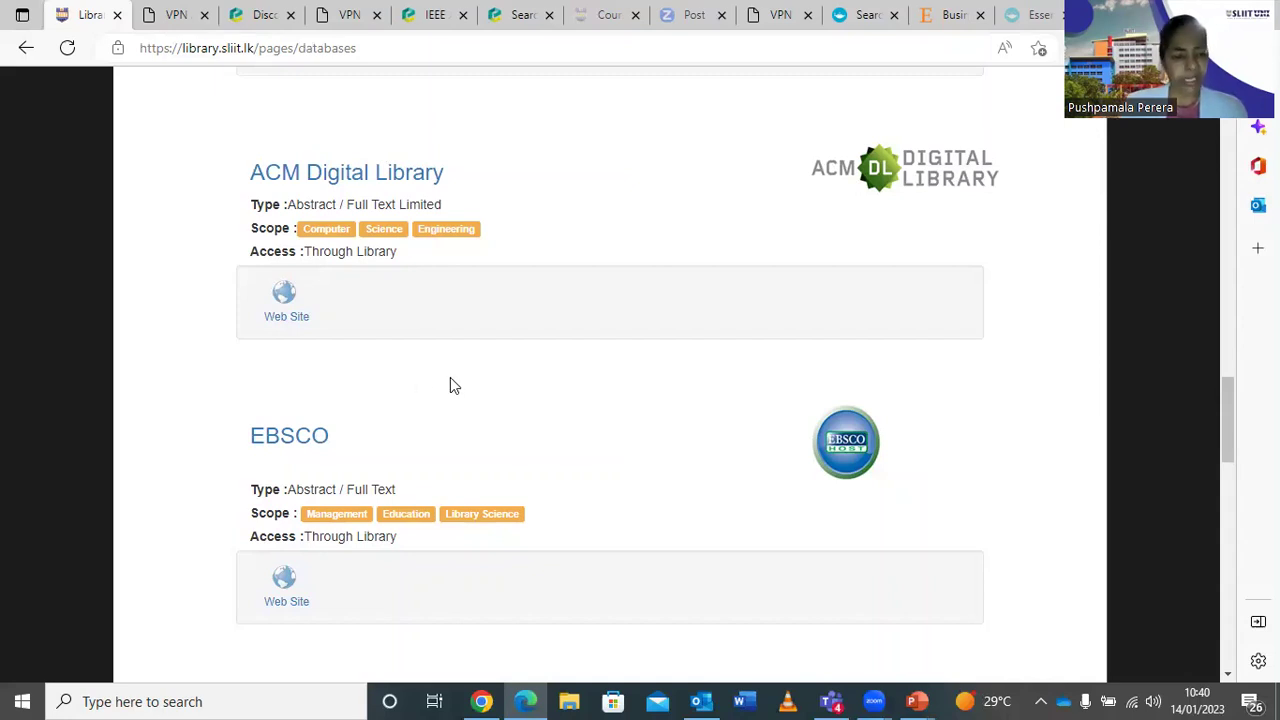
scroll(450, 385, "down", 1)
scroll(450, 385, "down", 2)
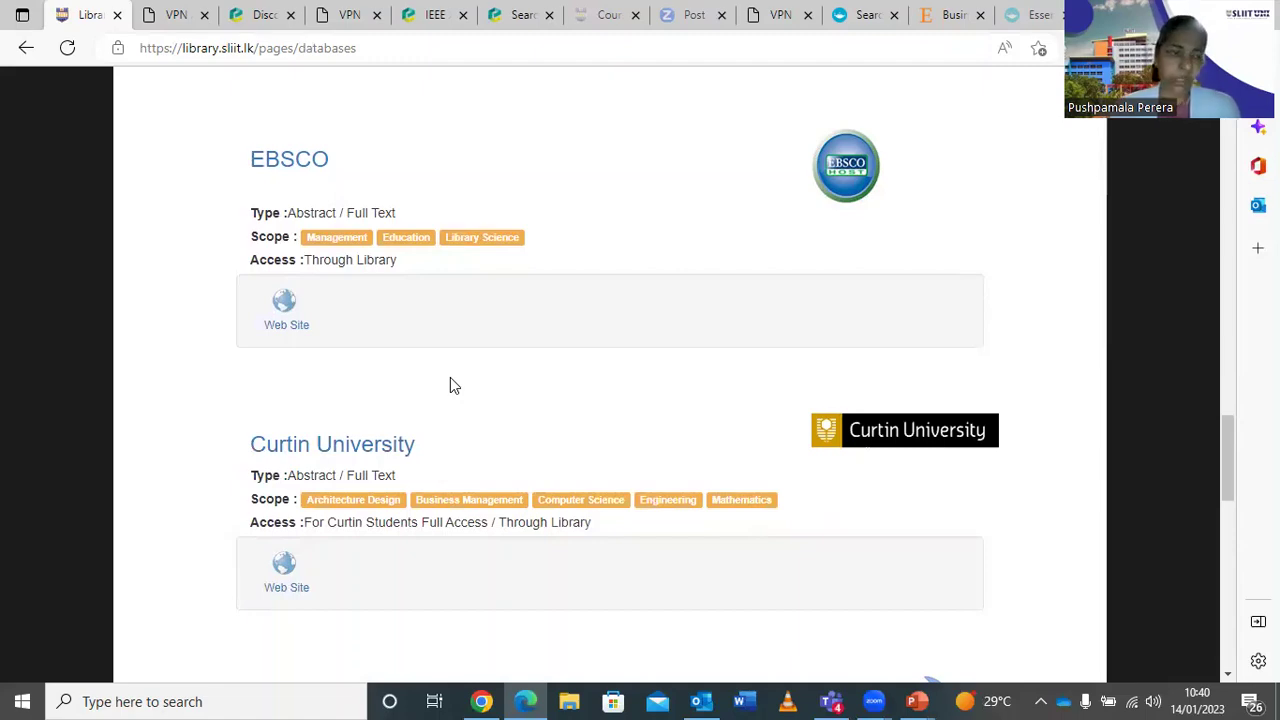
scroll(450, 380, "down", 4)
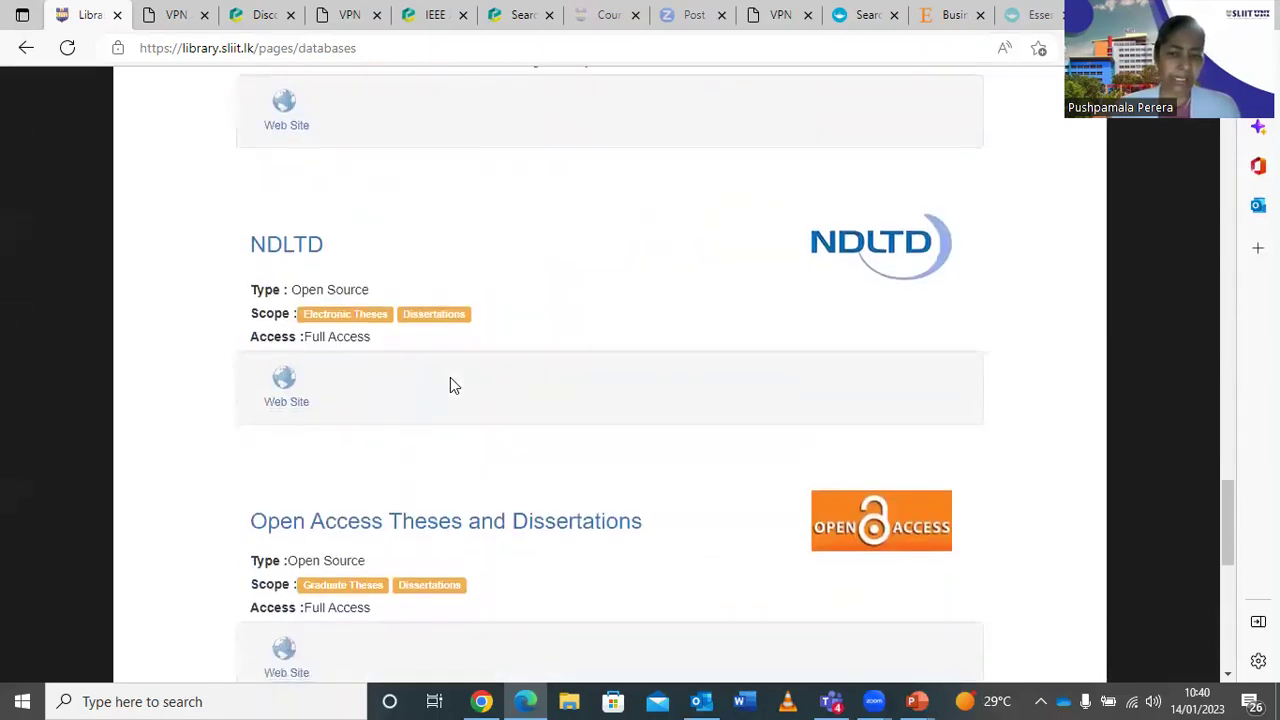
scroll(450, 385, "down", 1)
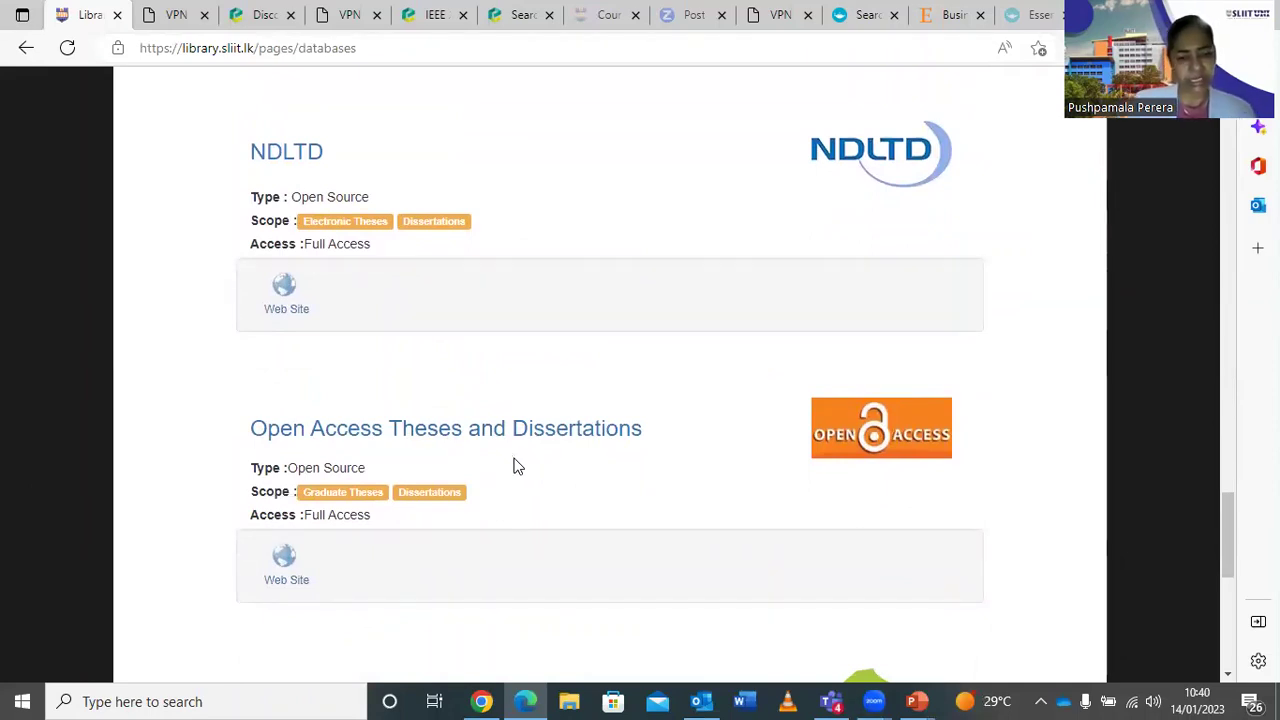
scroll(517, 468, "down", 1)
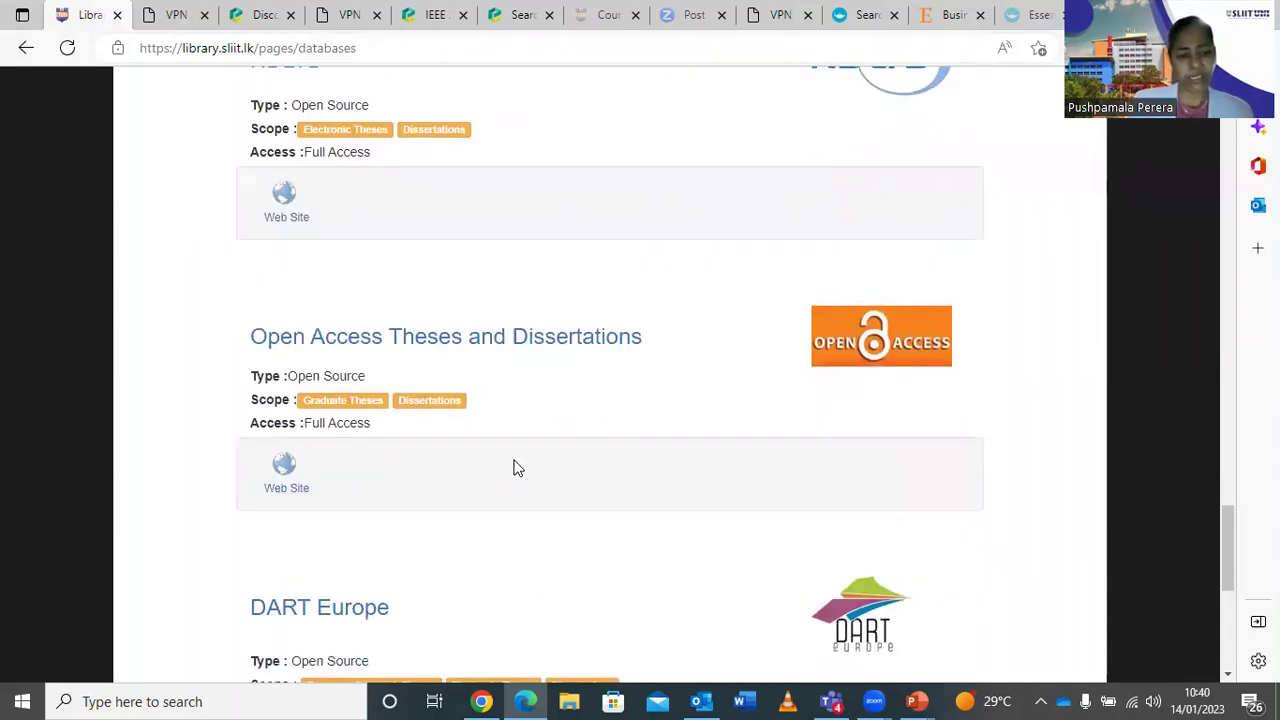
scroll(517, 468, "down", 3)
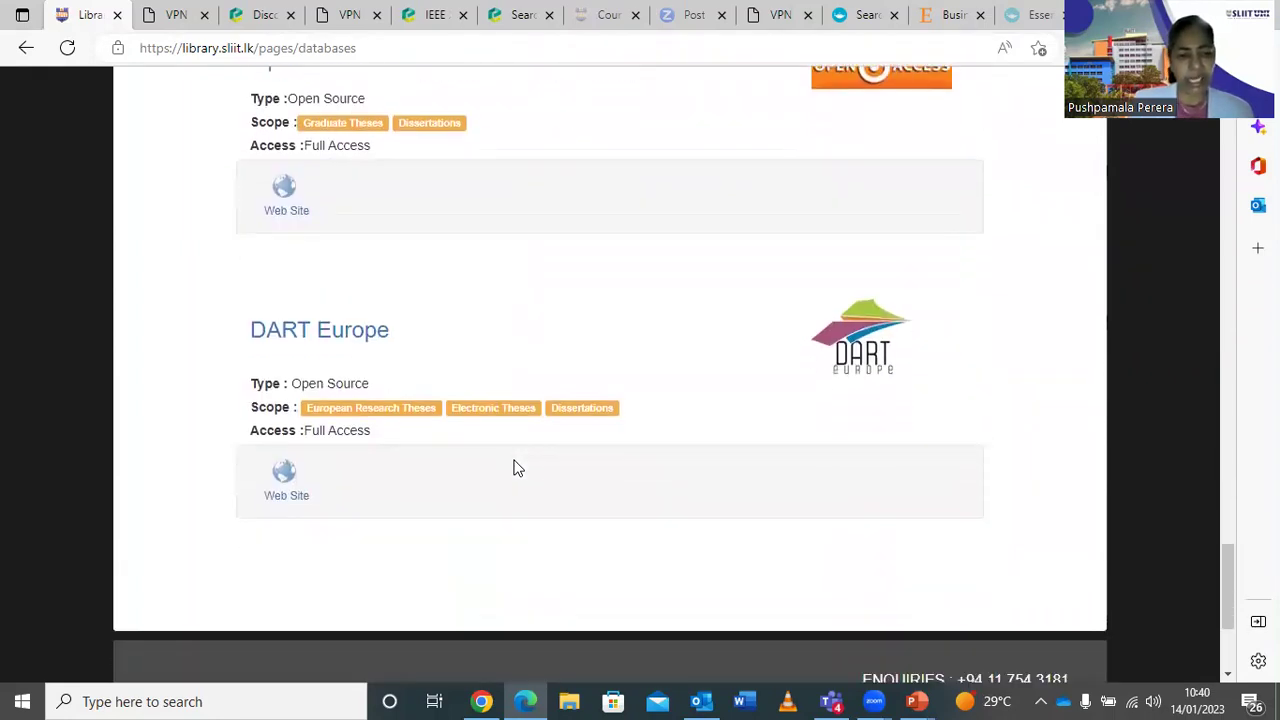
scroll(596, 345, "up", 15)
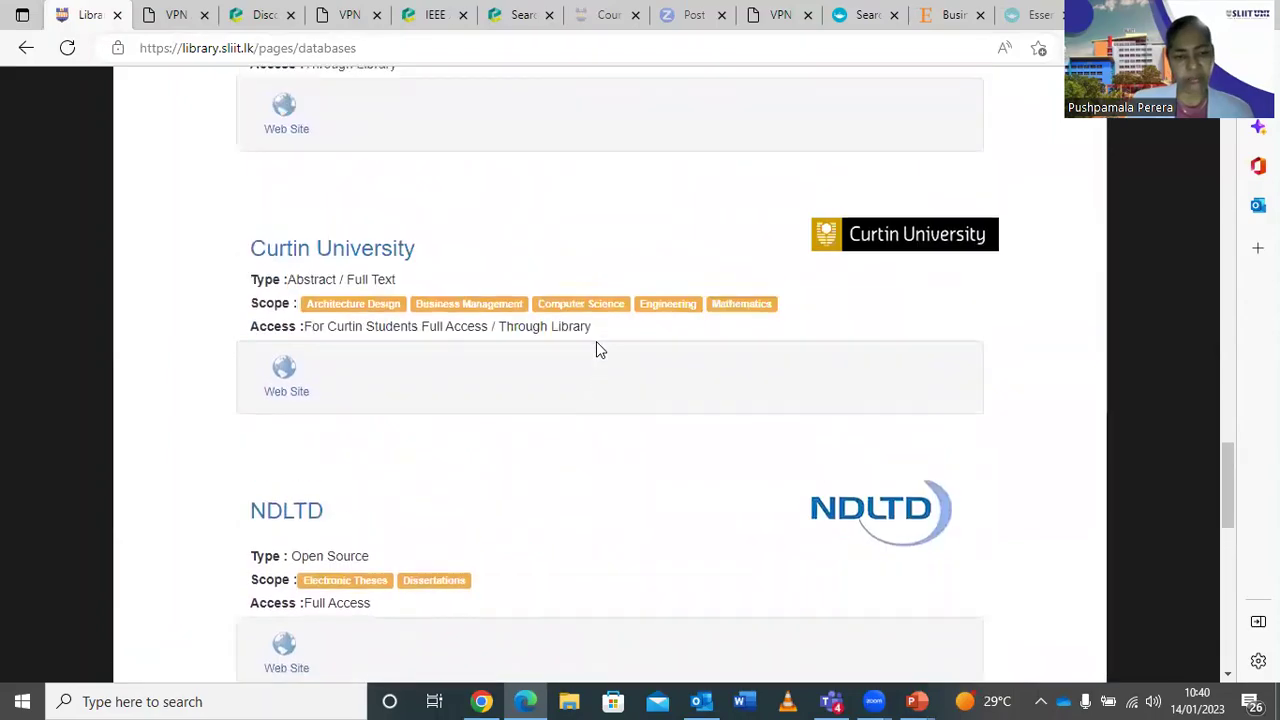
scroll(596, 345, "up", 12)
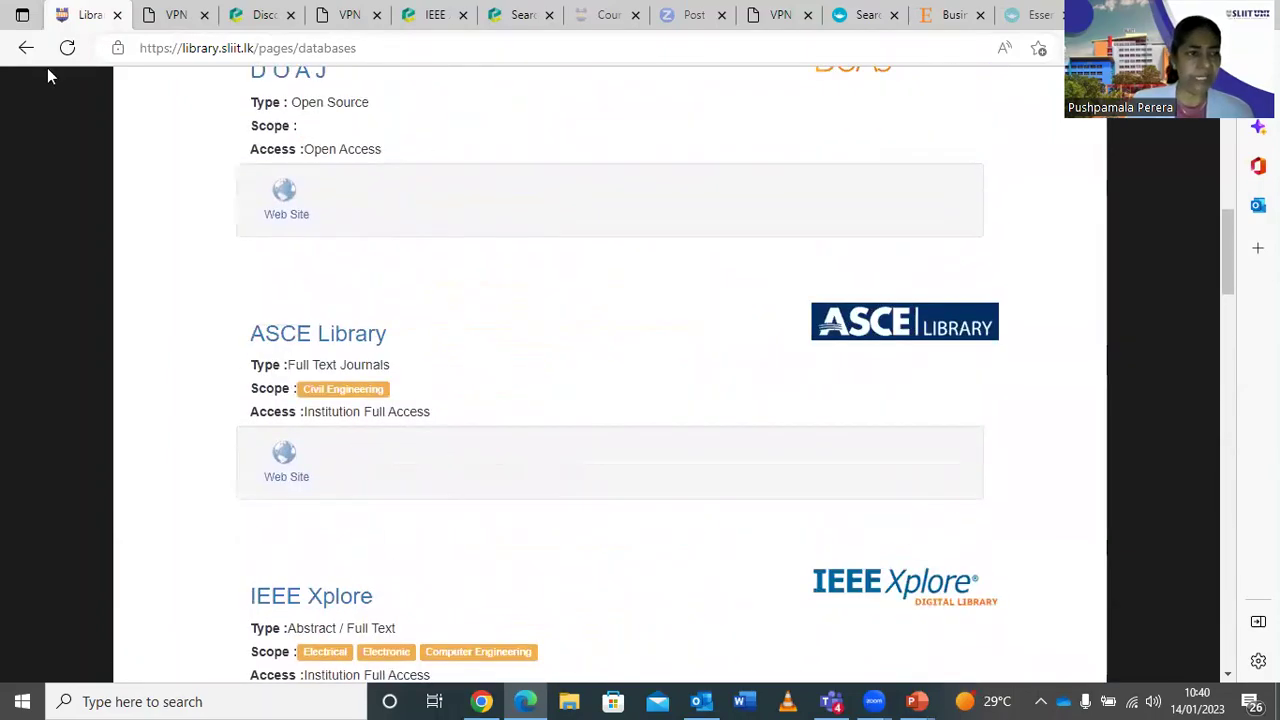
scroll(47, 68, "up", 1)
Go back to the library home page and open the Research Papers tile under e-Resources in a new tab.
left_click(28, 50)
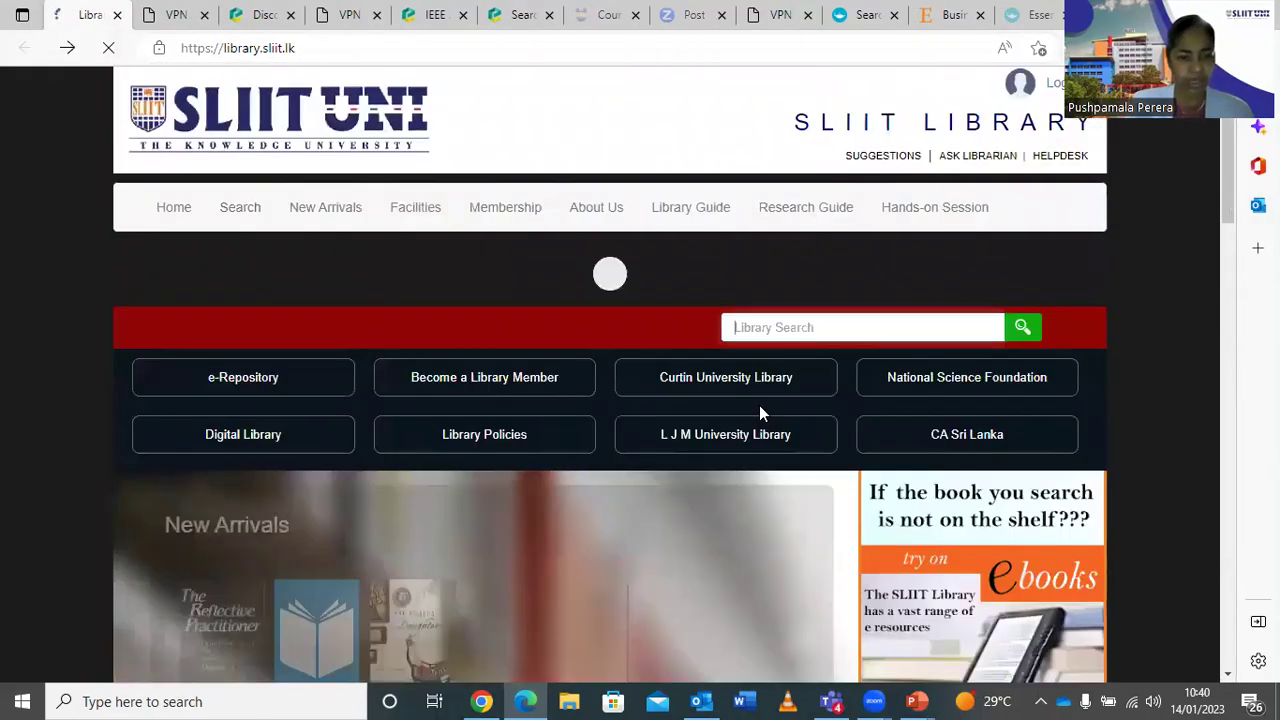
scroll(760, 415, "down", 8)
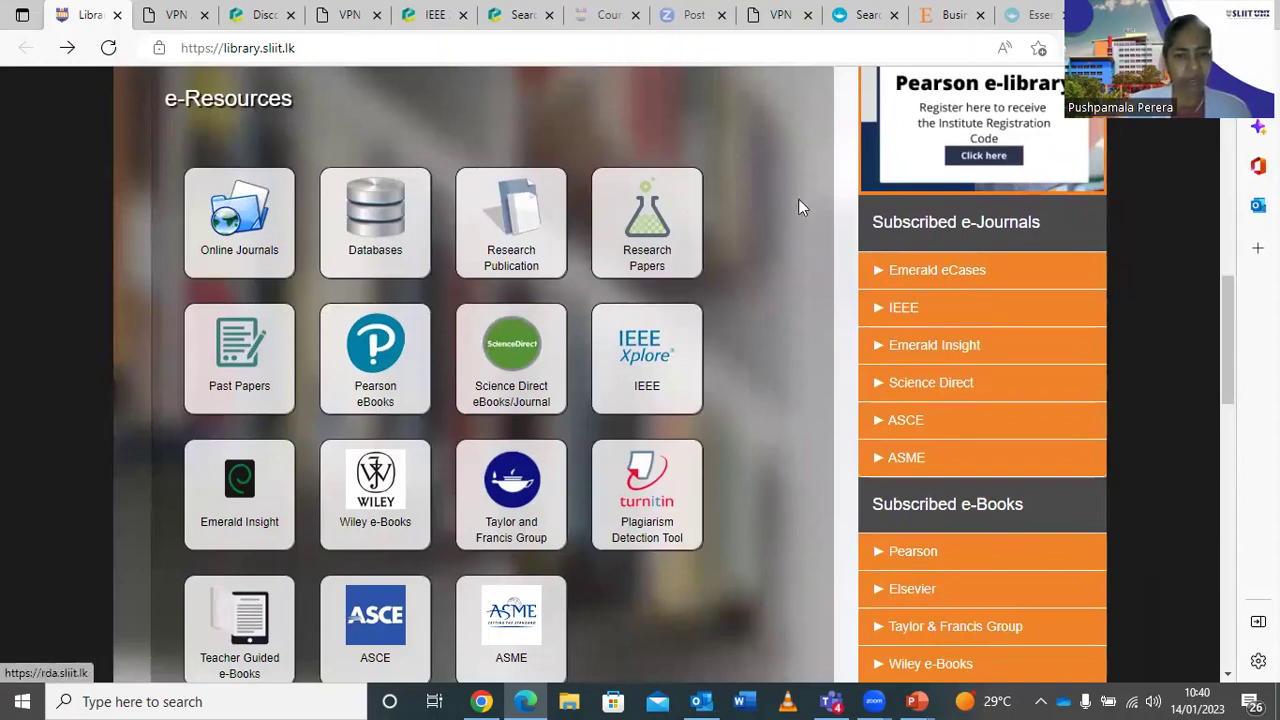
left_click(655, 238)
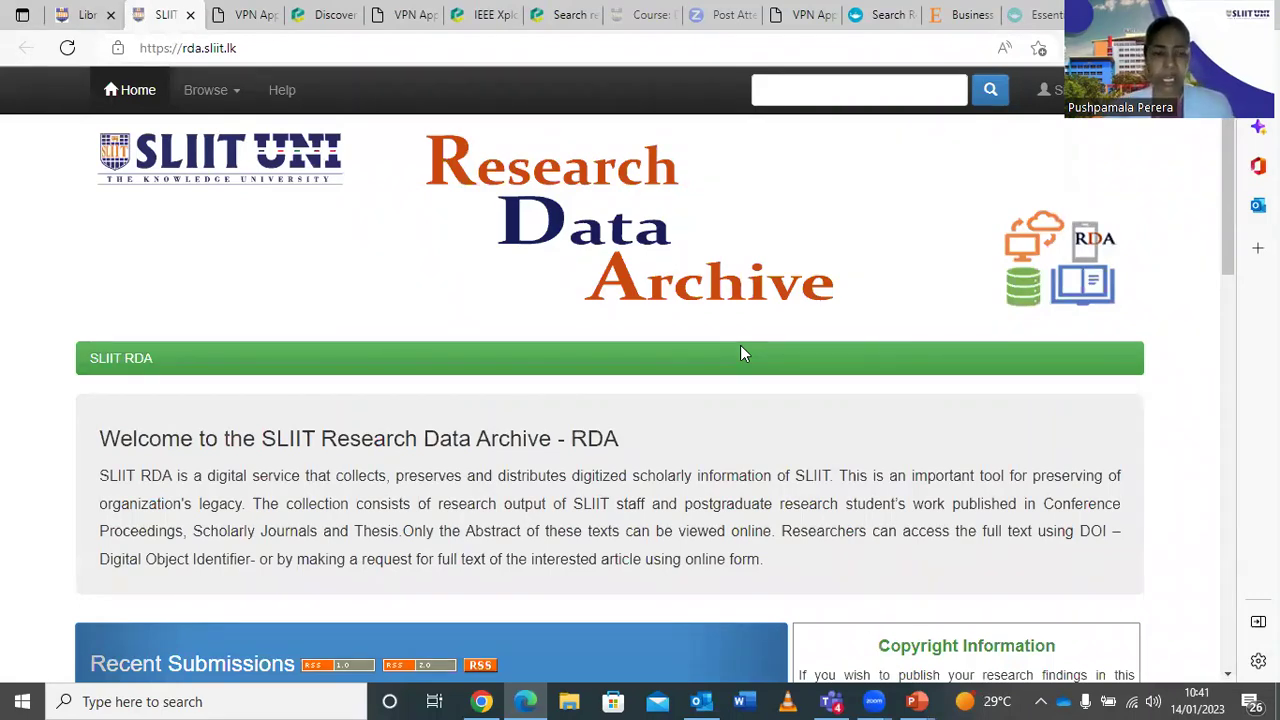
scroll(740, 353, "down", 1)
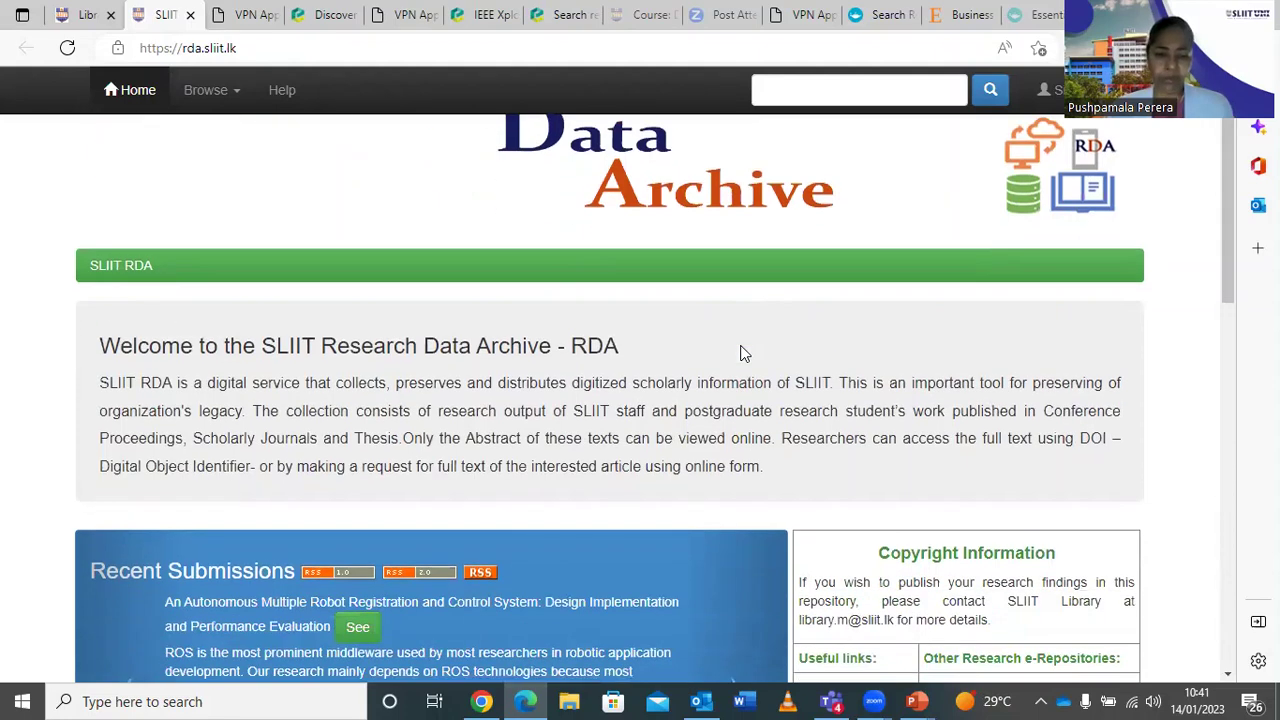
scroll(742, 352, "up", 1)
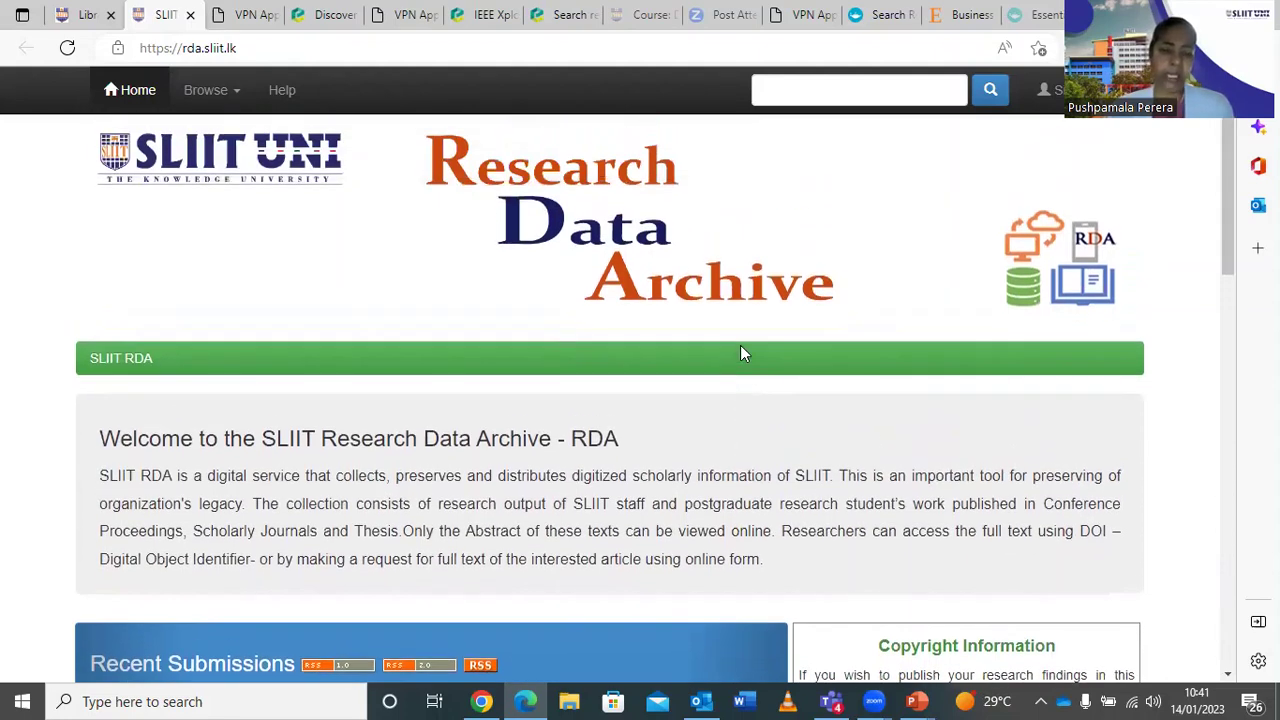
scroll(740, 353, "down", 2)
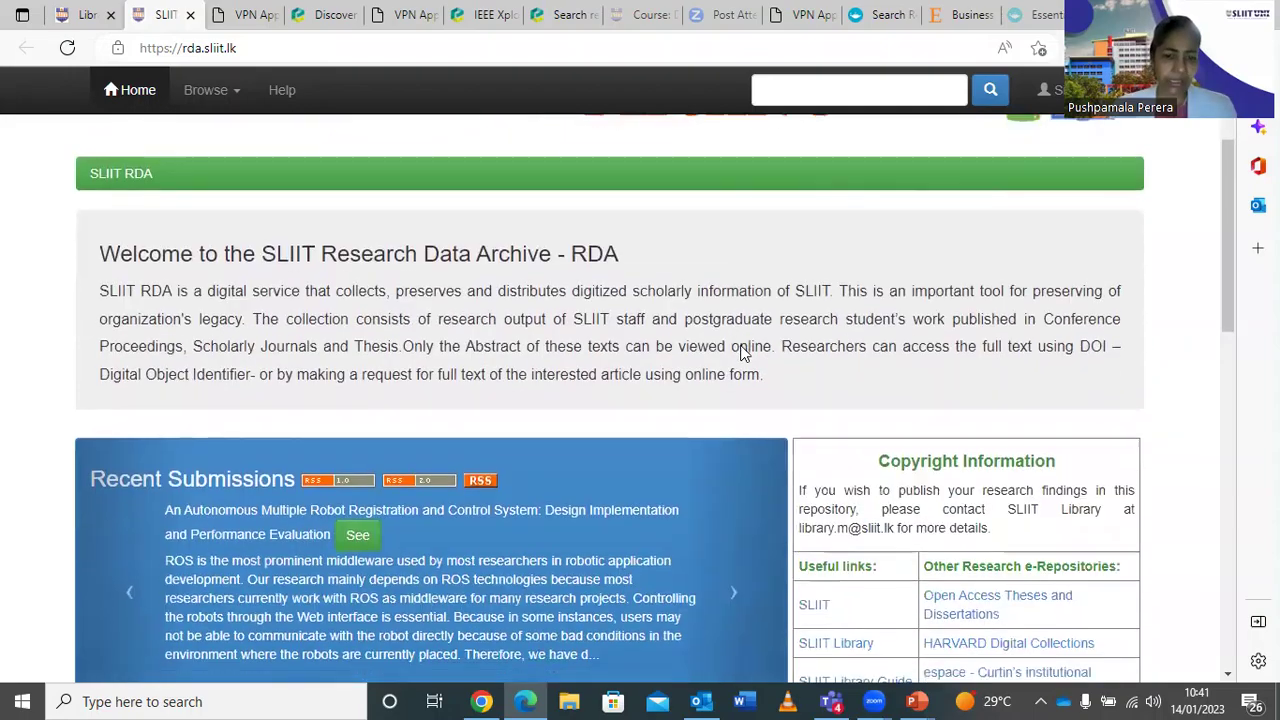
scroll(742, 350, "down", 2)
scroll(742, 350, "up", 4)
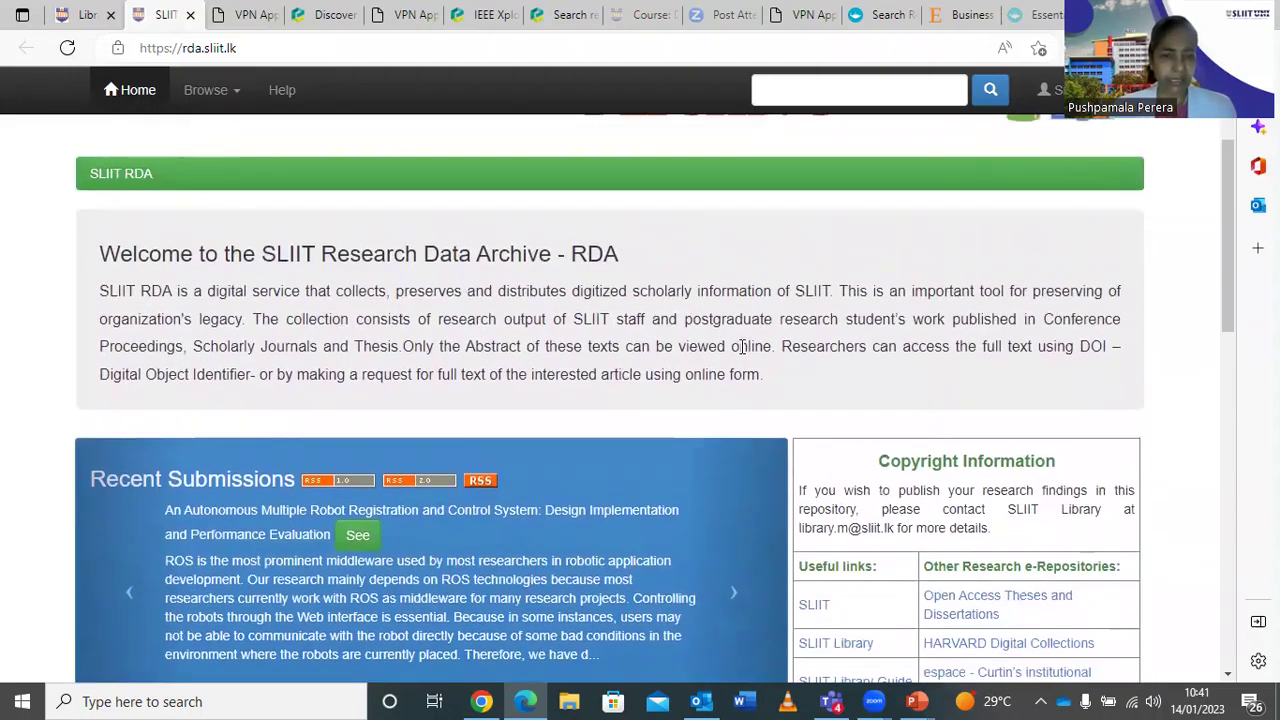
scroll(742, 352, "down", 8)
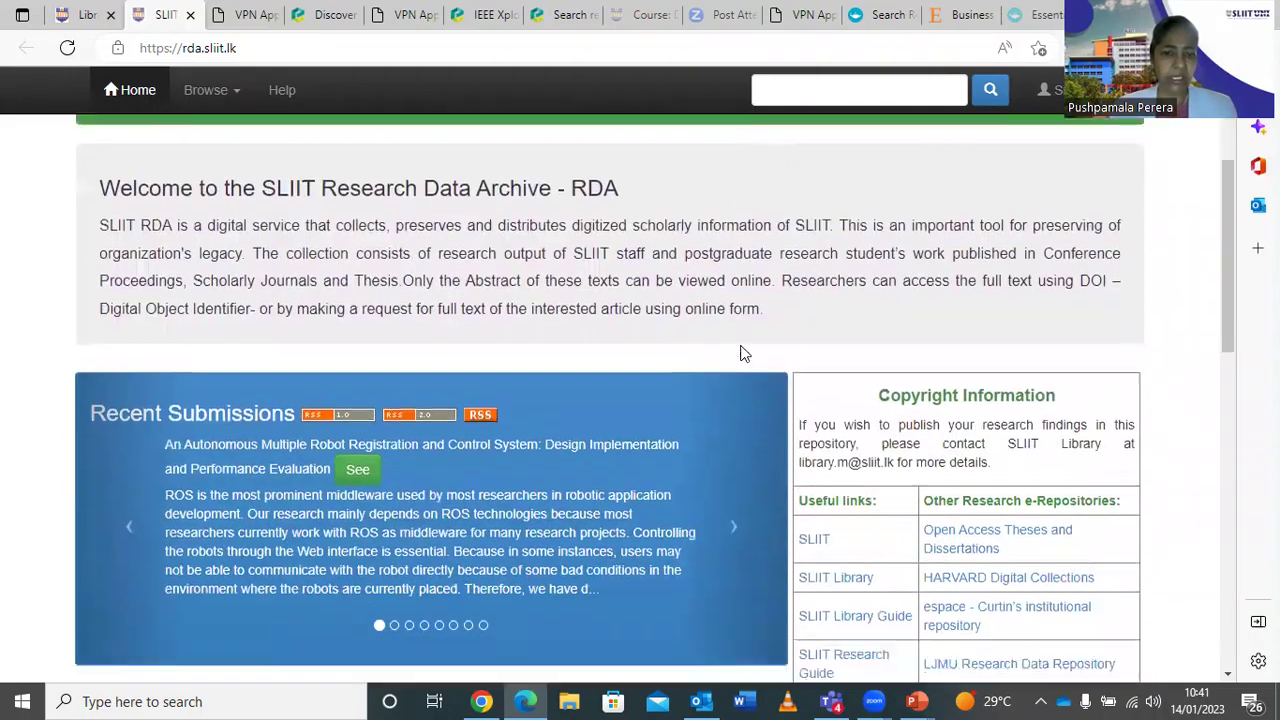
scroll(742, 353, "down", 2)
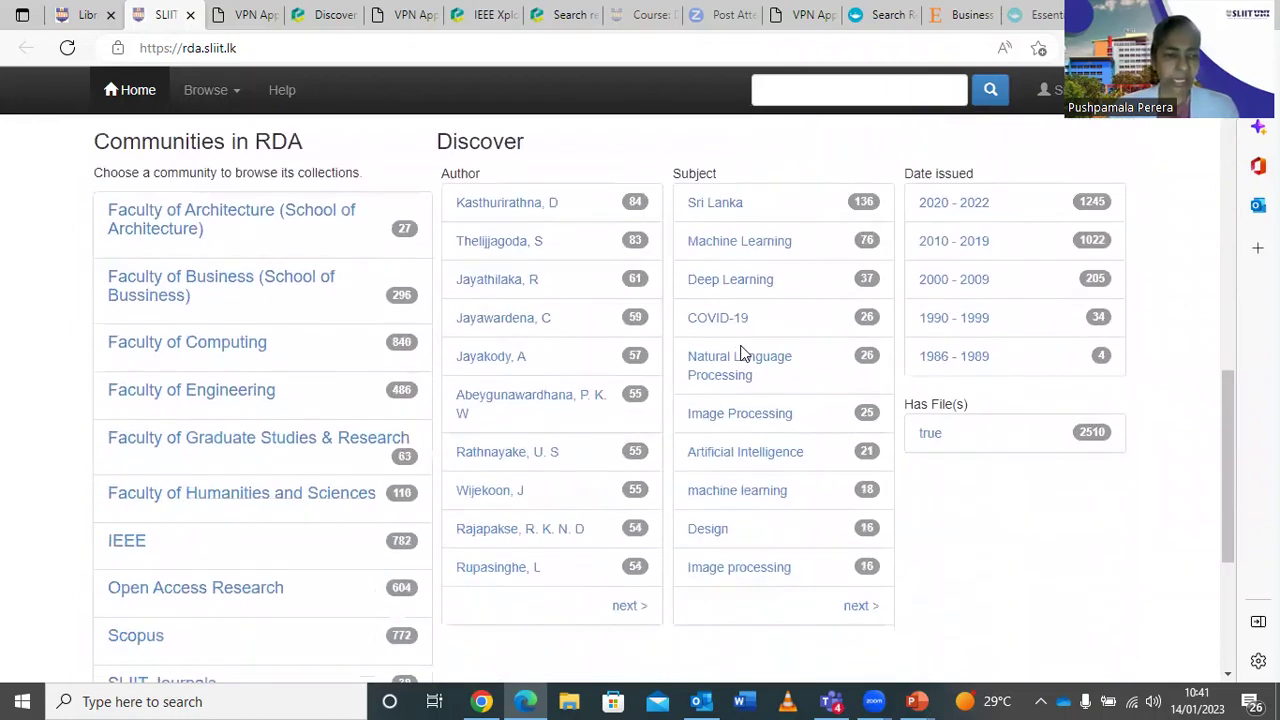
scroll(742, 353, "down", 1)
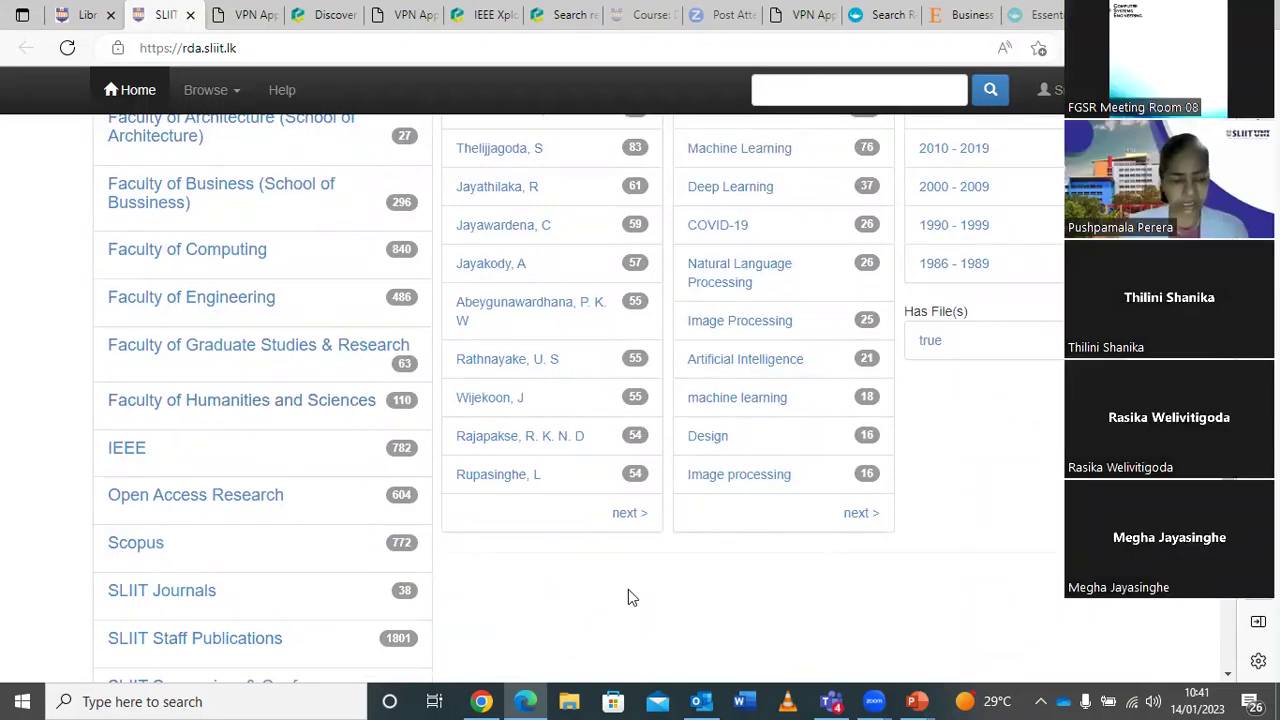
scroll(628, 597, "down", 1)
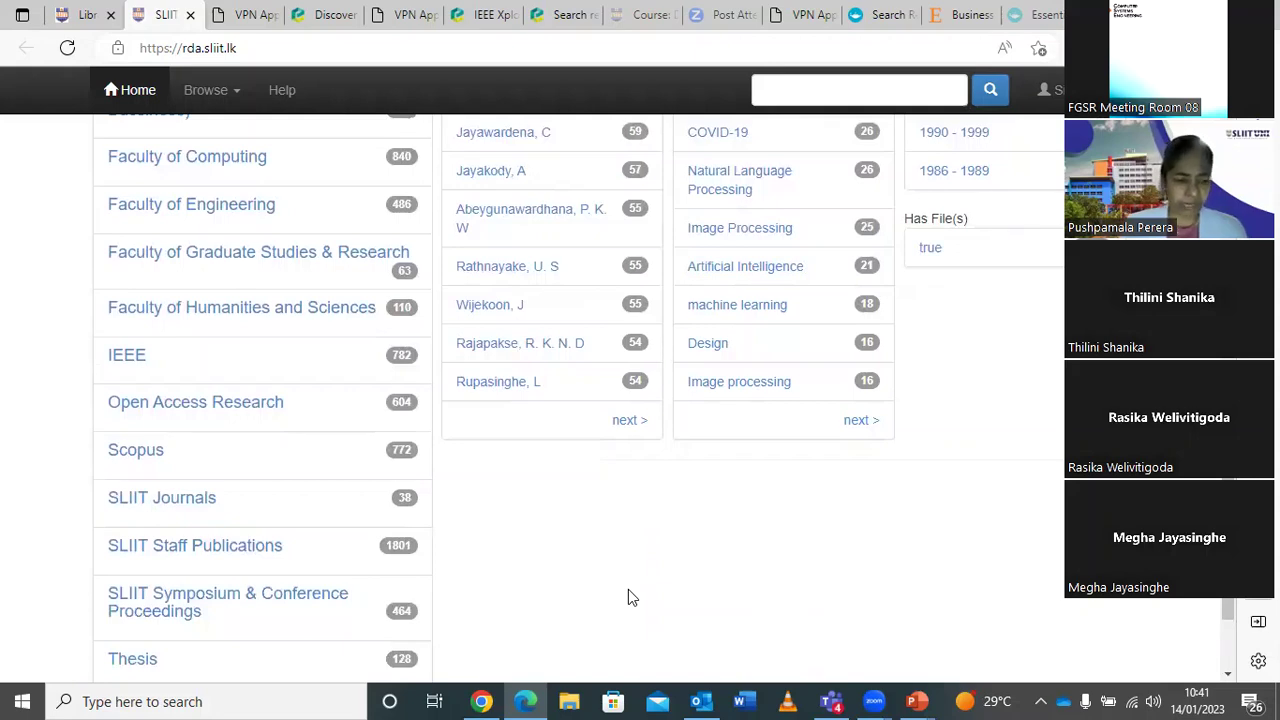
scroll(628, 597, "down", 2)
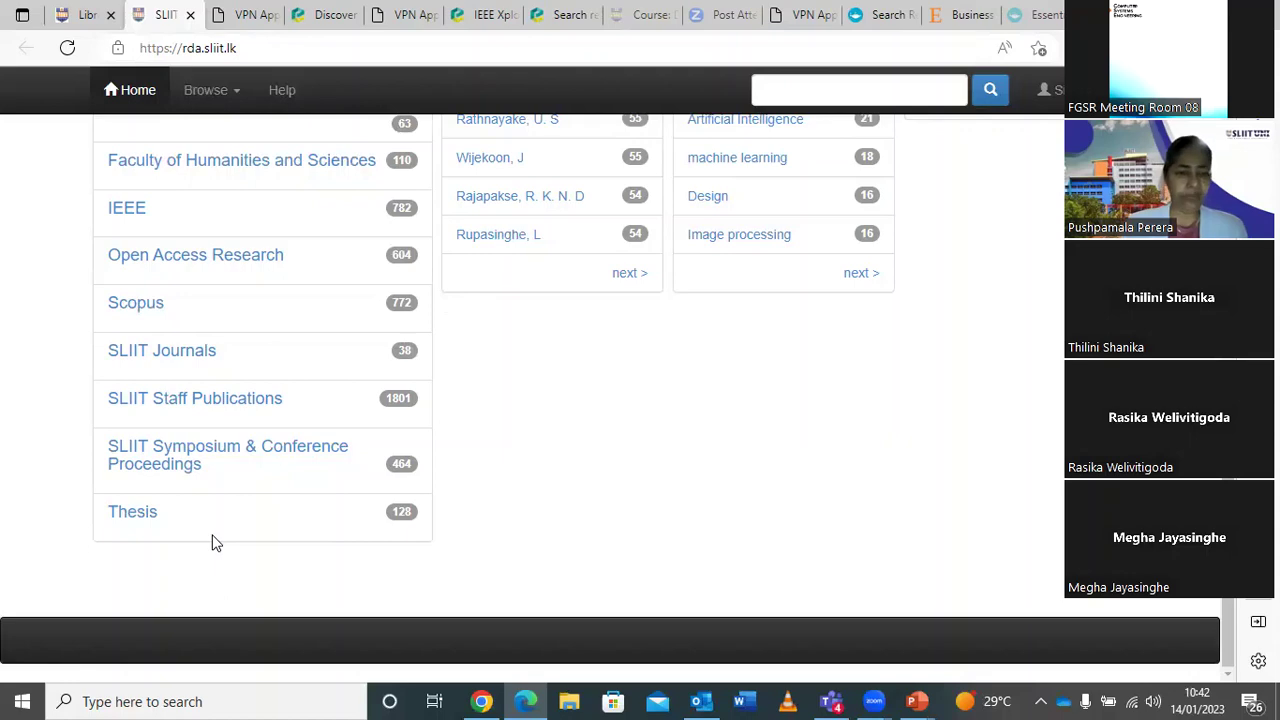
scroll(218, 541, "up", 5)
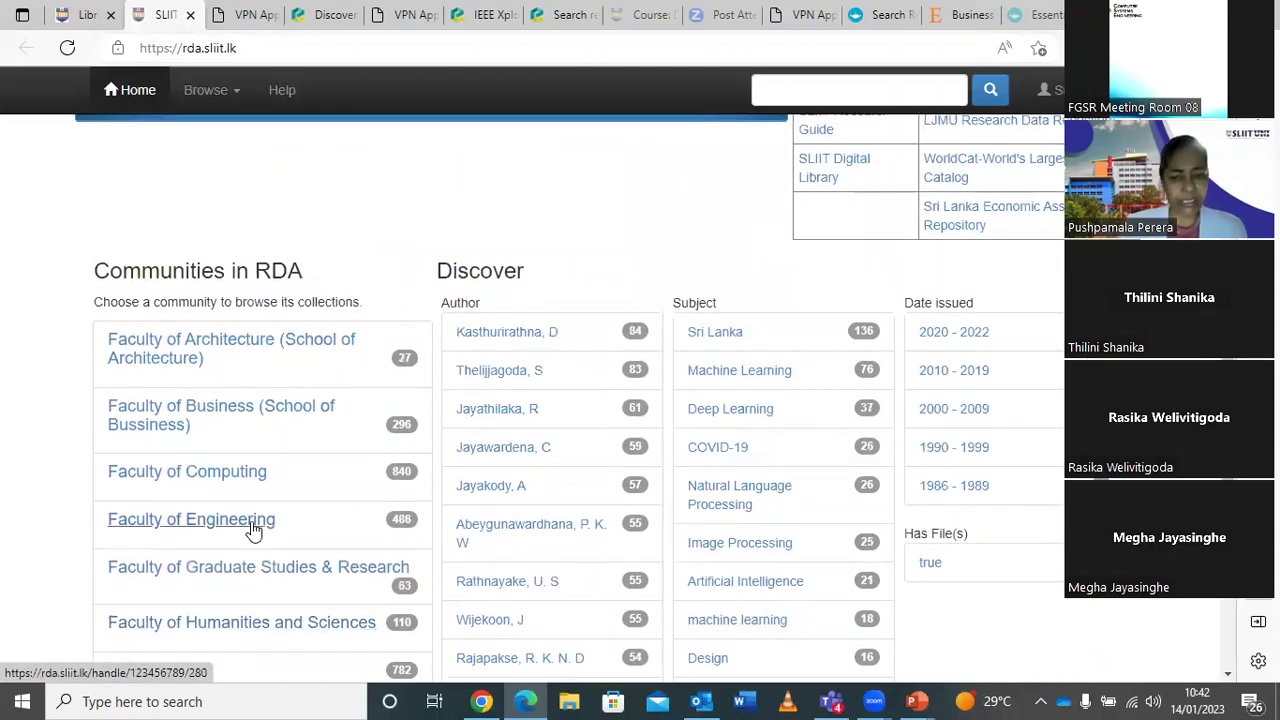
scroll(250, 531, "up", 2)
scroll(253, 531, "up", 6)
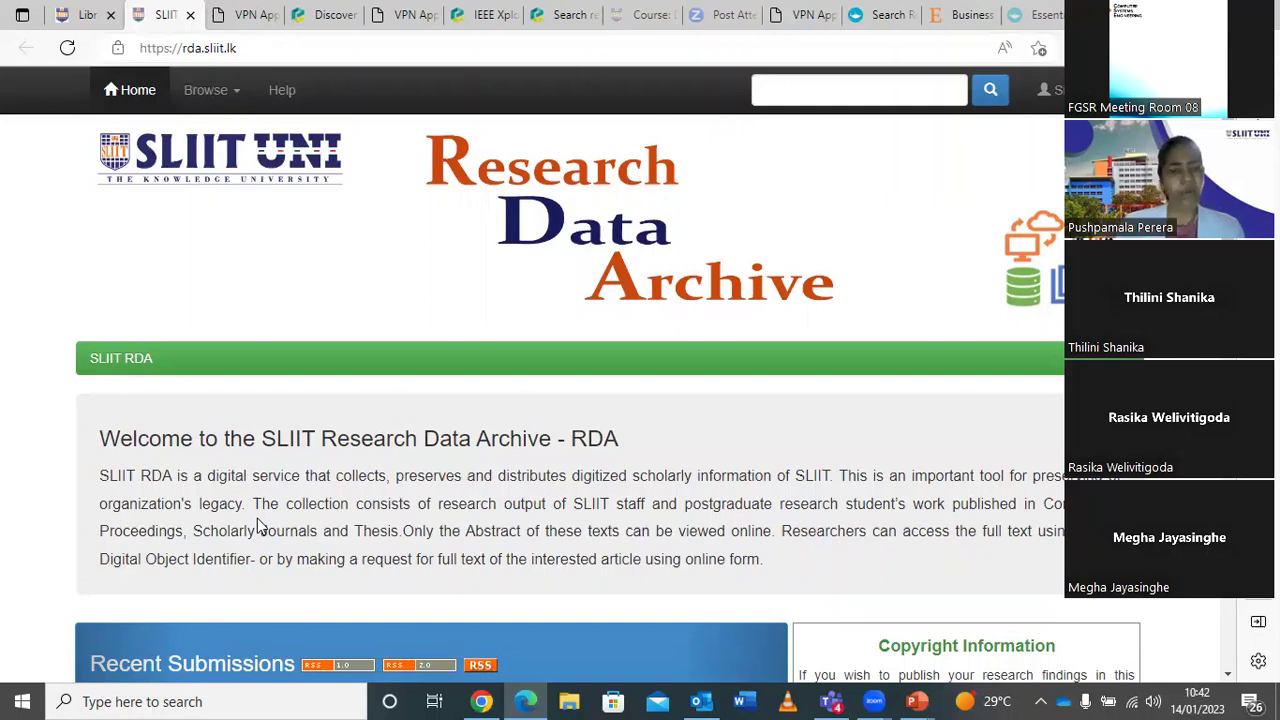
Switch to the library.sliit.lk tab and view the top of the home page with its IEEE Xplore banner.
left_click(87, 14)
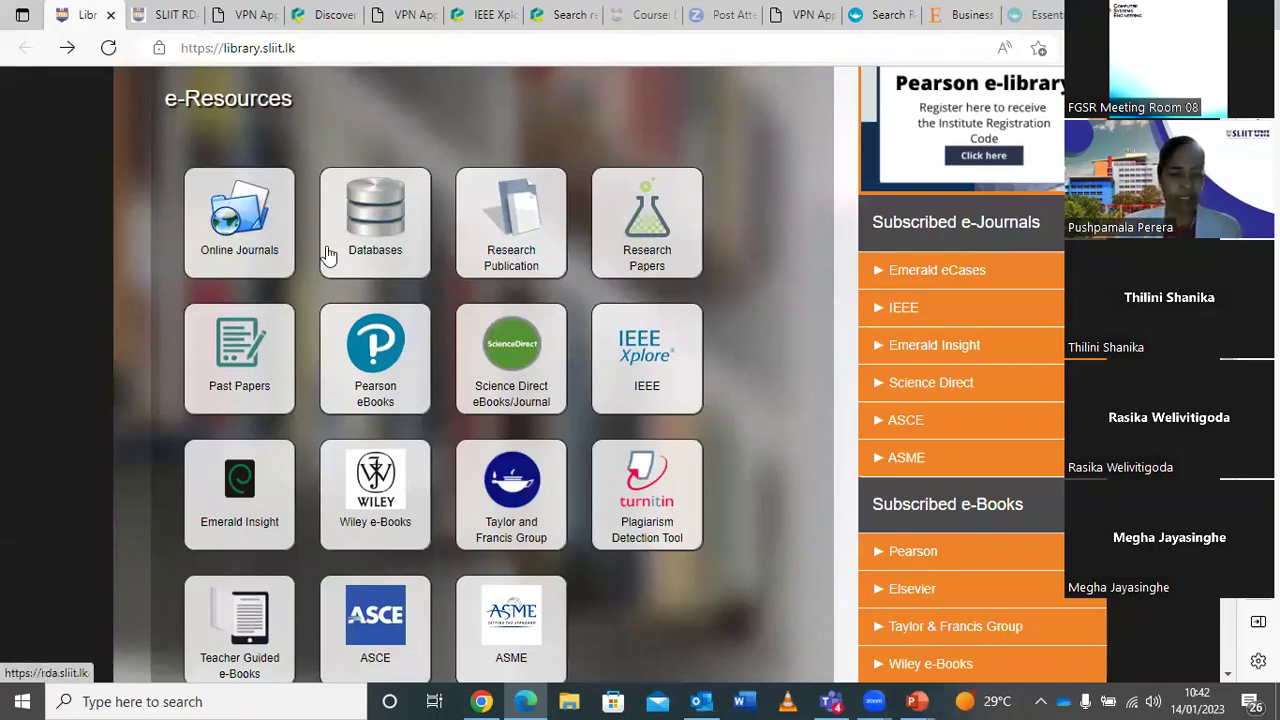
scroll(537, 226, "up", 7)
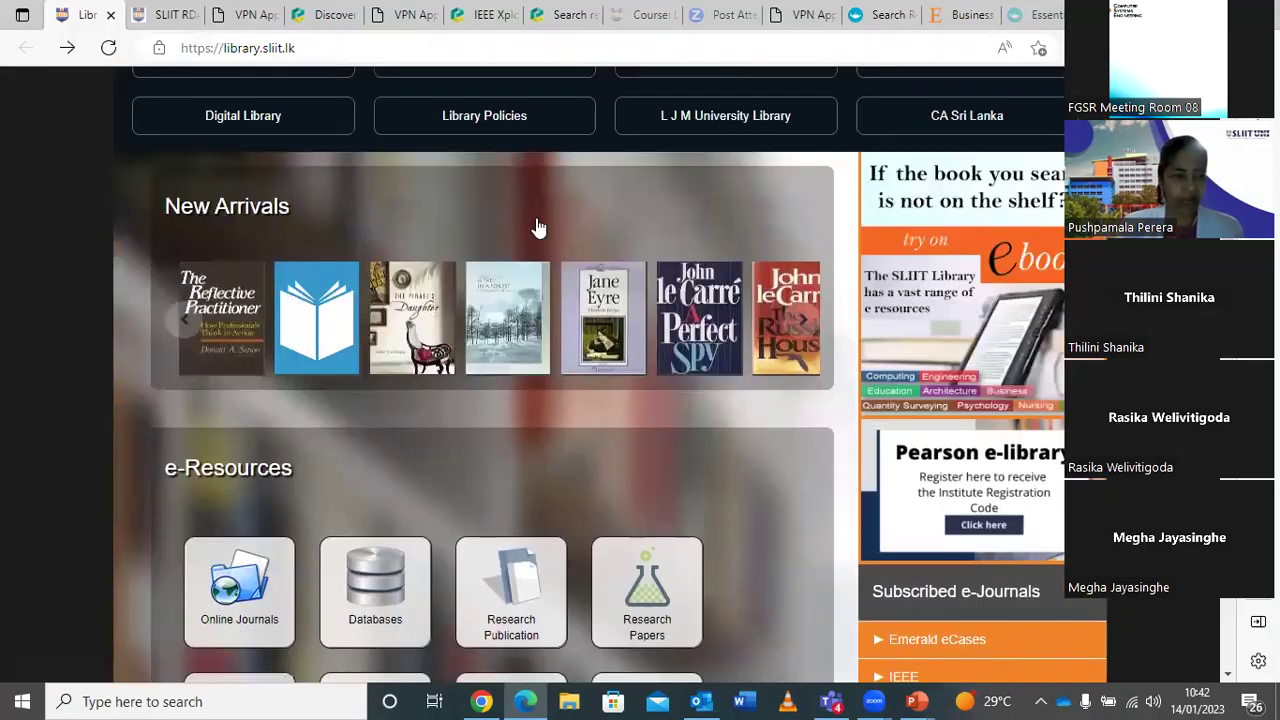
scroll(536, 226, "down", 1)
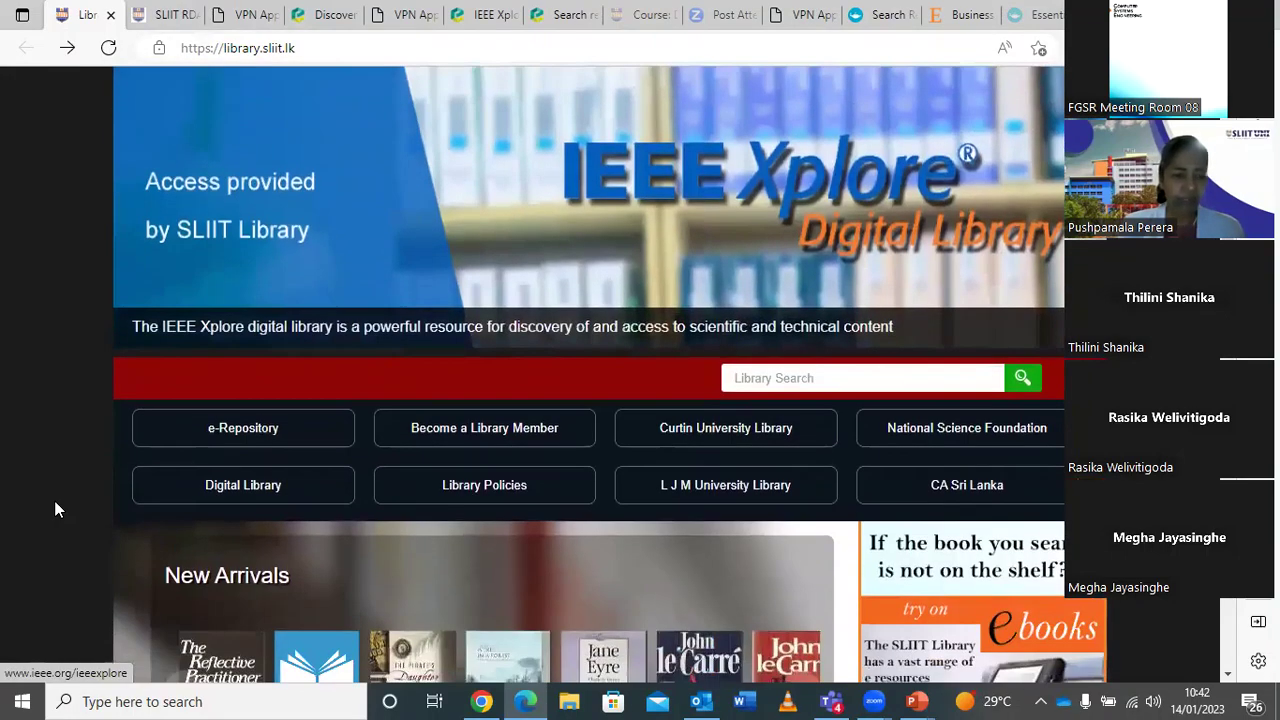
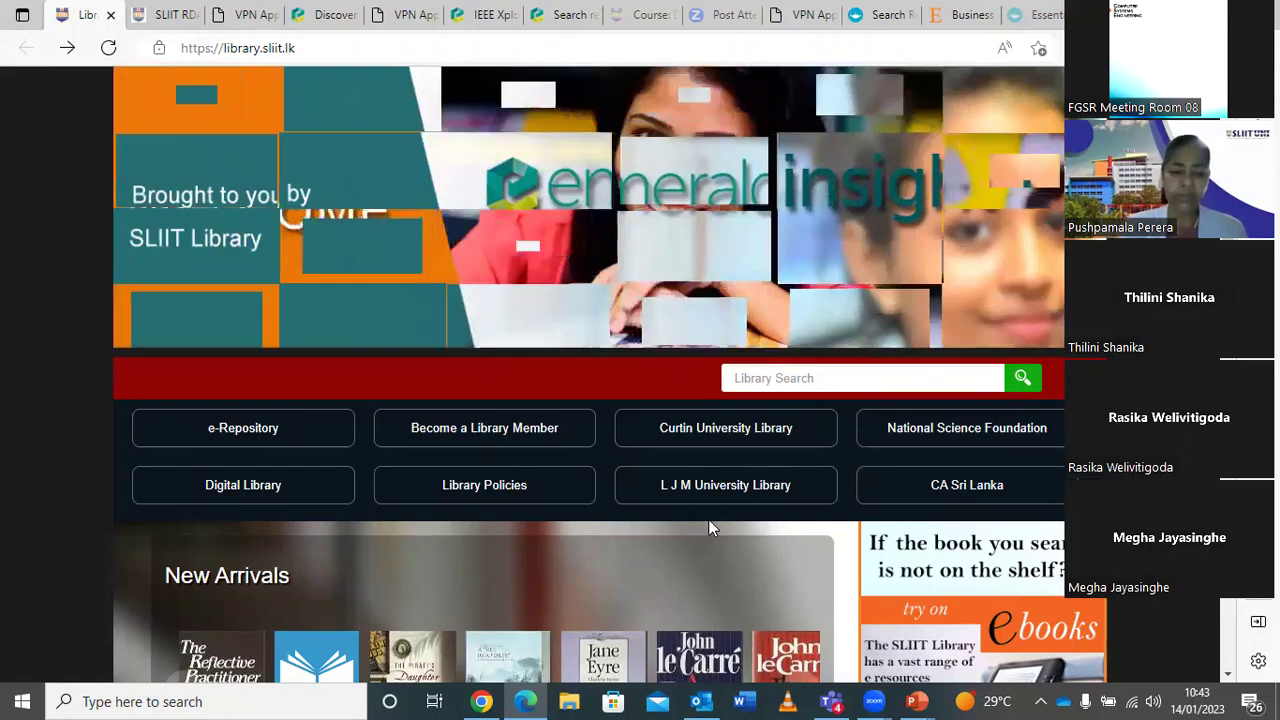
Open the Digital Library course page in a new Courseweb tab.
scroll(709, 521, "down", 2)
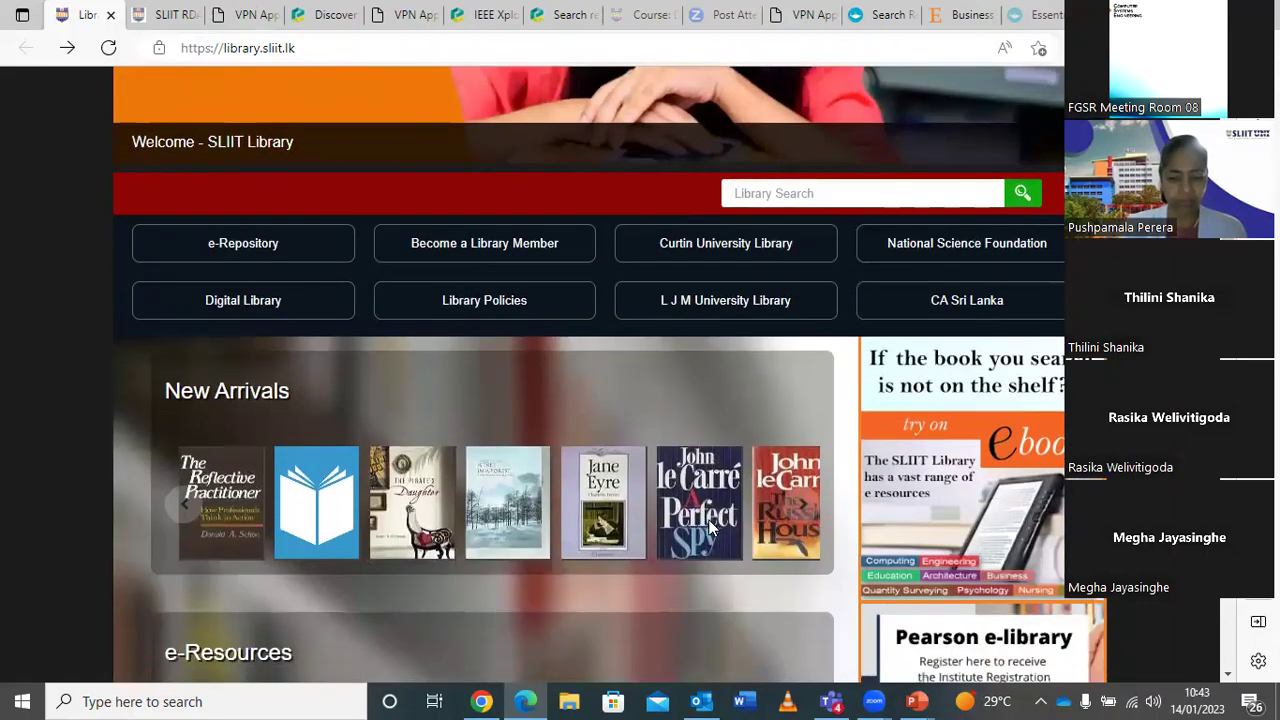
scroll(708, 532, "down", 7)
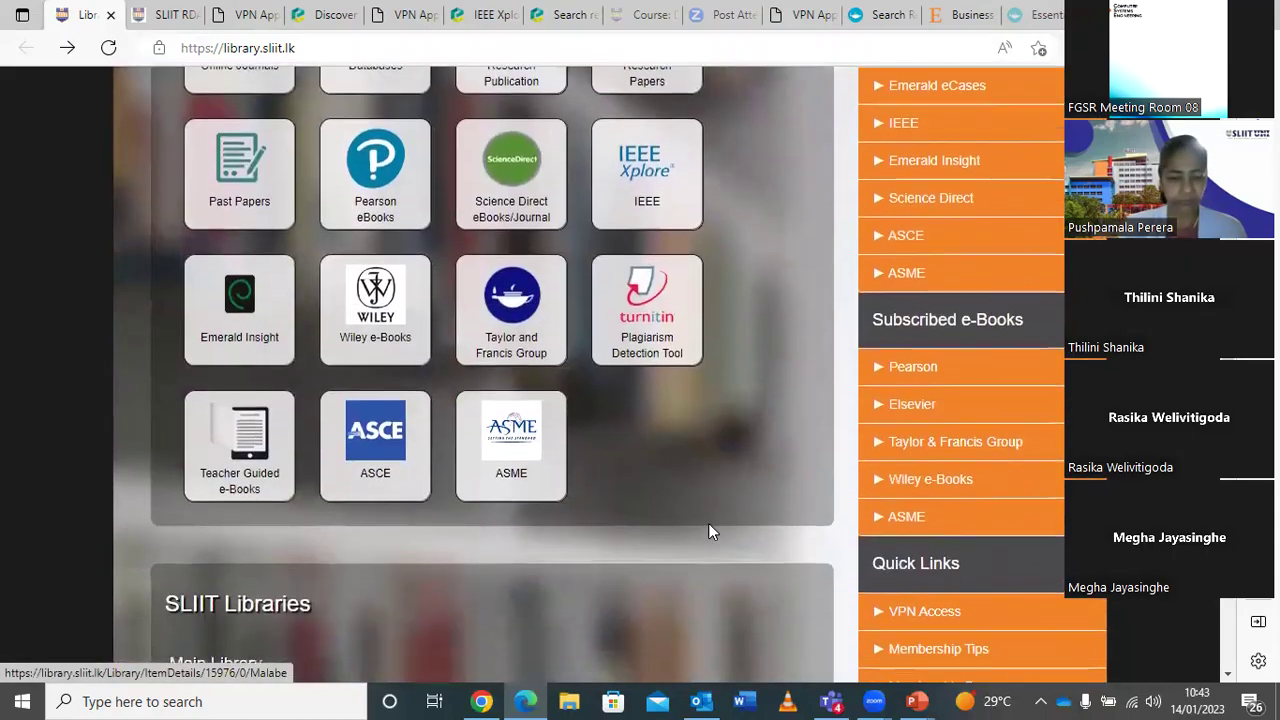
scroll(708, 532, "down", 2)
scroll(708, 532, "up", 6)
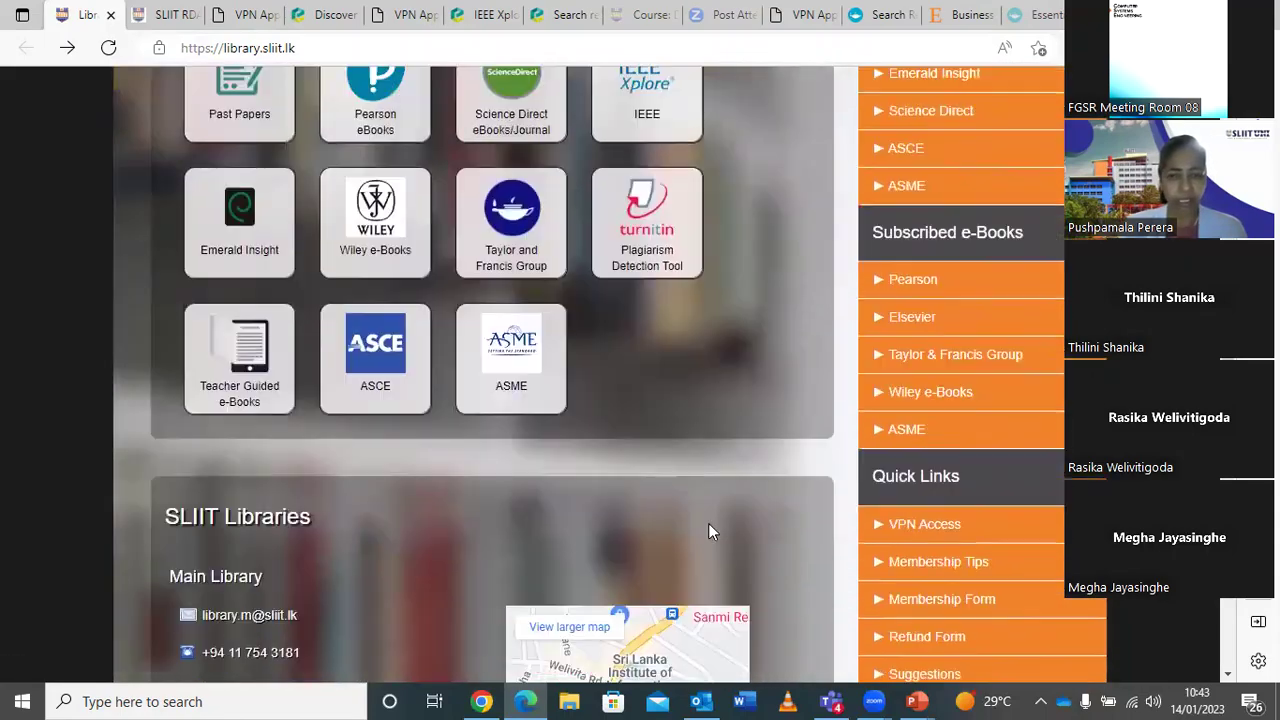
scroll(708, 523, "up", 5)
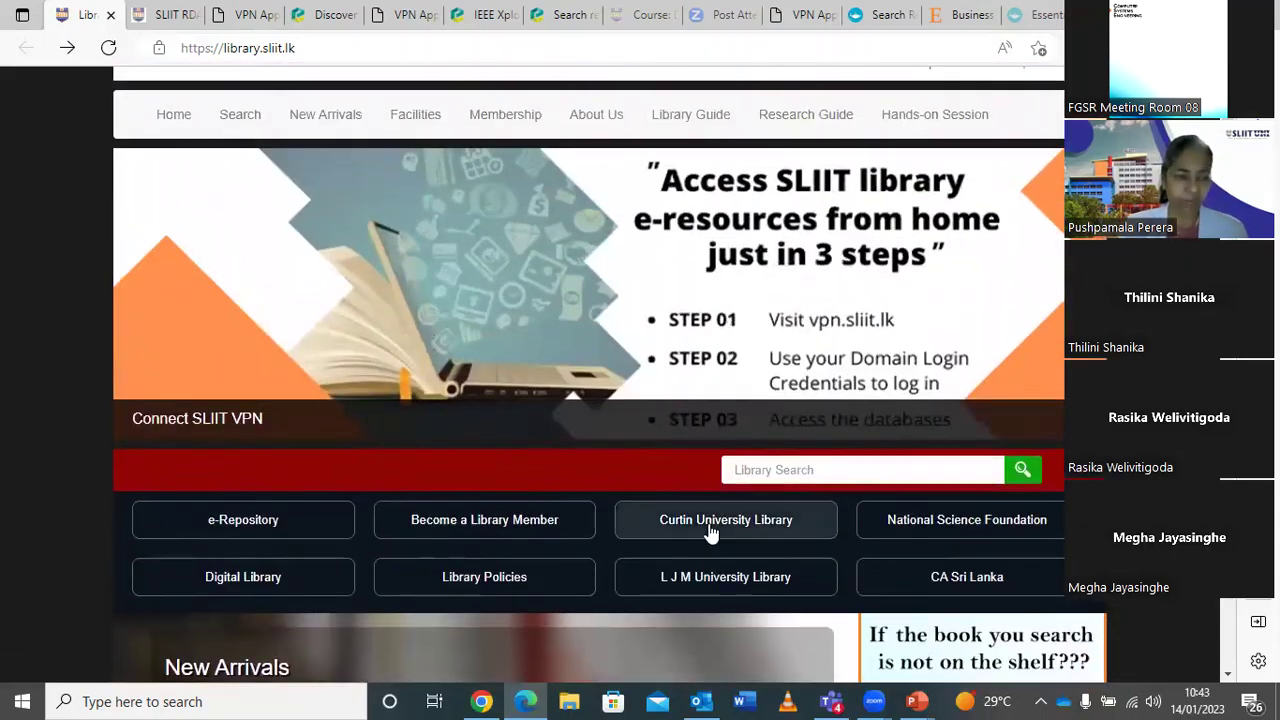
scroll(708, 527, "down", 1)
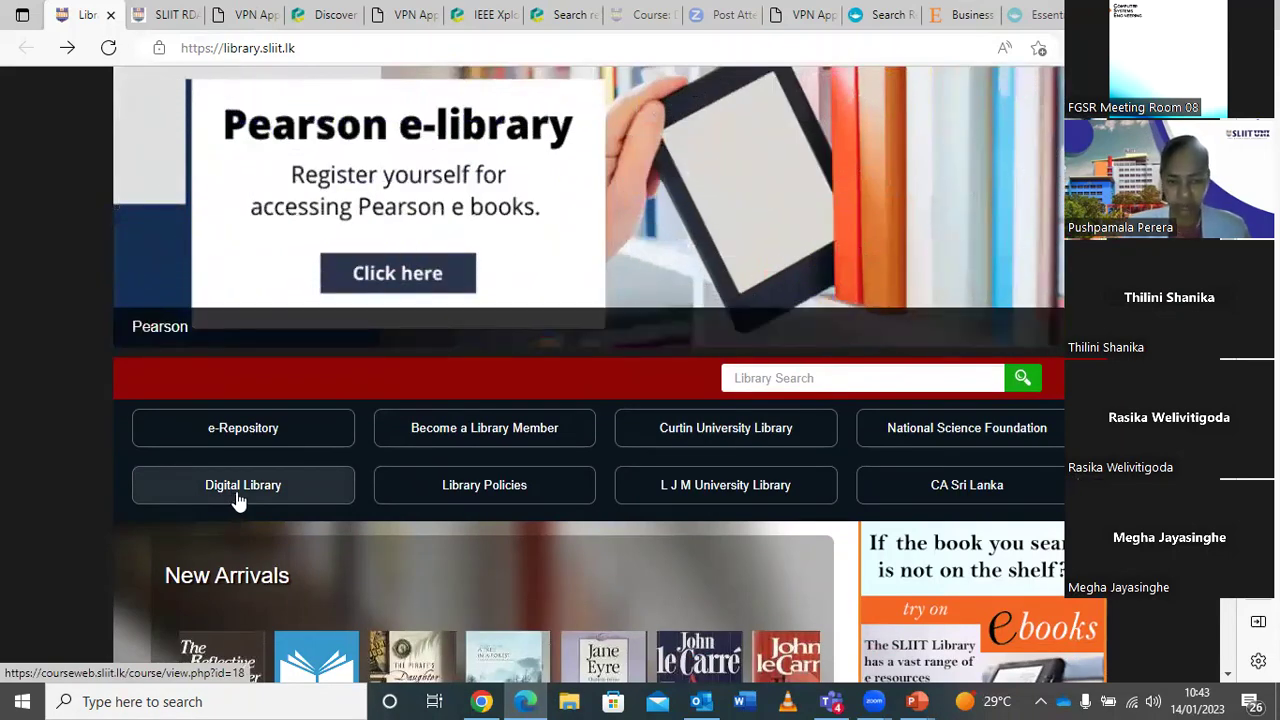
left_click(238, 500)
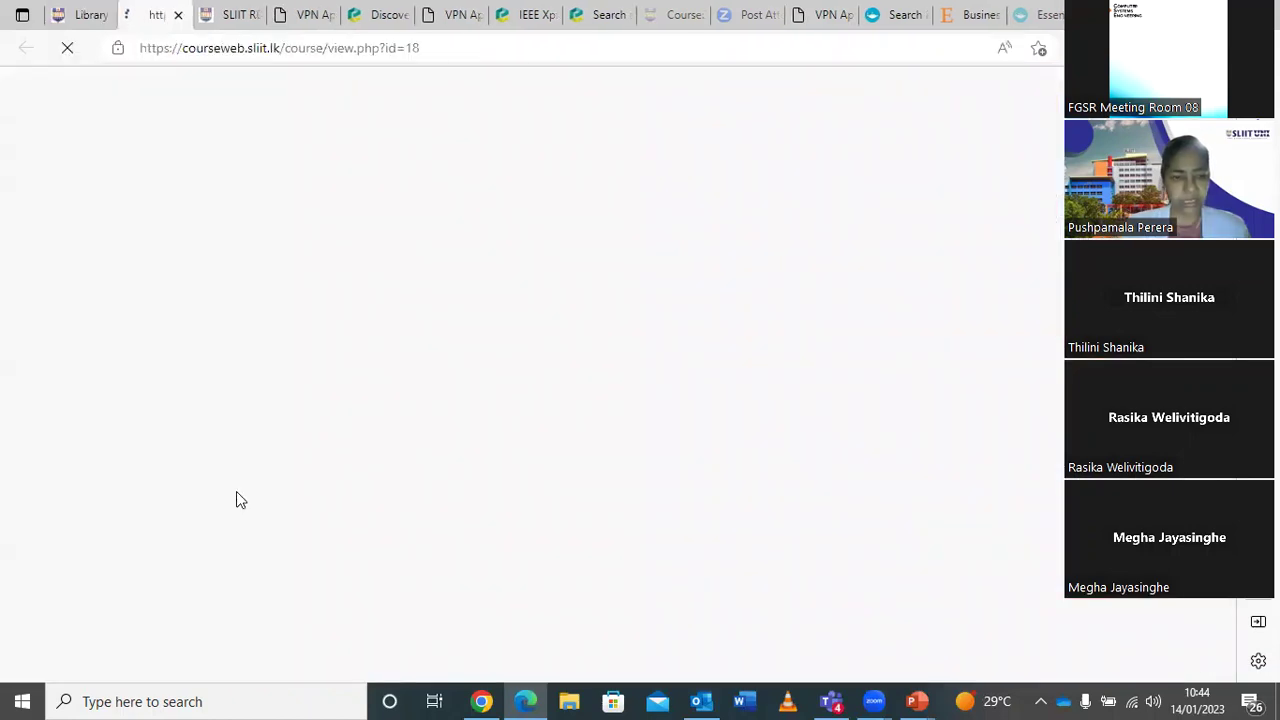
Review the welcome box and resource tiles, then expand Teacher Guided e-Resources.
scroll(414, 557, "down", 8)
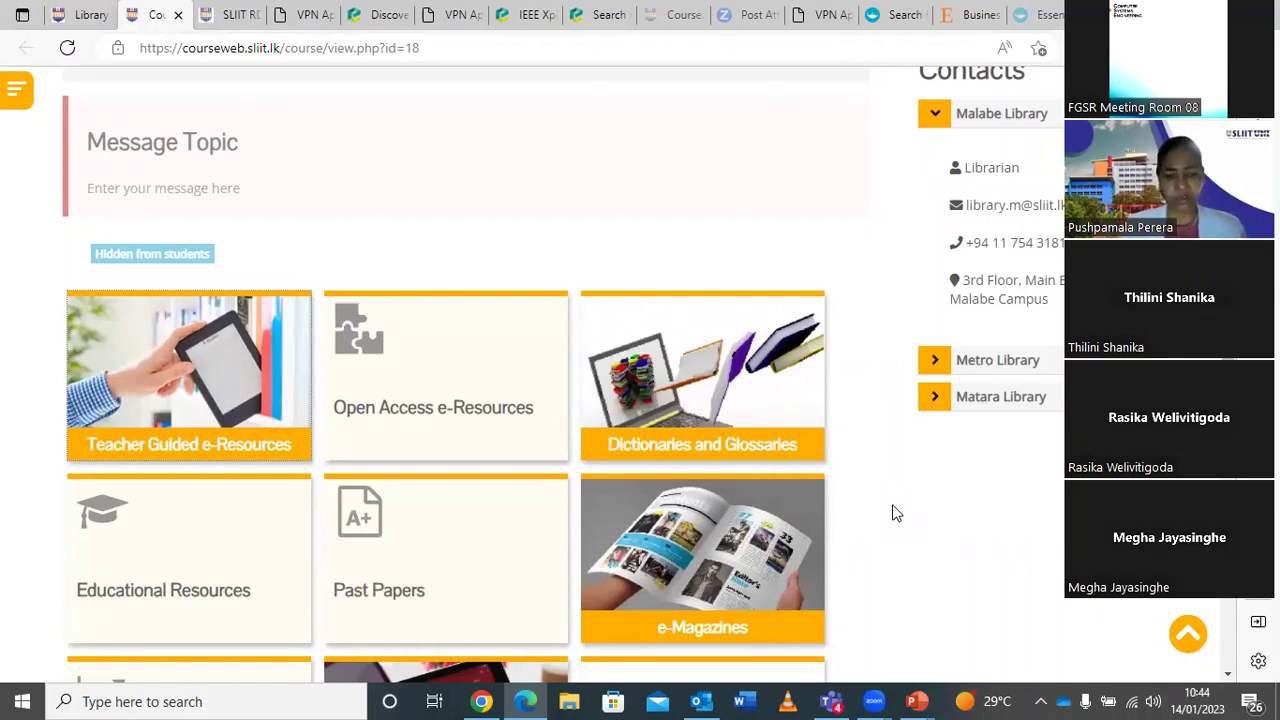
scroll(896, 513, "up", 5)
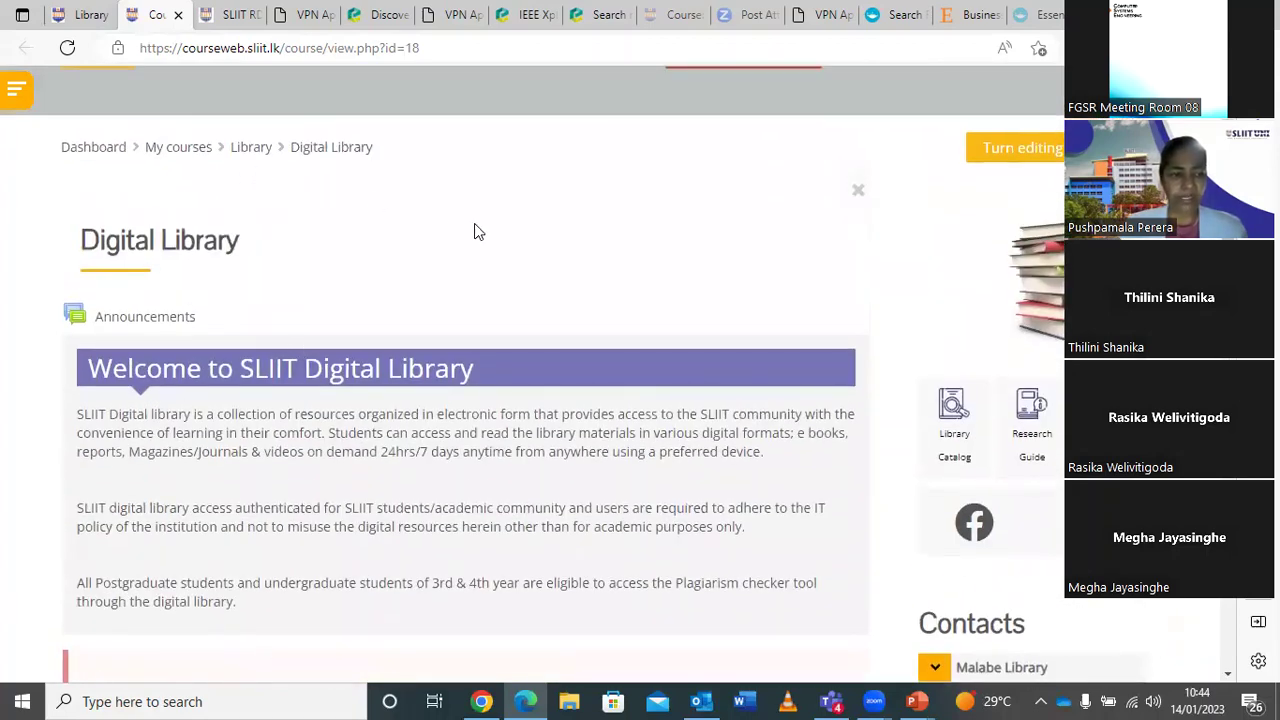
scroll(477, 226, "down", 3)
scroll(476, 225, "down", 3)
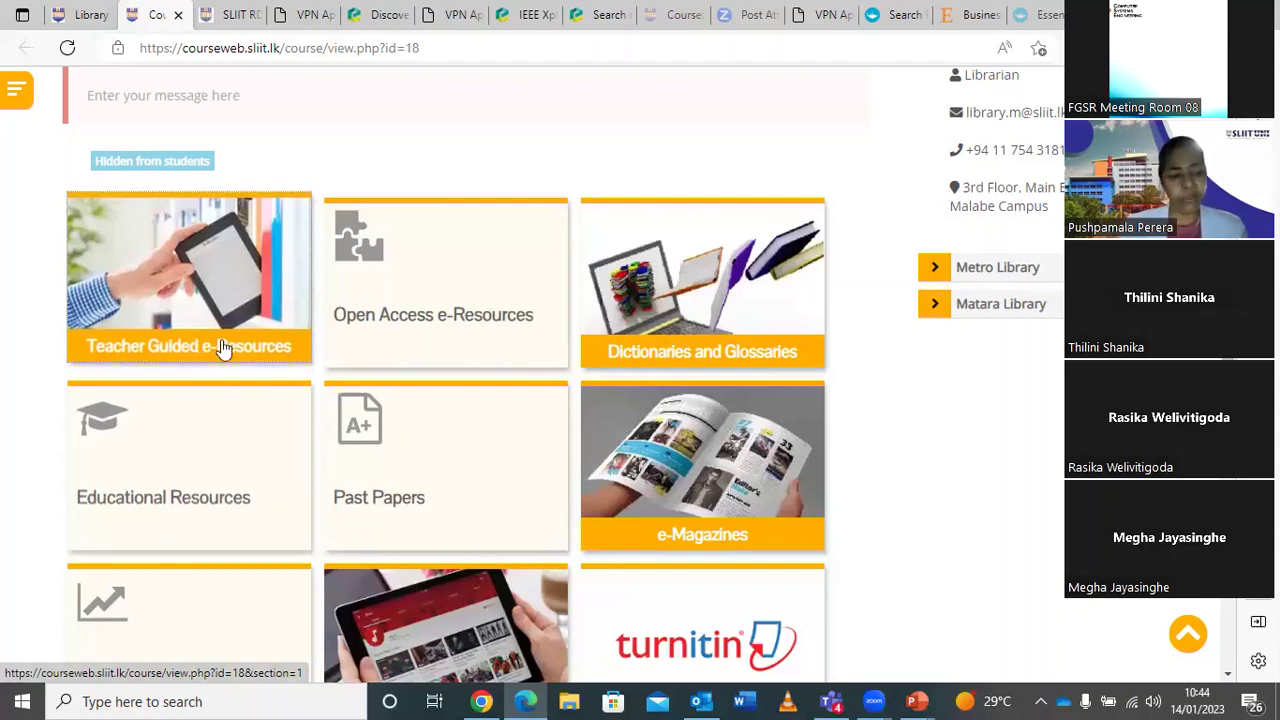
left_click(222, 347)
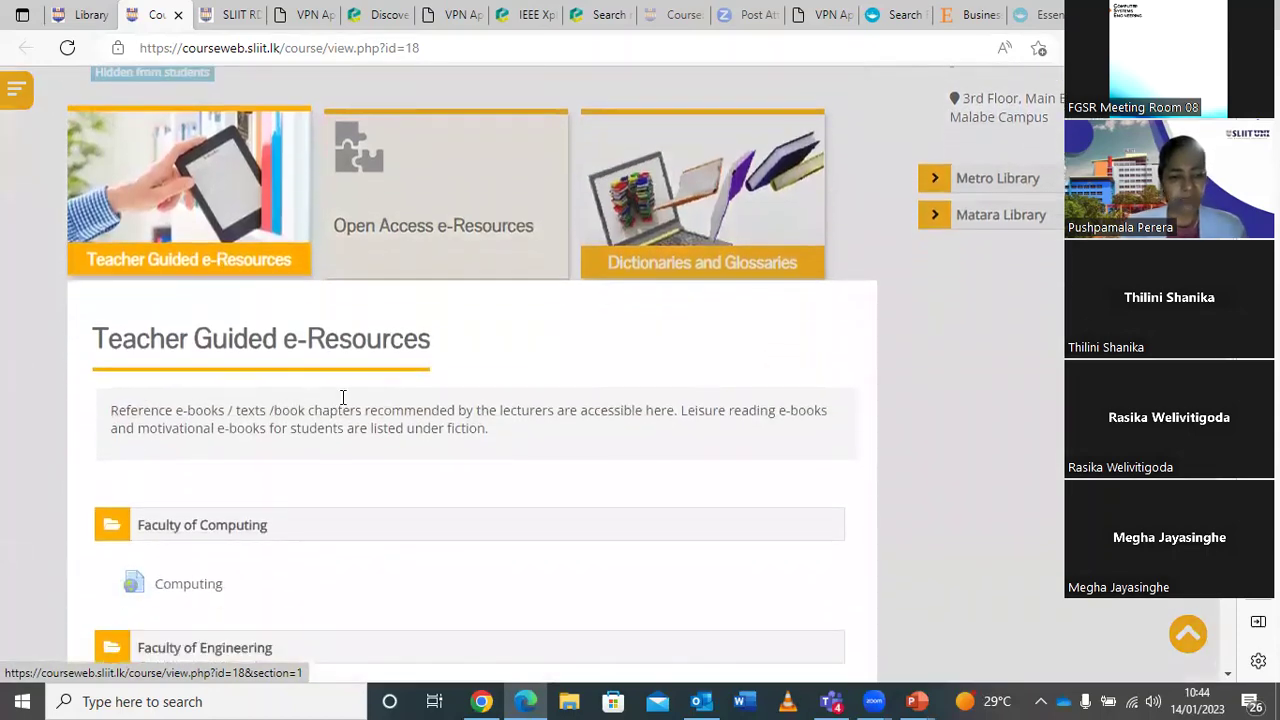
Browse the faculty e-book lists and open the Faculty of Graduate Studies and Research eBooks link.
scroll(560, 464, "down", 3)
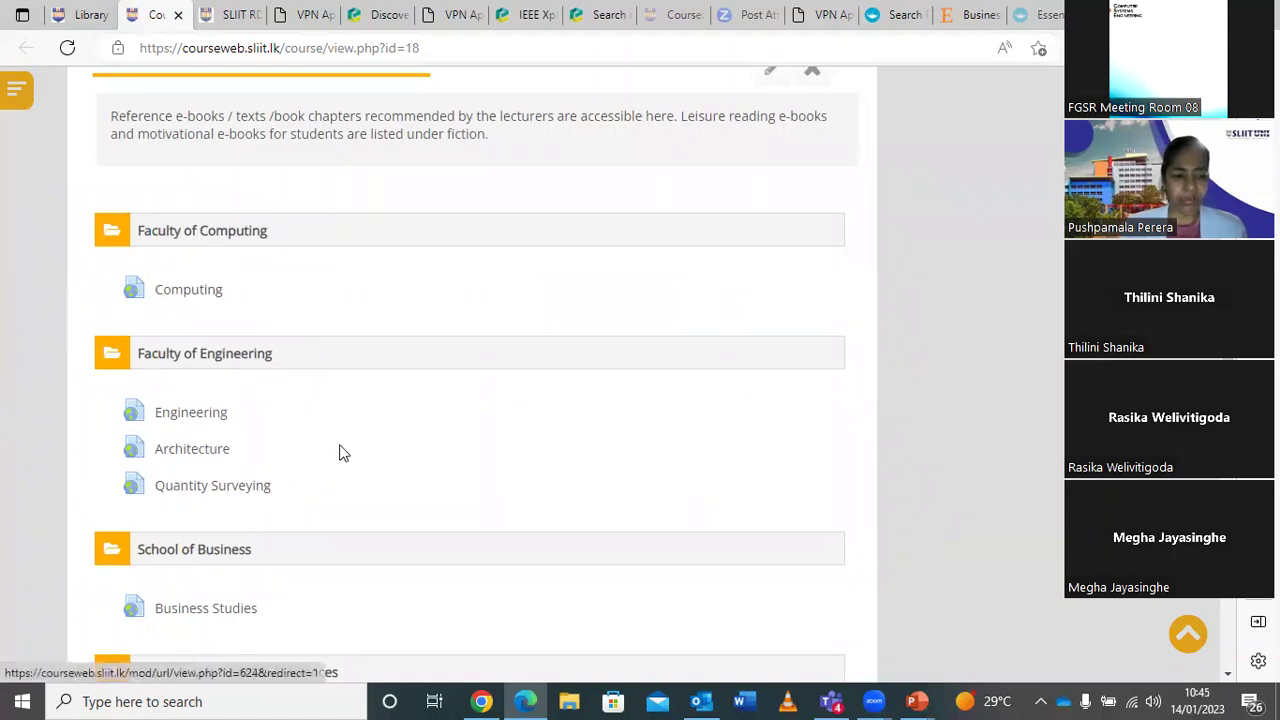
scroll(377, 422, "down", 1)
scroll(377, 422, "down", 3)
scroll(377, 422, "up", 6)
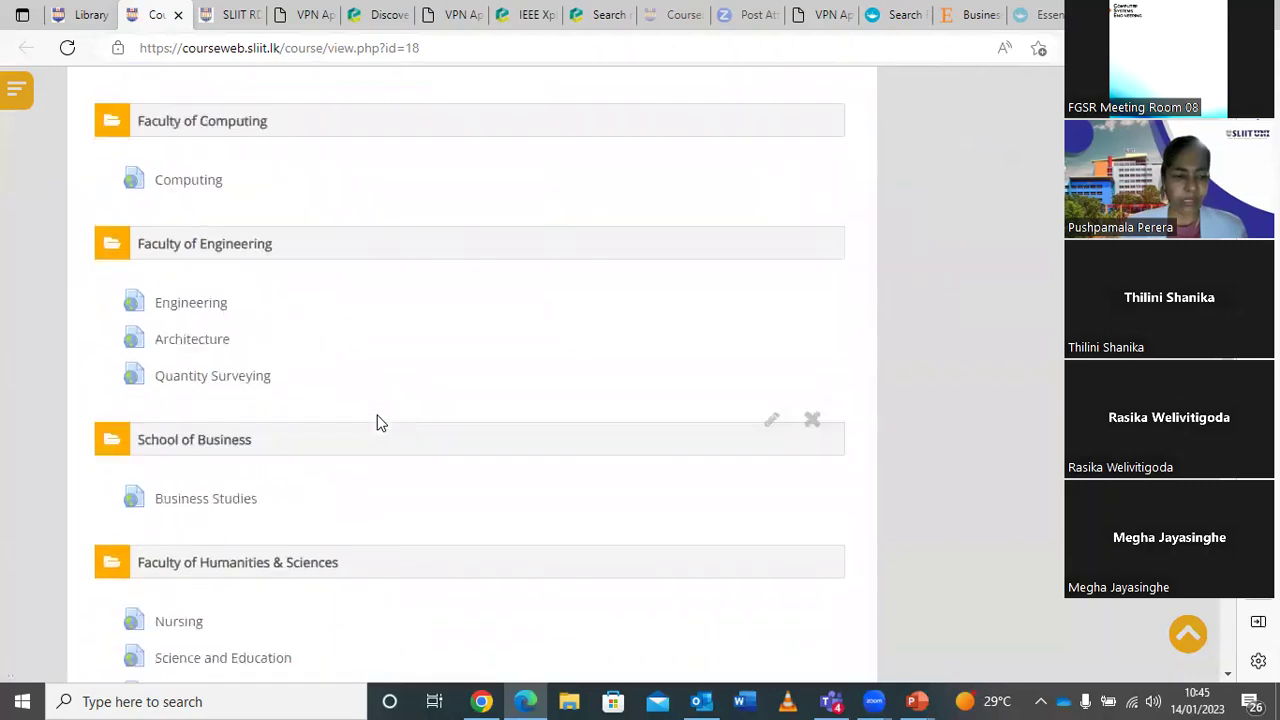
scroll(378, 417, "up", 2)
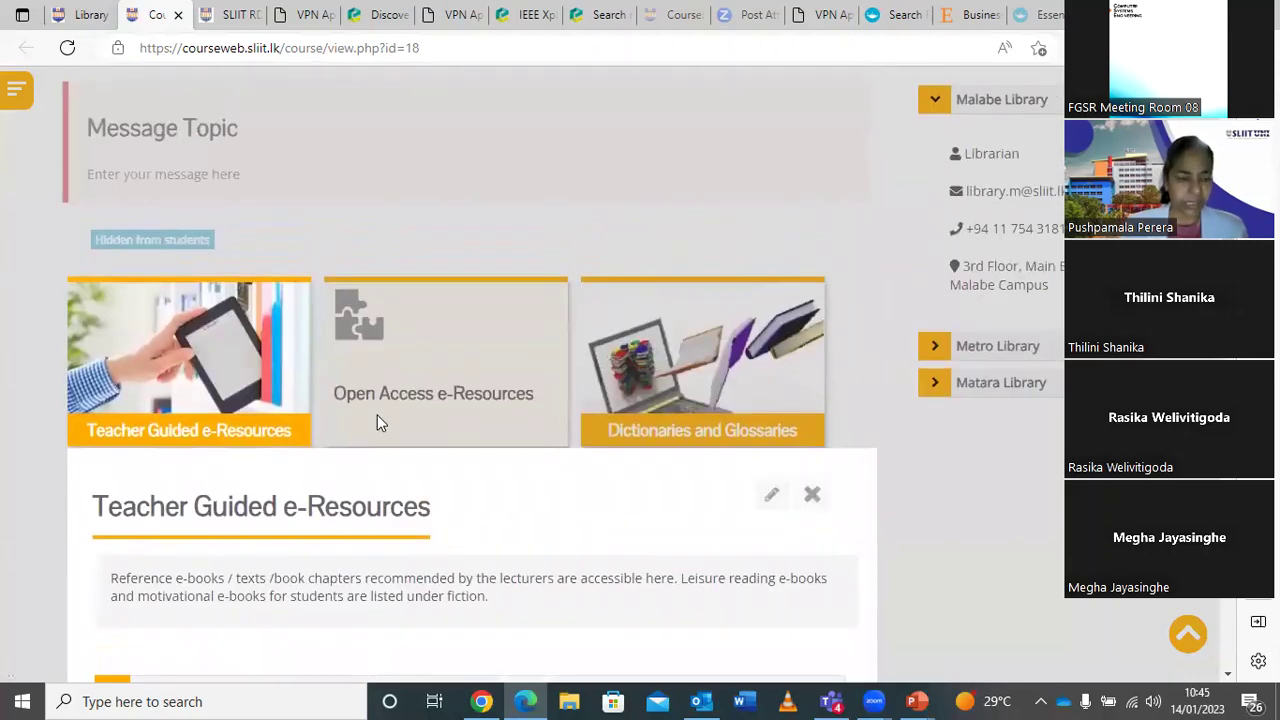
scroll(377, 415, "down", 1)
scroll(377, 420, "down", 1)
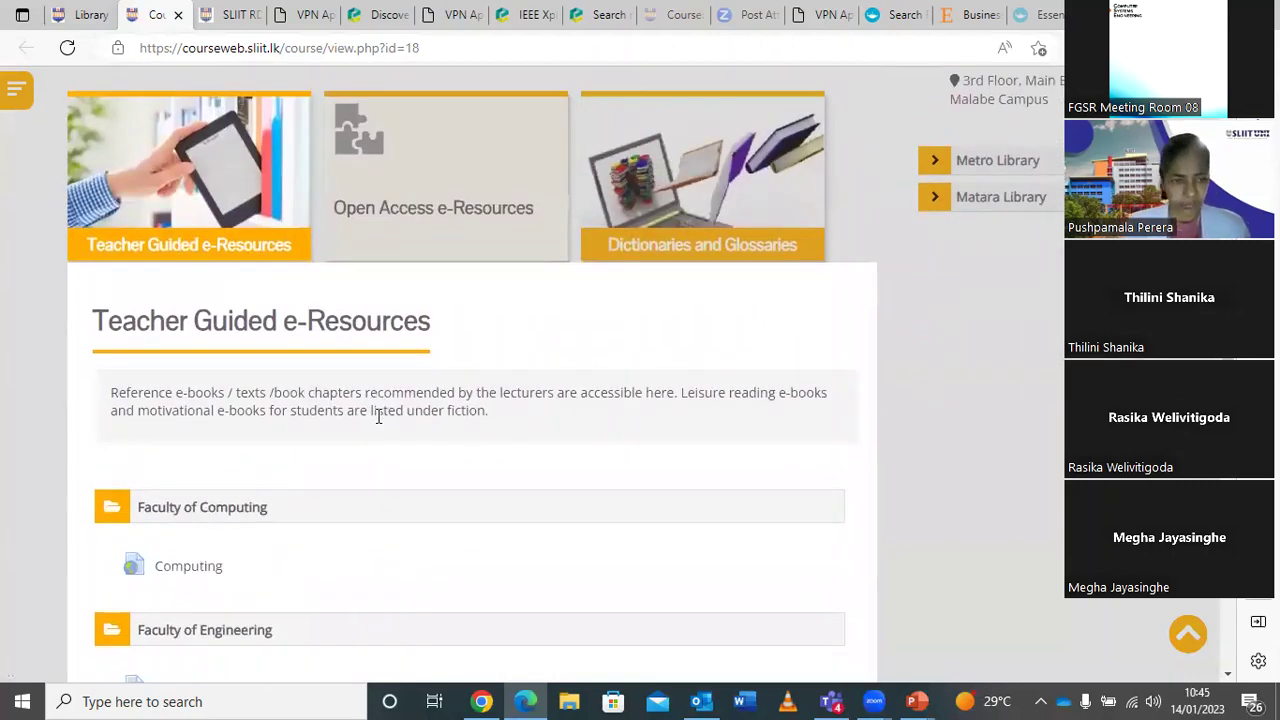
scroll(378, 417, "down", 5)
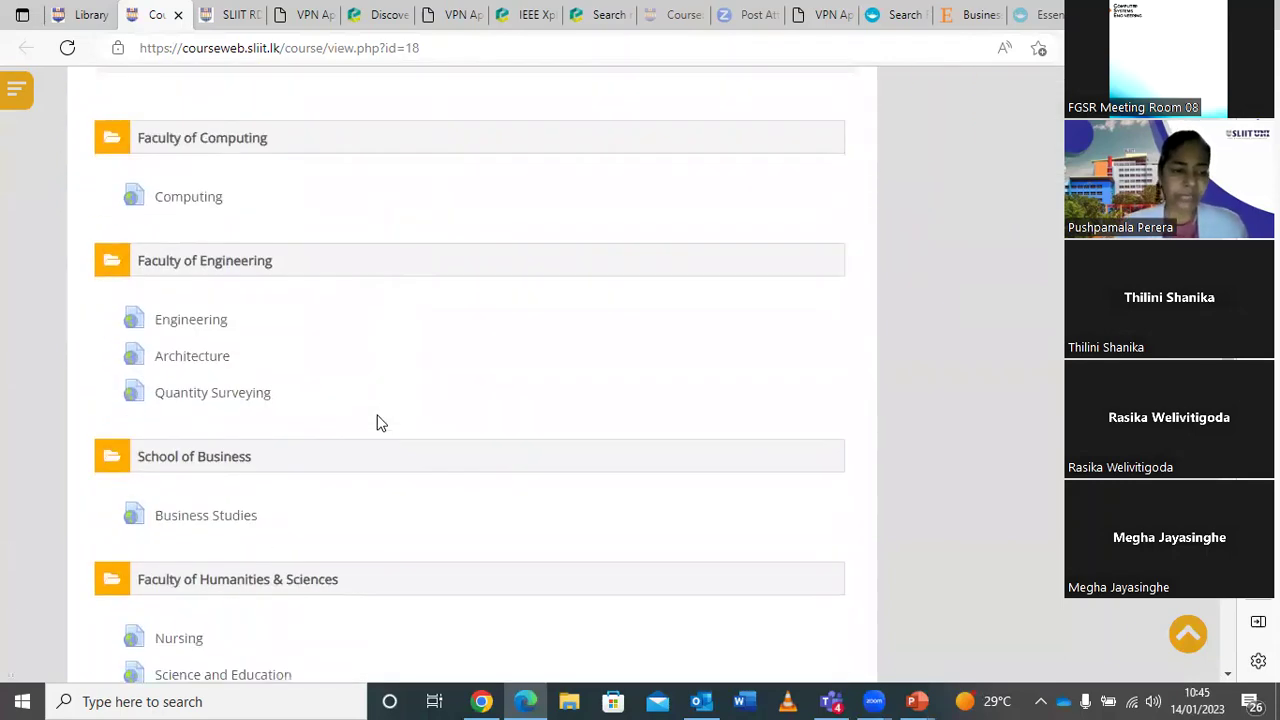
scroll(377, 422, "down", 2)
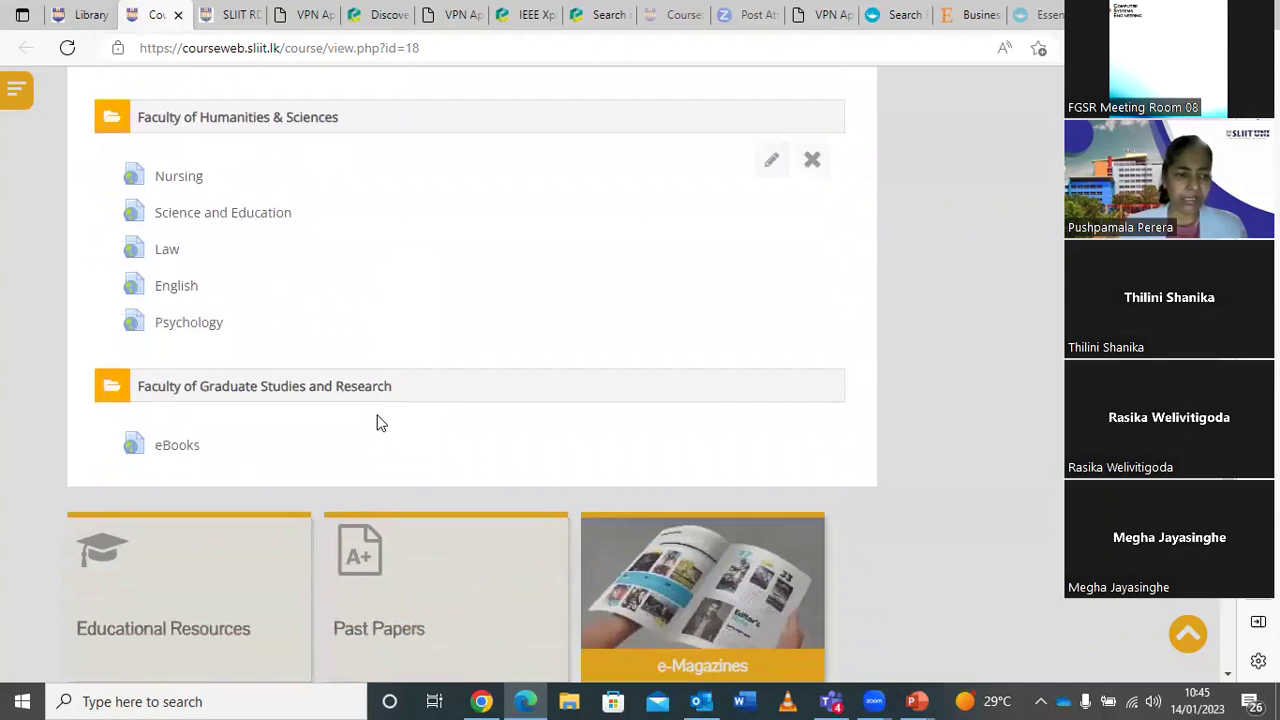
left_click(175, 447)
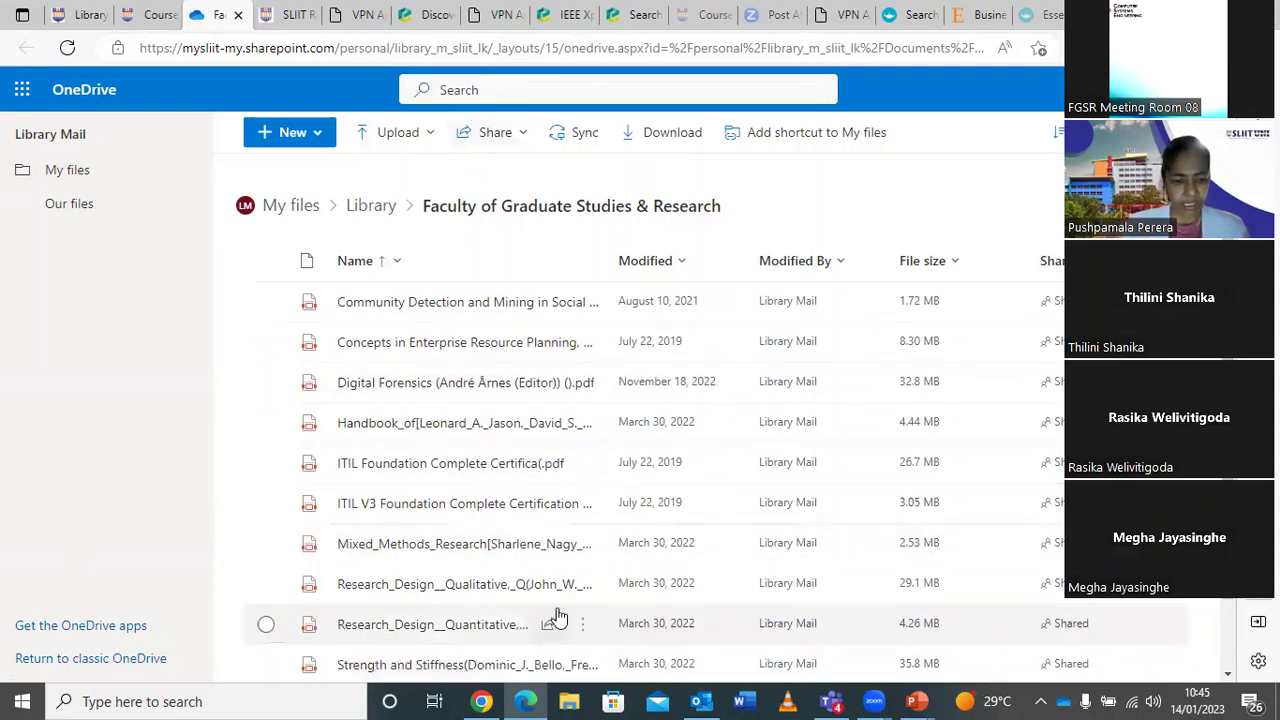
Open the Research_Design_Quantitative PDF from the Graduate Studies & Research OneDrive folder.
scroll(380, 668, "down", 2)
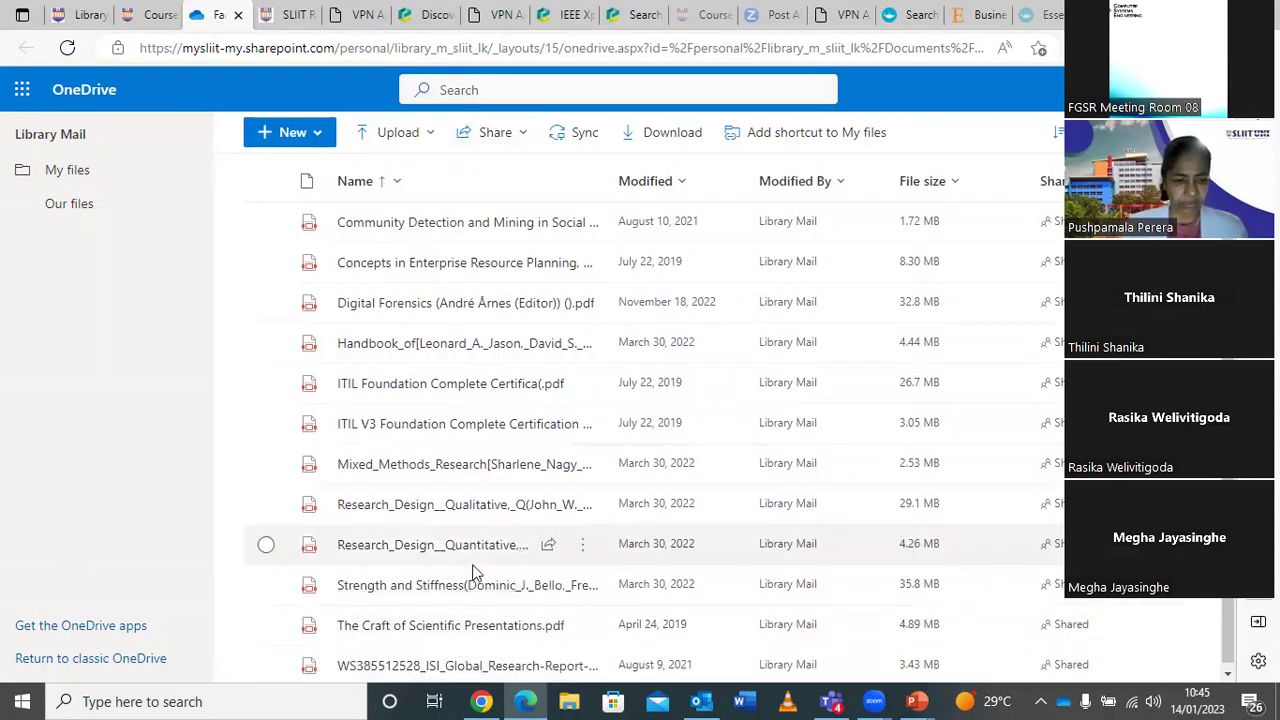
mouse_move(420, 560)
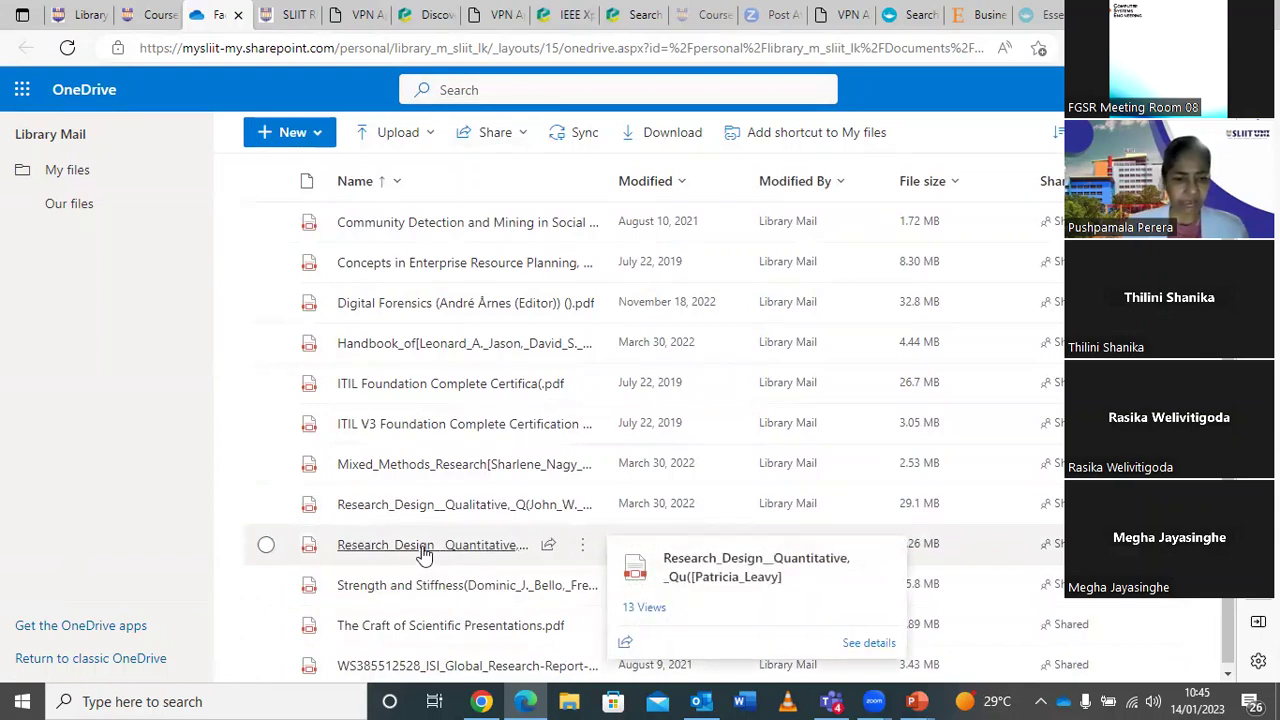
left_click(422, 546)
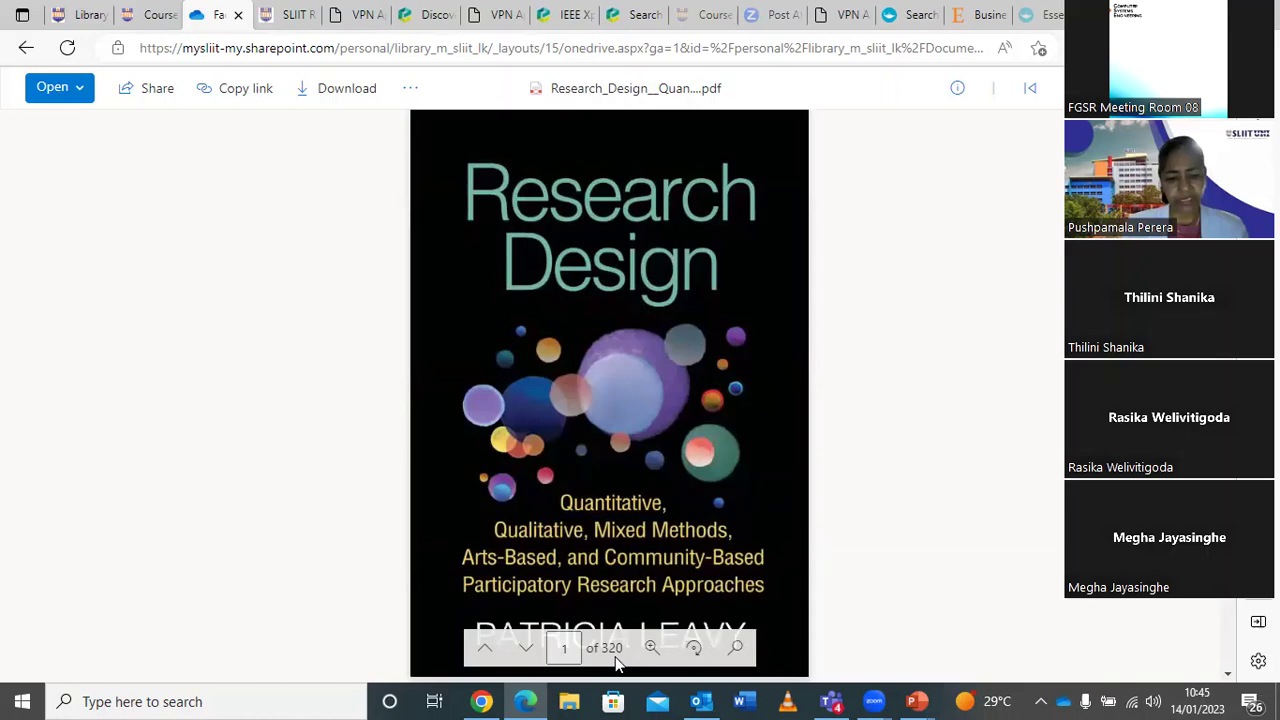
Page through the e-book's copyright, dedication and Preface pages, then return to page 2.
scroll(798, 584, "down", 5)
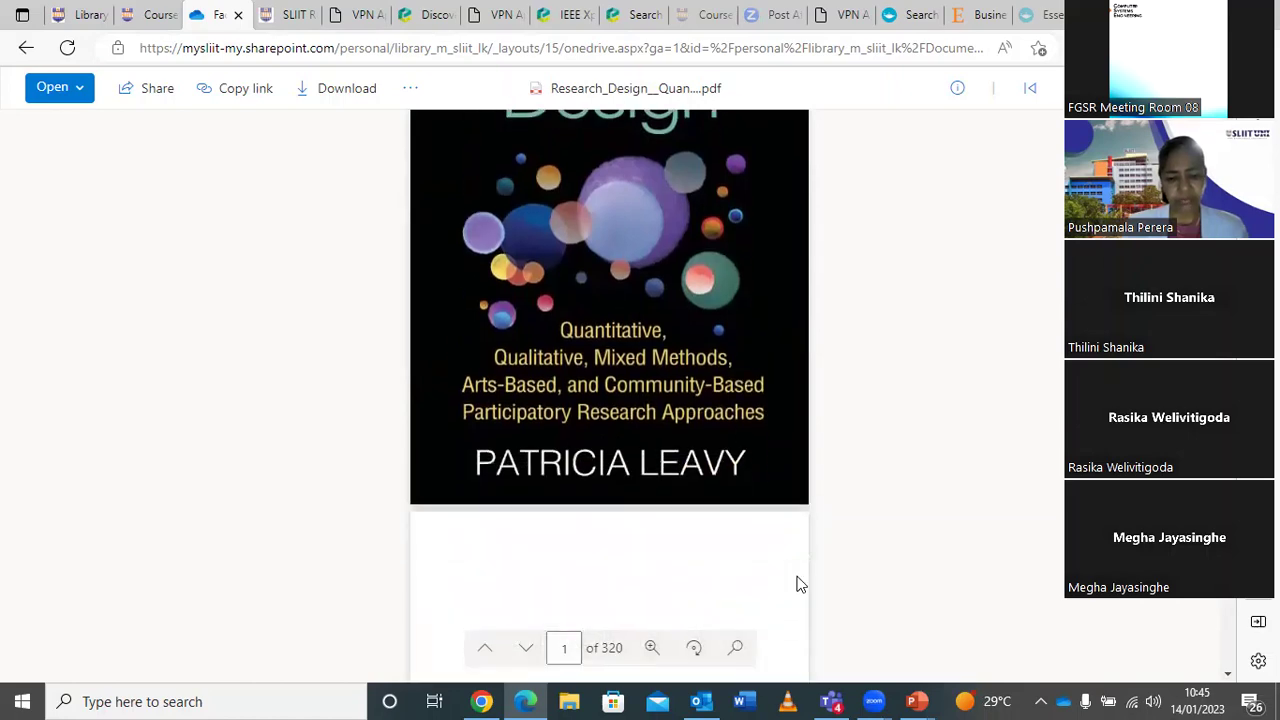
scroll(798, 584, "down", 5)
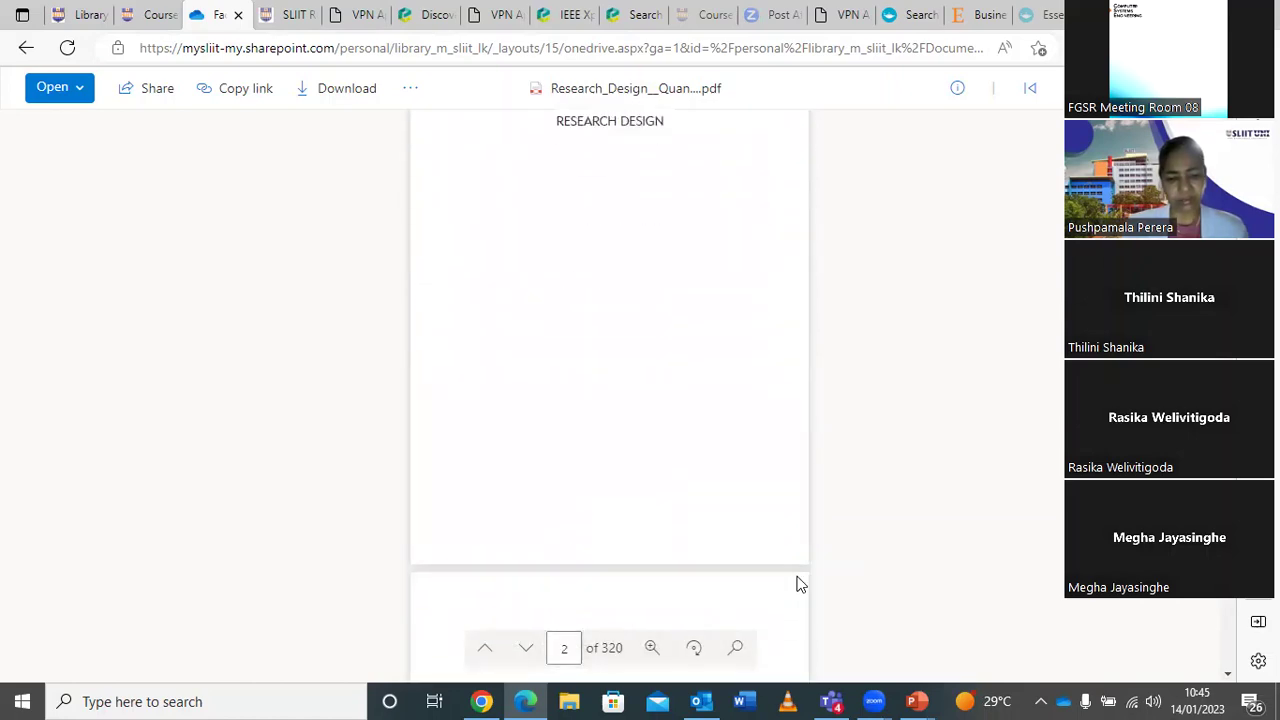
scroll(798, 584, "down", 5)
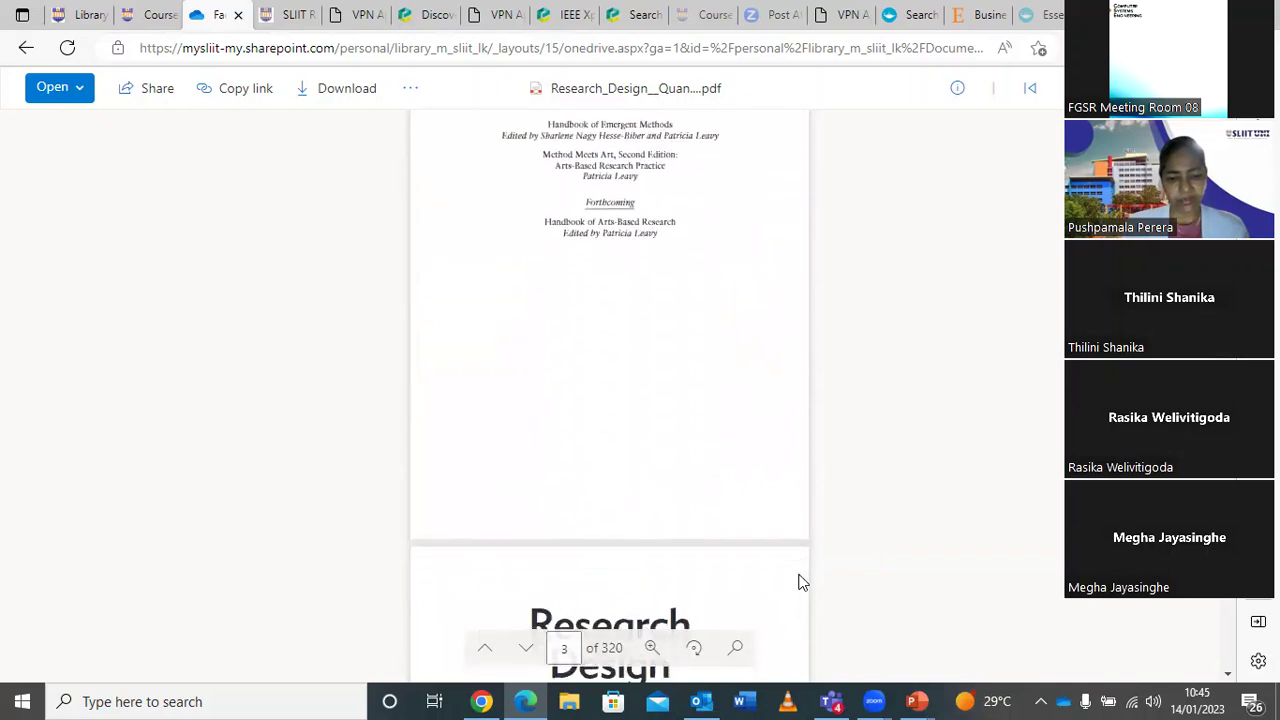
scroll(798, 584, "down", 5)
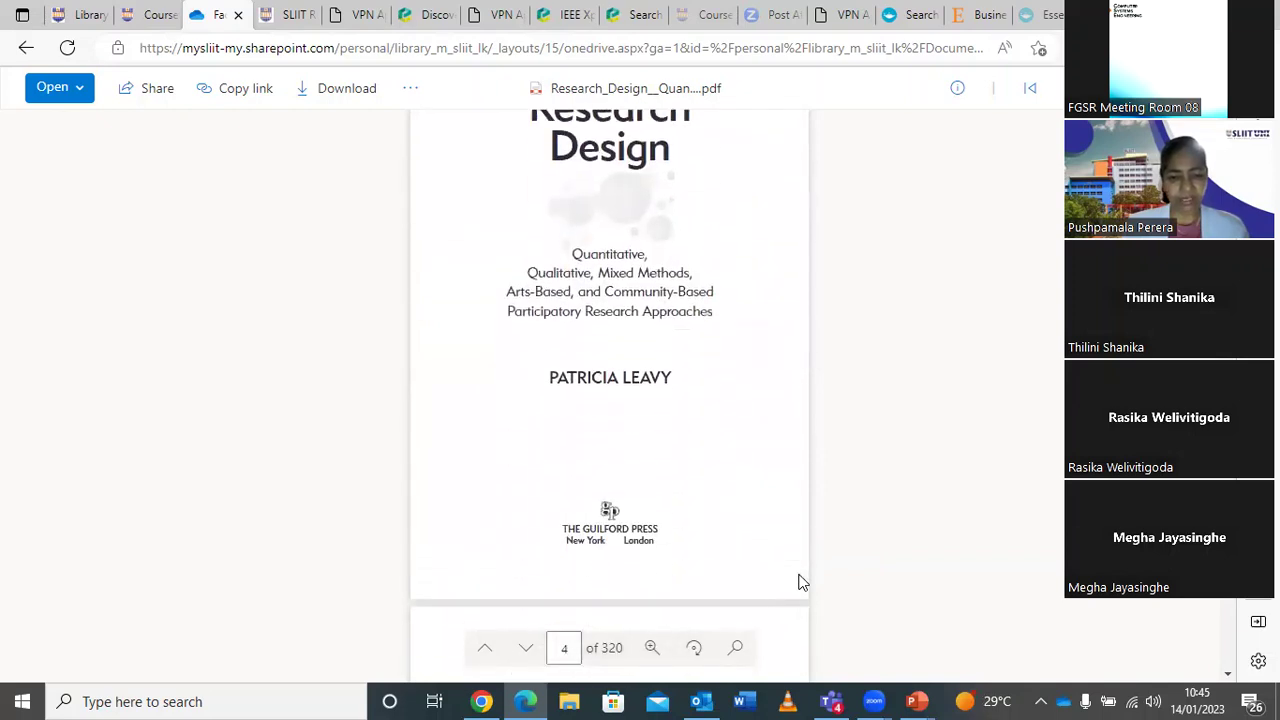
scroll(798, 584, "down", 5)
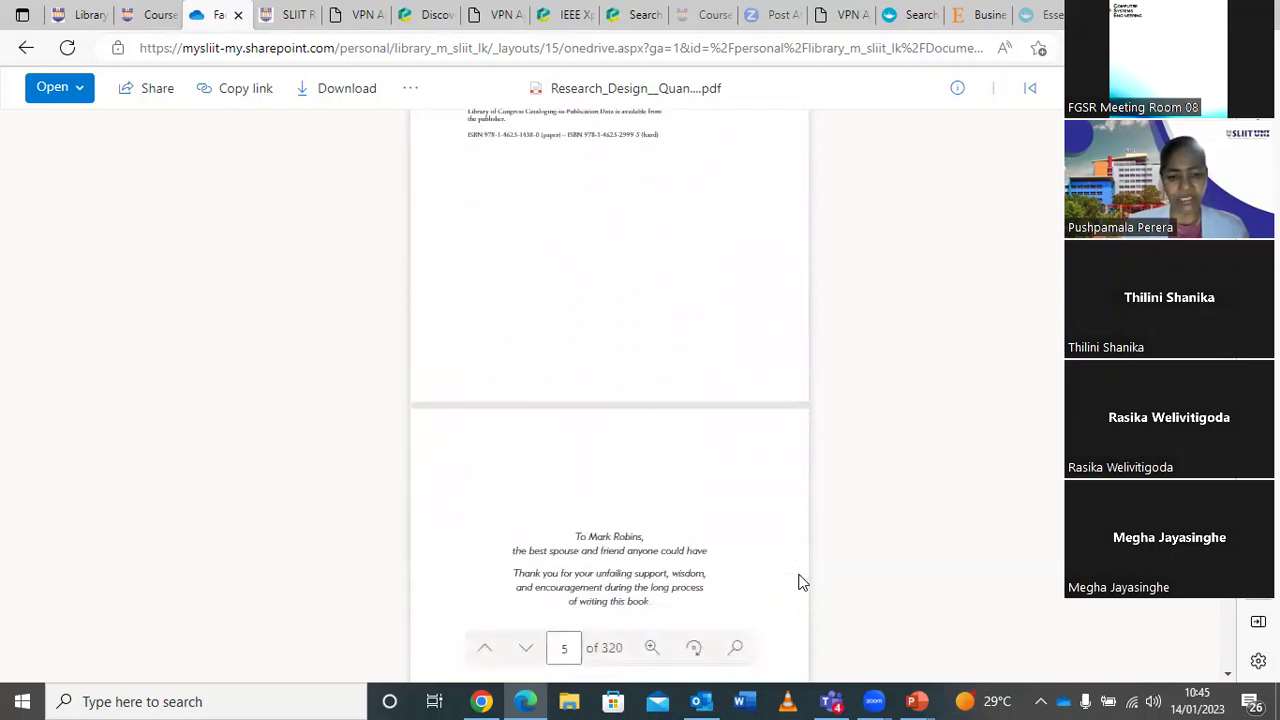
scroll(798, 584, "down", 5)
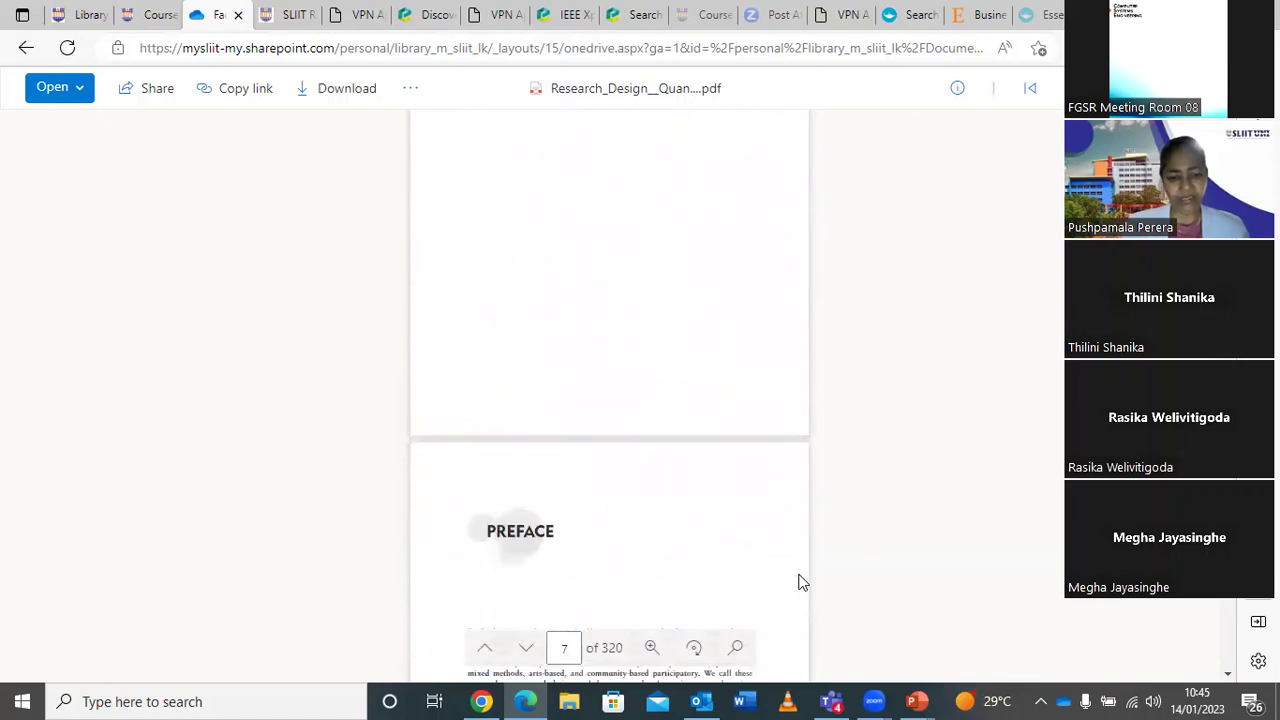
scroll(798, 584, "up", 10)
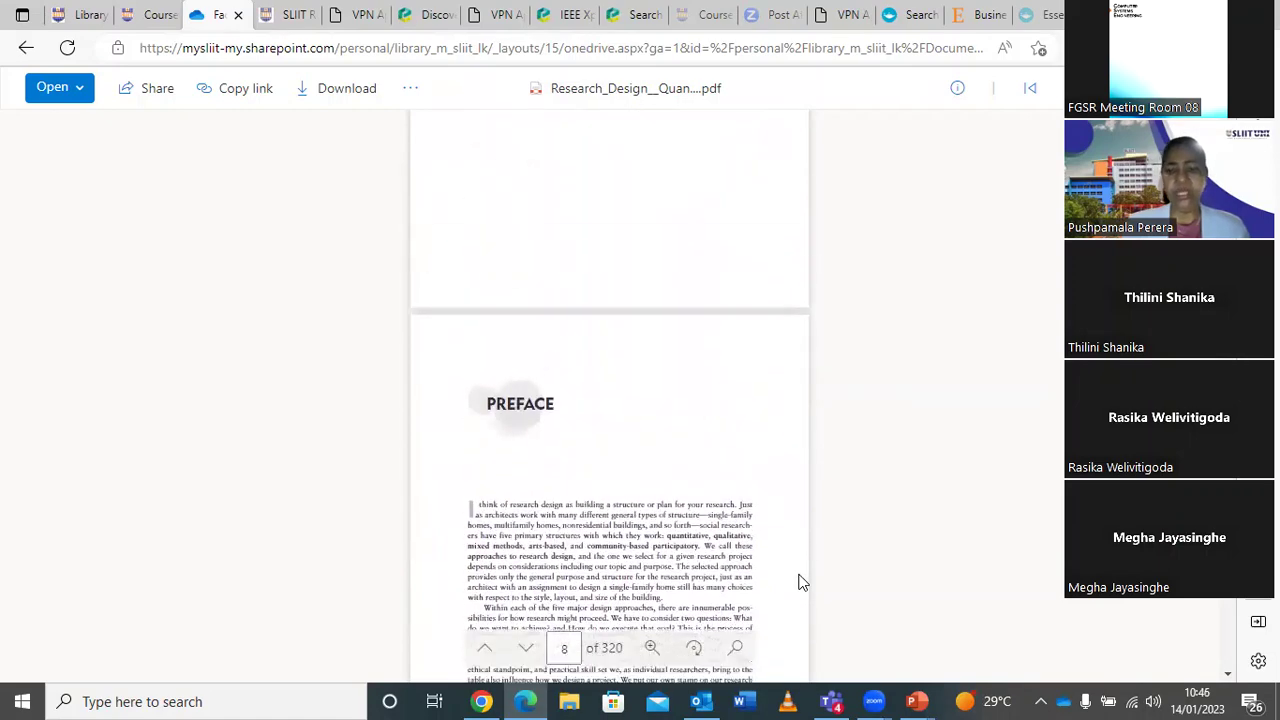
scroll(798, 584, "up", 10)
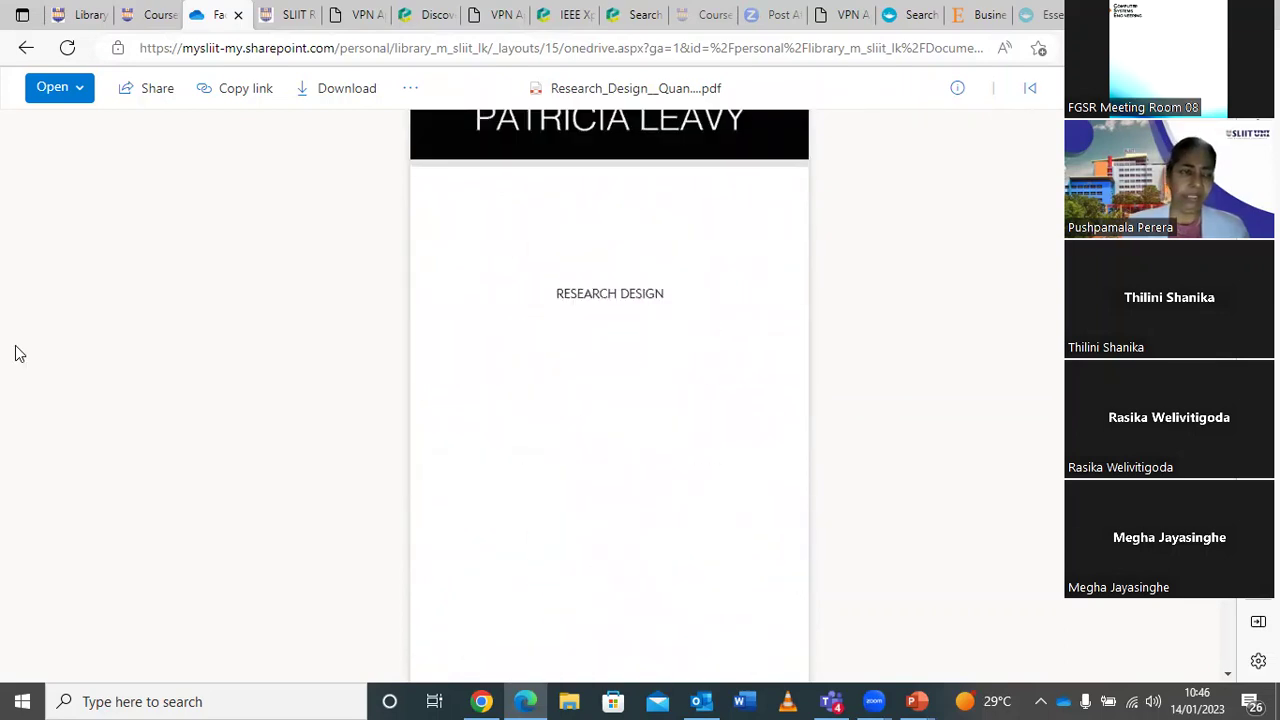
Return to the Digital Library tab and view the faculty eBook listings and resource tiles.
left_click(157, 16)
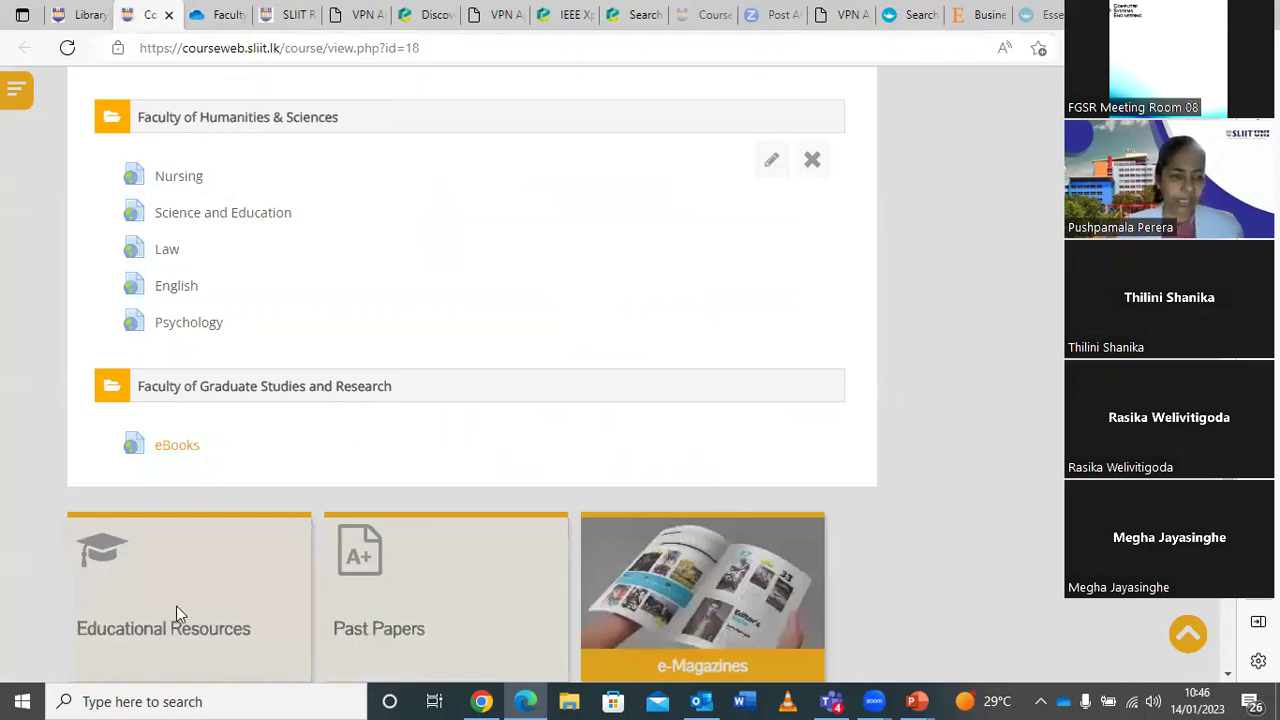
scroll(216, 423, "up", 3)
scroll(216, 423, "up", 1)
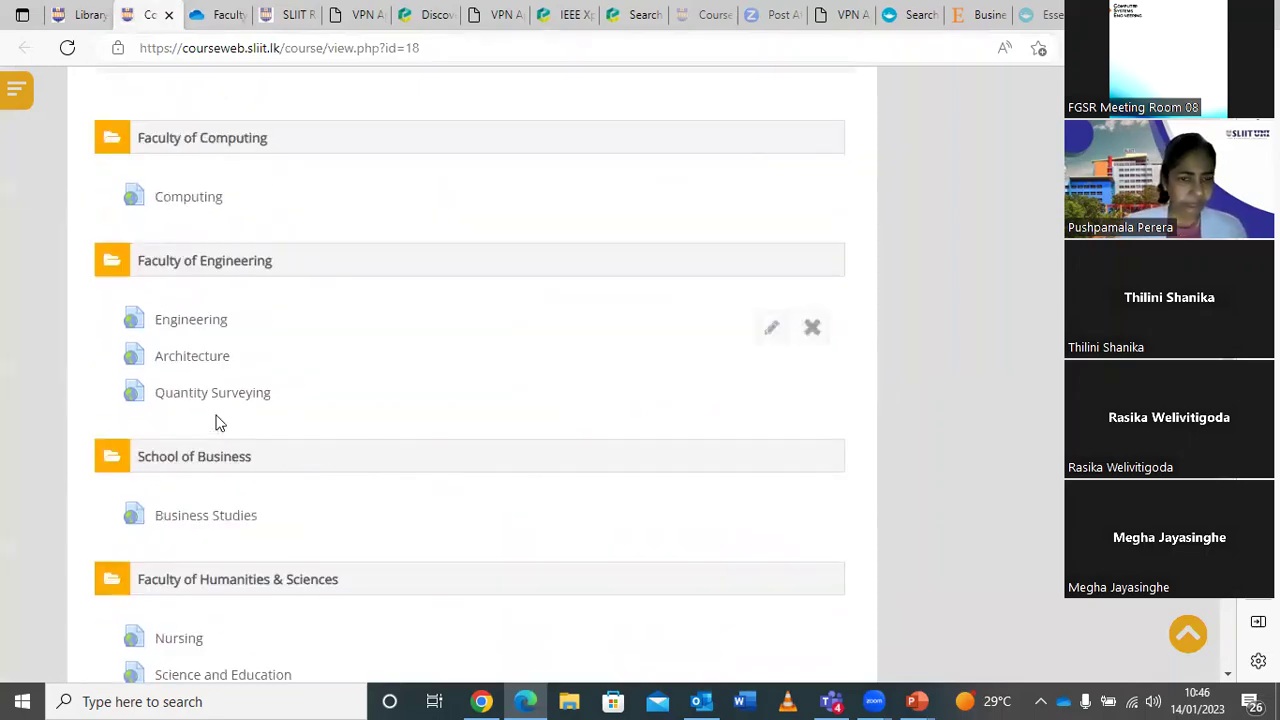
scroll(216, 423, "down", 6)
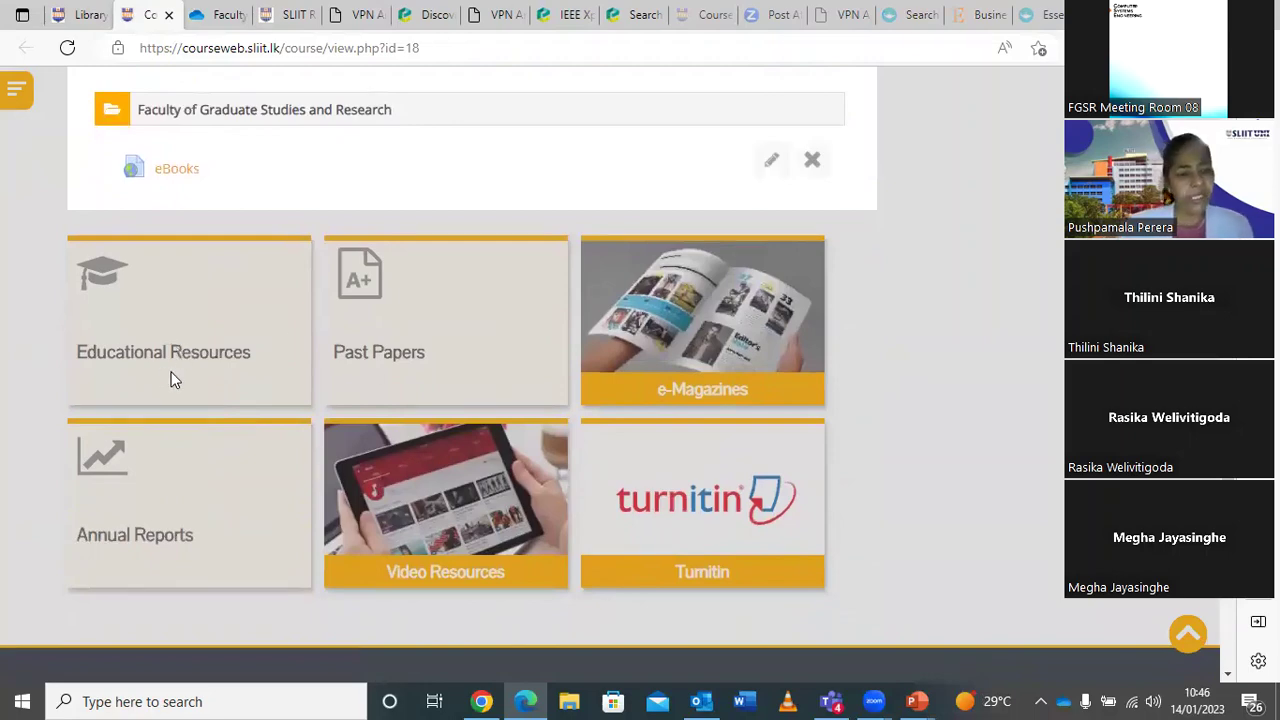
Expand Past Papers and review its Computing, Engineering, MBA and MSc past paper links.
left_click(457, 372)
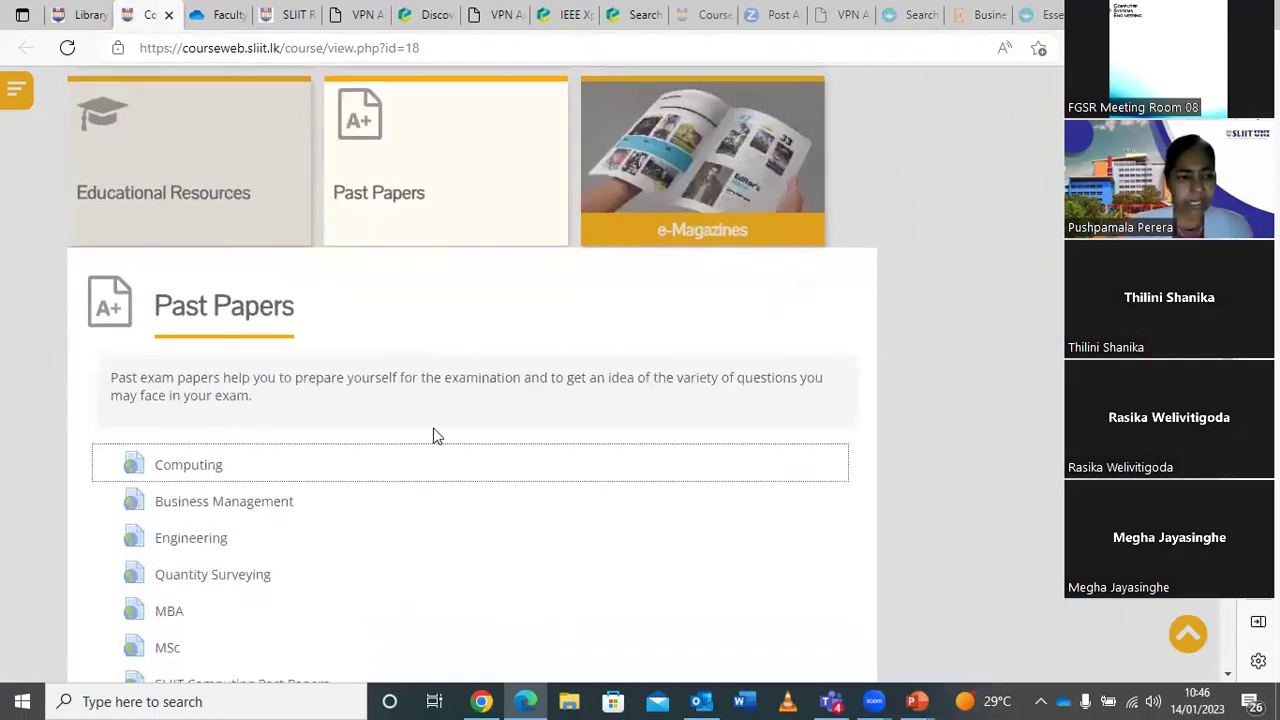
scroll(418, 553, "down", 3)
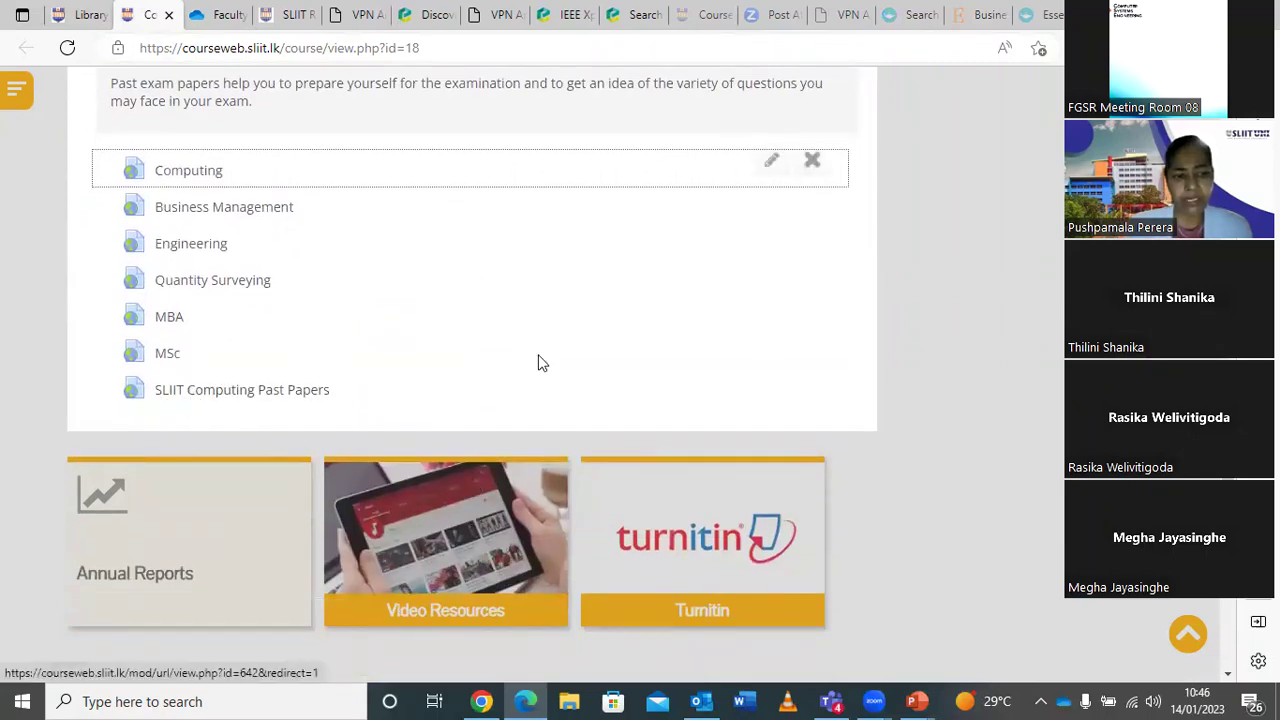
scroll(538, 363, "up", 7)
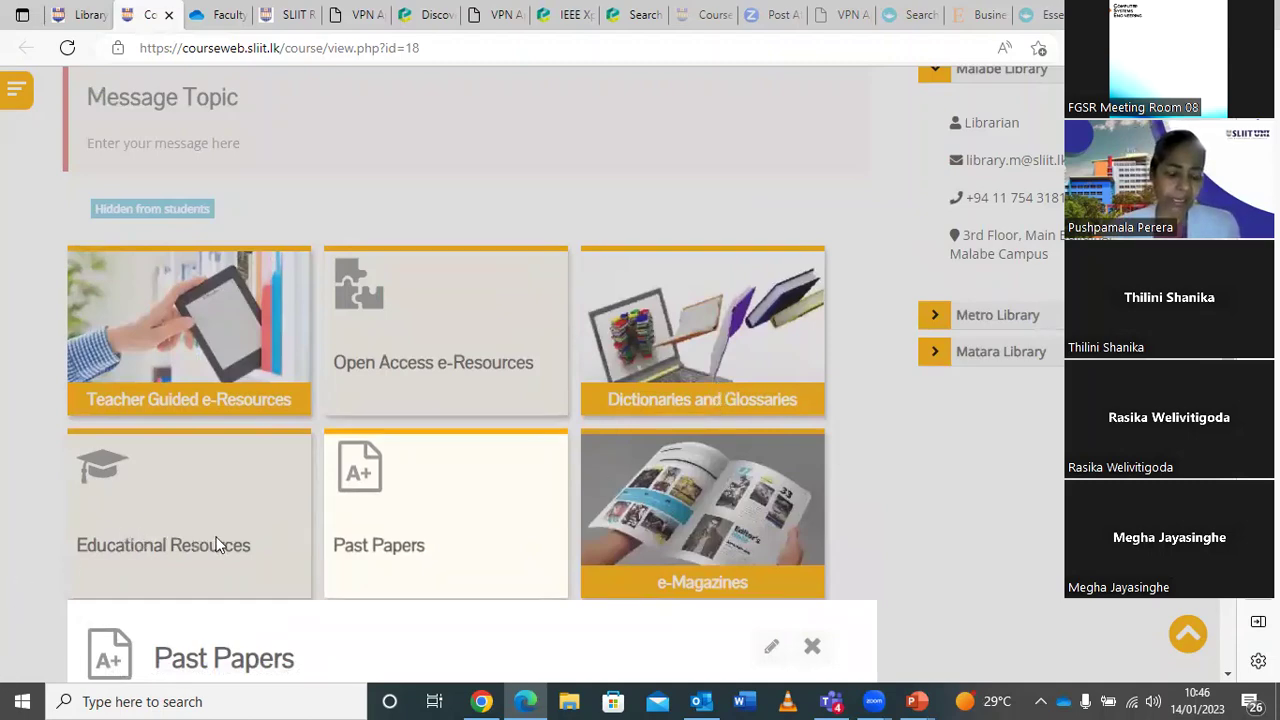
Expand Educational Resources and review the Recommended, Harvard, IEEE and APA referencing guides.
left_click(178, 523)
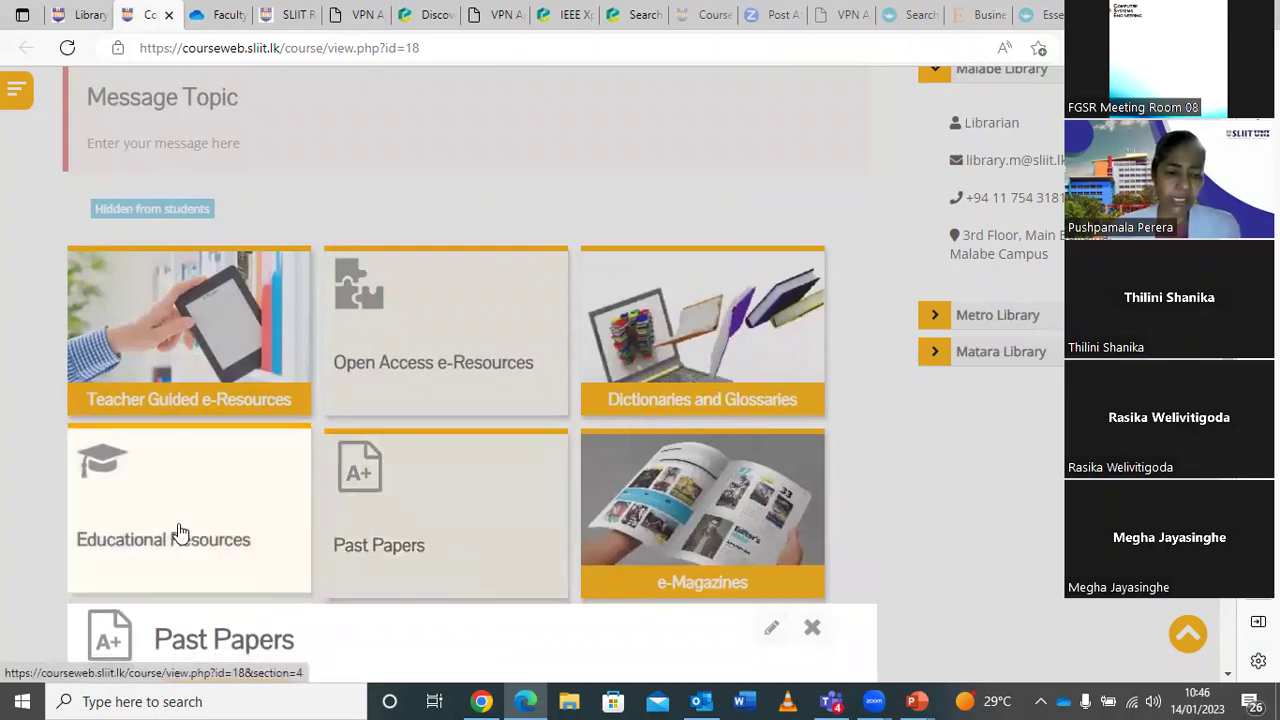
scroll(420, 470, "down", 1)
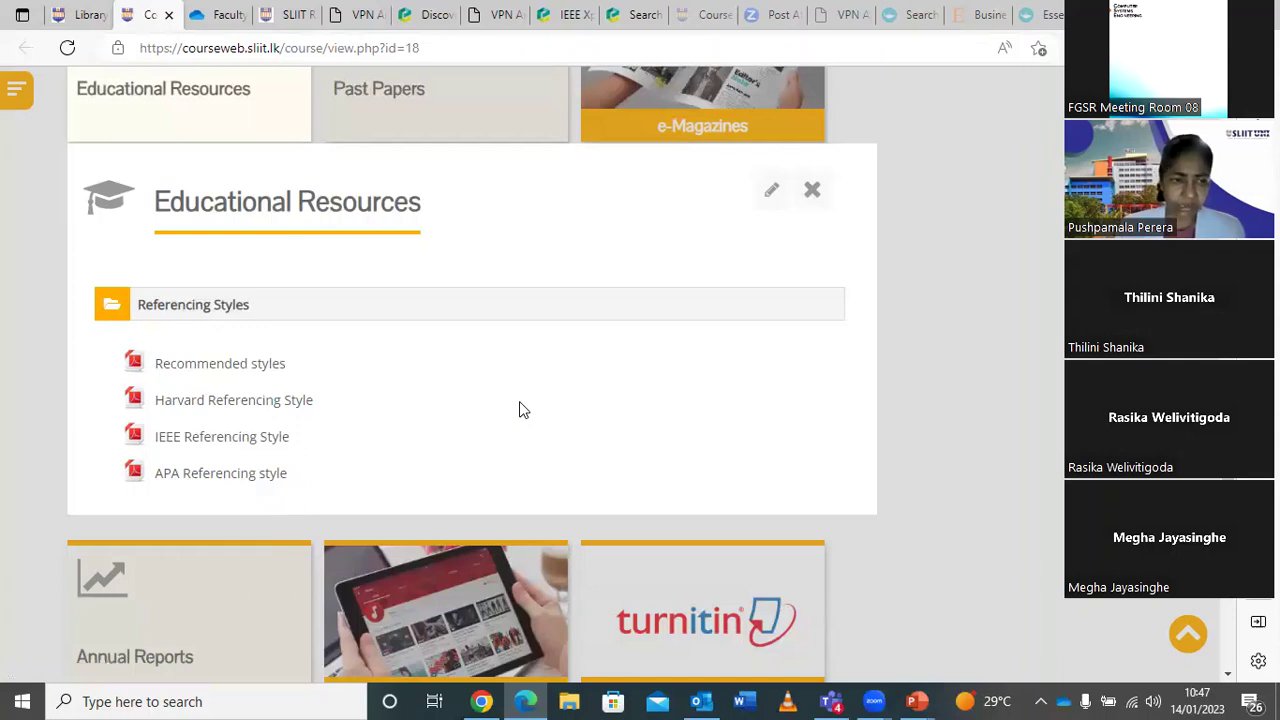
scroll(519, 403, "down", 2)
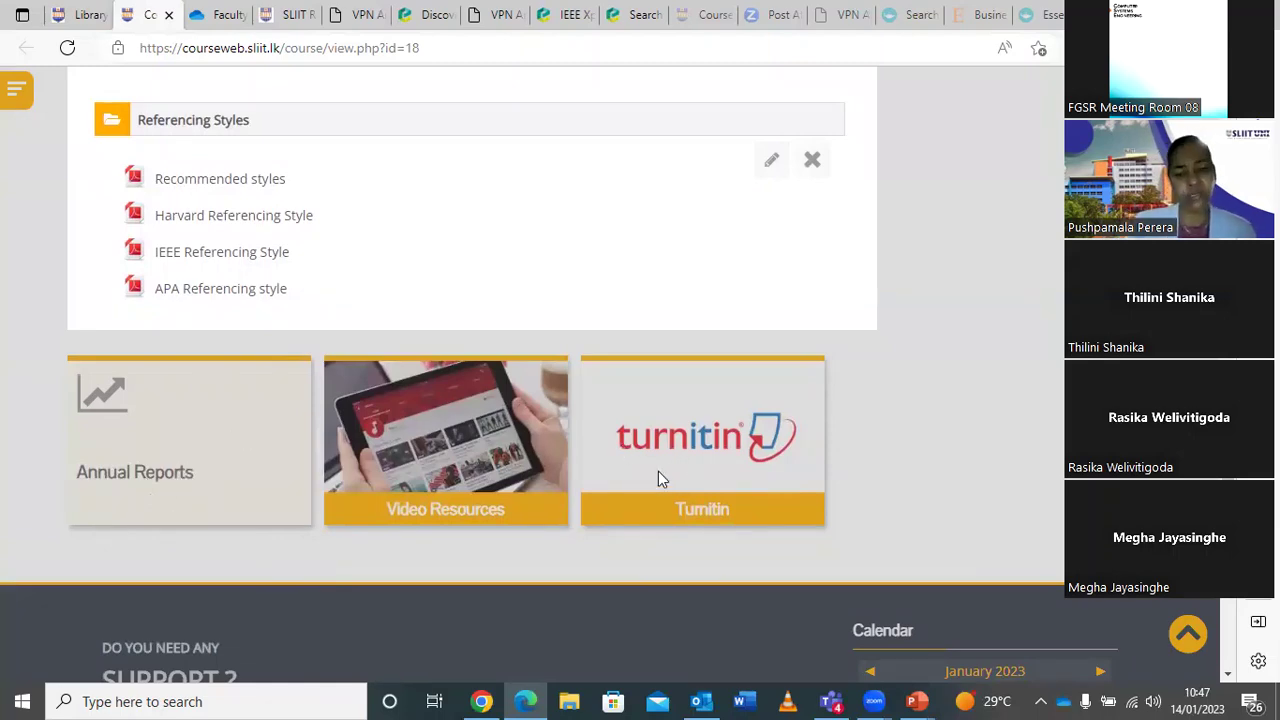
scroll(658, 471, "up", 1)
scroll(660, 469, "up", 6)
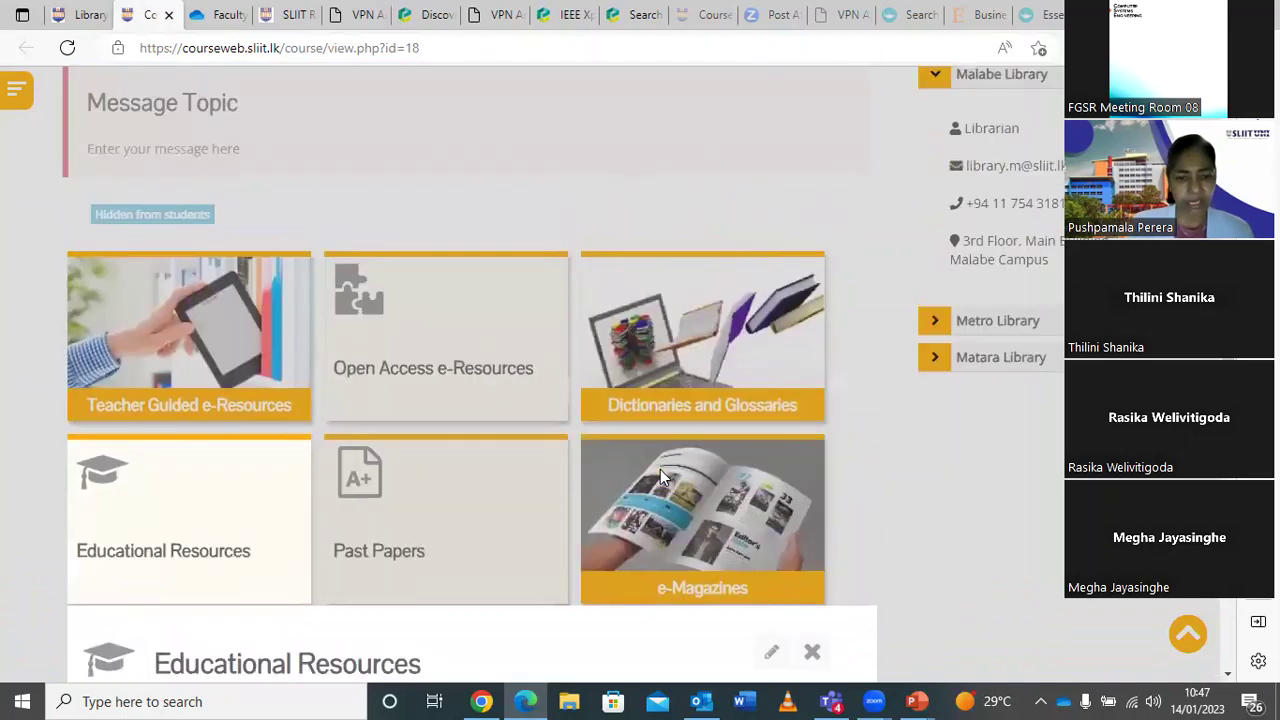
Expand e-Magazines to see MIT Technology Review, Harvard Business Review and others, then return to the top.
left_click(684, 525)
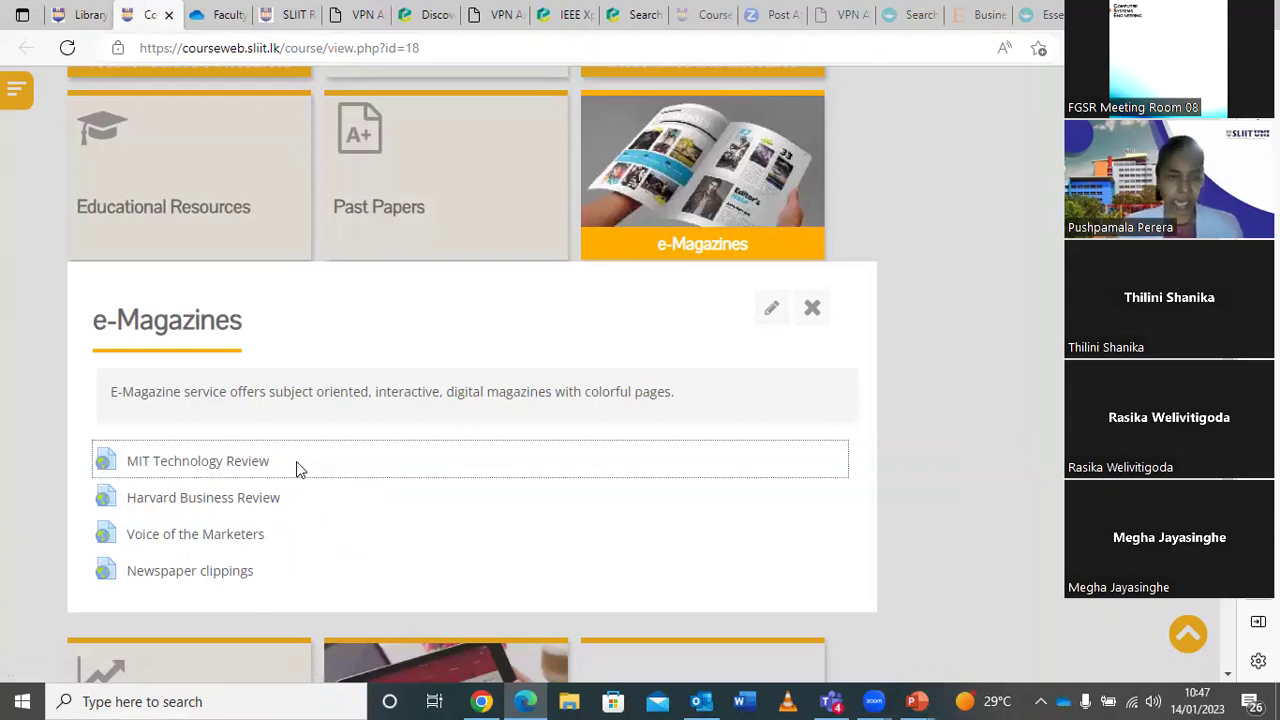
scroll(296, 461, "up", 7)
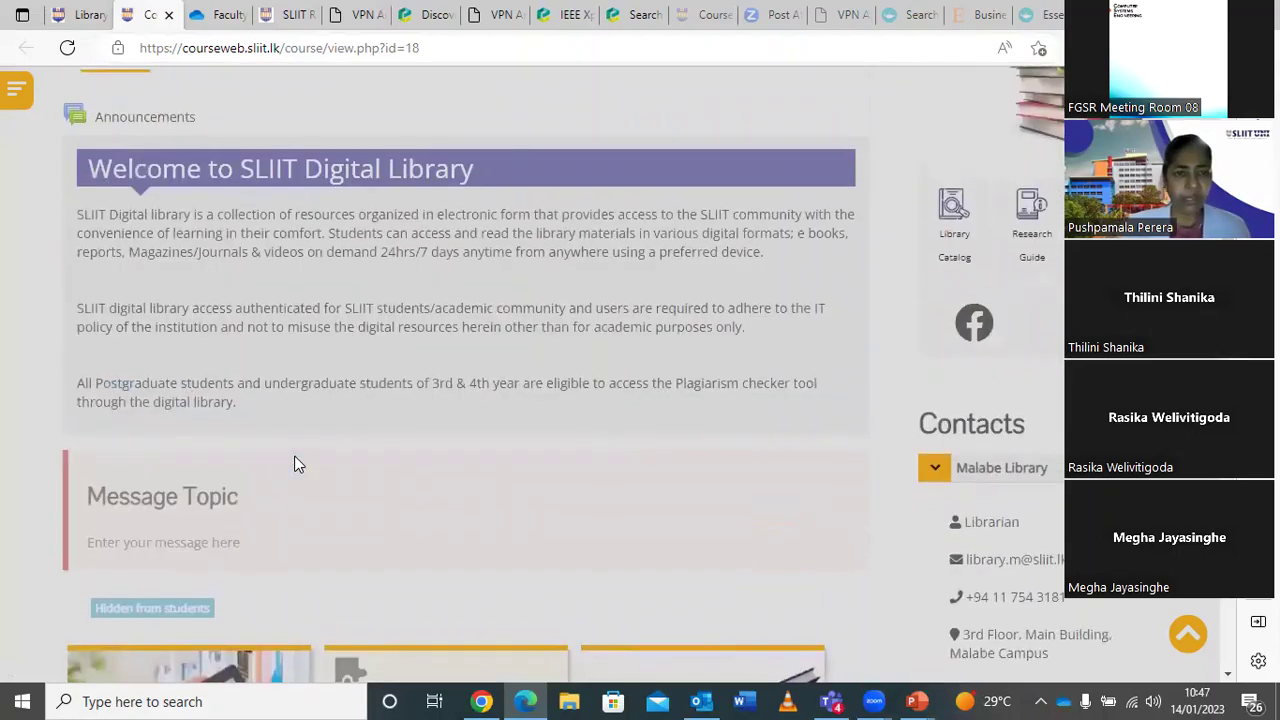
scroll(296, 463, "up", 3)
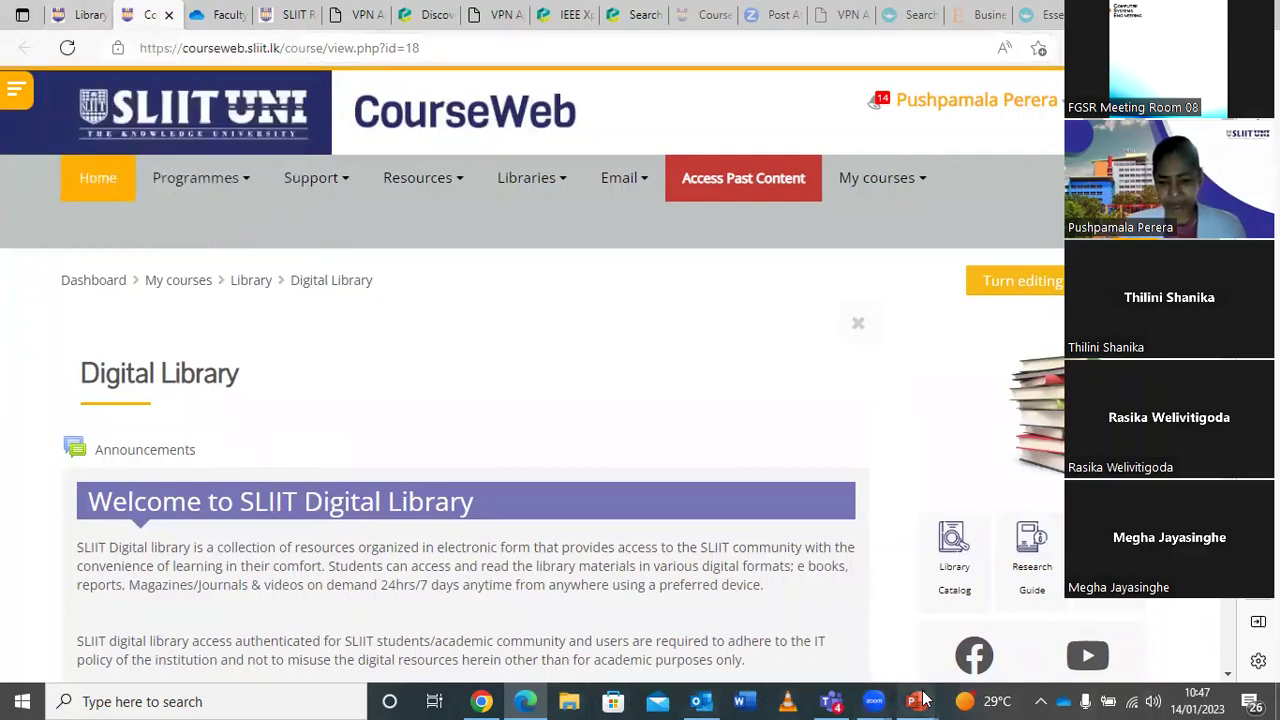
Switch to the reserach-edit_Jan 2023 PowerPoint window from the taskbar.
mouse_move(924, 700)
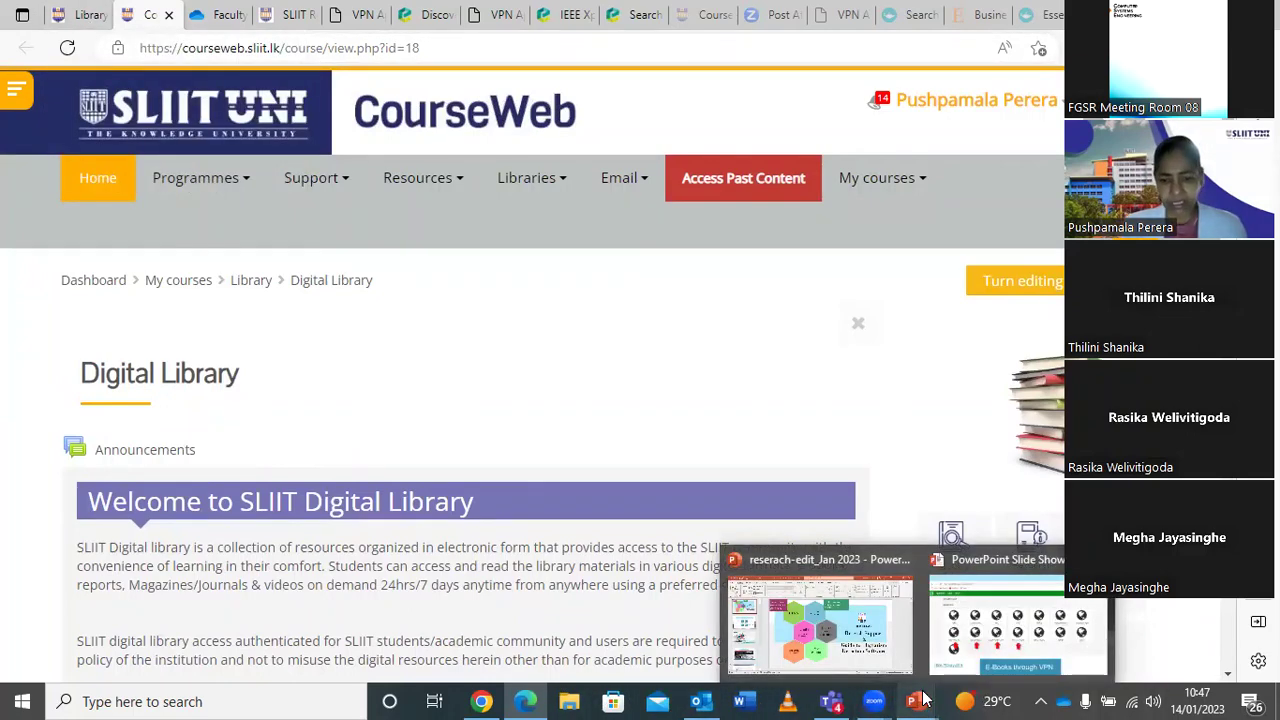
left_click(853, 640)
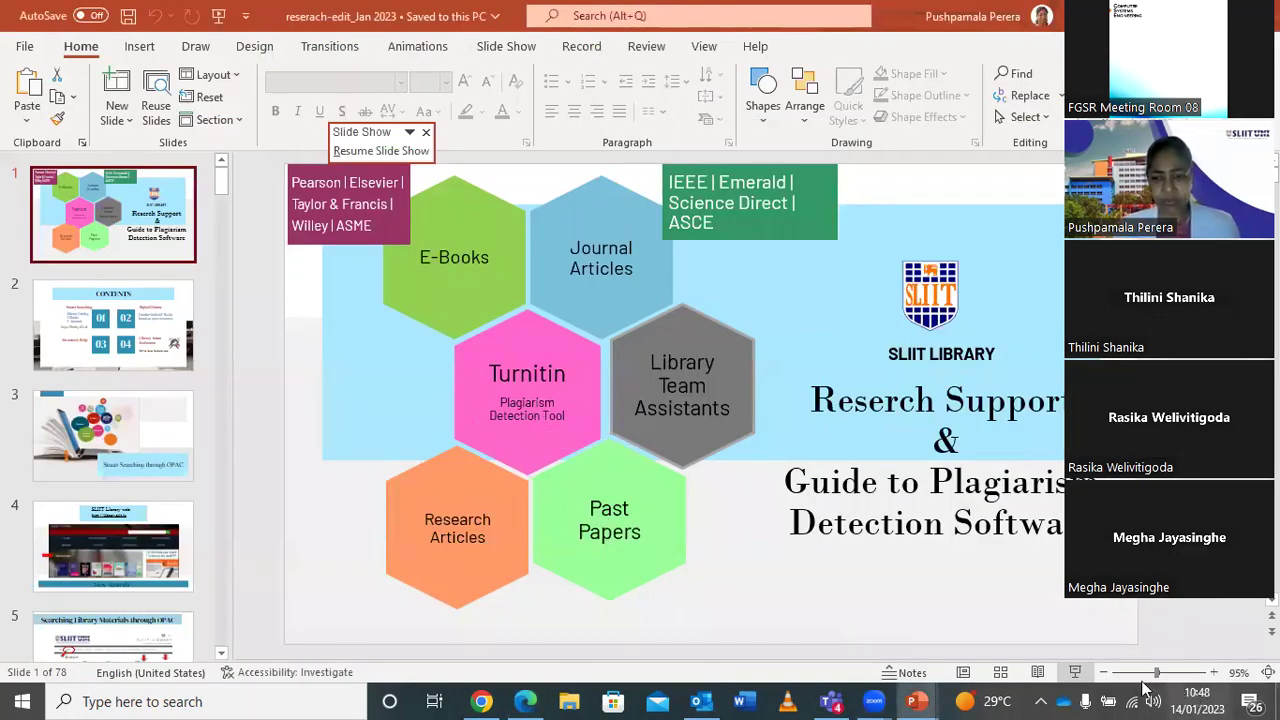
Resume the slide show and advance past the Wiley, ScienceDirect and Pearson slides to Emerald Publishing.
left_click(1076, 676)
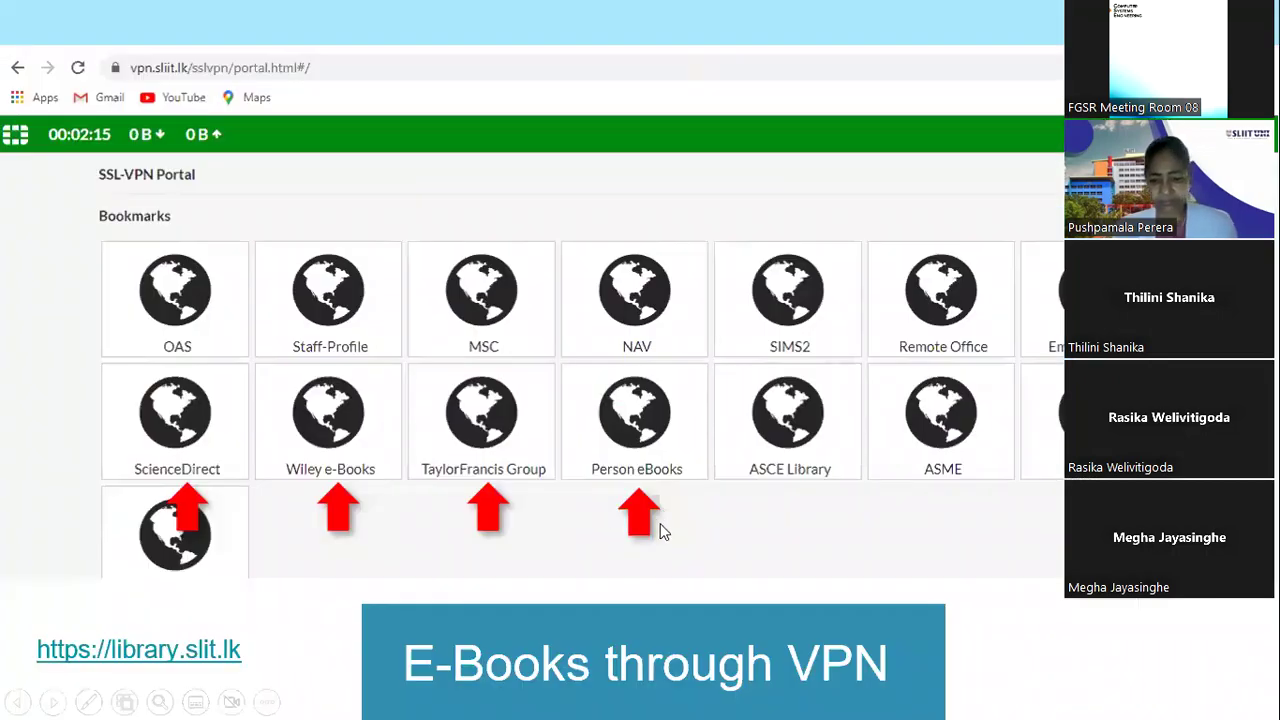
key("Right")
key("Right")
key("Right")
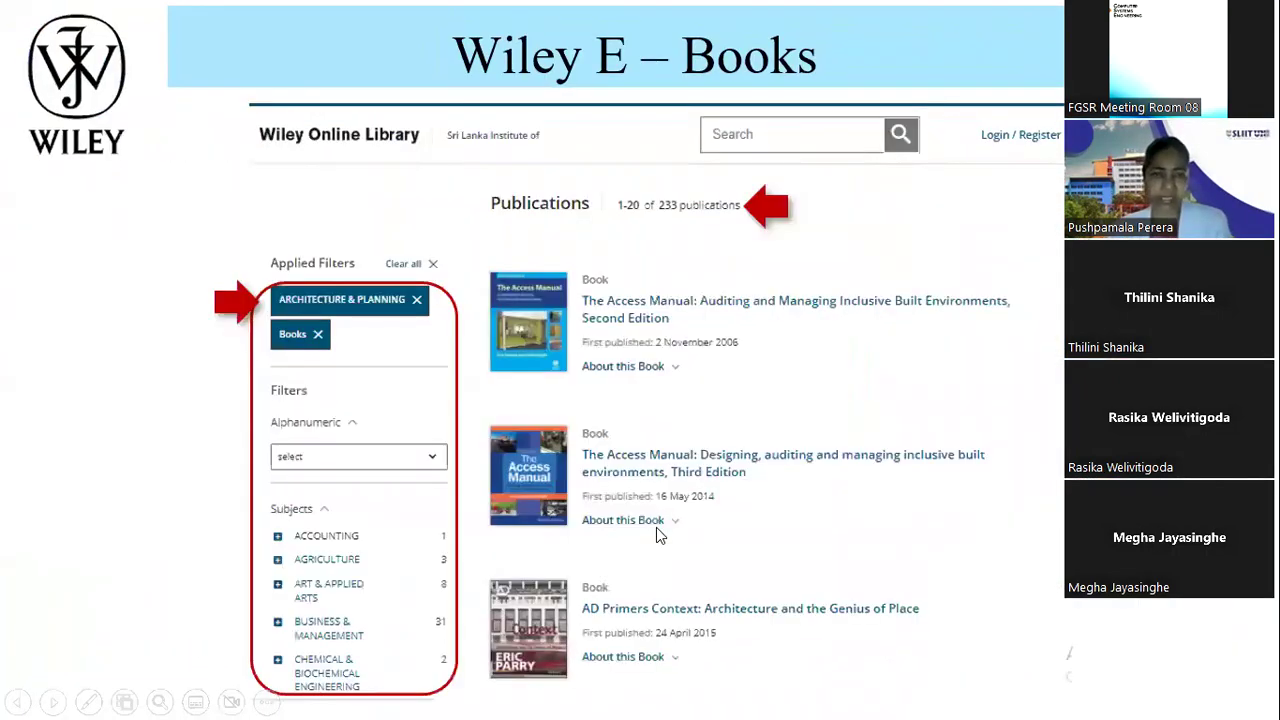
key("Right")
key("Right")
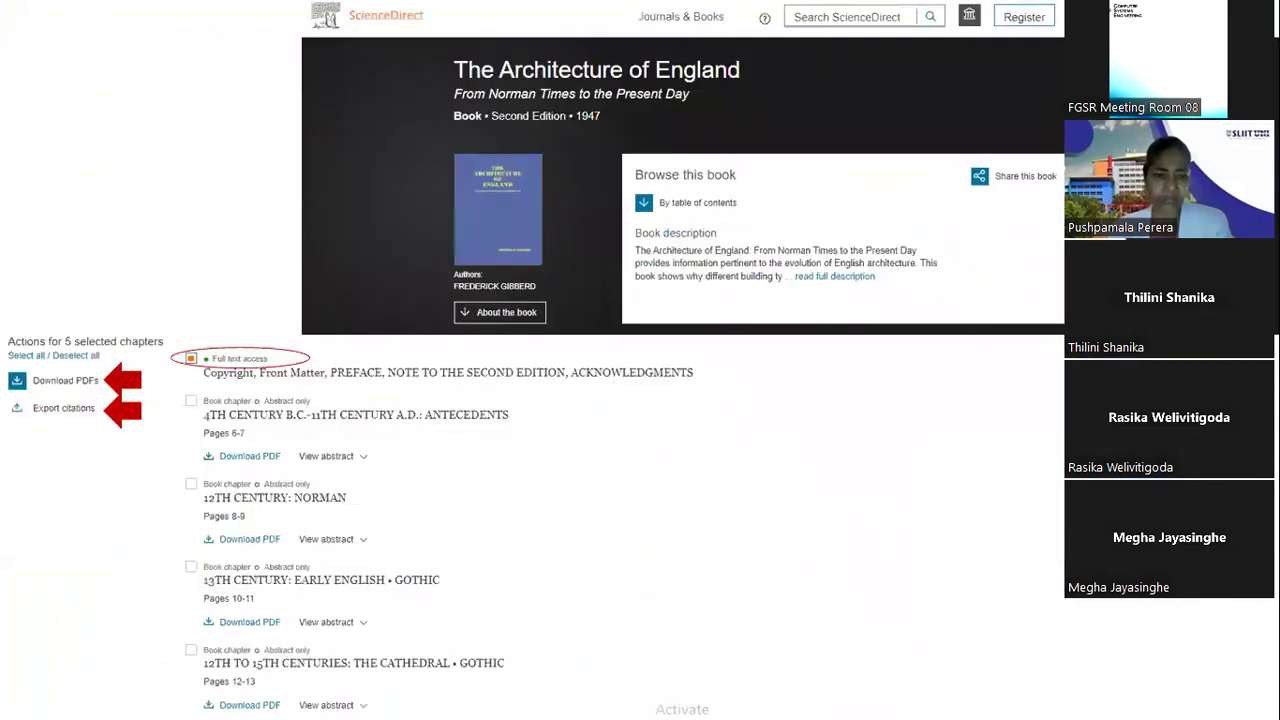
key("Right")
key("Right")
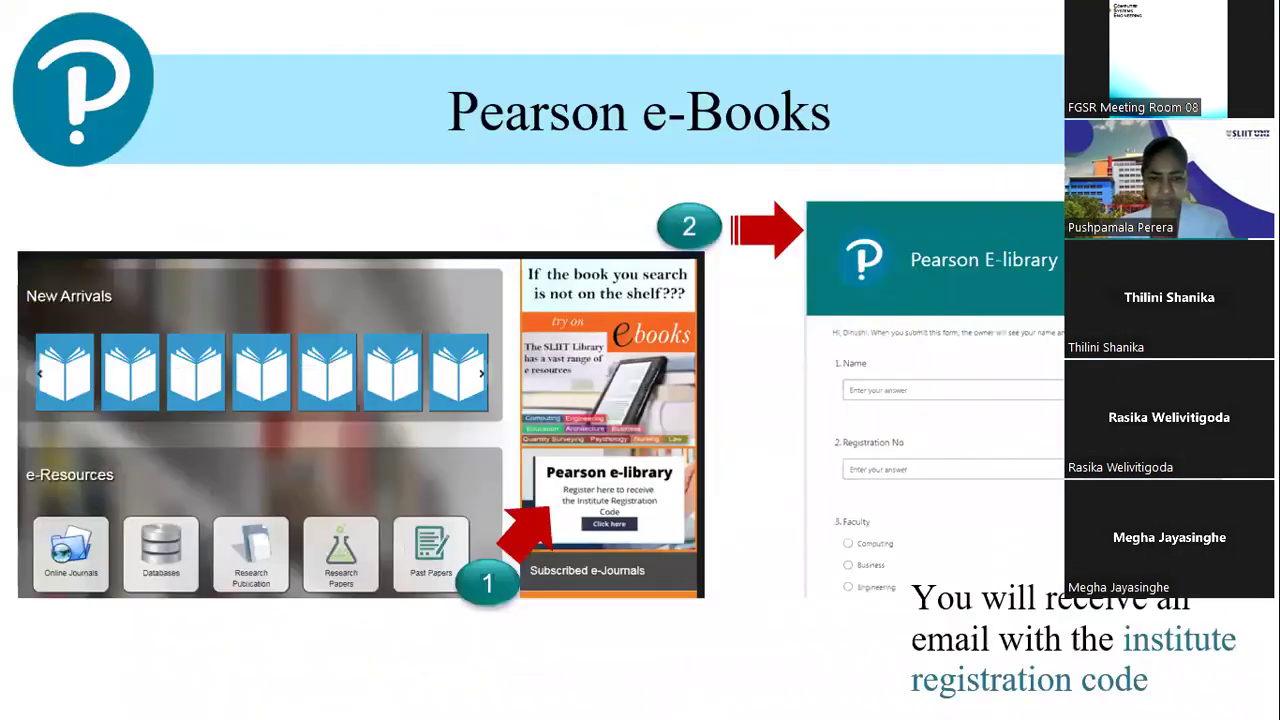
key("Right")
key("Right")
key("Right")
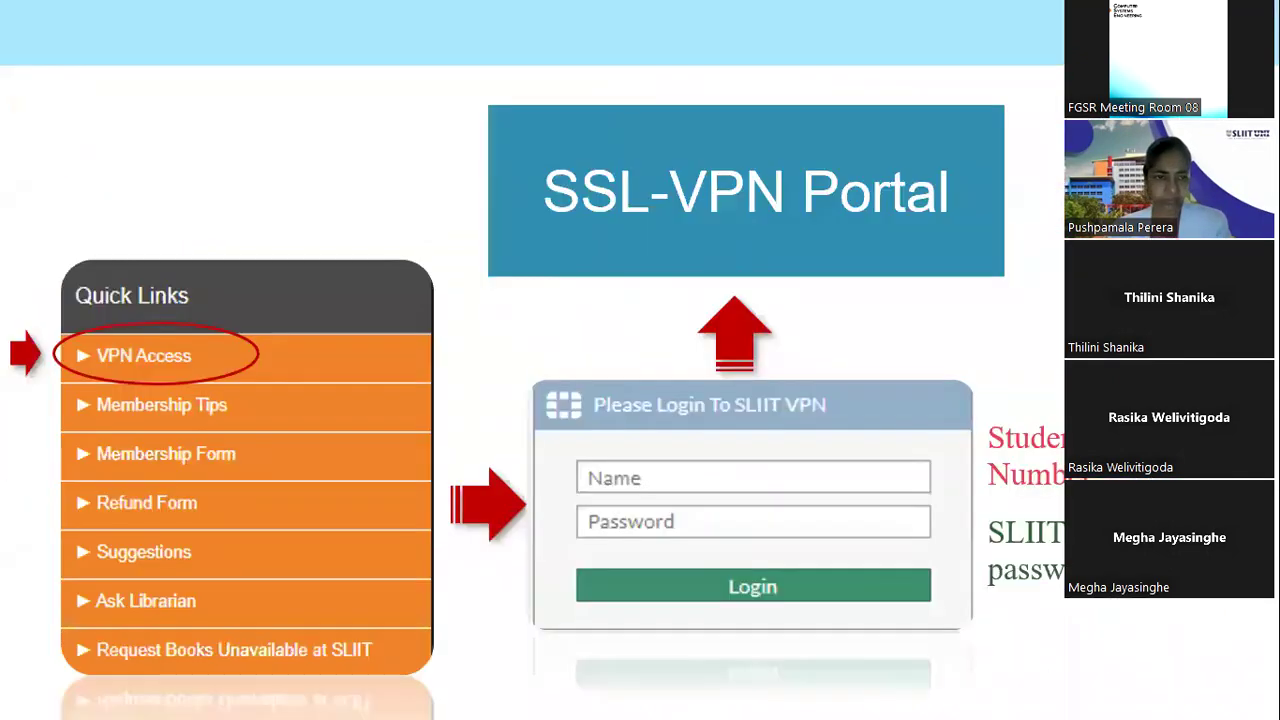
key("Right")
key("Right")
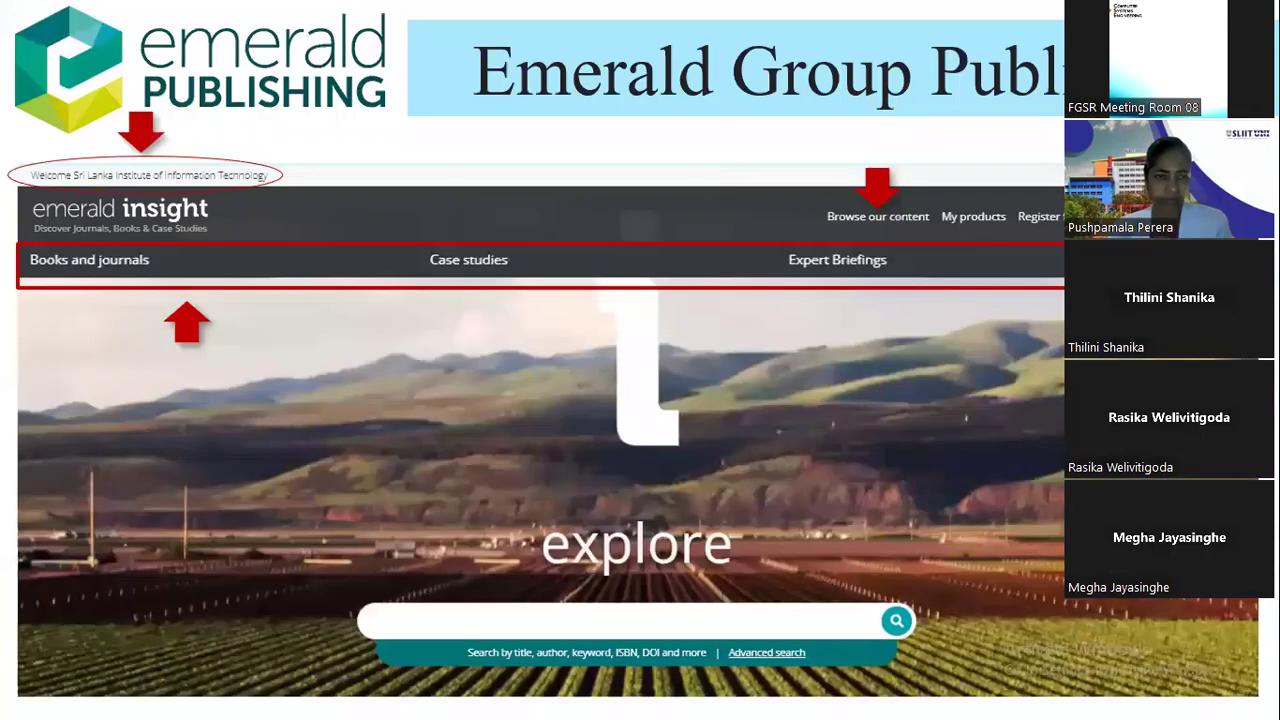